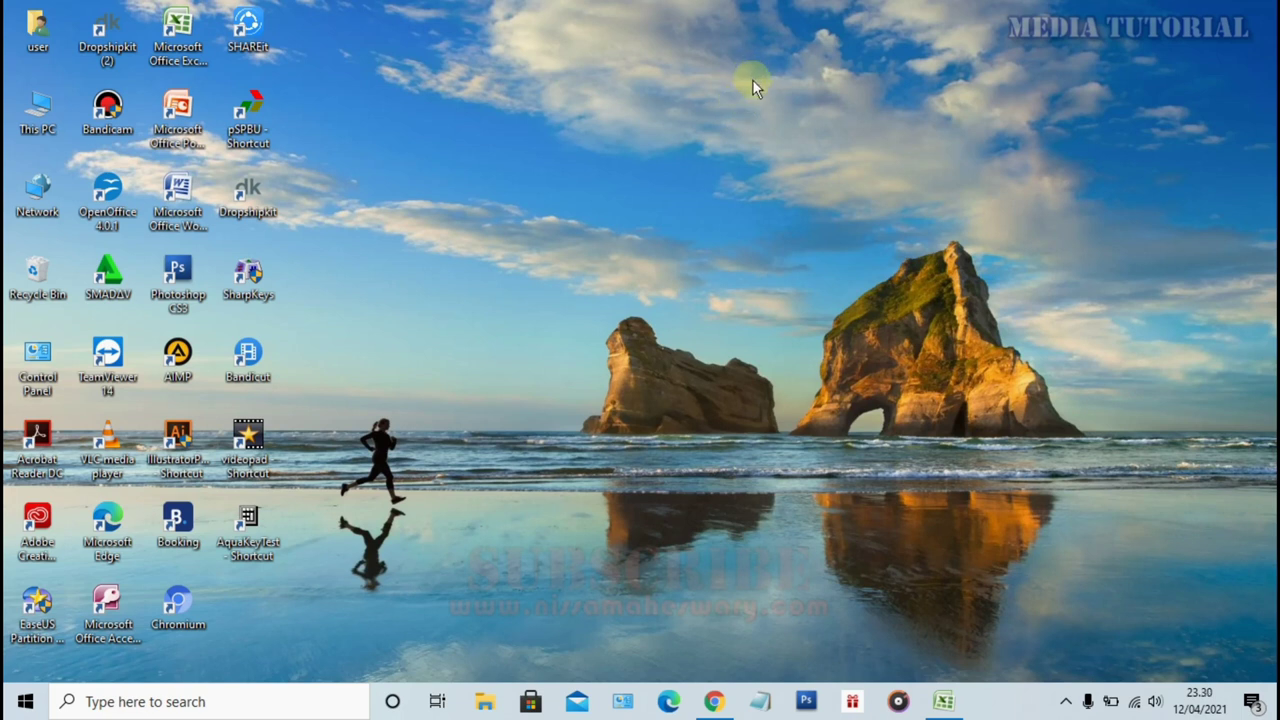
Minimize Chrome and bring the Daftar ATK VLOOKUP HLOOKUP.xlsx workbook back up in Excel.
mouse_move(727, 9)
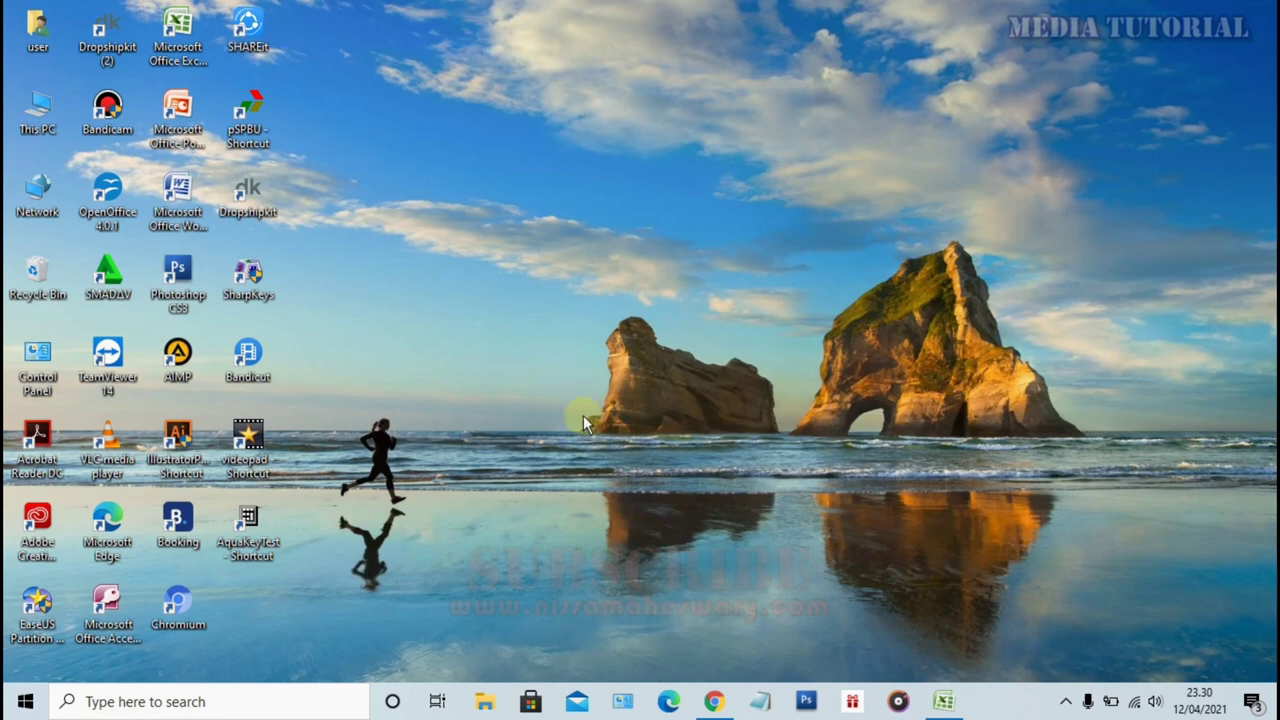
left_click(714, 701)
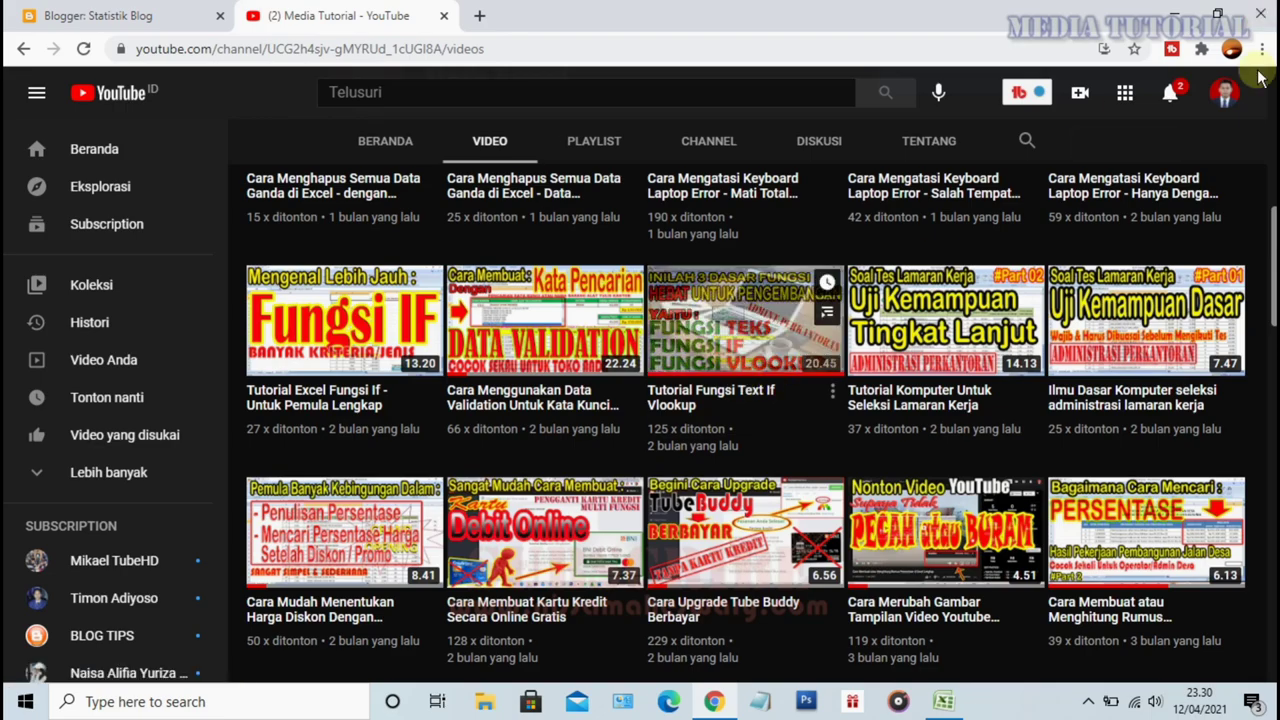
left_click(1175, 15)
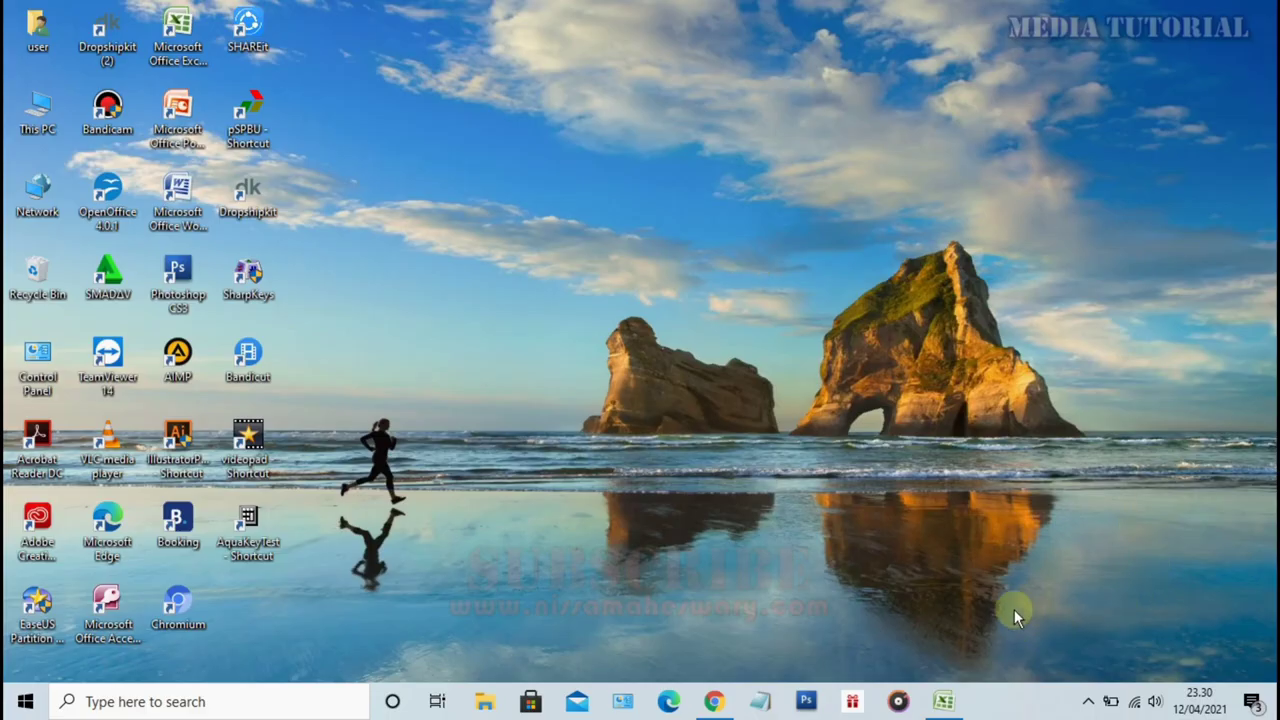
left_click(950, 707)
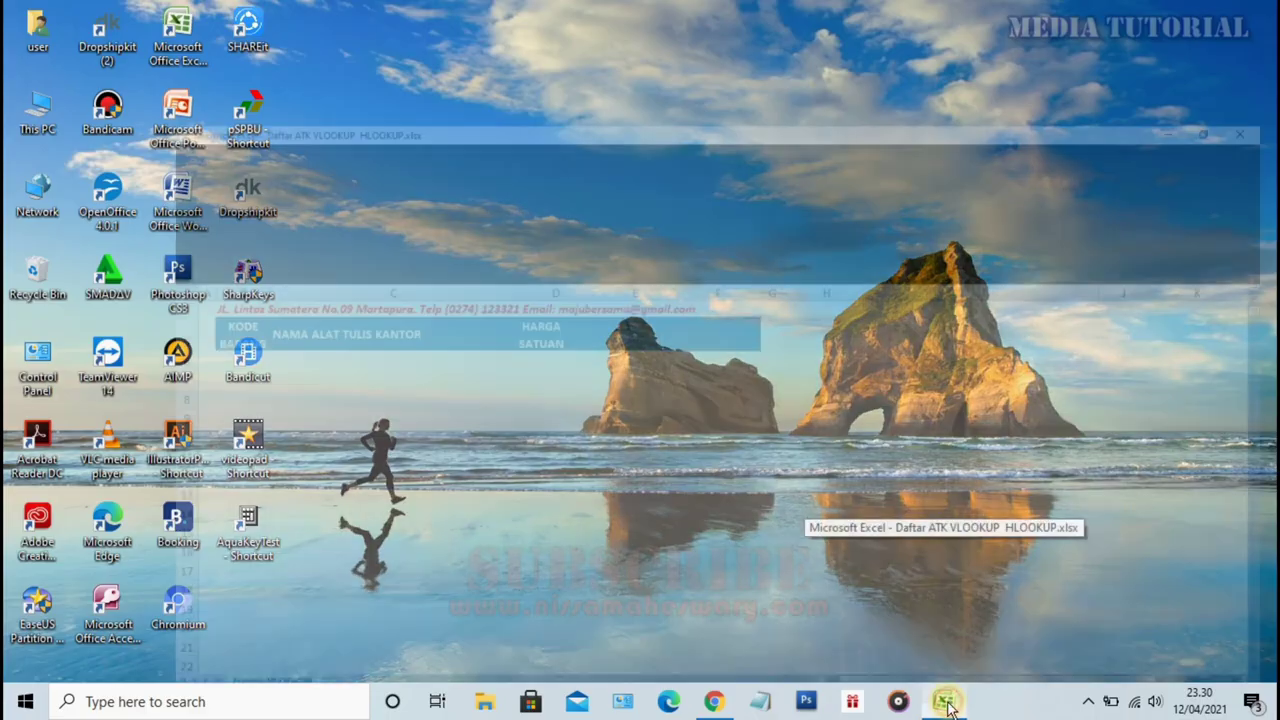
left_click(1015, 427)
left_click(1029, 382)
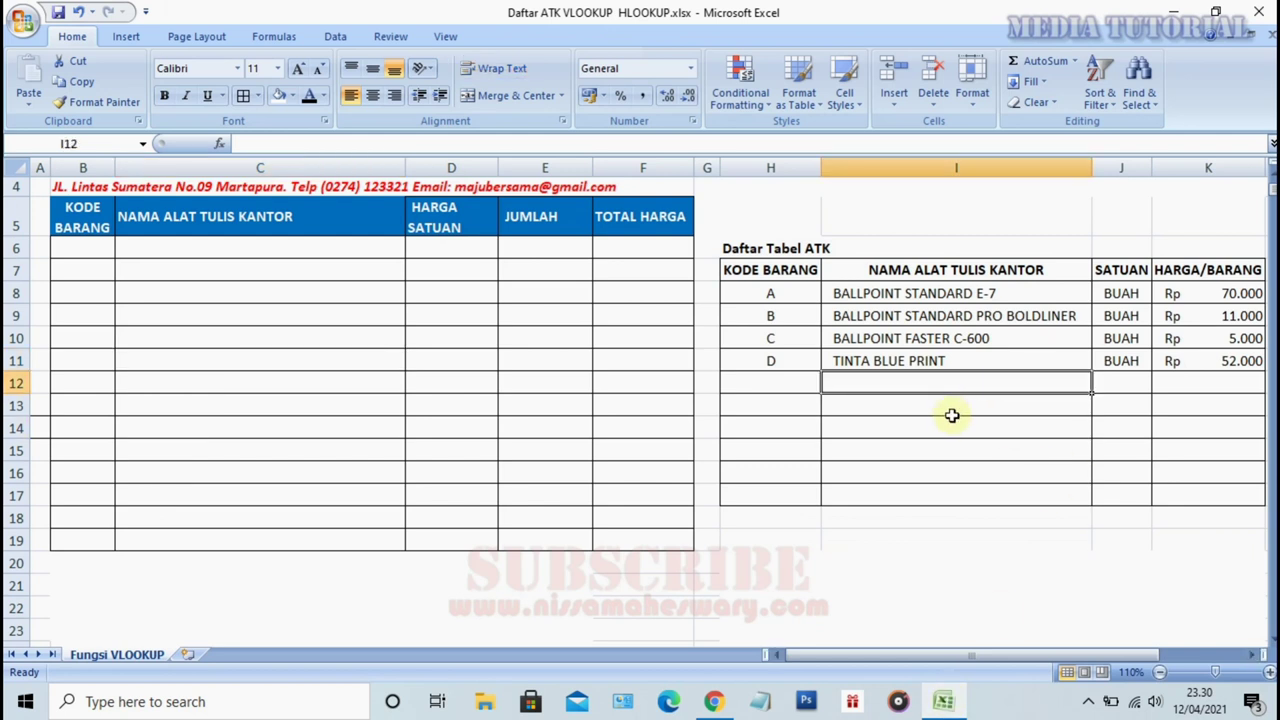
left_click(930, 407)
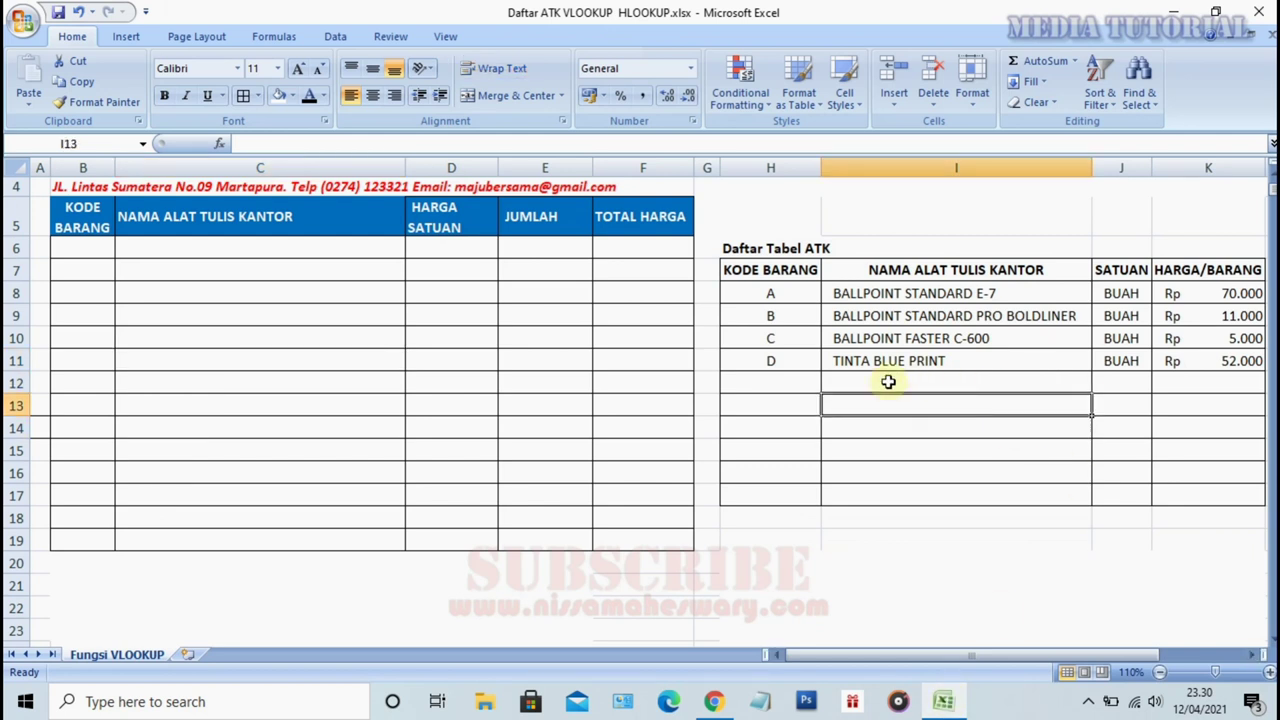
left_click(908, 380)
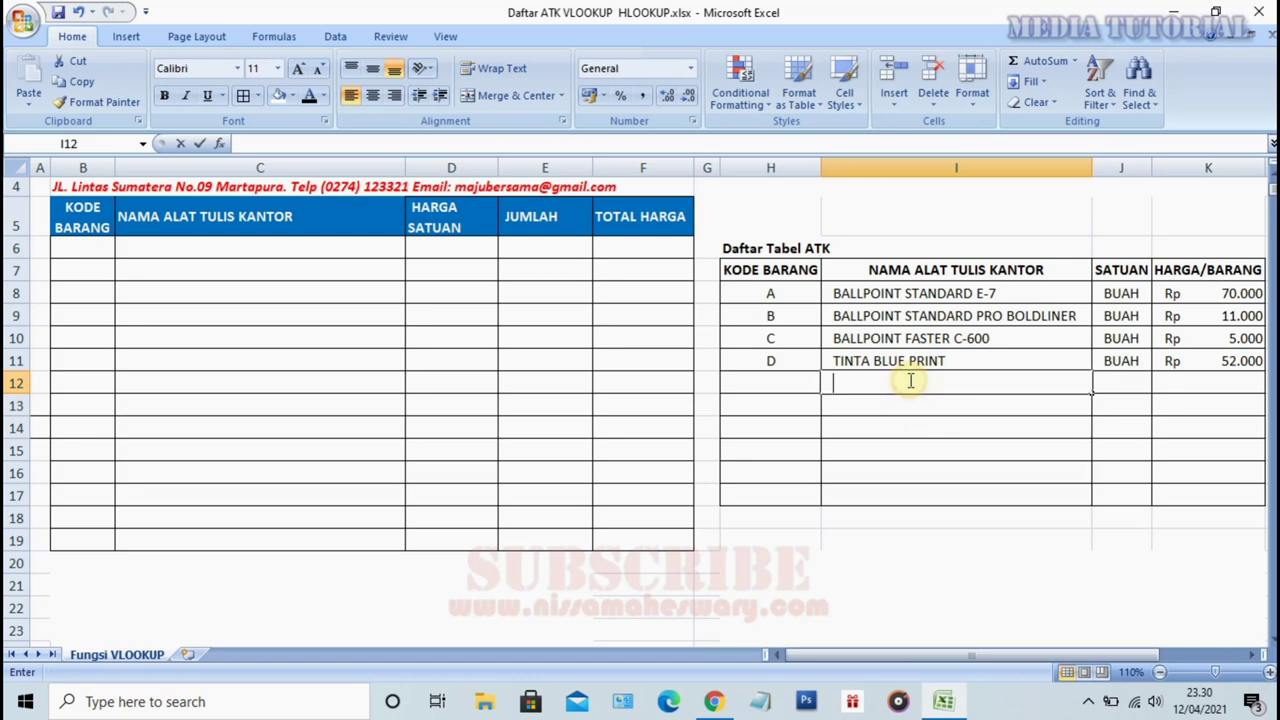
left_click(910, 448)
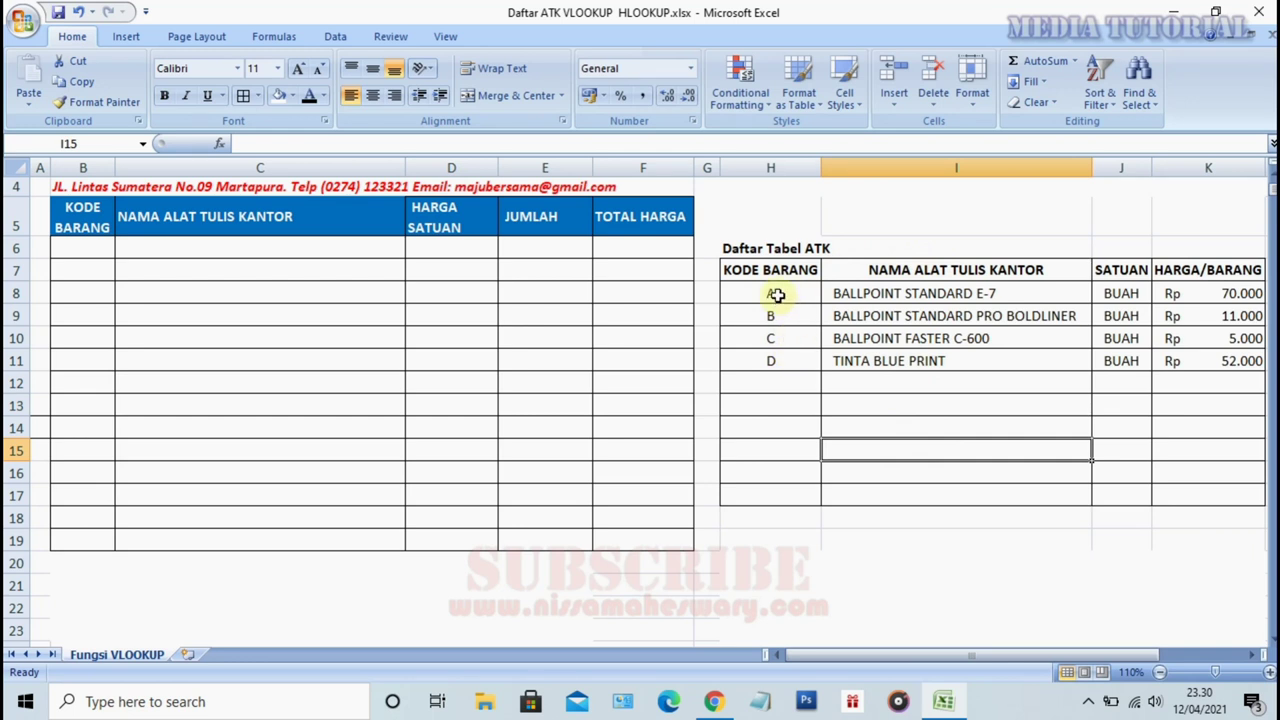
left_click_drag(775, 294, 1147, 366)
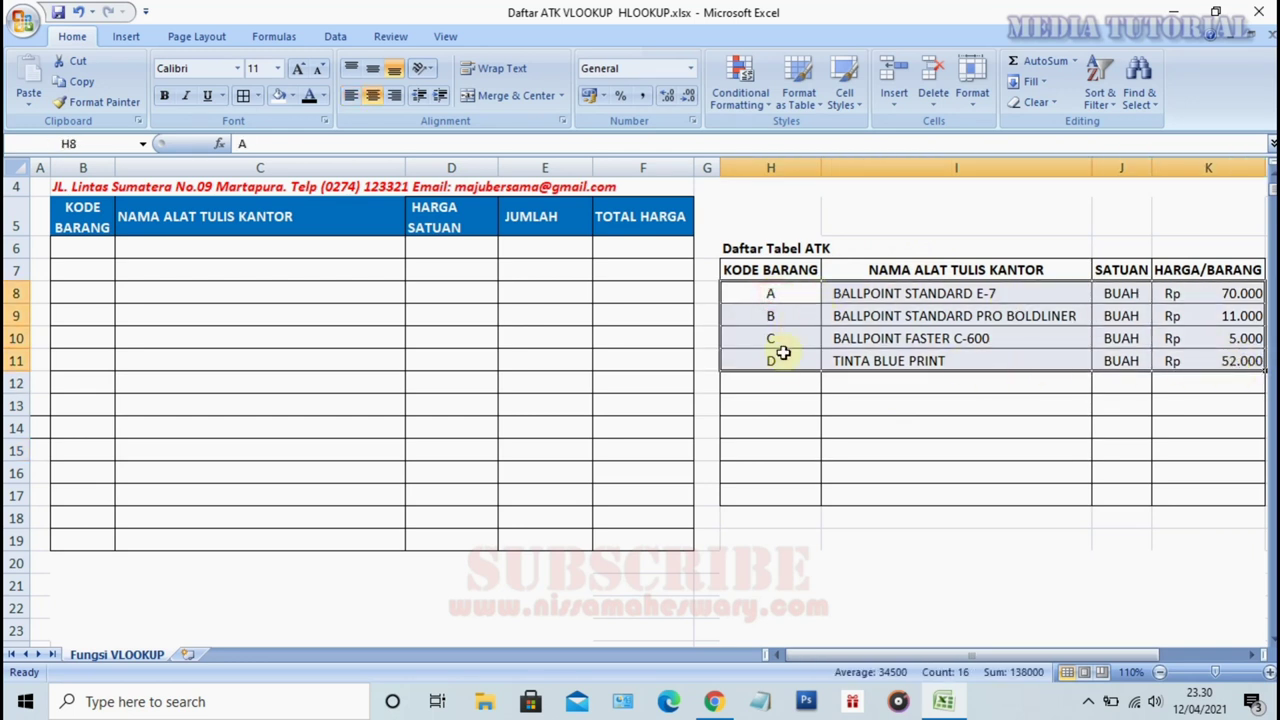
left_click(782, 384)
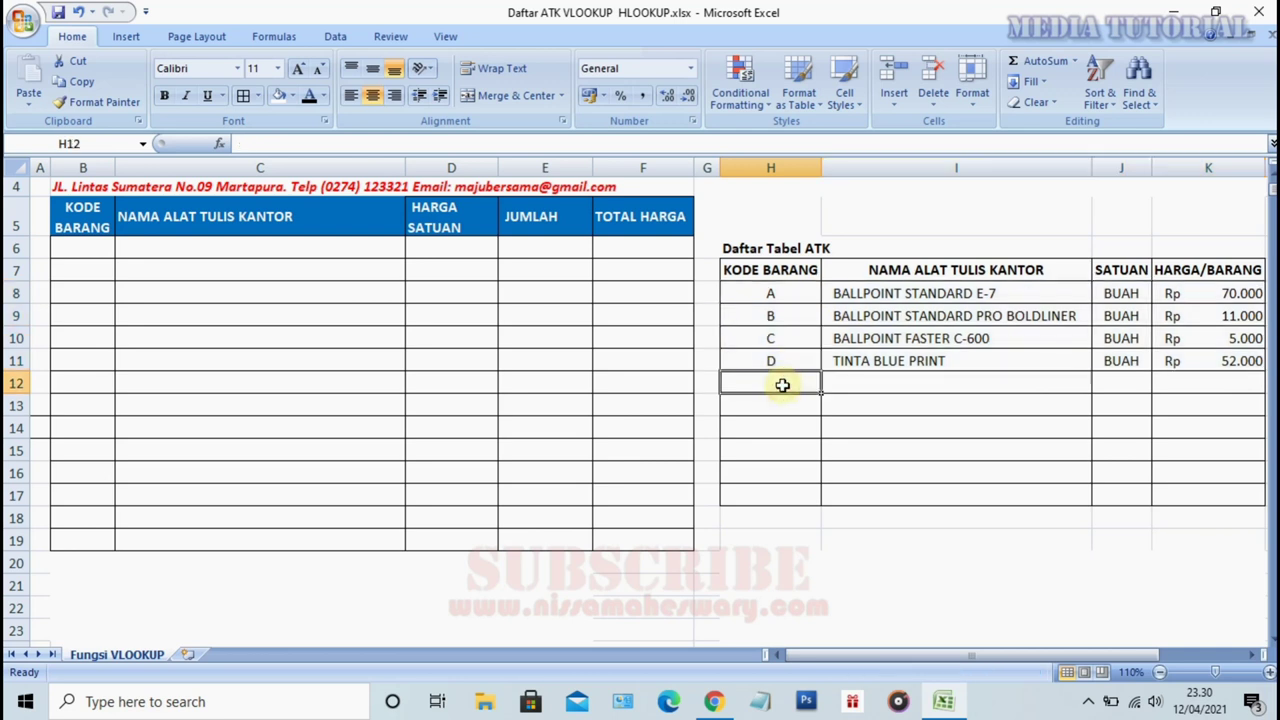
left_click(81, 338)
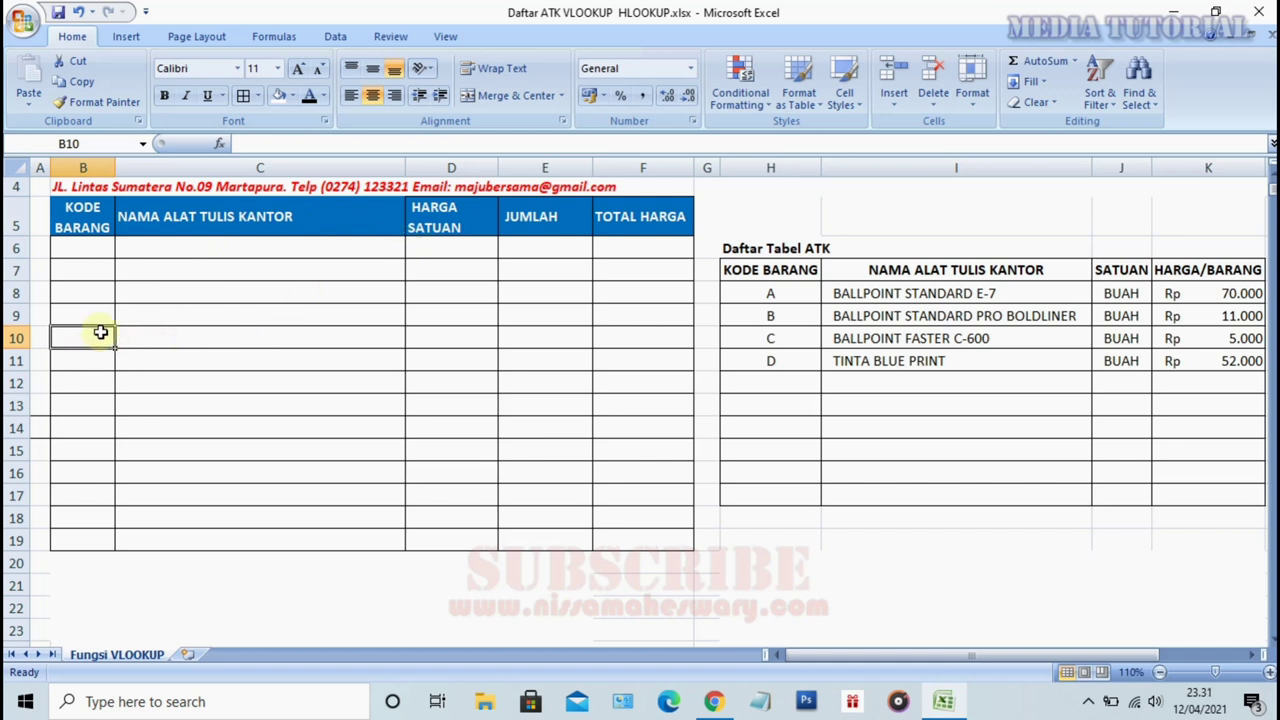
left_click(956, 383)
left_click(785, 380)
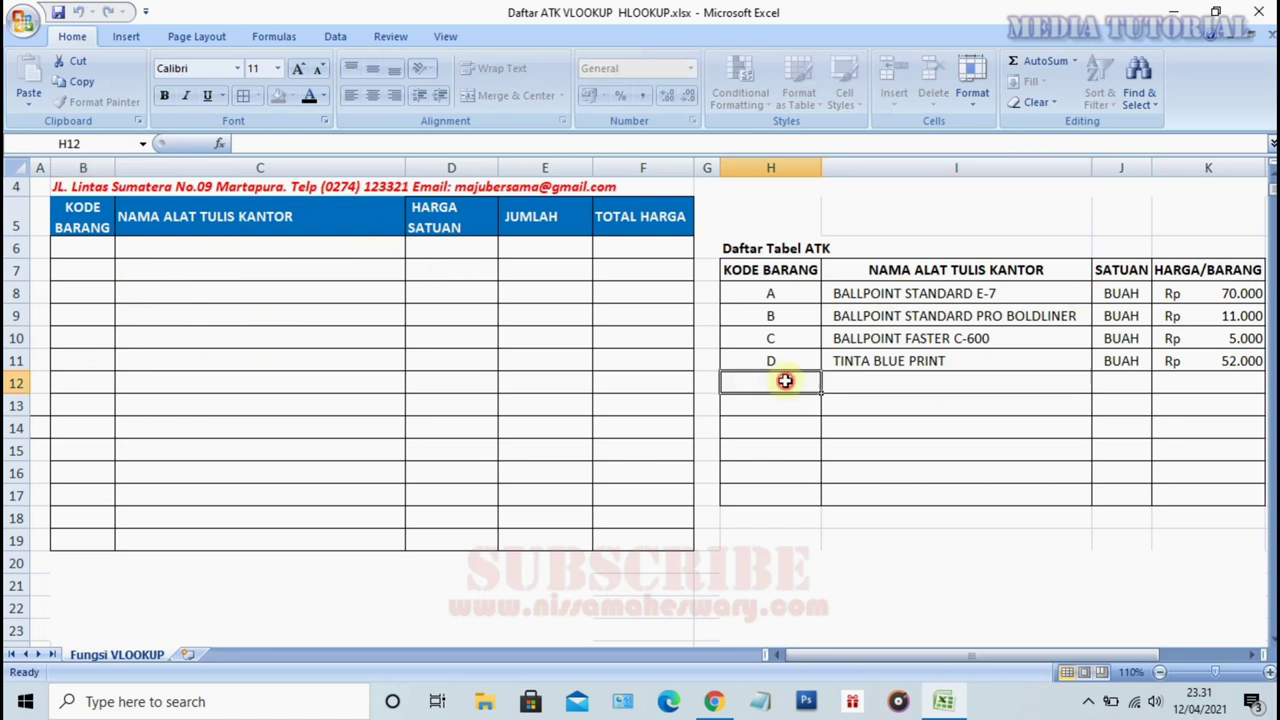
left_click(867, 558)
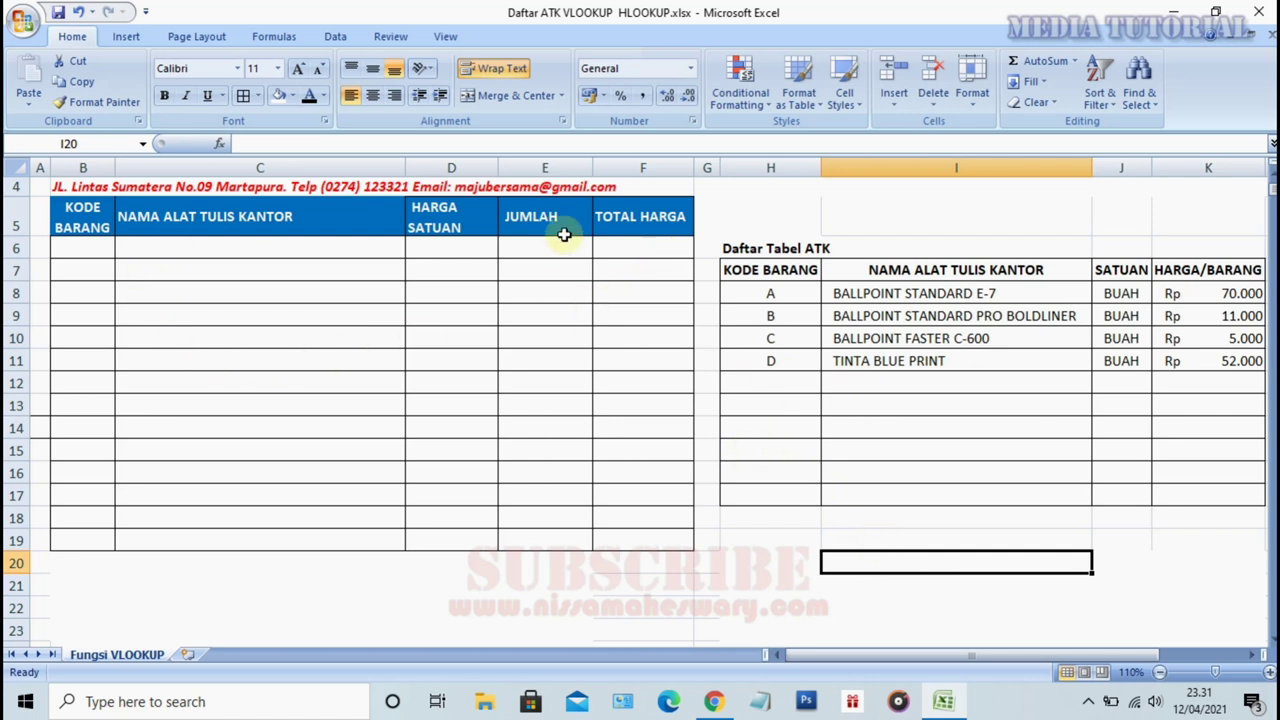
left_click(88, 218)
left_click(160, 210)
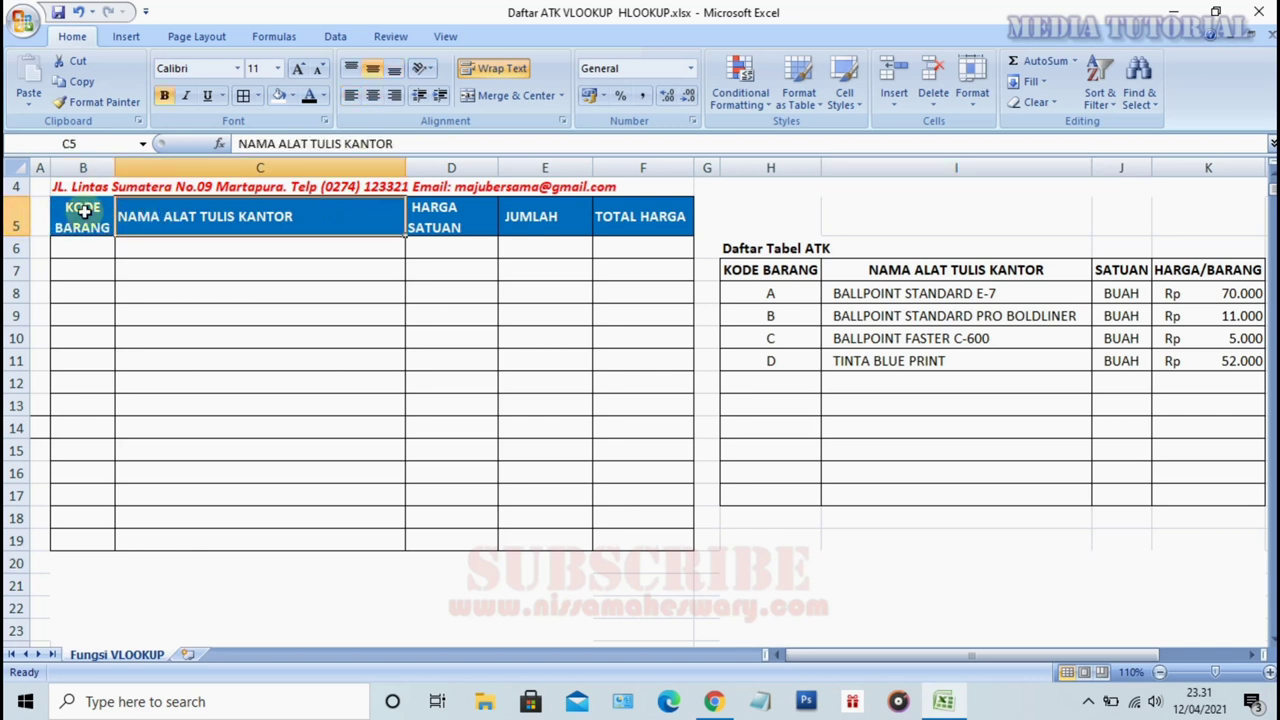
left_click(428, 217)
left_click(732, 220)
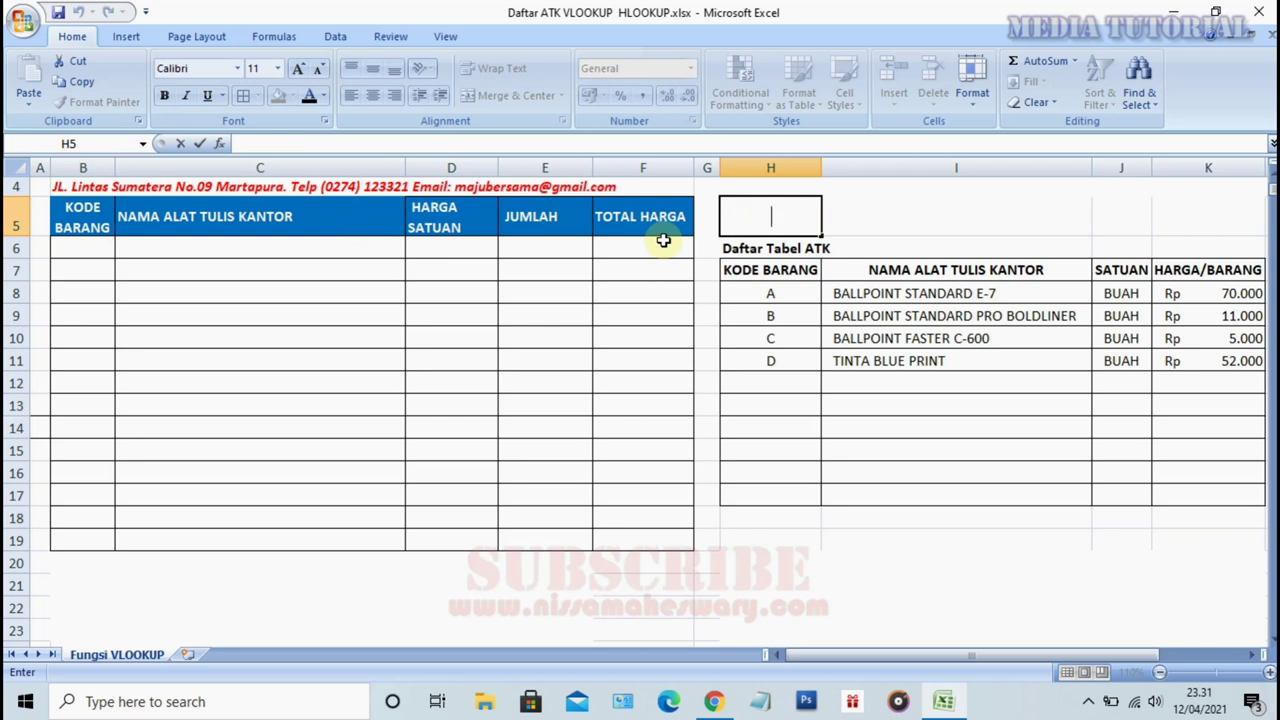
left_click(494, 270)
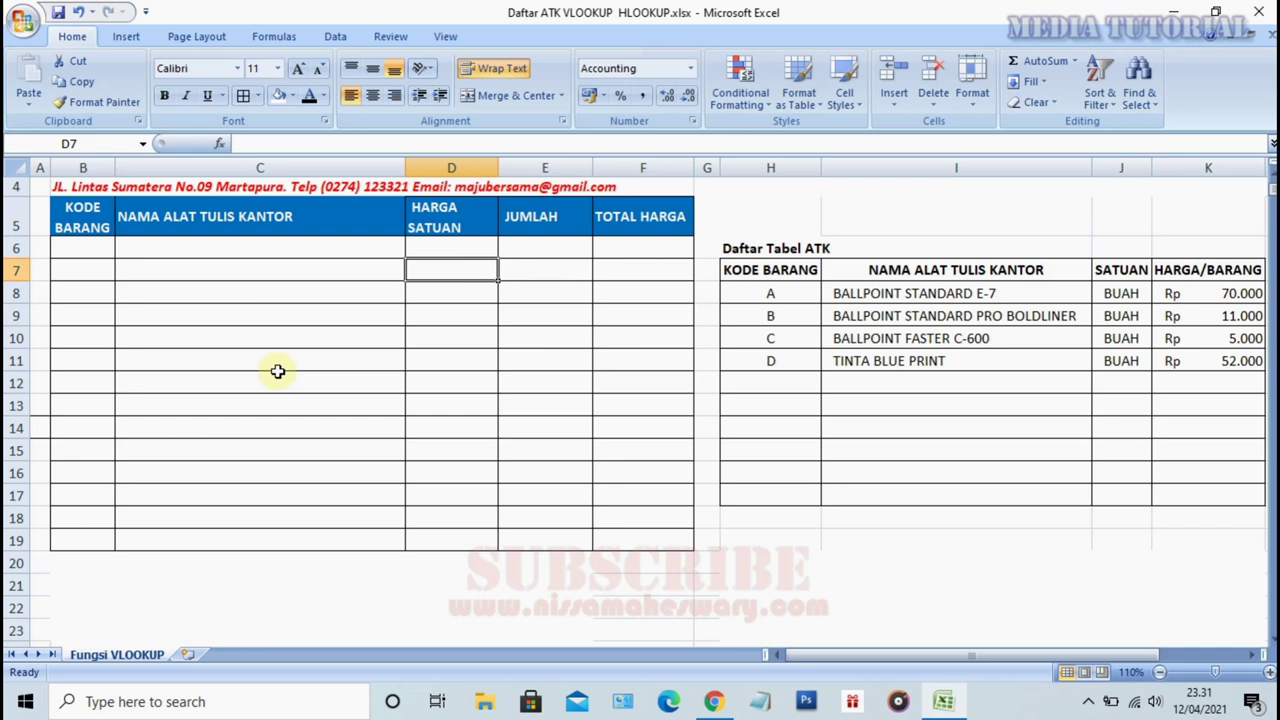
left_click(236, 293)
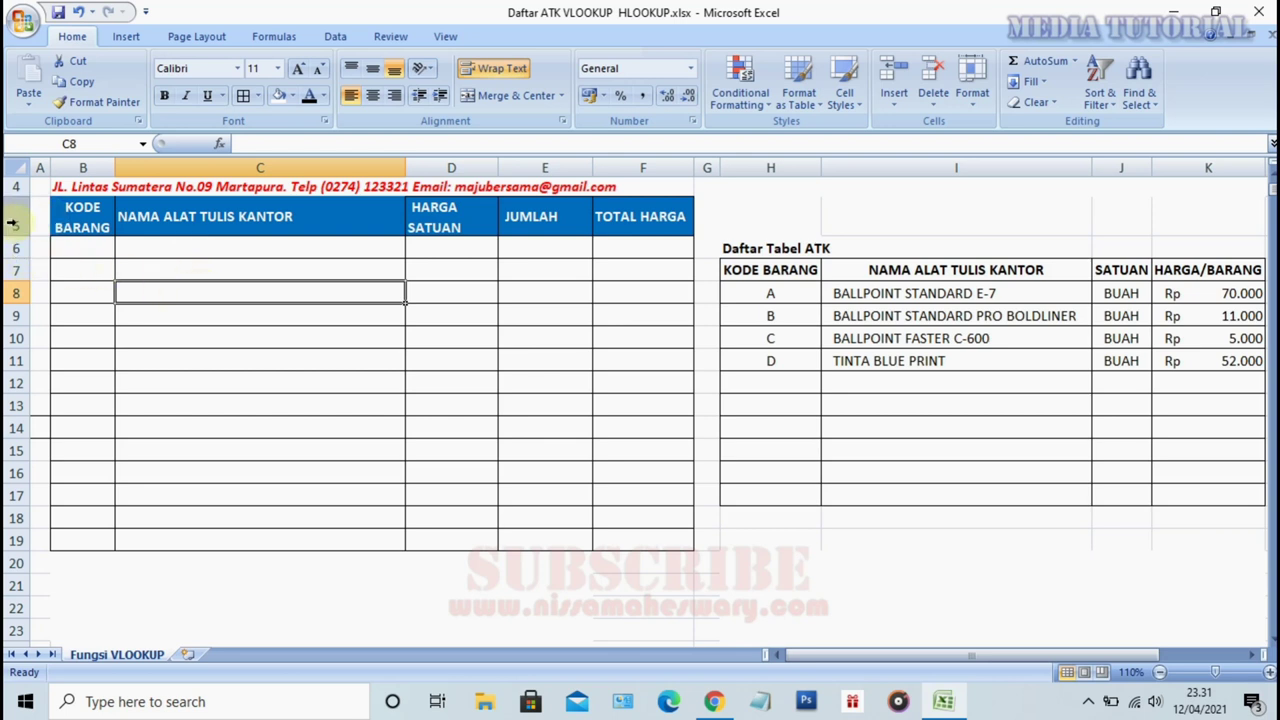
Insert an extra row inside the invoice header, undoing the row first added above it.
right_click(16, 218)
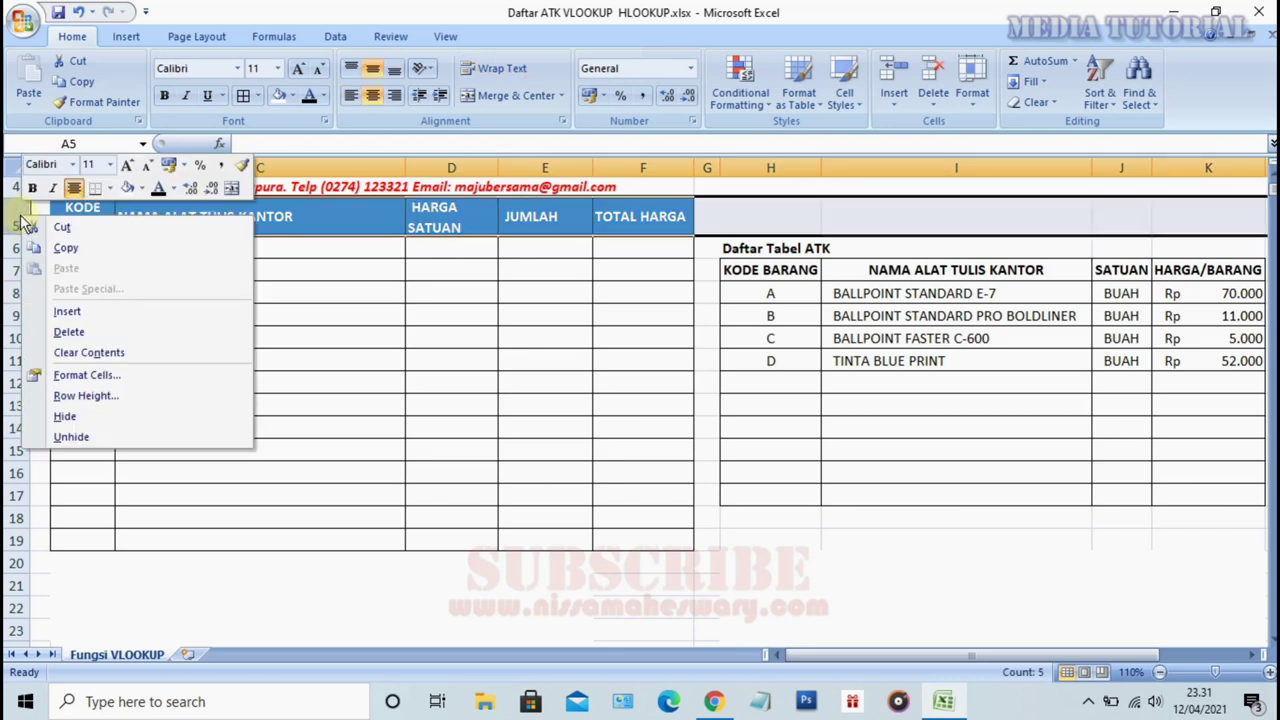
left_click(84, 314)
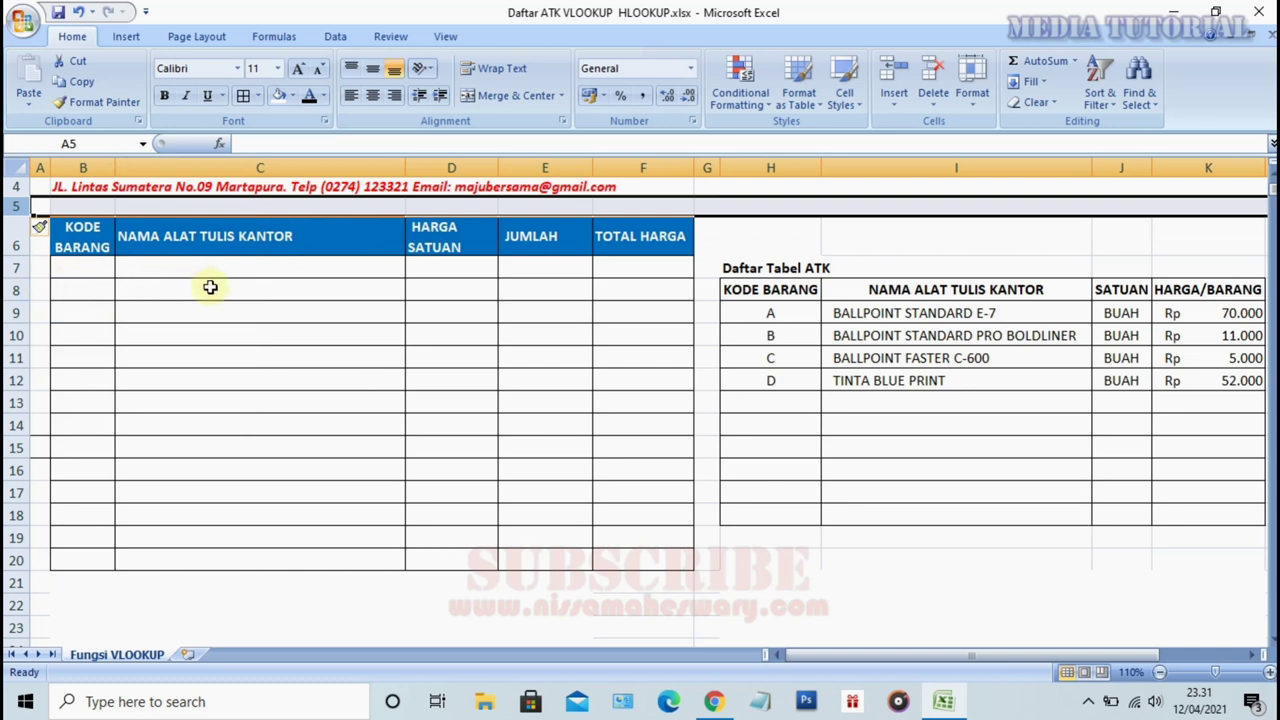
key("ctrl+z")
right_click(15, 250)
left_click(50, 345)
left_click(278, 347)
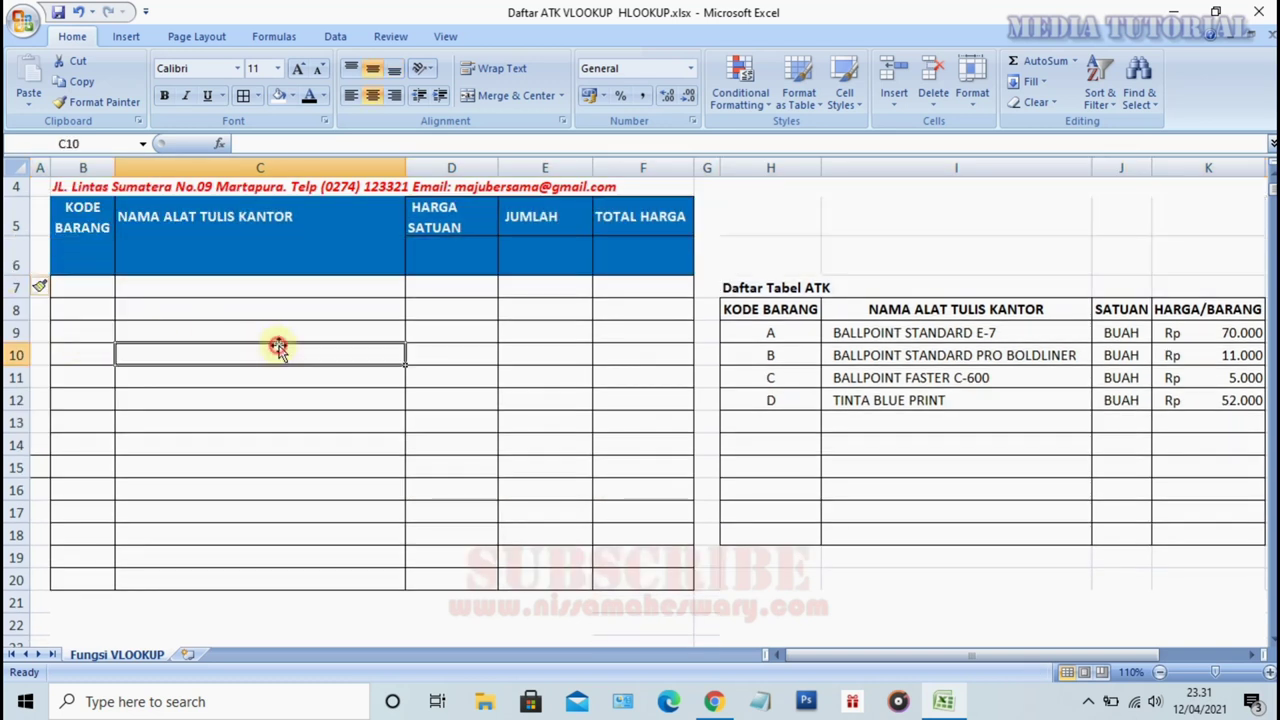
Merge the KODE BARANG, NAMA ALAT TULIS KANTOR and JUMLAH headers across both header rows.
left_click(89, 213)
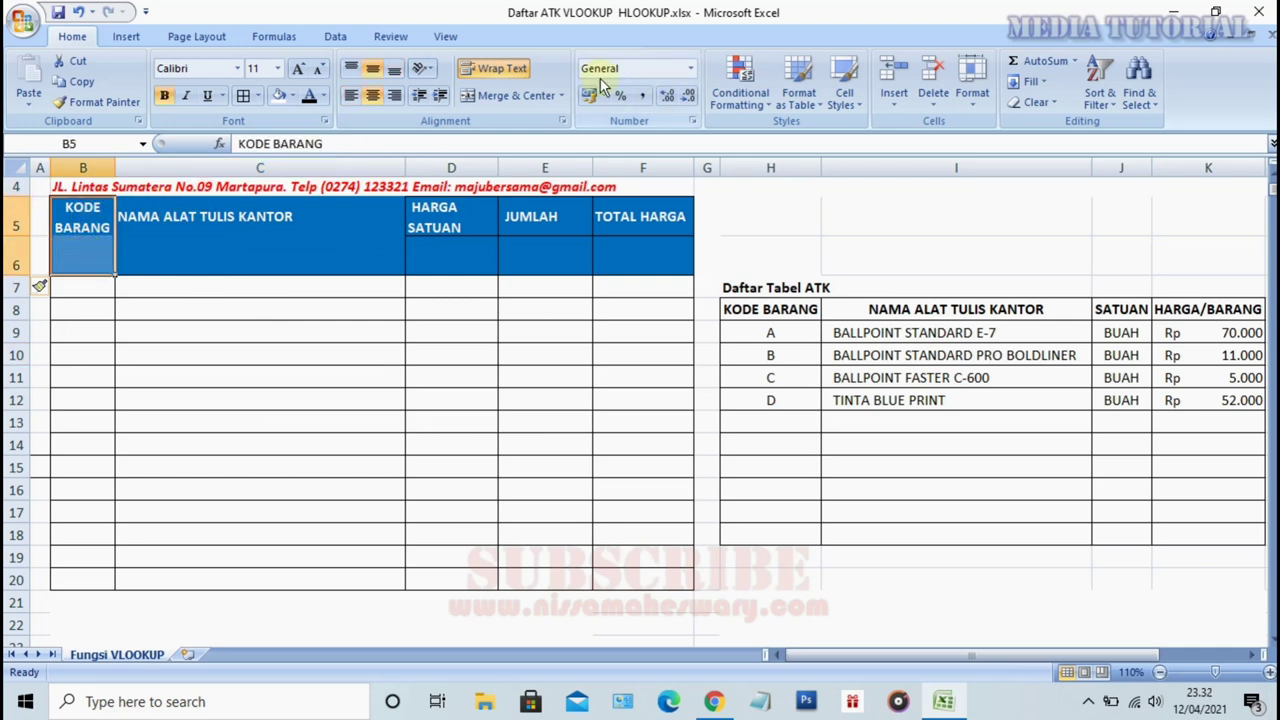
left_click(516, 94)
left_click_drag(283, 215, 283, 251)
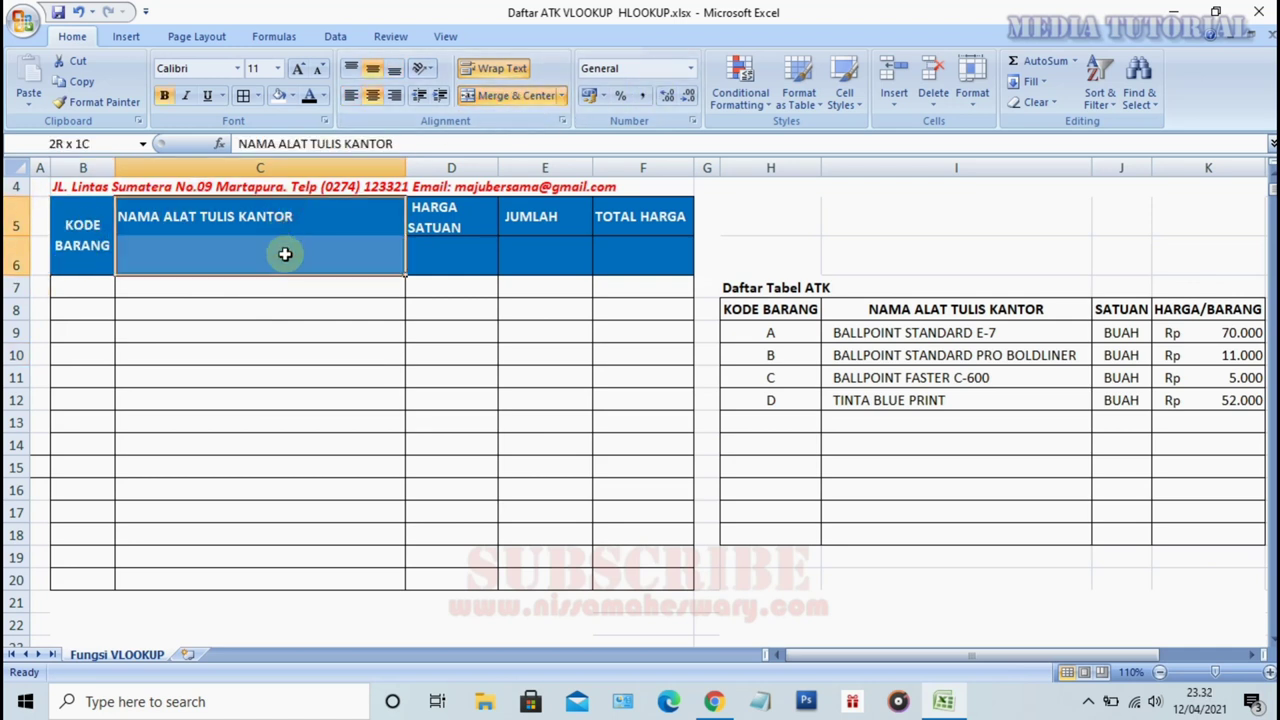
left_click(519, 97)
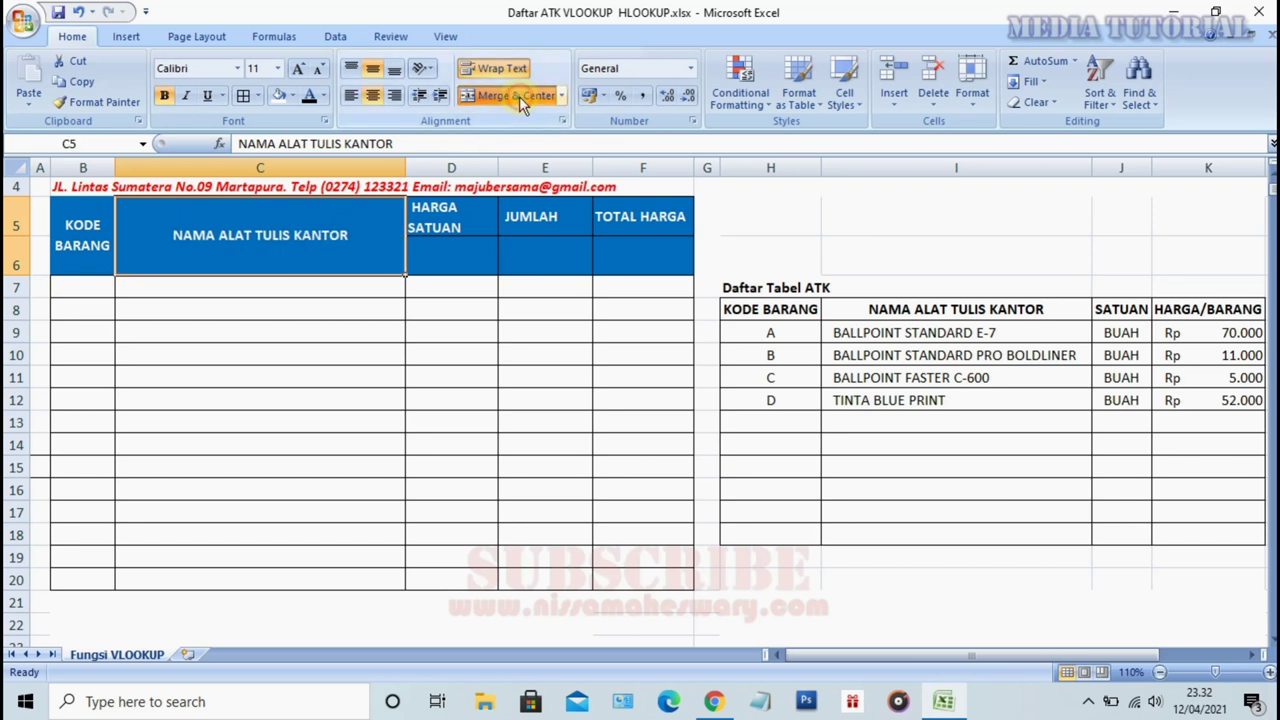
left_click_drag(444, 214, 451, 248)
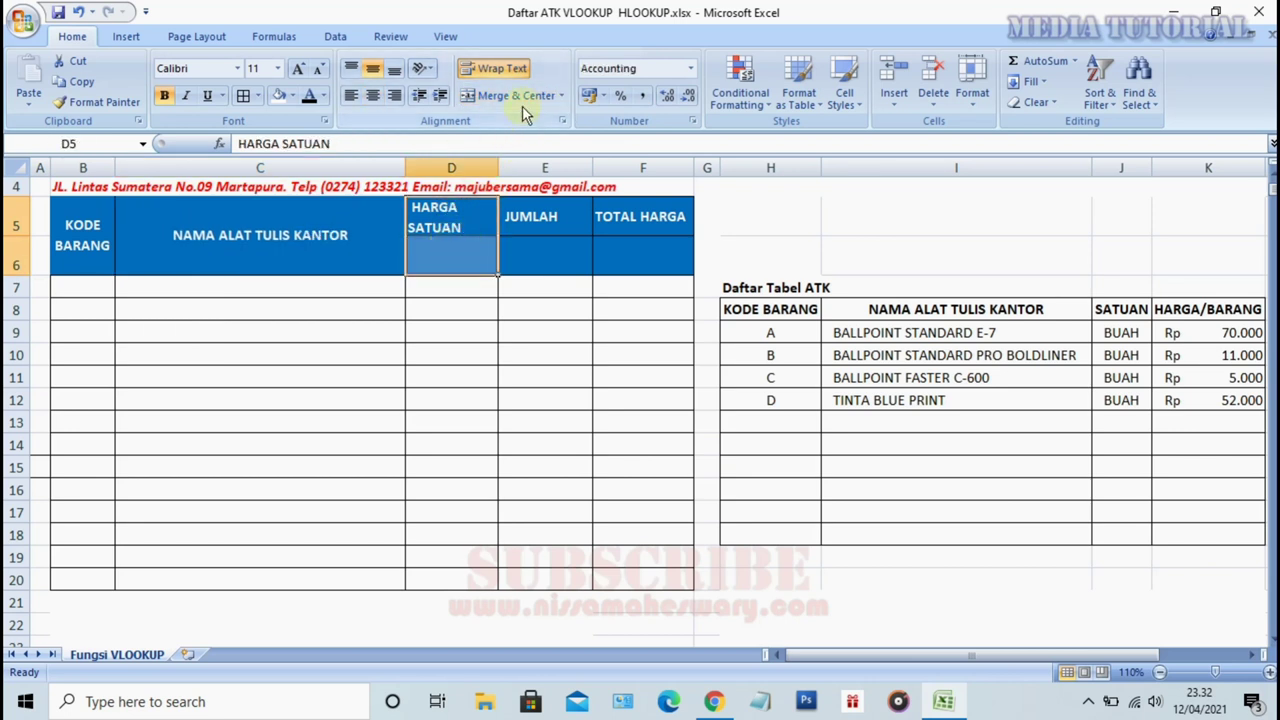
mouse_move(436, 215)
left_mouse_down()
mouse_move(586, 216)
mouse_move(645, 255)
left_mouse_up()
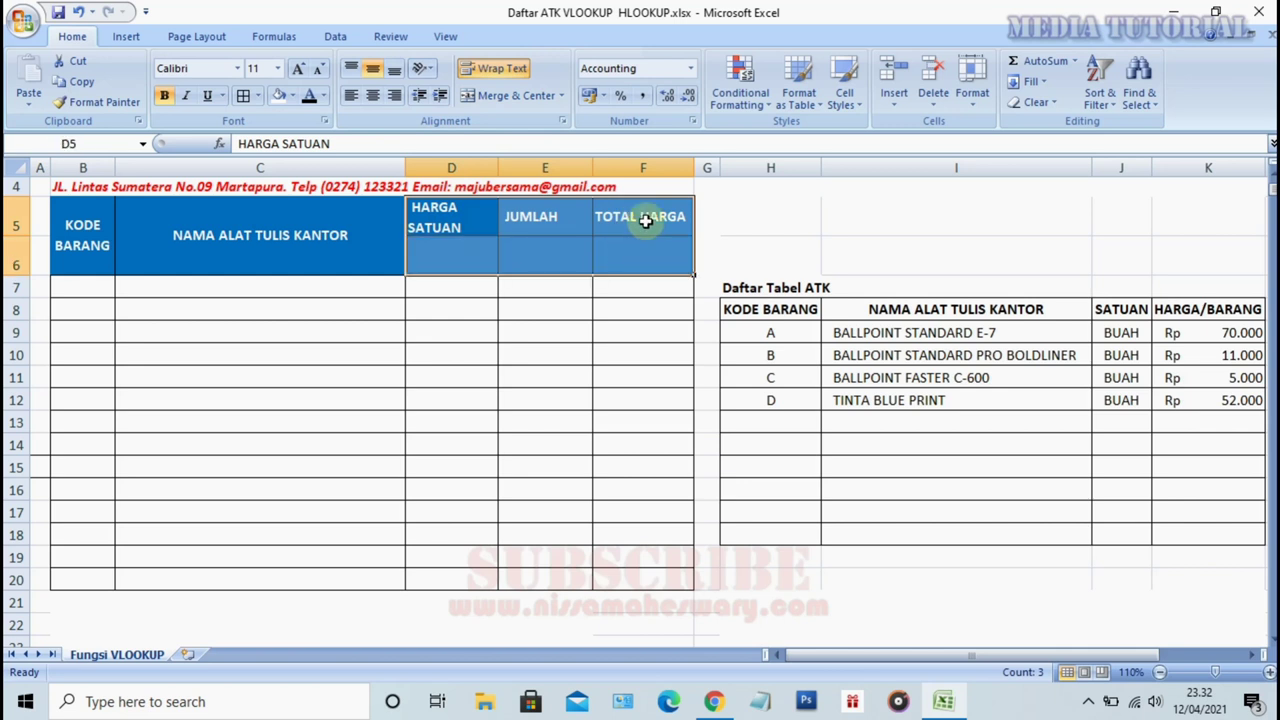
left_click(516, 95)
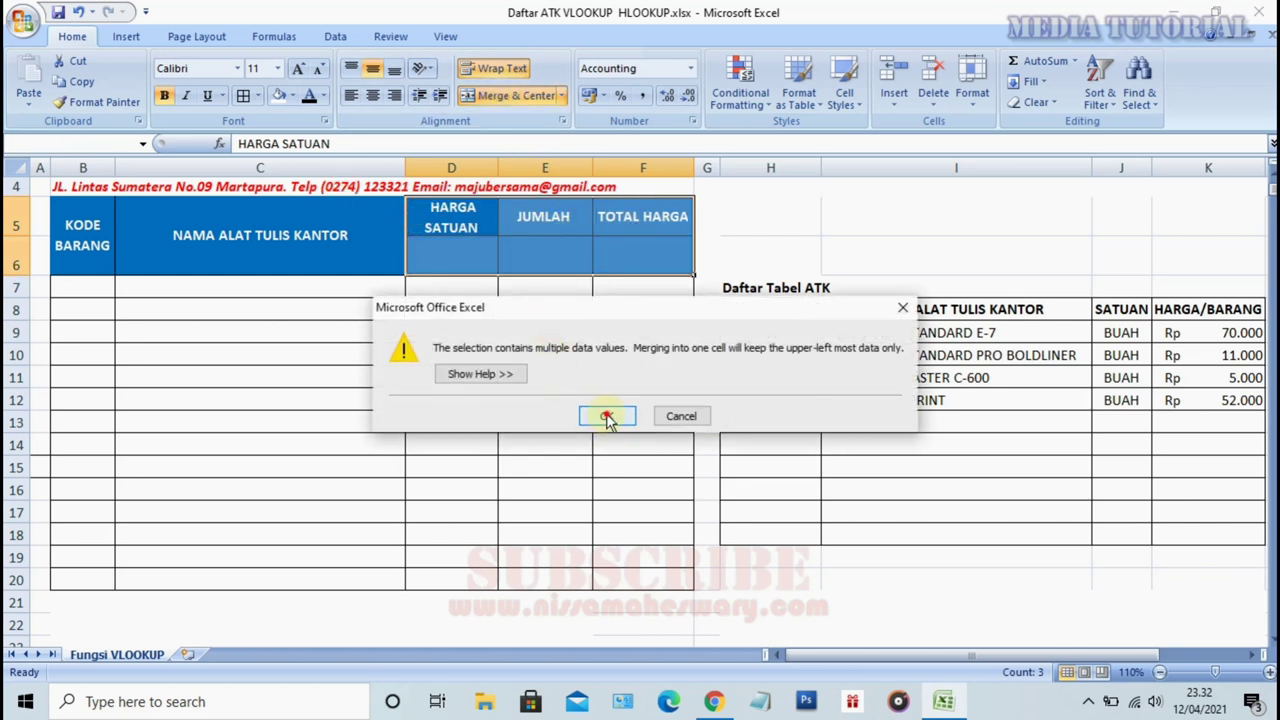
left_click(604, 417)
key("ctrl+z")
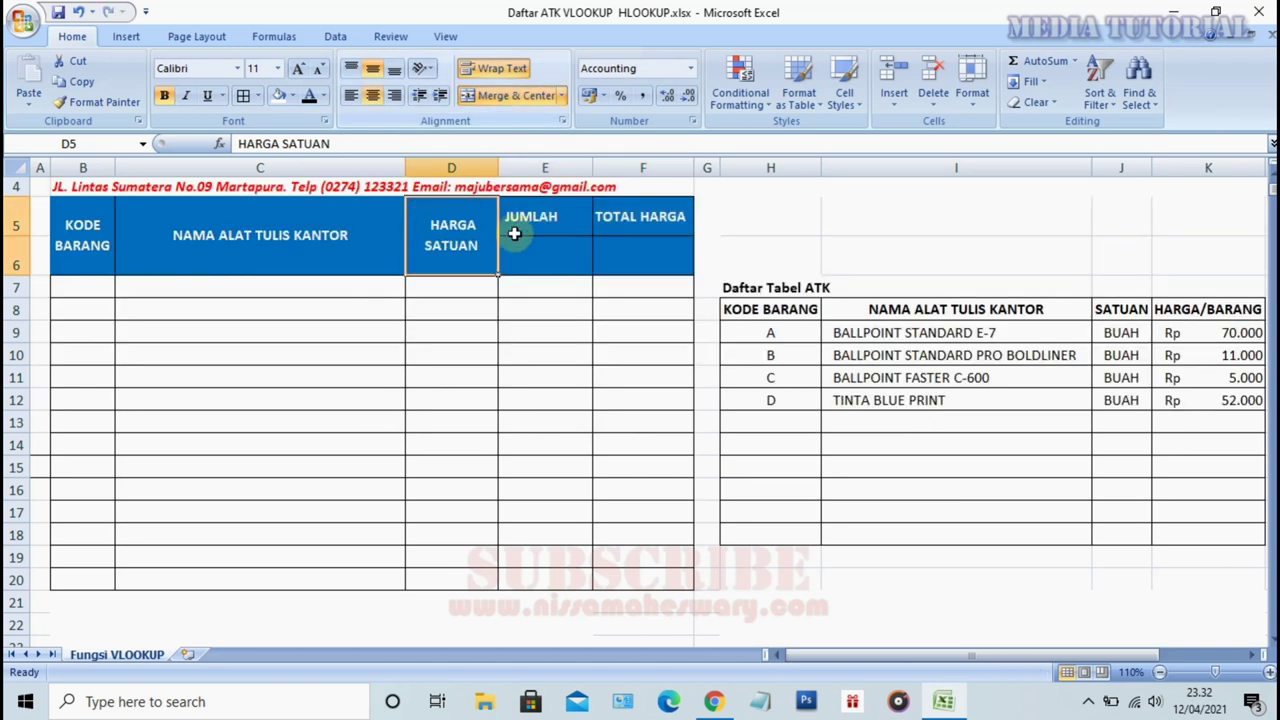
left_click_drag(508, 229, 517, 263)
left_click(531, 103)
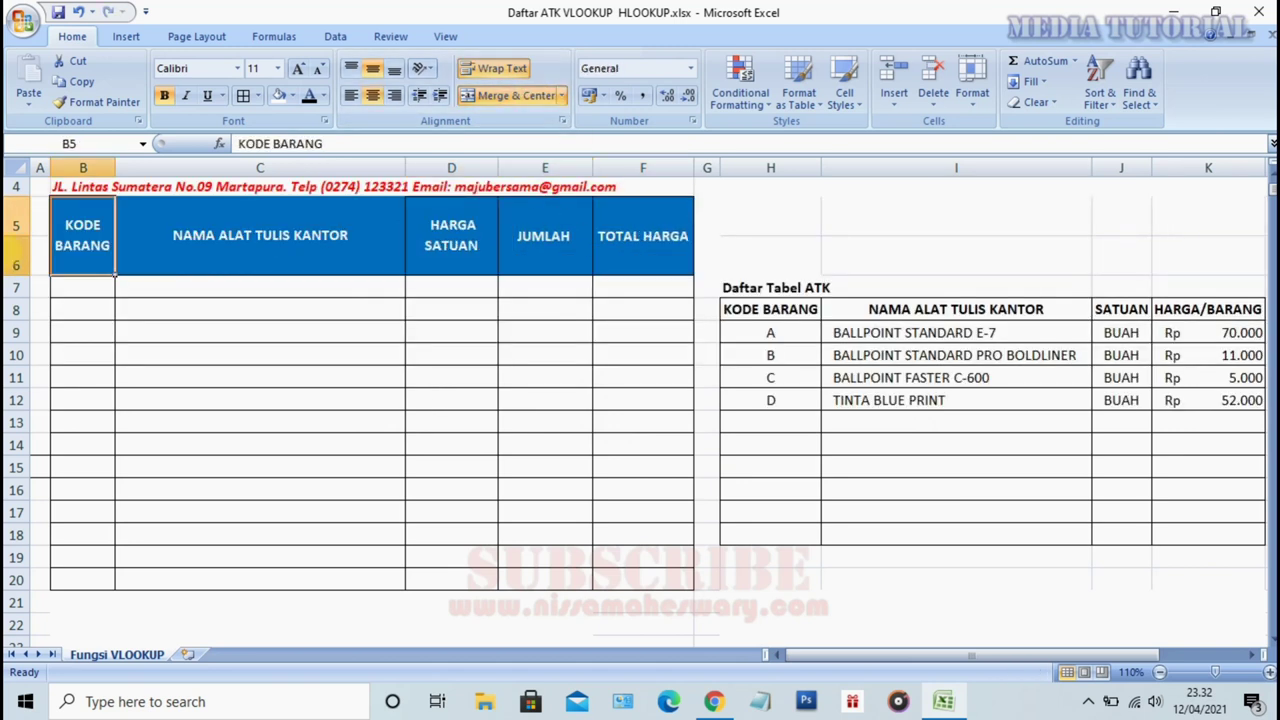
Reduce the height of the header rows so the table looks compact.
left_click_drag(15, 222, 15, 258)
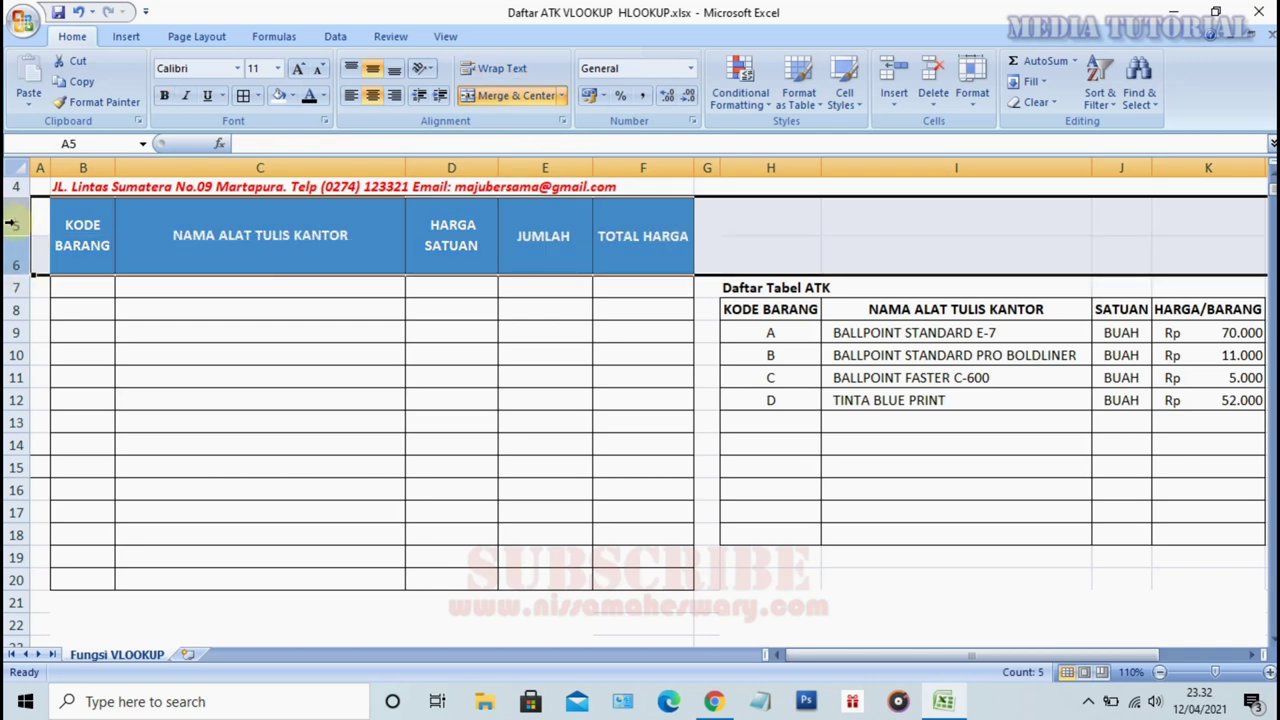
left_click_drag(18, 273, 22, 256)
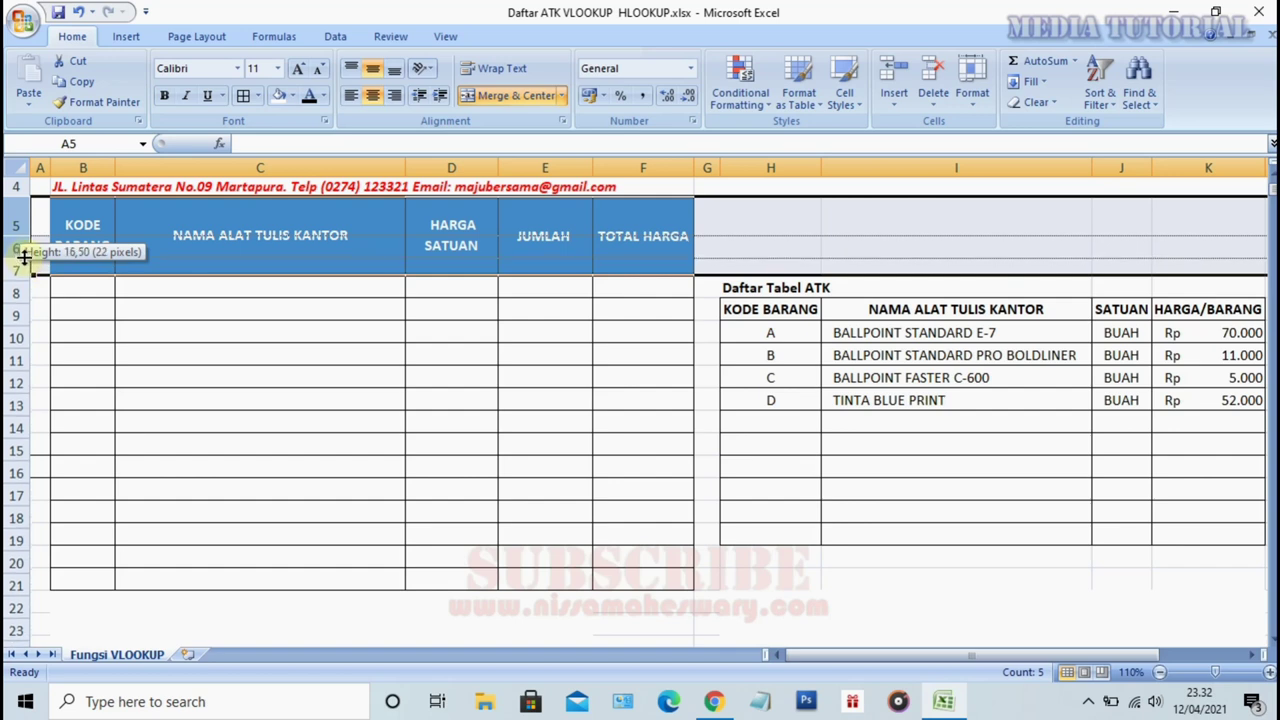
left_click_drag(22, 256, 22, 250)
right_click(20, 215)
left_click(113, 391)
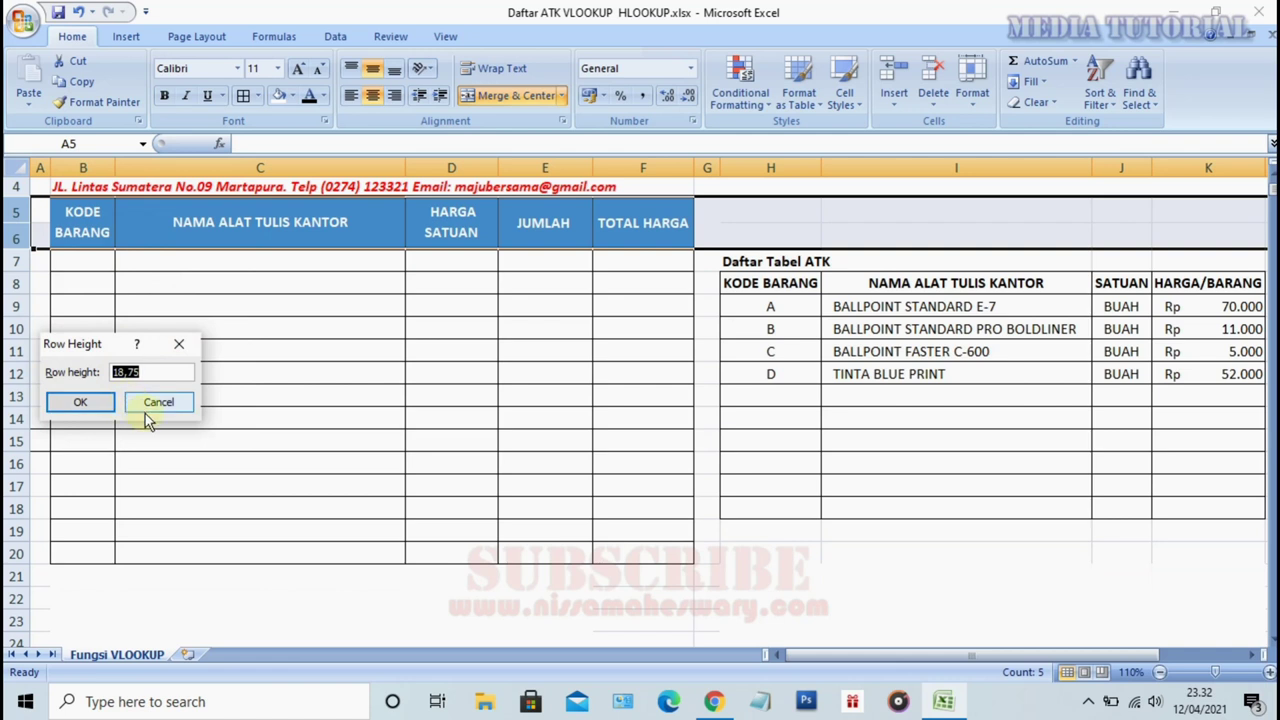
left_click(148, 404)
left_click_drag(18, 250, 14, 236)
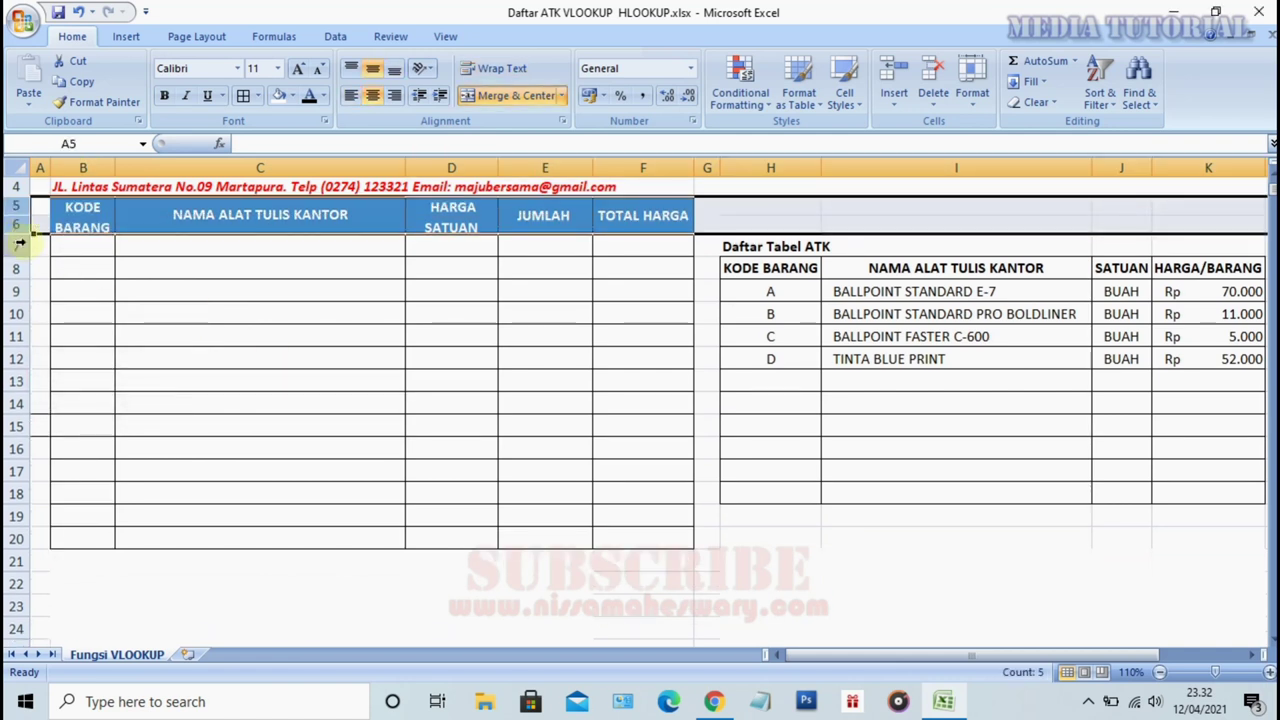
left_click_drag(16, 207, 16, 217)
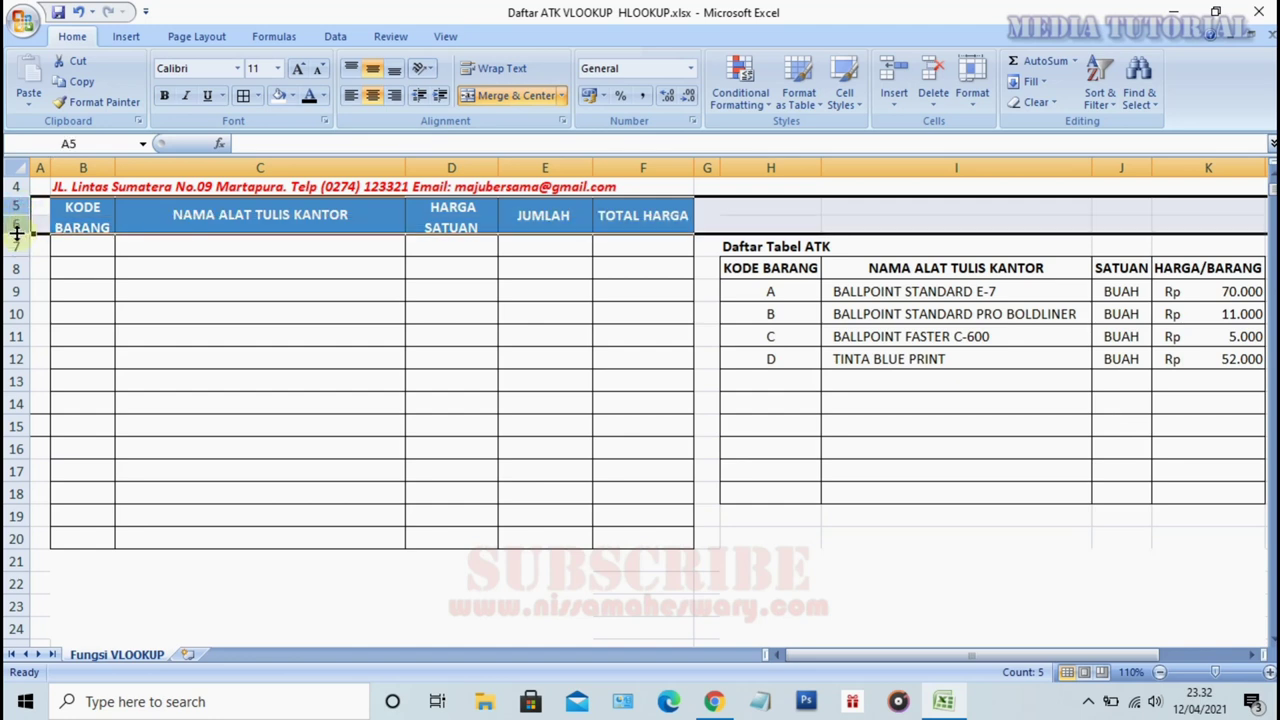
left_click(260, 273)
scroll(283, 451, "up", 1)
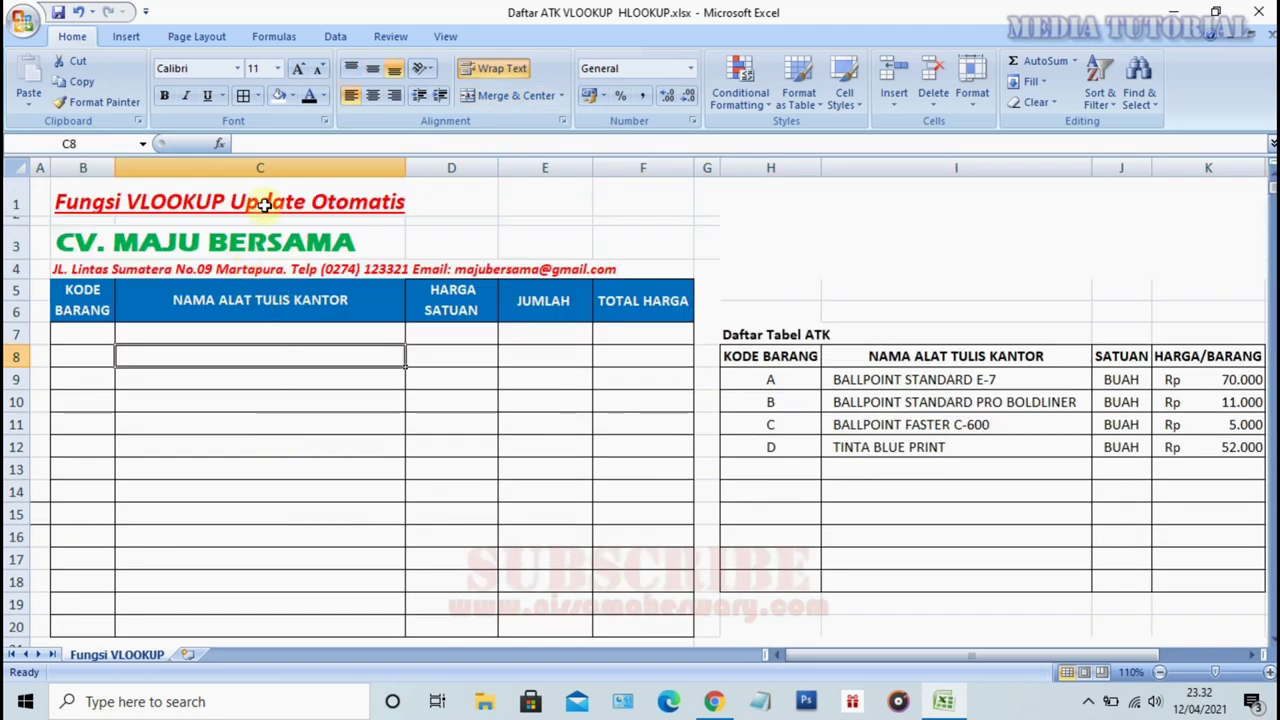
scroll(688, 444, "down", 1)
scroll(688, 444, "up", 1)
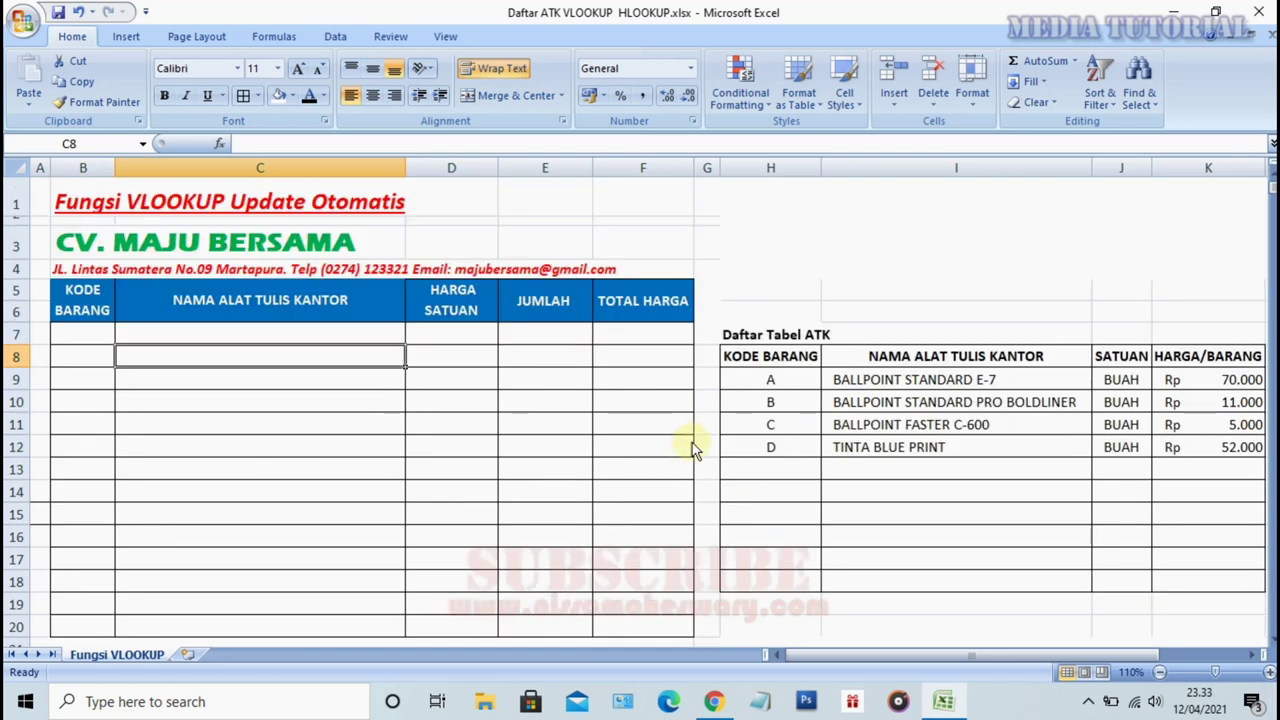
left_click(905, 492)
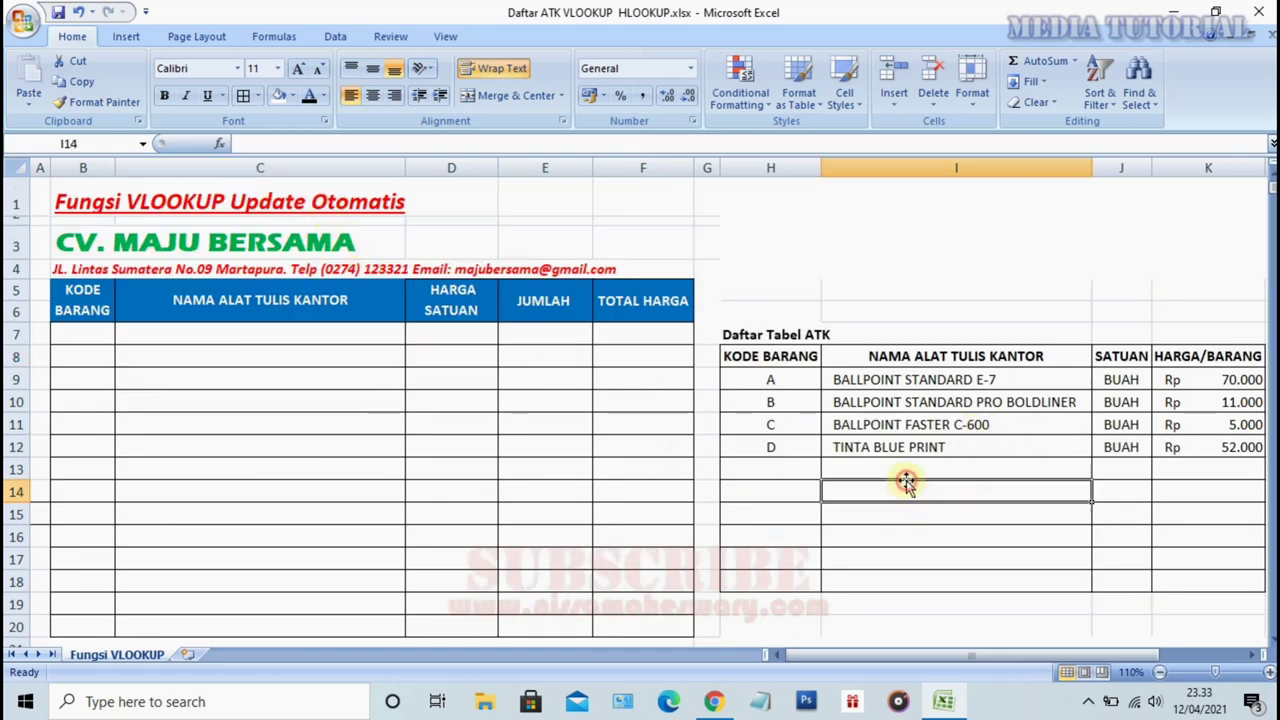
left_click(924, 473)
left_click(790, 468)
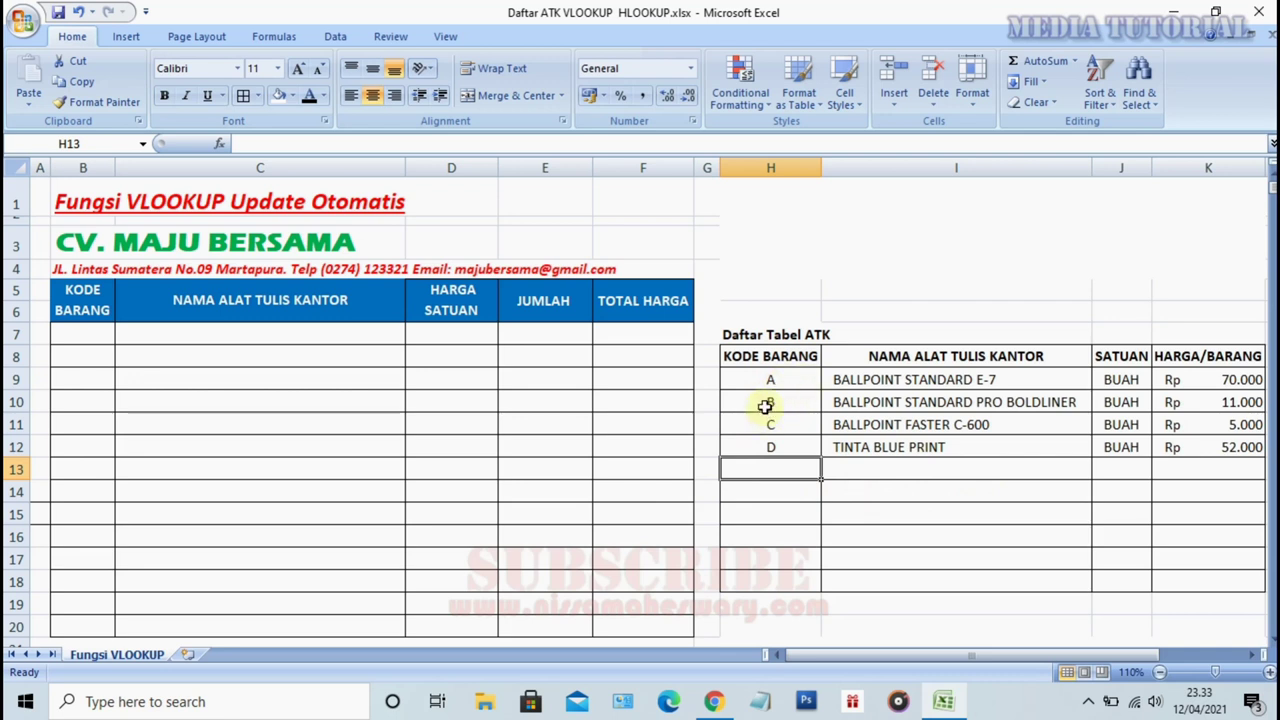
left_click(159, 331)
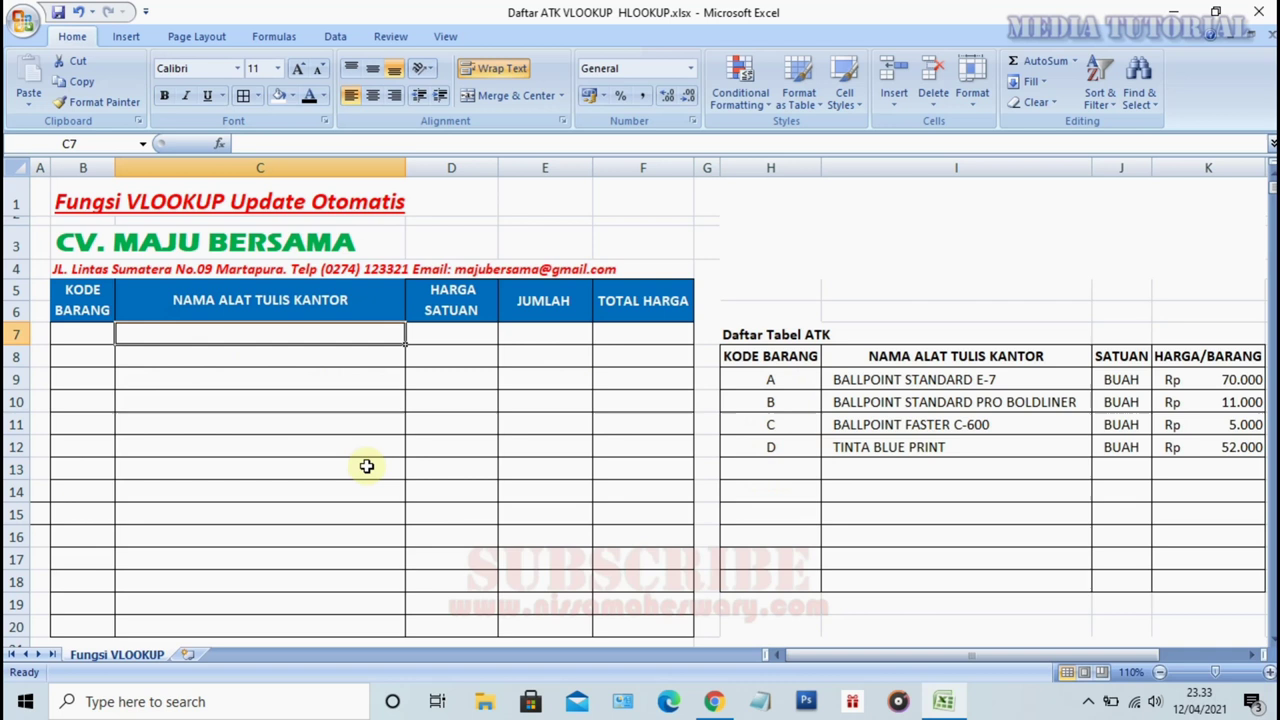
Enter =VLOOKUP(B7;H9:K12;2;FALSE) in C7 to return the item name for B7's code.
type("=")
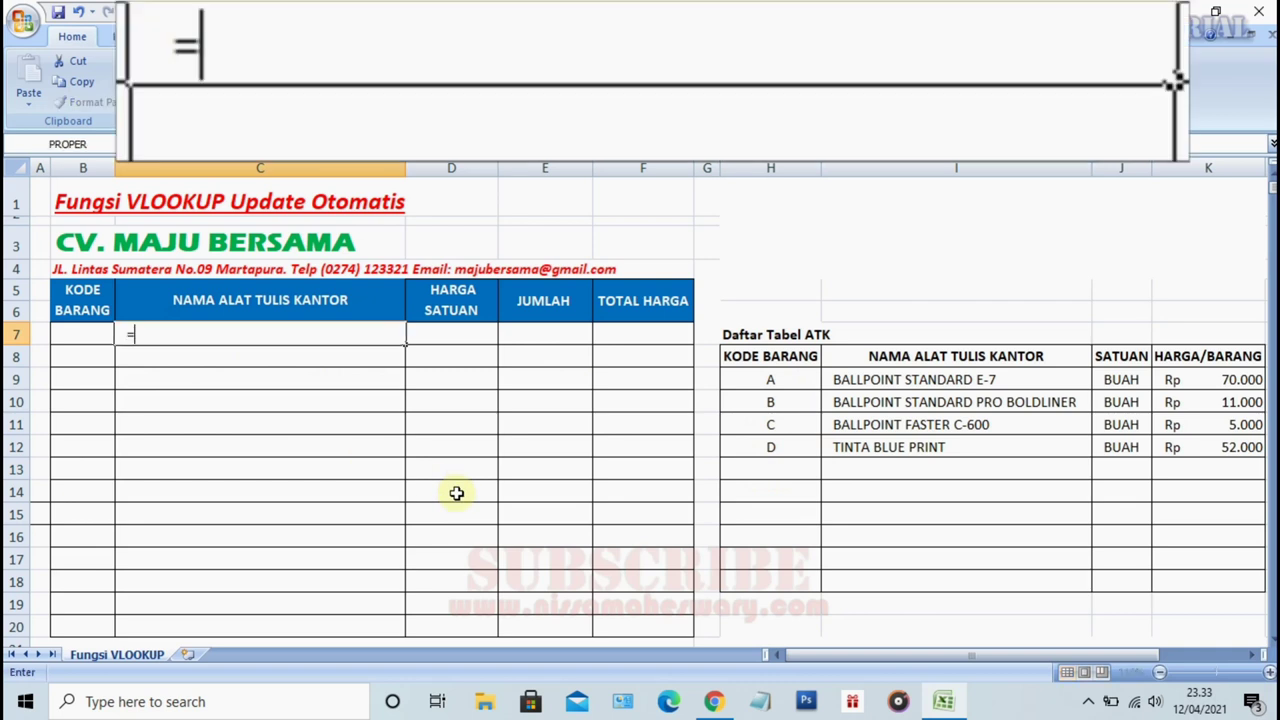
type("VLOOKUP(")
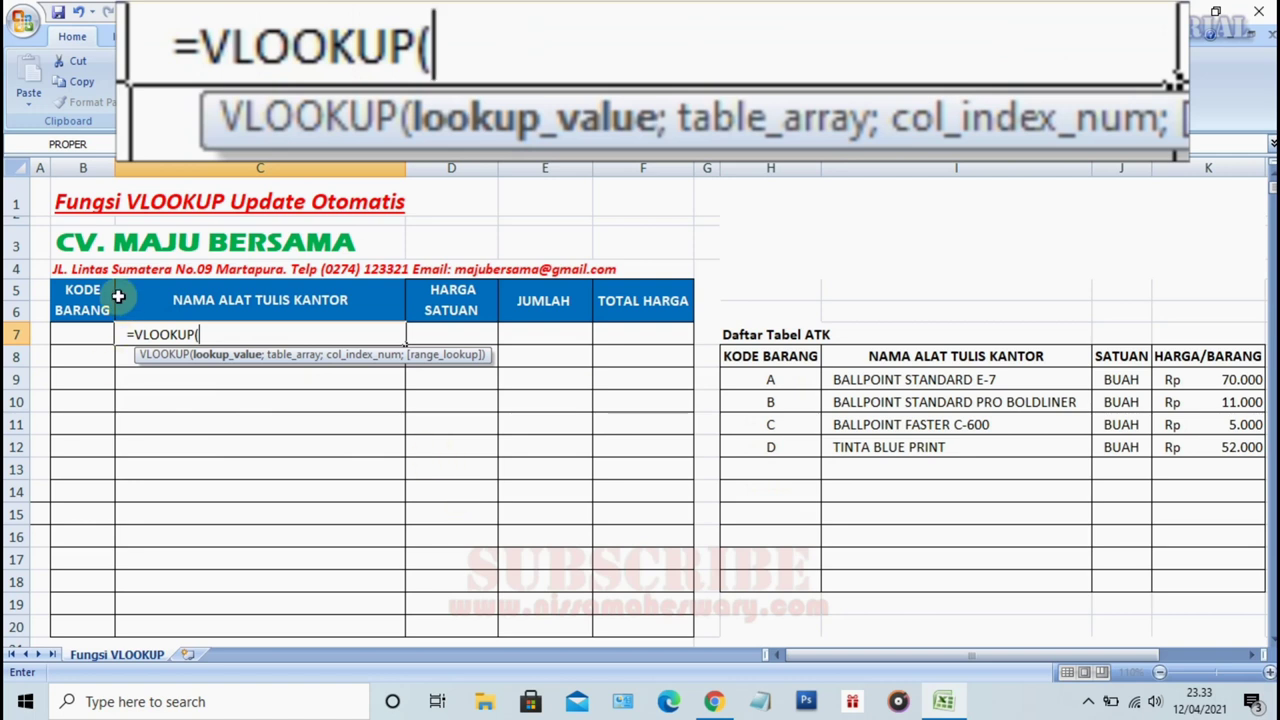
left_click(79, 331)
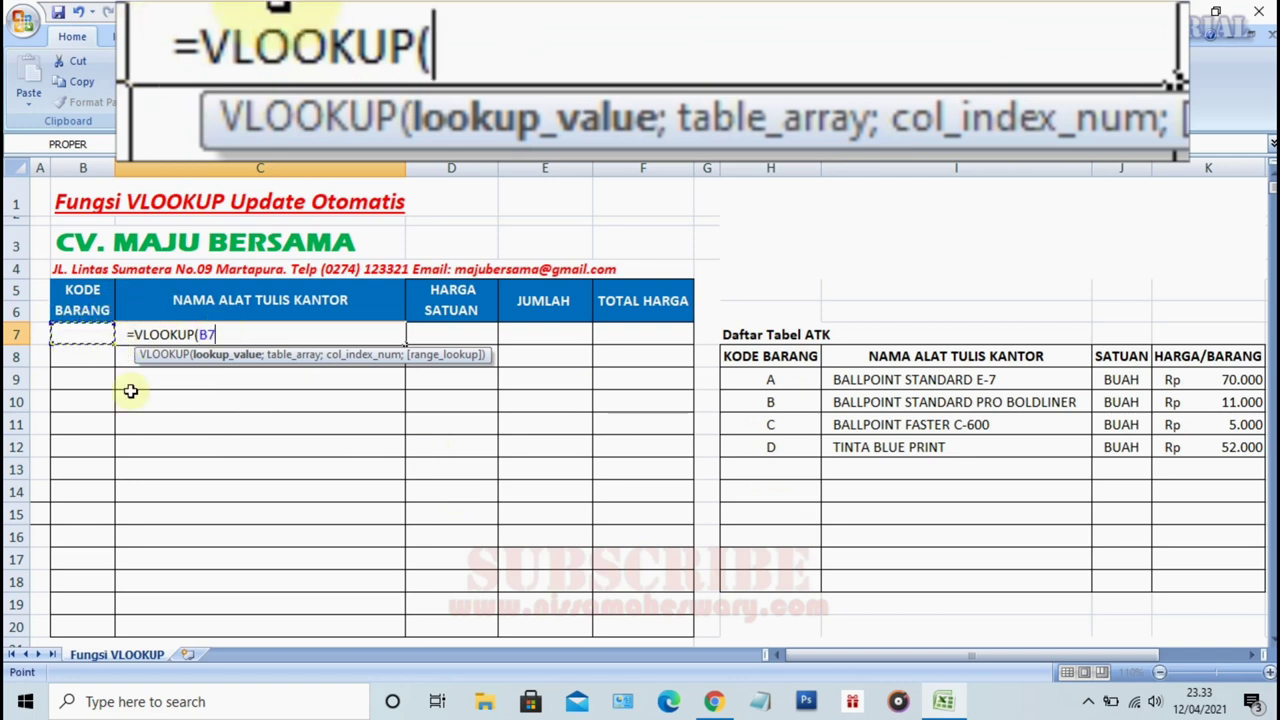
type(";")
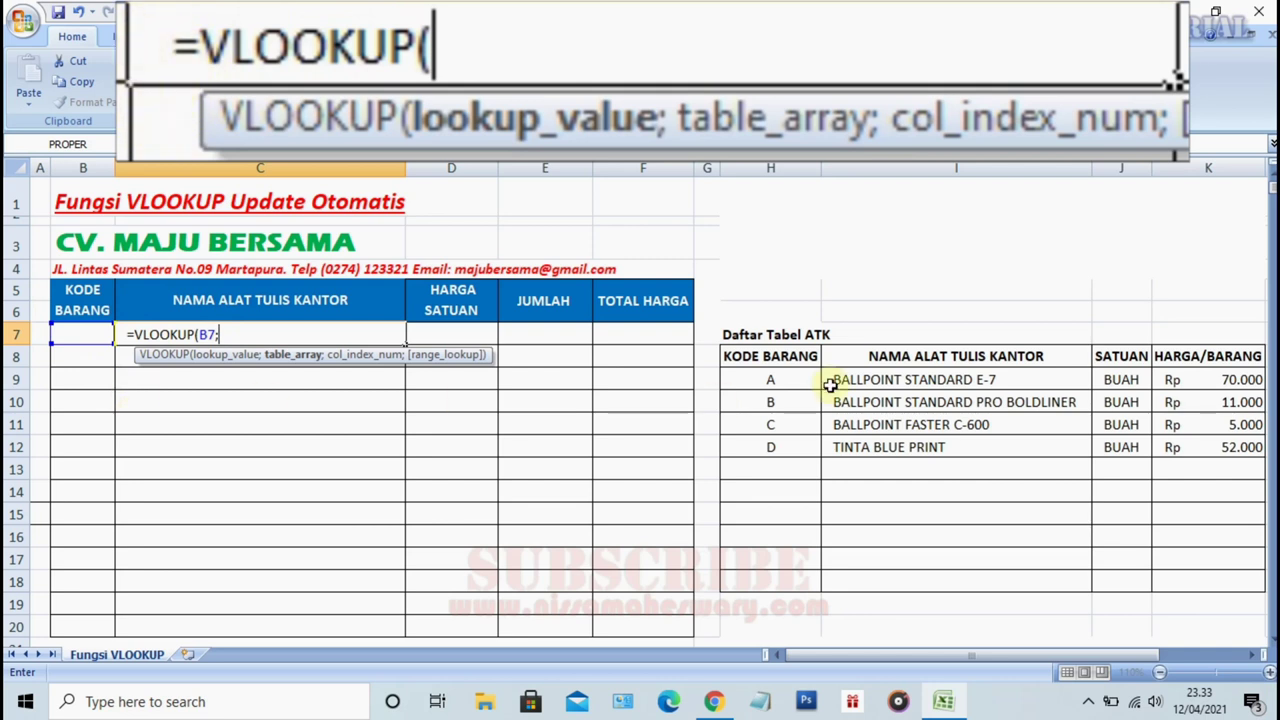
left_click(752, 381)
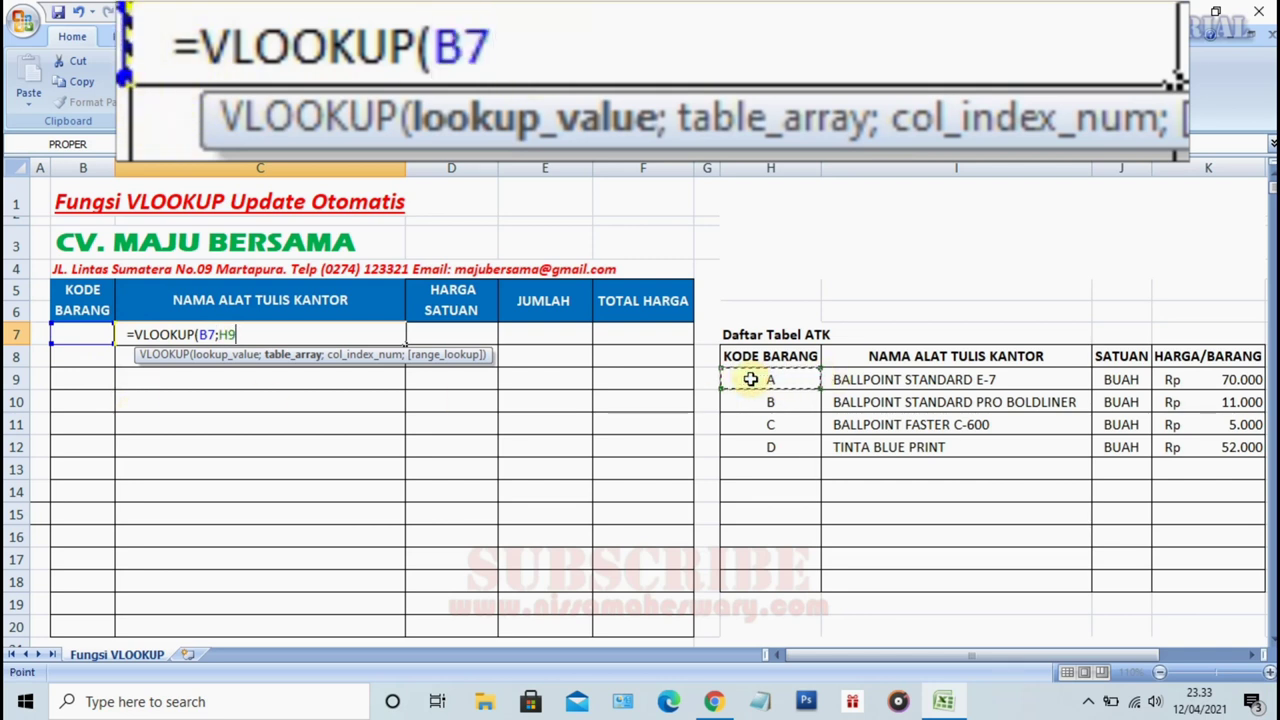
left_click_drag(751, 379, 1042, 410)
left_click_drag(1124, 426, 1218, 453)
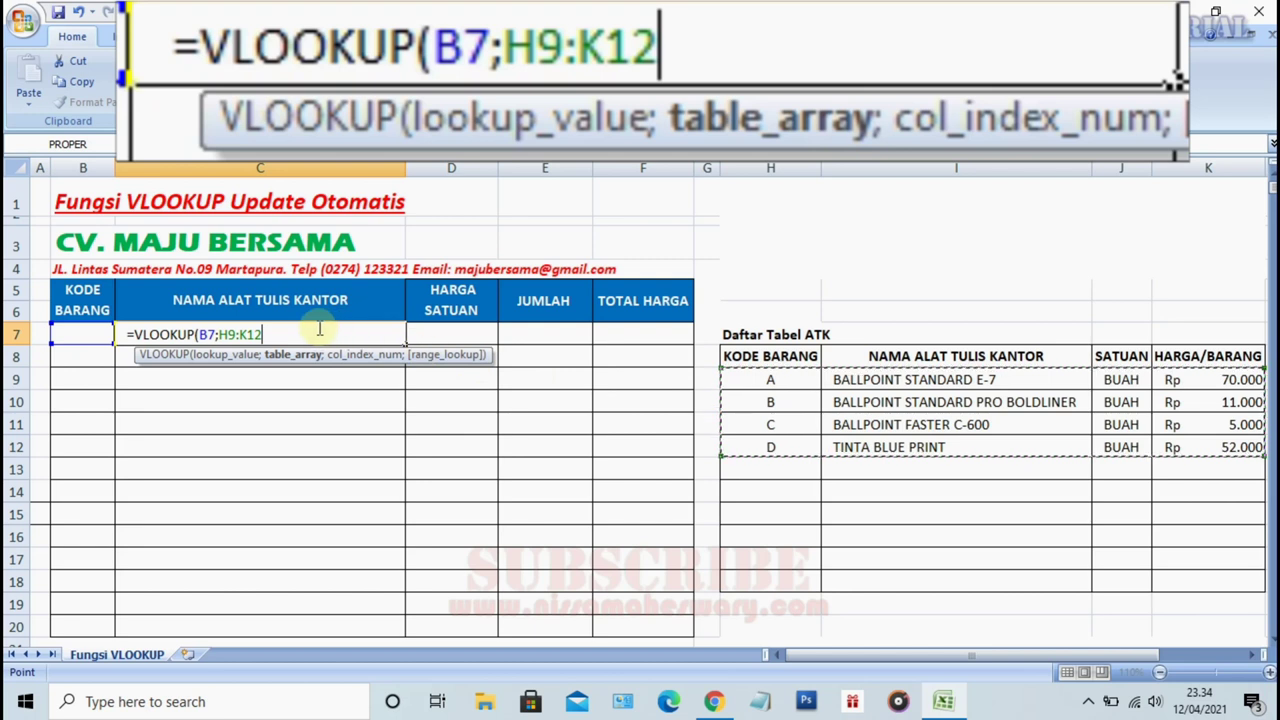
type(";")
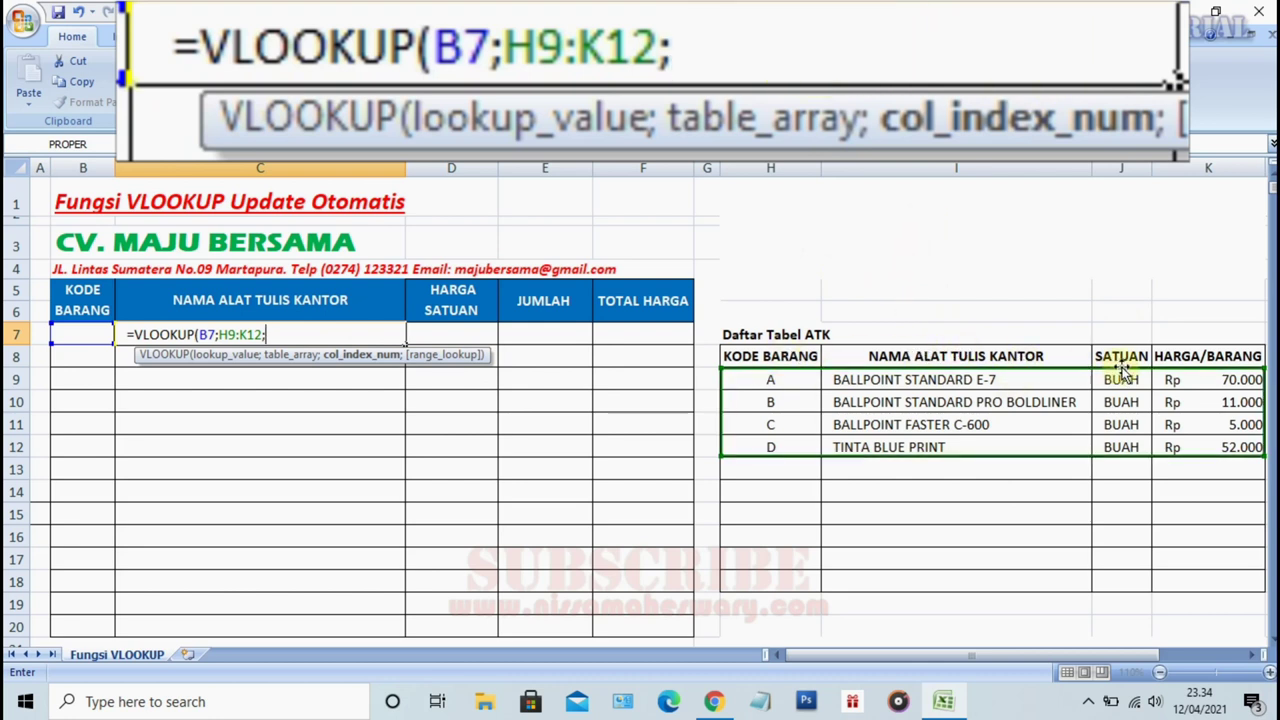
type("2;")
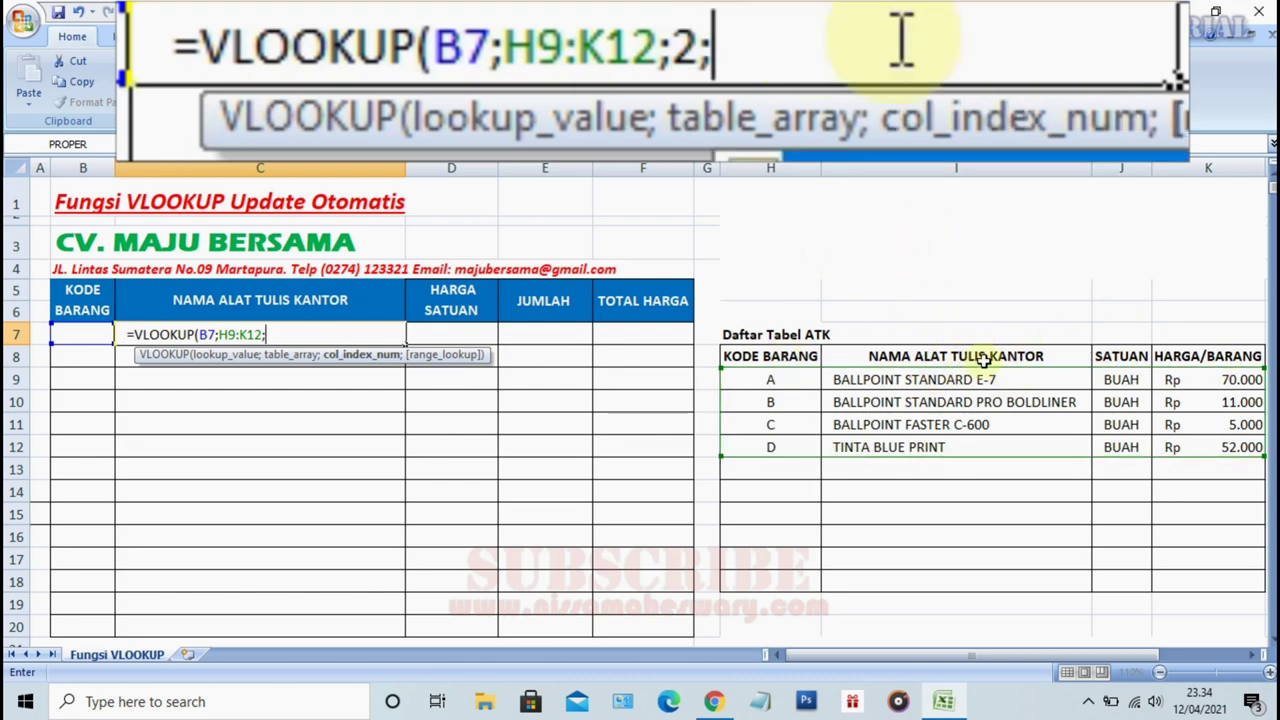
type("FAL")
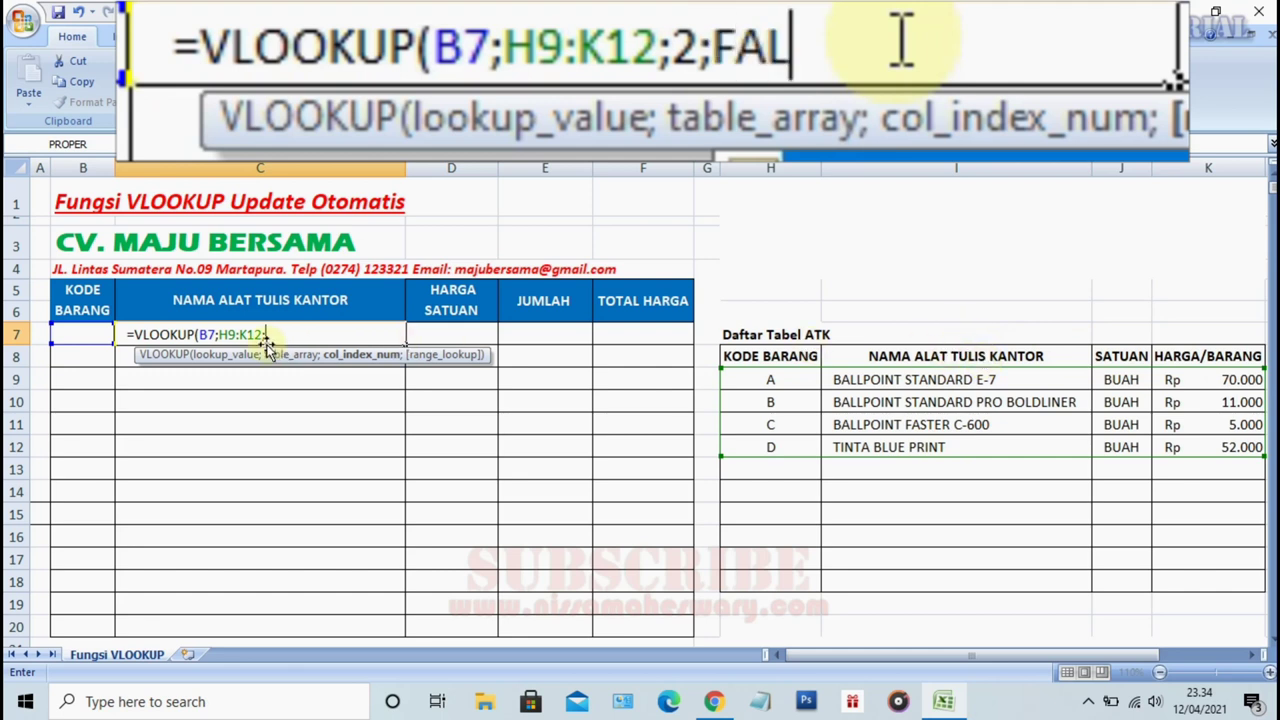
type("SE")
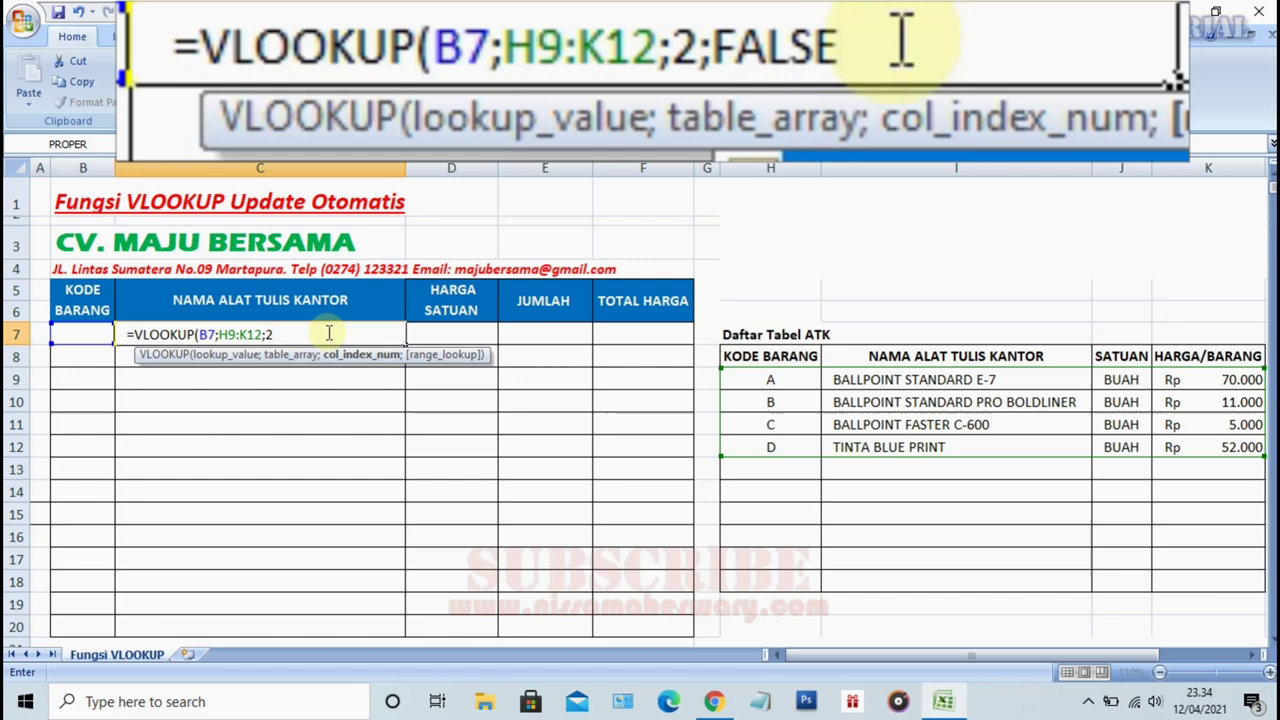
type(")")
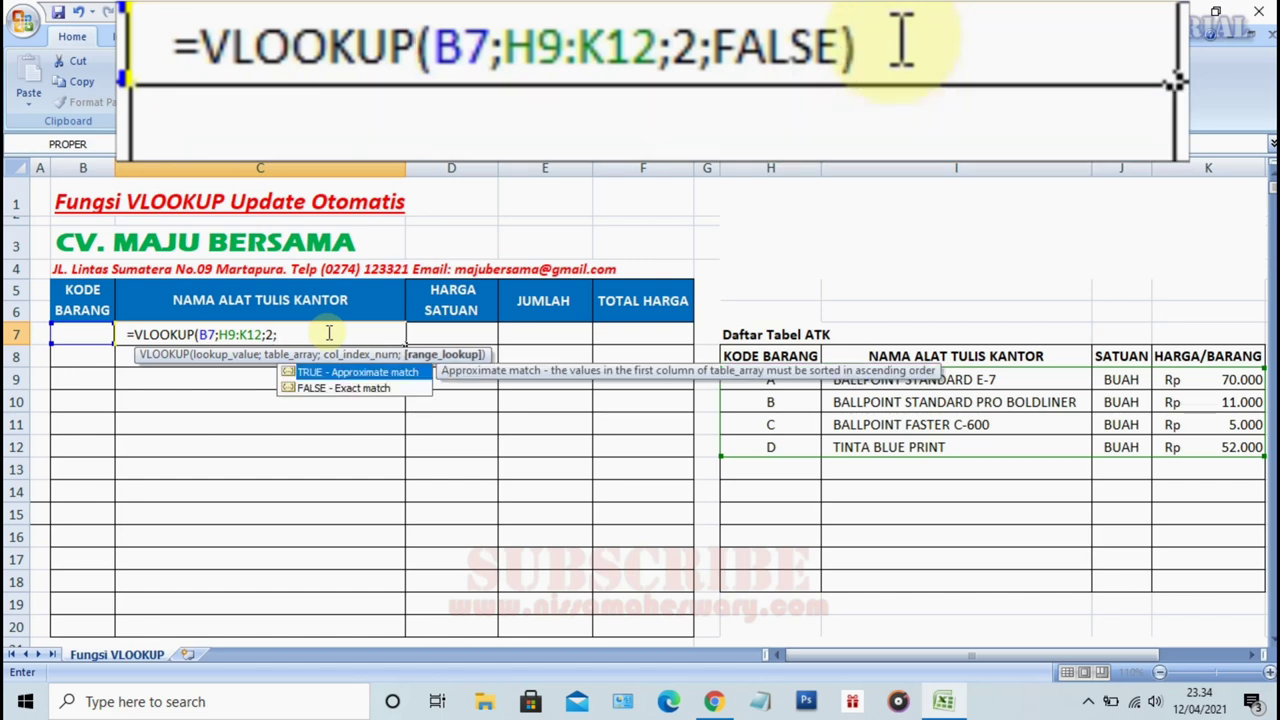
type("F")
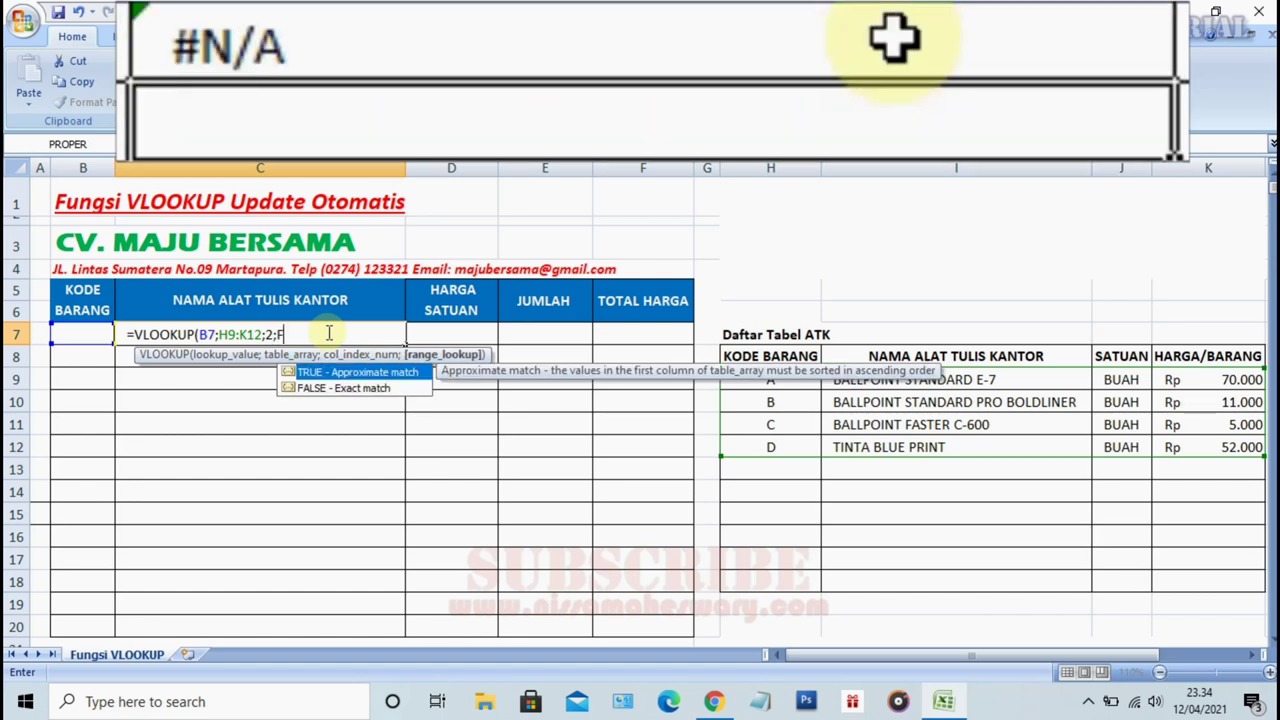
type("ALSE")
type(")")
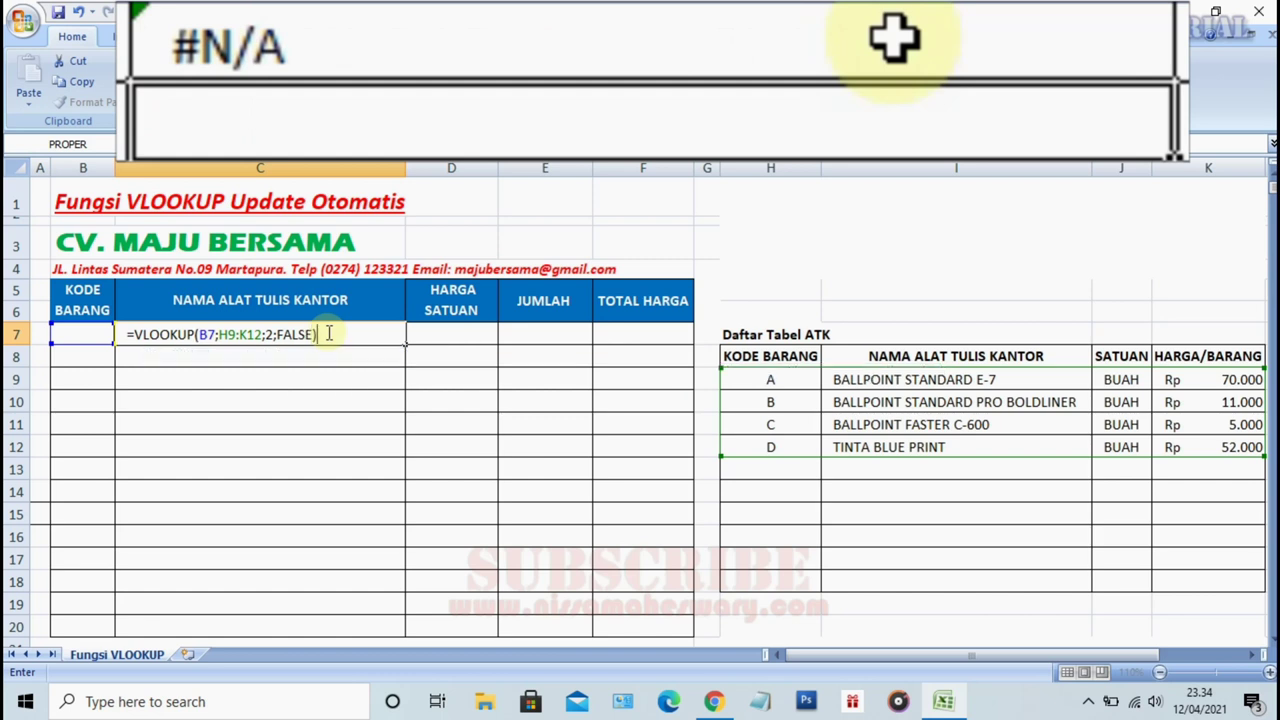
key("Return")
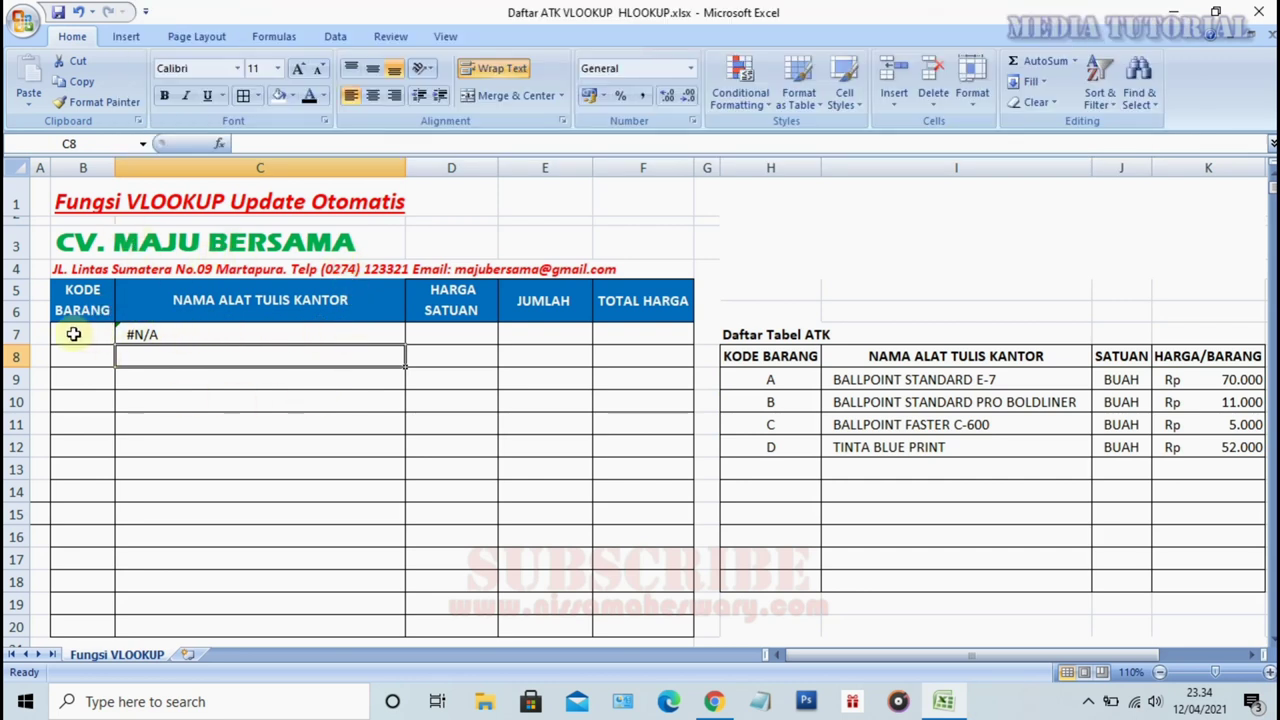
Try codes A, B, then D in B7, ending with TINTA BLUE PRINT in C7.
left_click(77, 329)
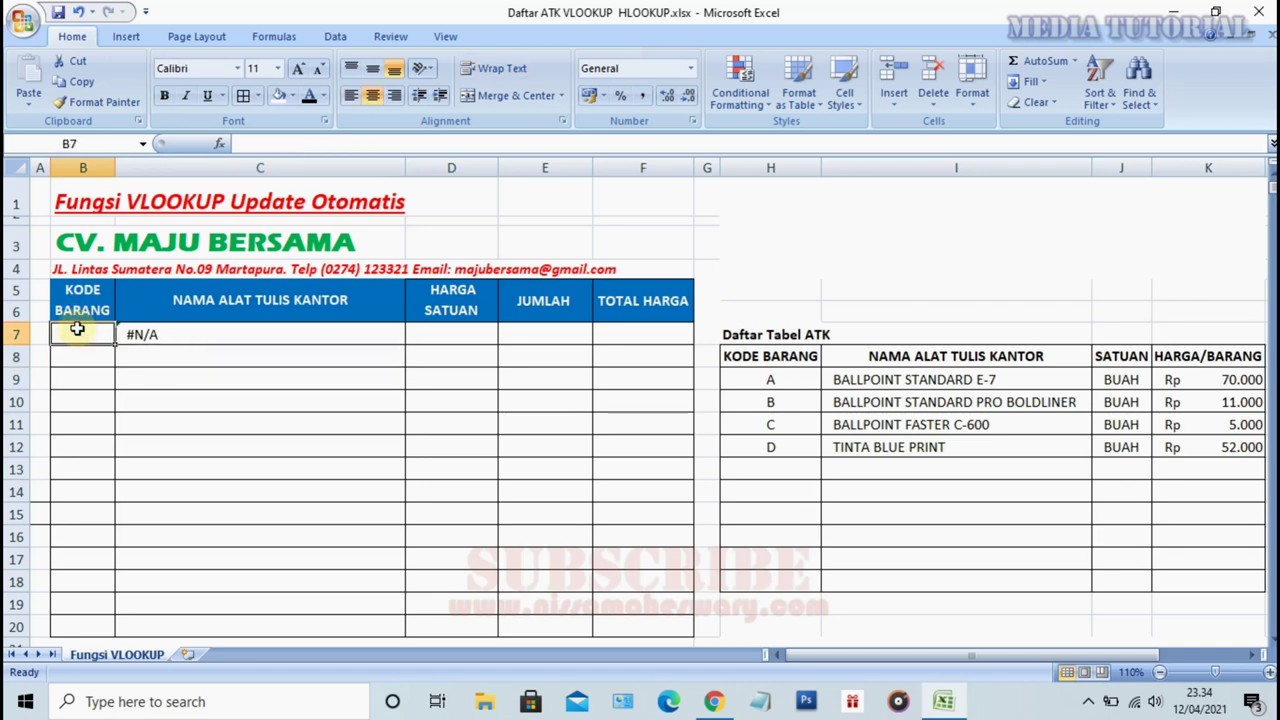
type("A")
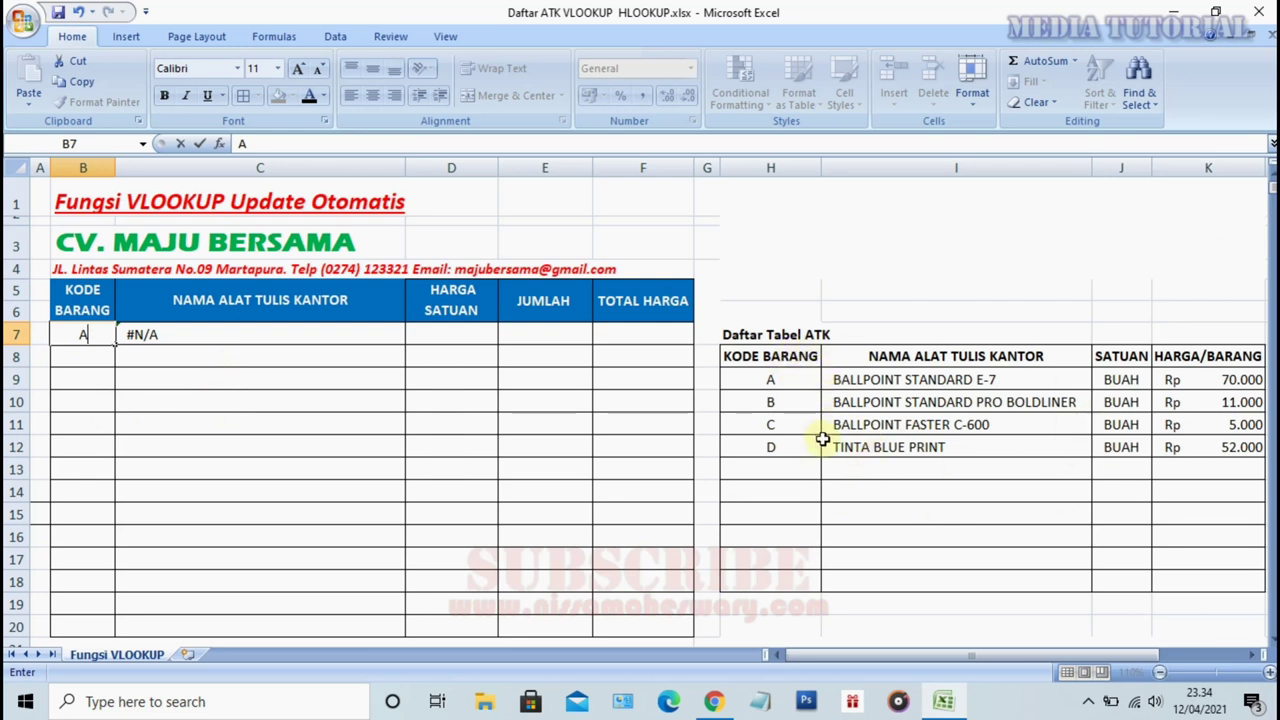
key("Return")
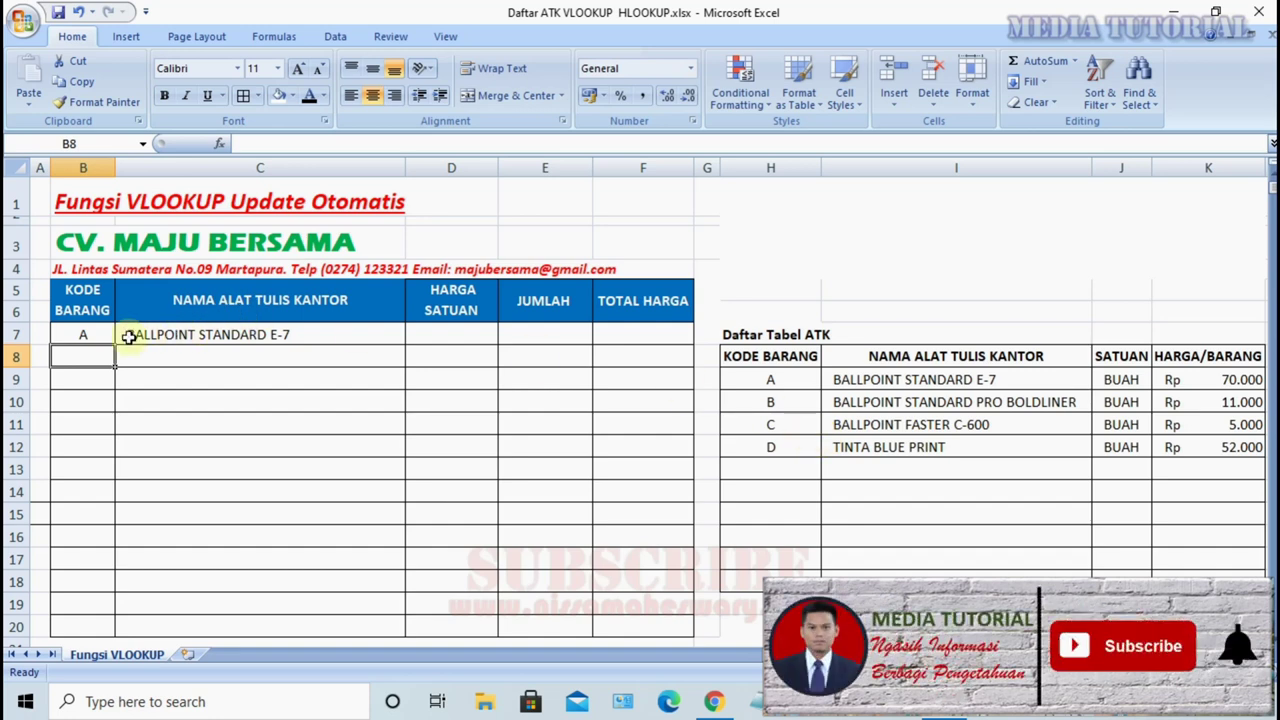
left_click(87, 337)
type("B")
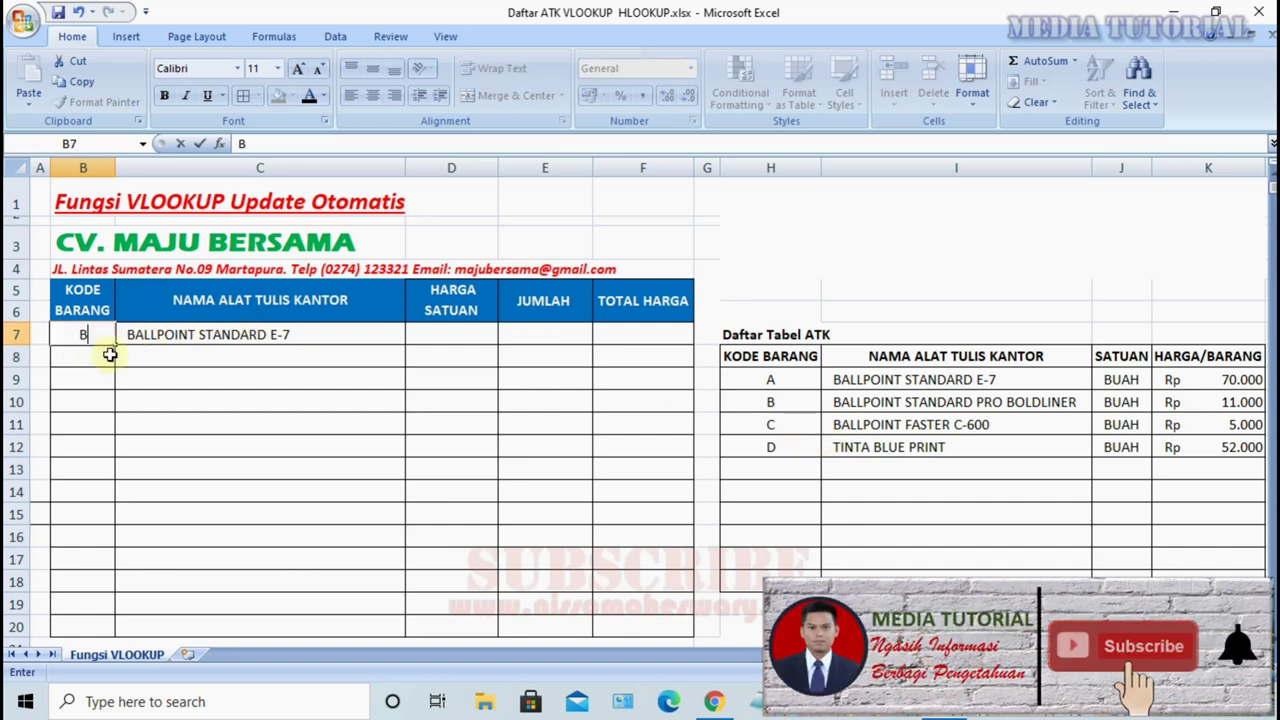
key("Return")
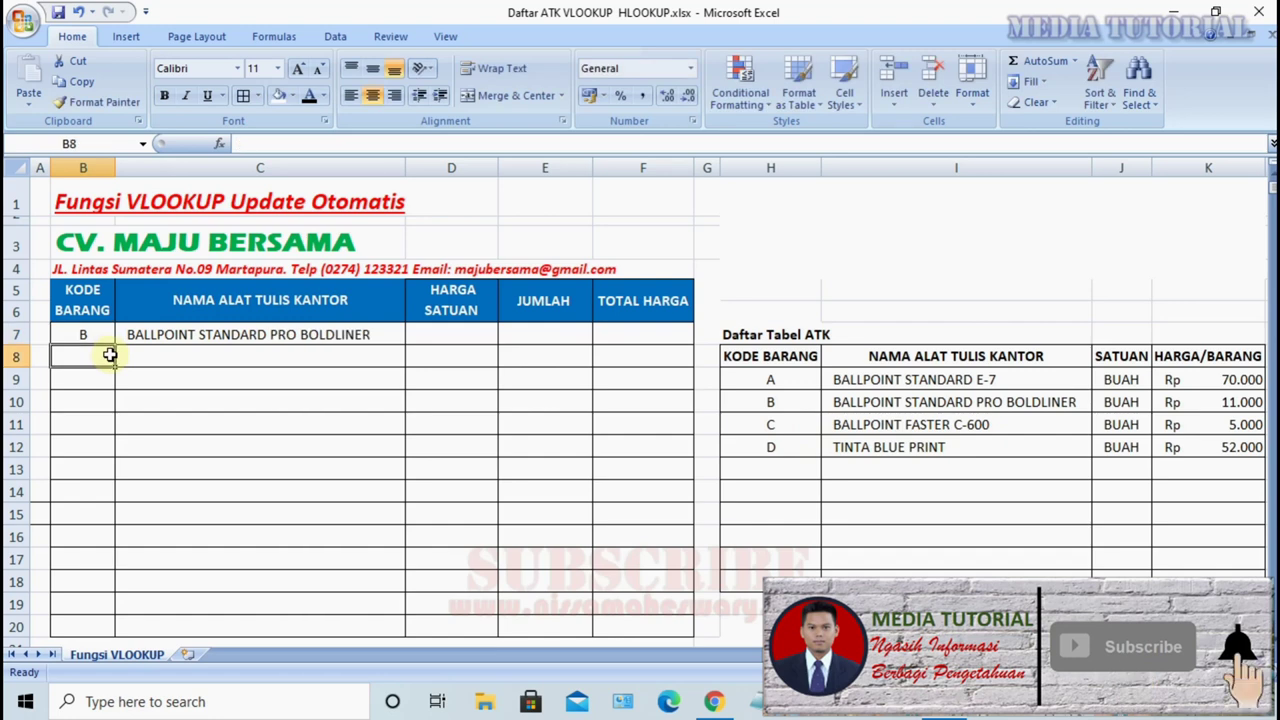
key("Up")
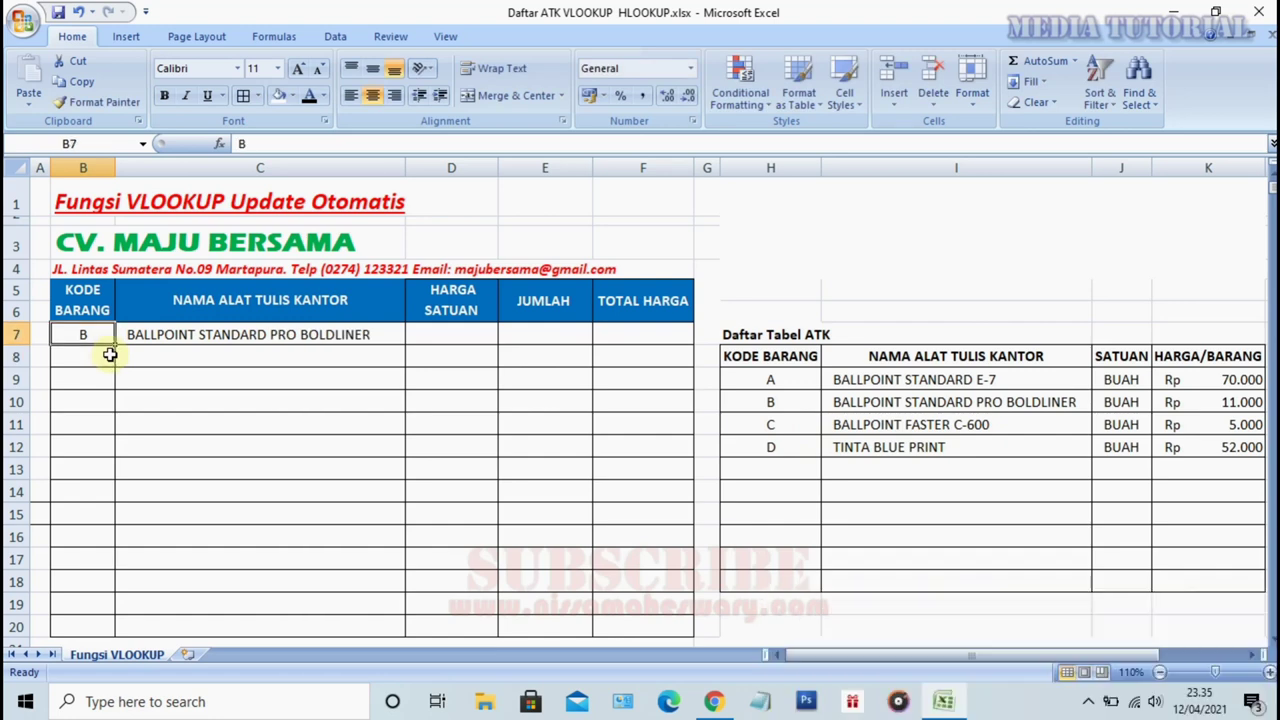
type("D")
key("Return")
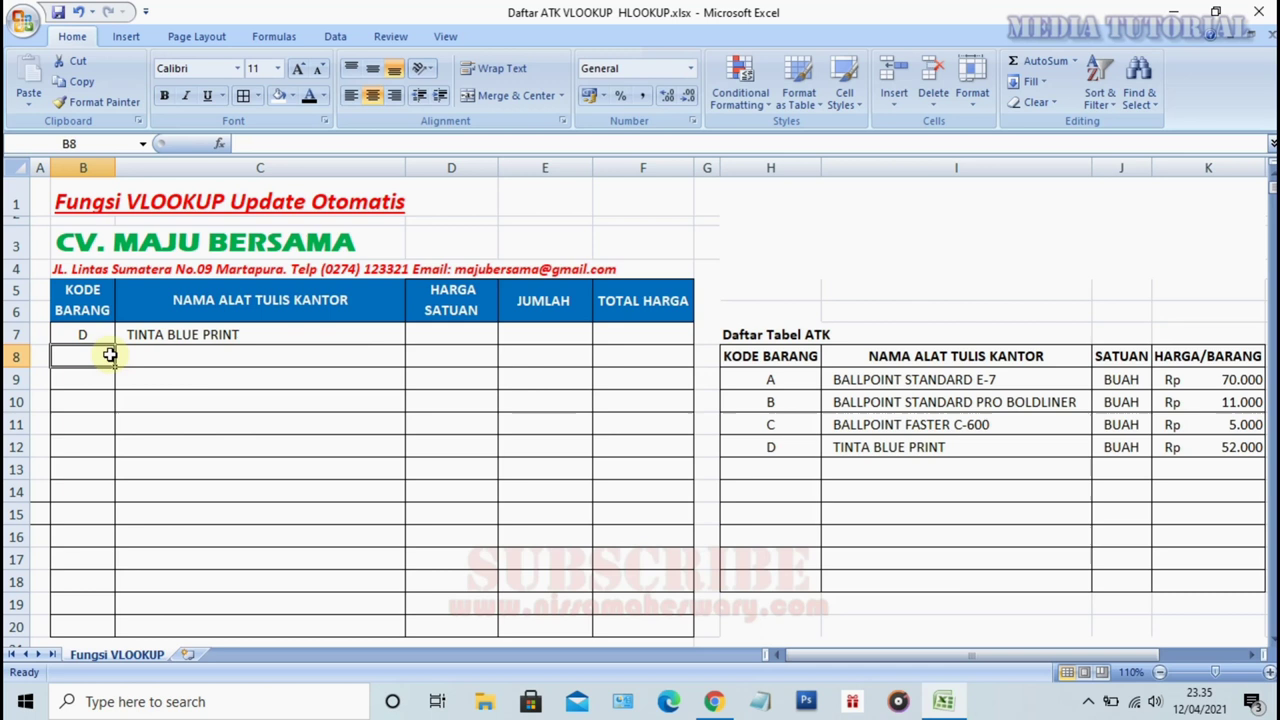
key("Up")
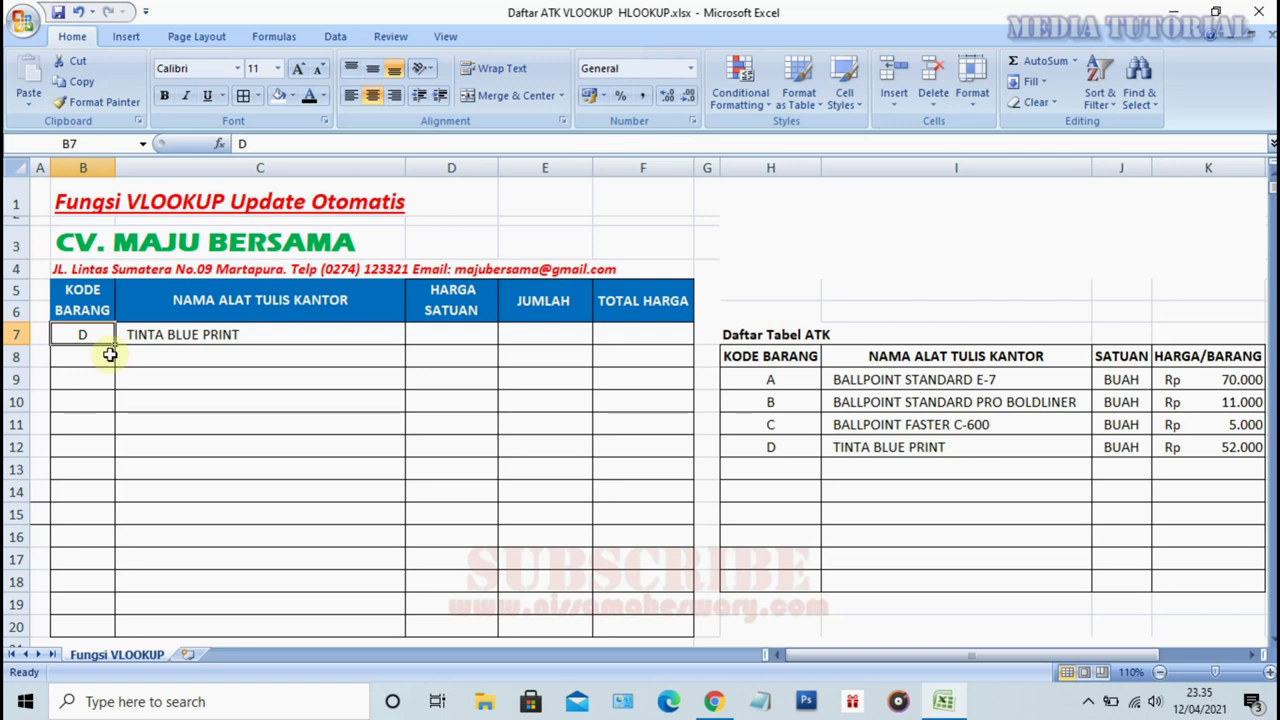
key("Right")
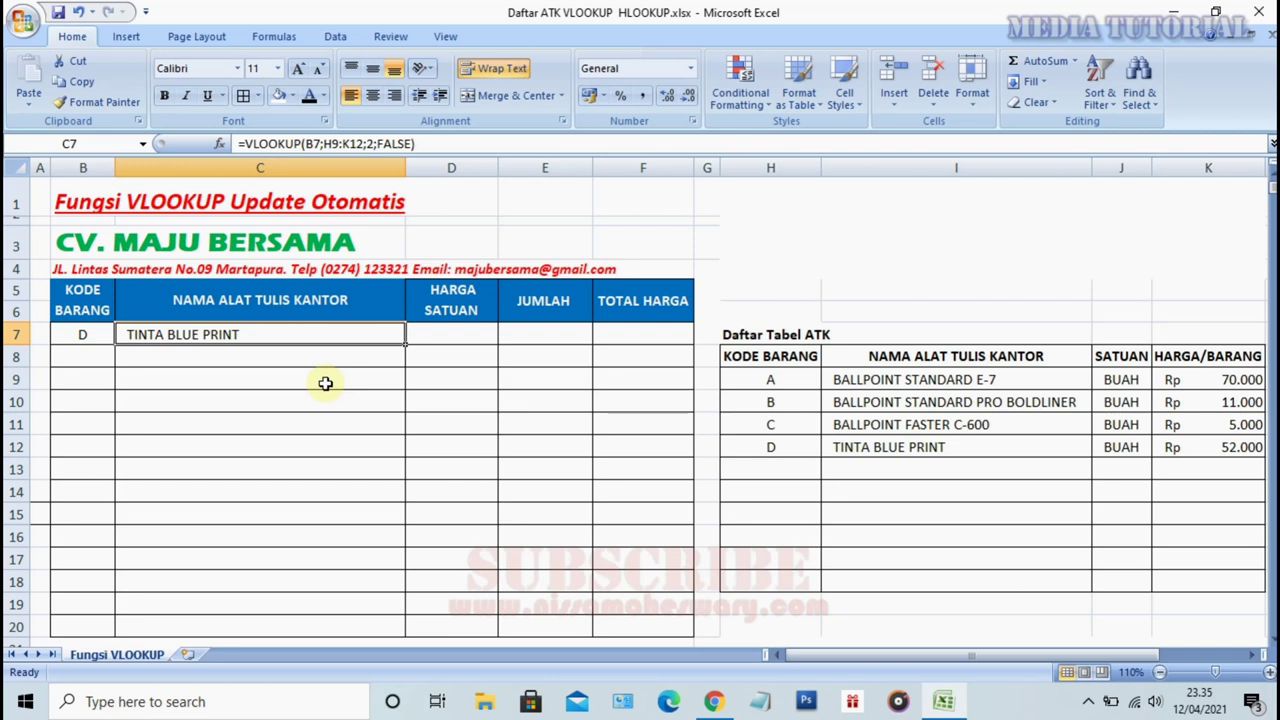
left_click(78, 334)
Fill C7's VLOOKUP formula down through C20.
left_click(195, 335)
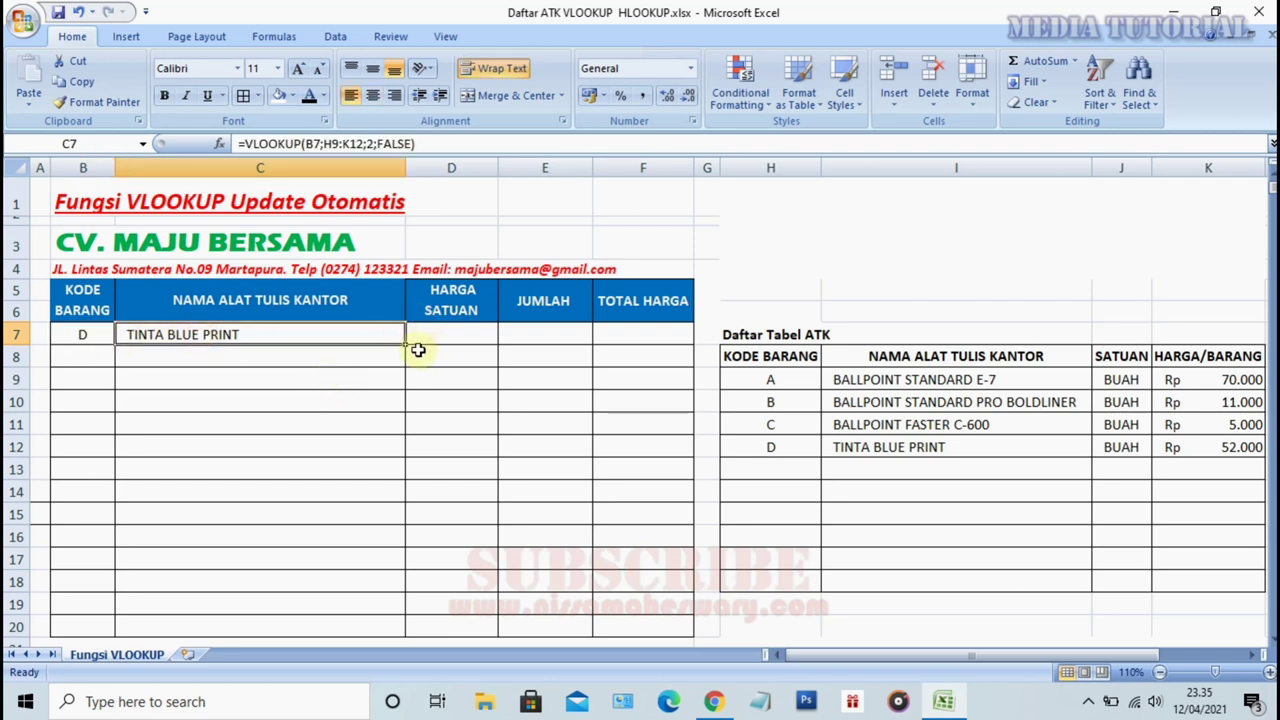
left_click_drag(405, 344, 405, 494)
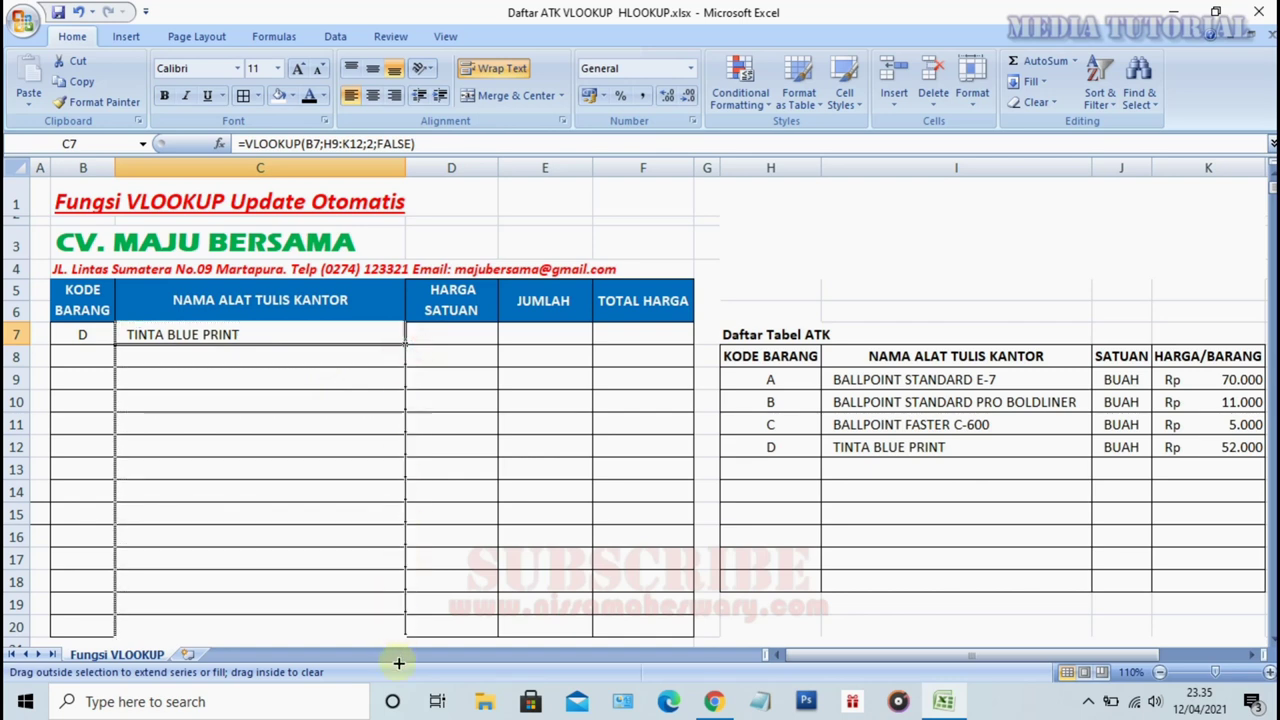
left_click_drag(405, 494, 400, 519)
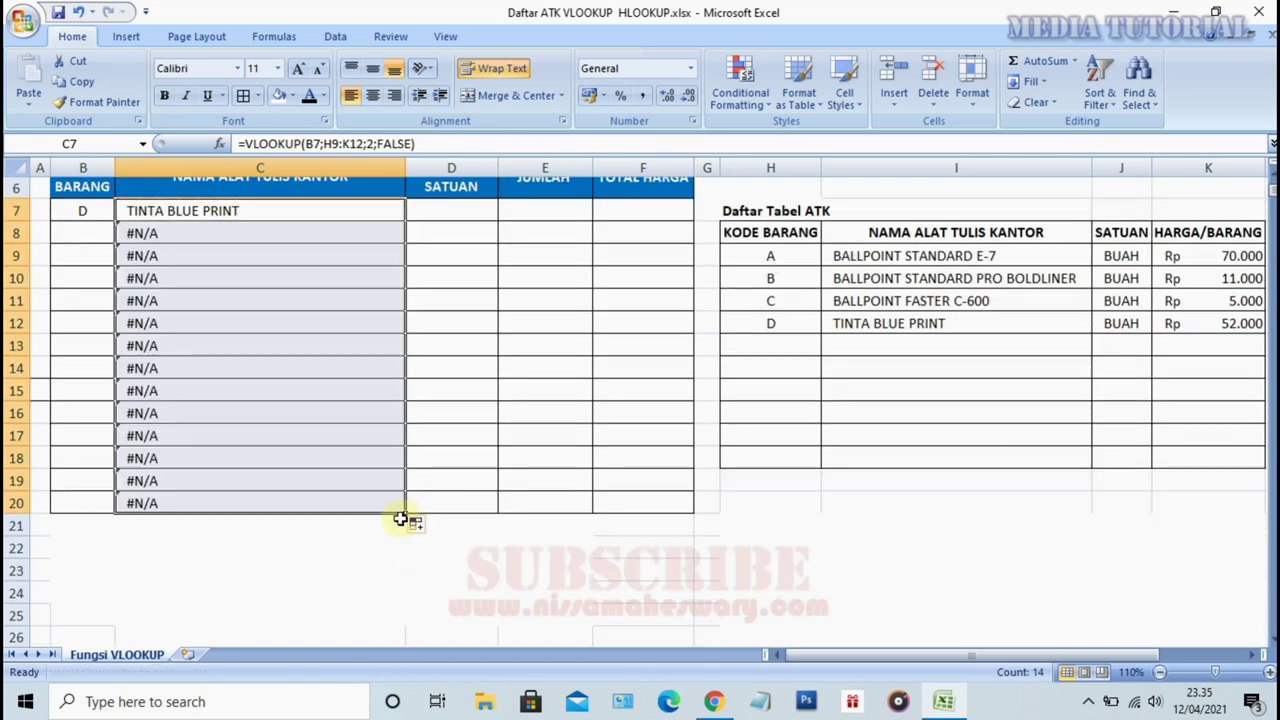
scroll(395, 510, "up", 1)
scroll(380, 470, "up", 1)
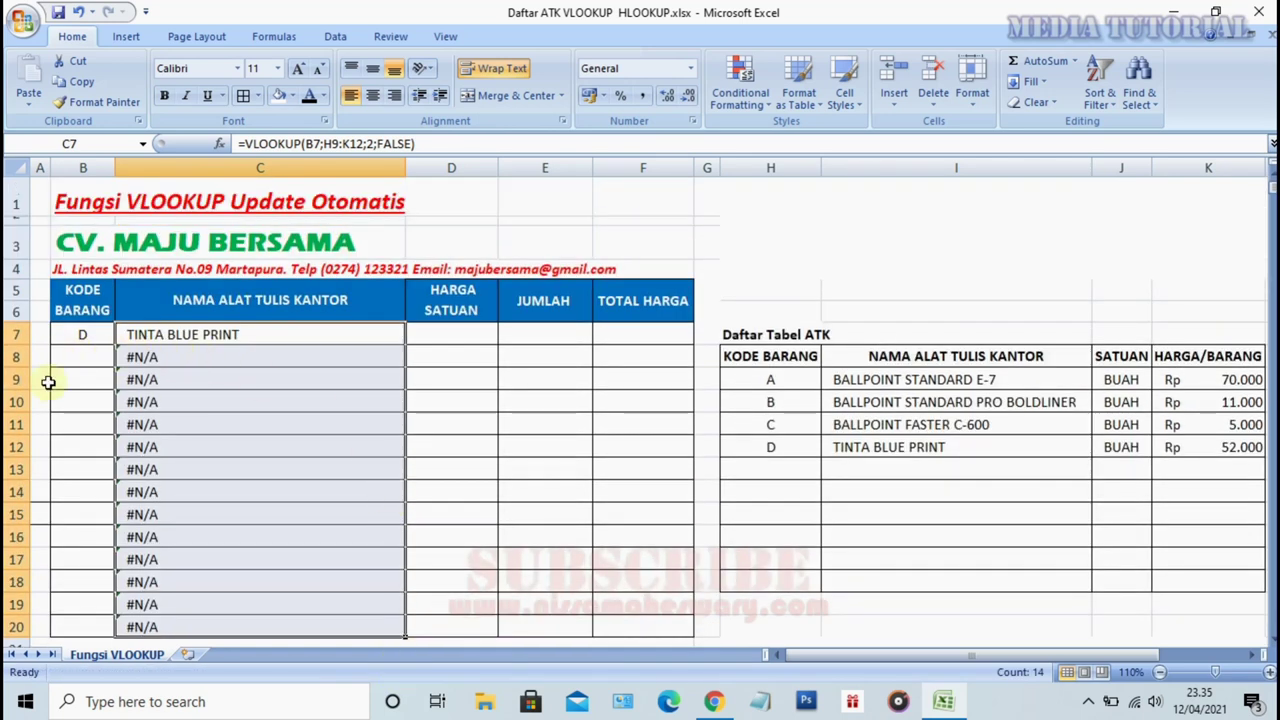
left_click(91, 357)
Enter codes D, D, C, C, B, B into B9:B14, rejecting the AutoComplete suggestion in B11.
type("A")
key("Return")
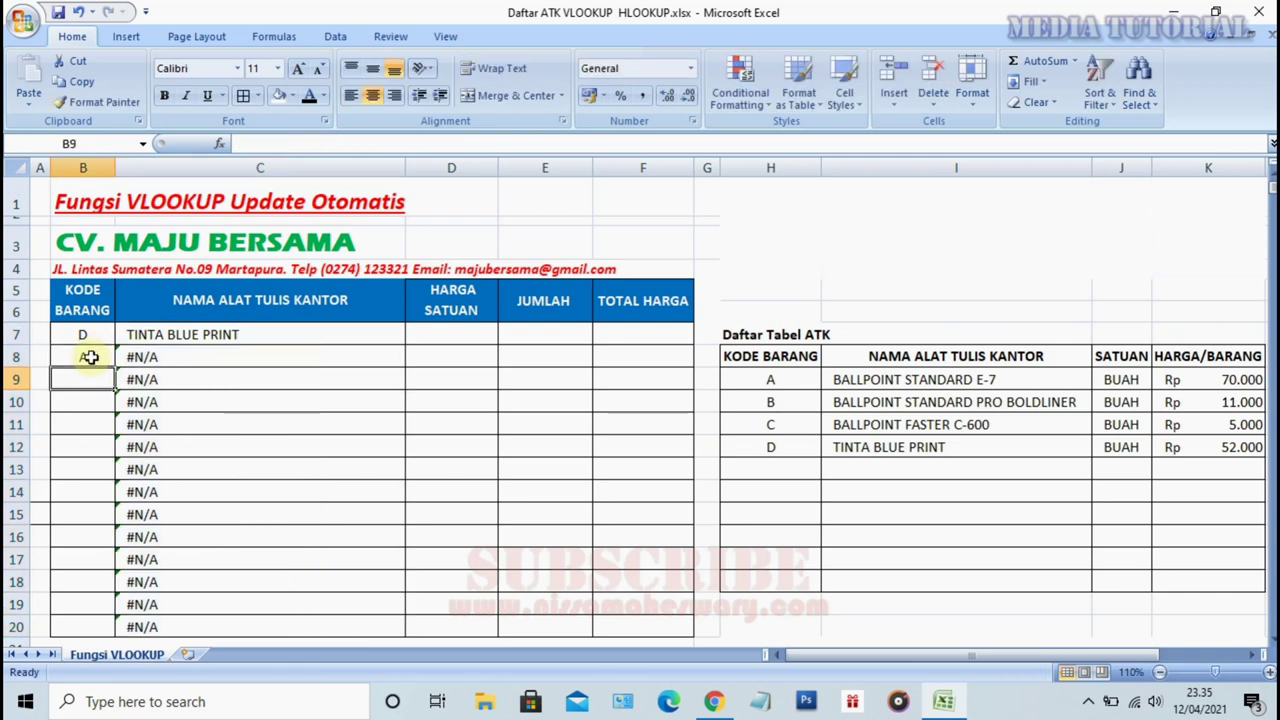
left_click(91, 357)
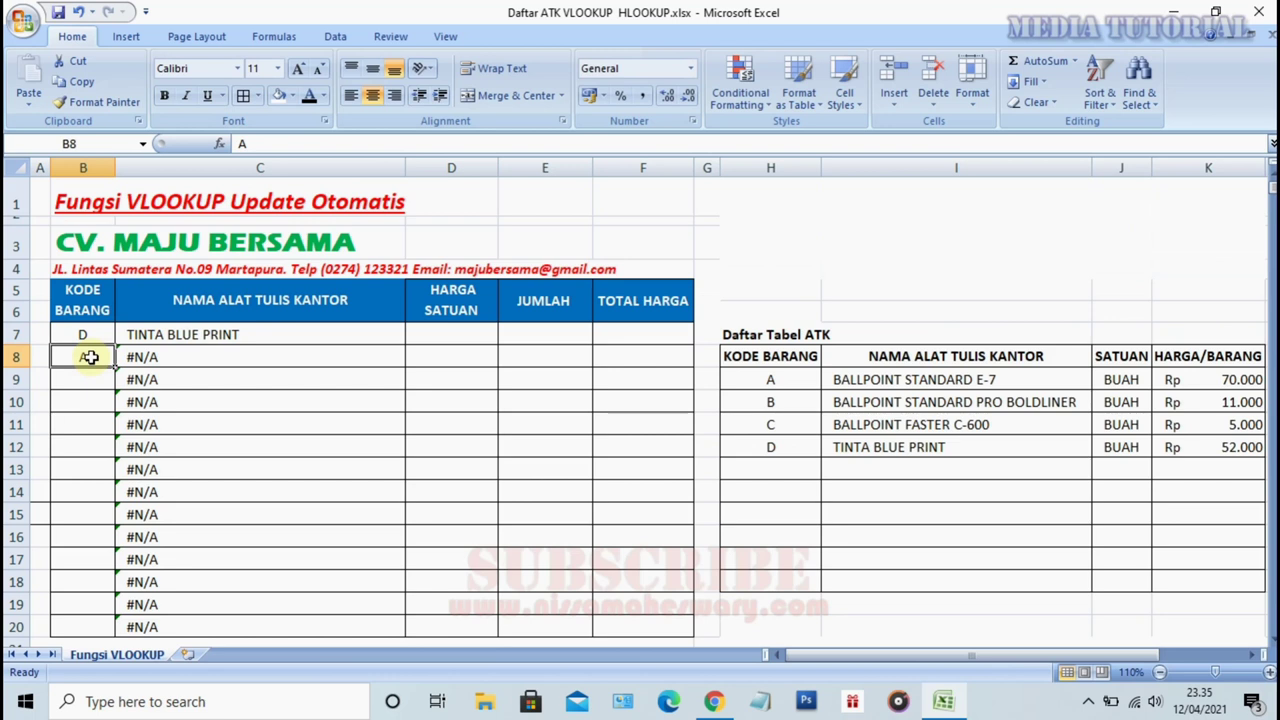
type("D D D D D")
key("Return")
type("D")
key("Return")
key("Up")
key("Up")
key("Up")
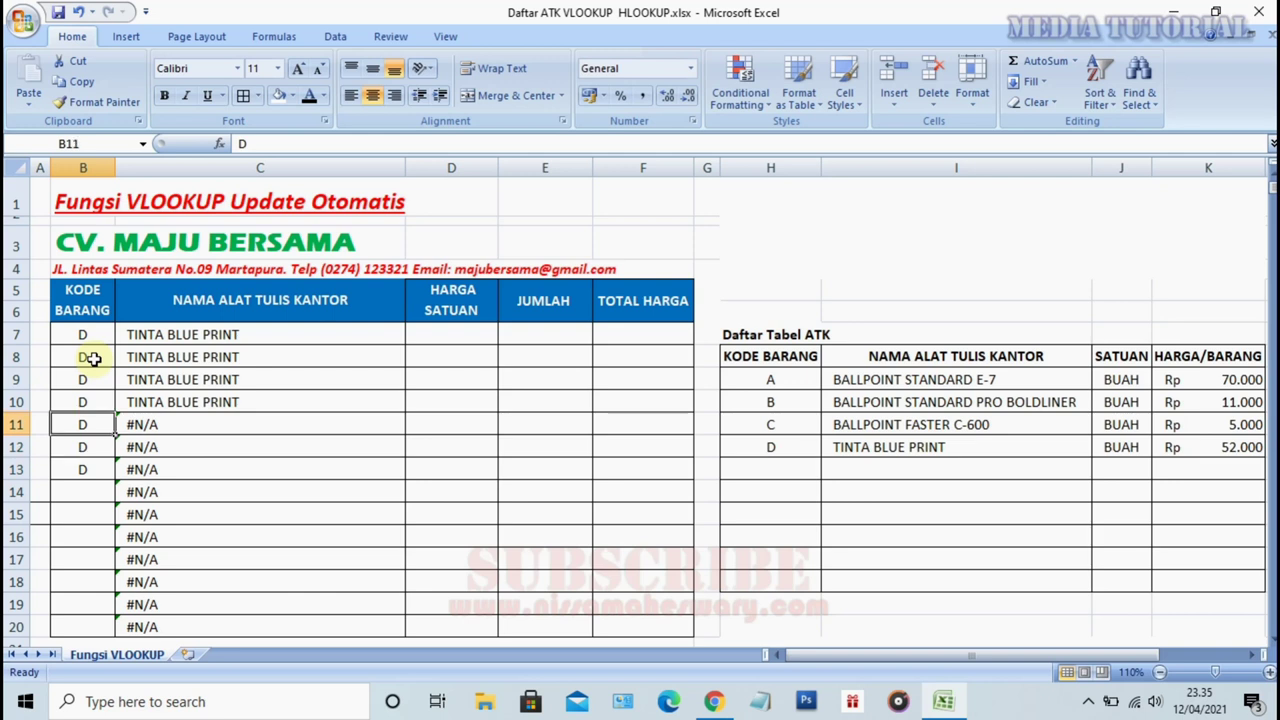
type("C")
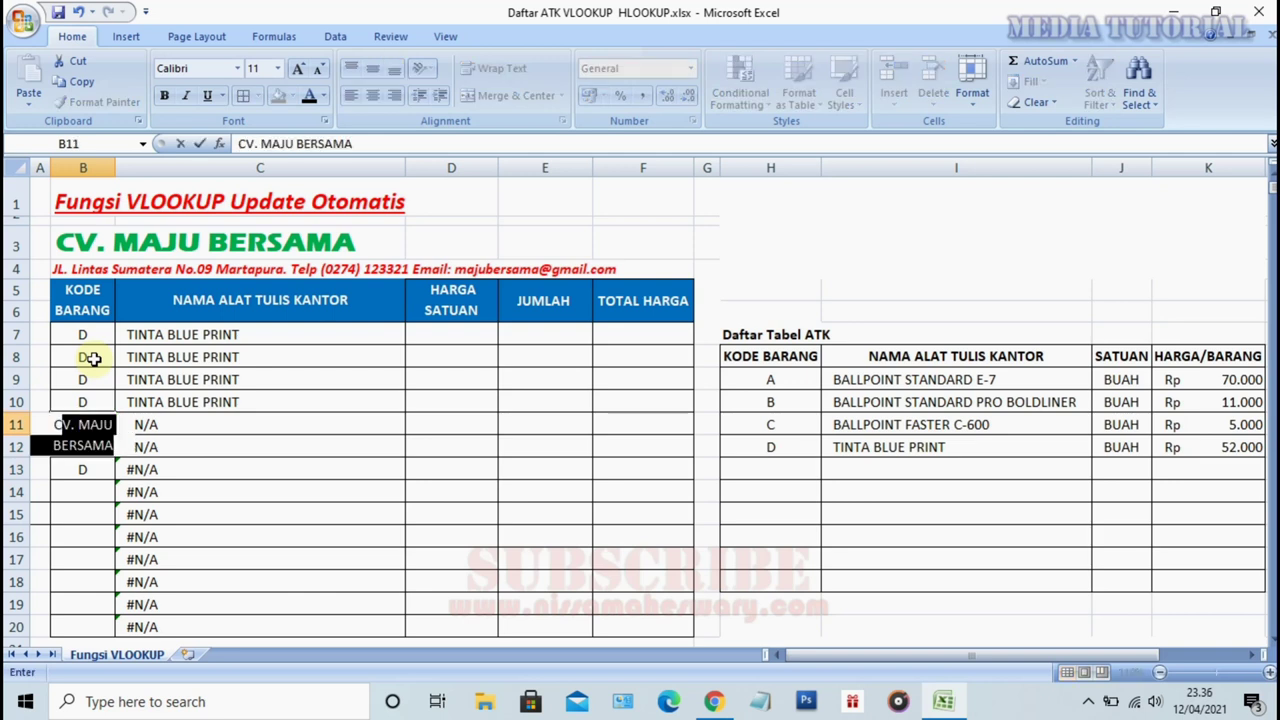
key("Delete")
key("Return")
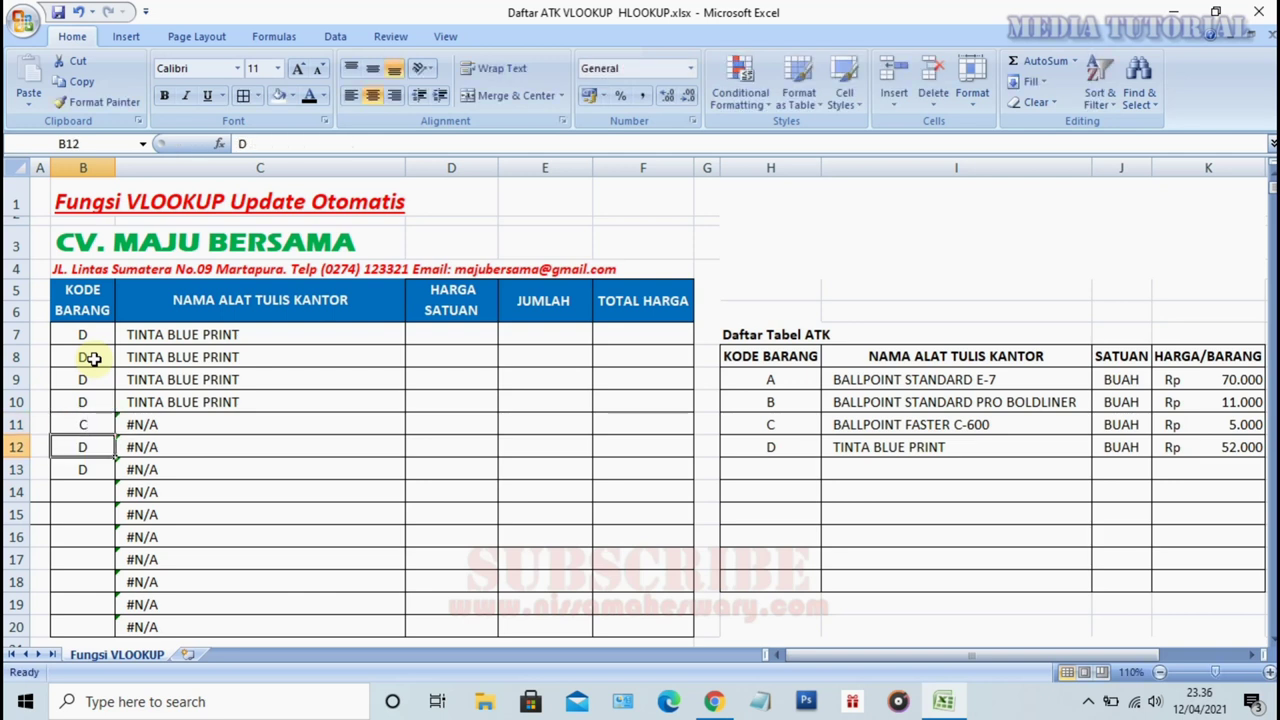
type("C")
key("Return")
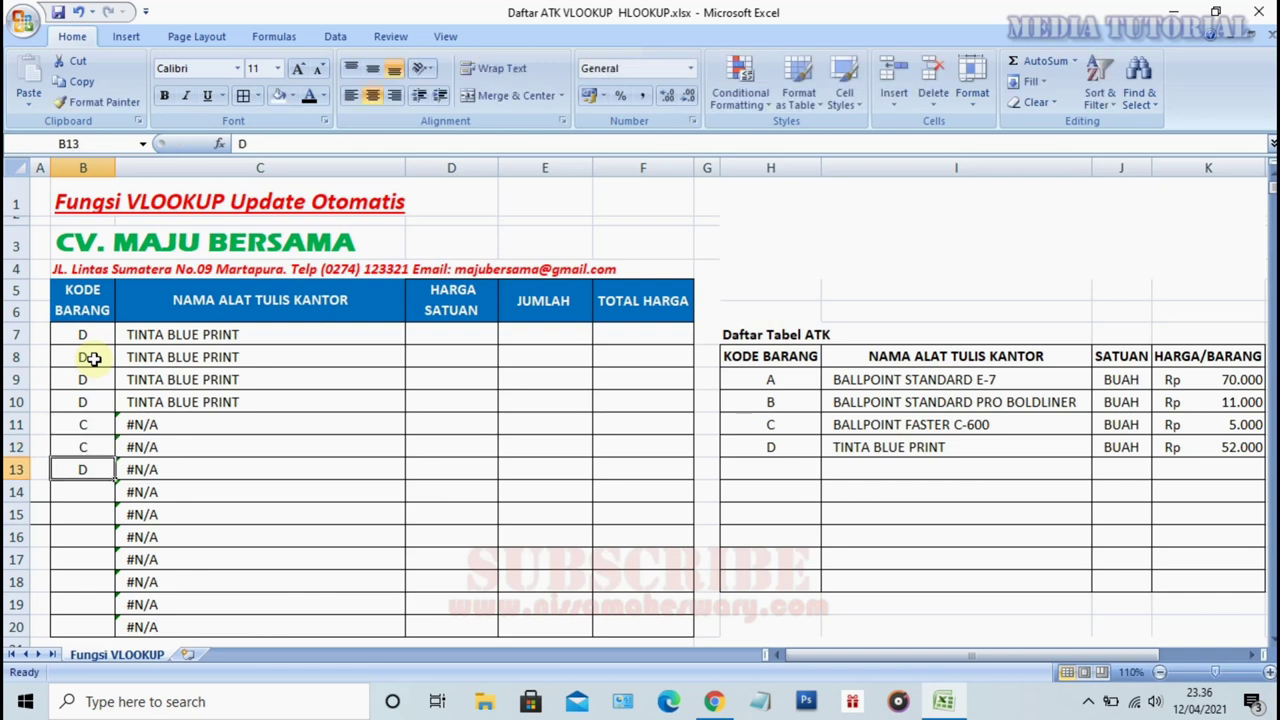
type("B")
key("Return")
type("B")
key("Return")
Set B7 to code B and B8 to code A.
left_click(88, 336)
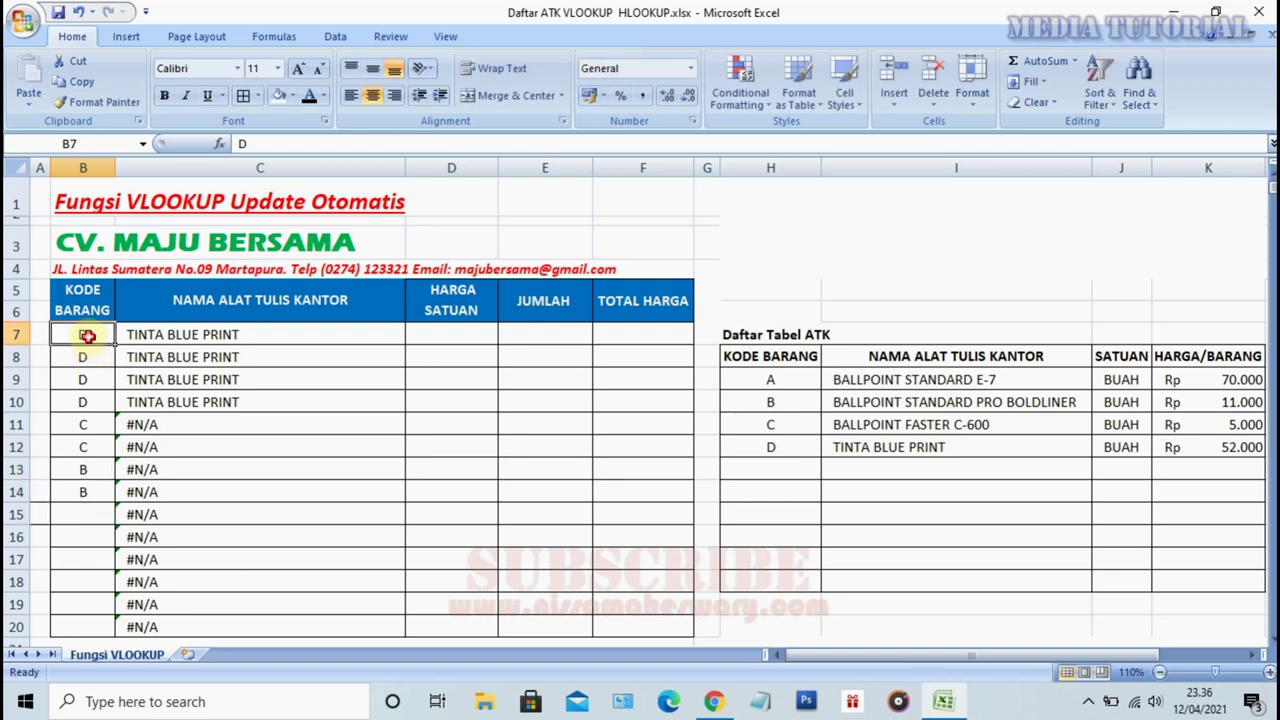
type("B")
key("Return")
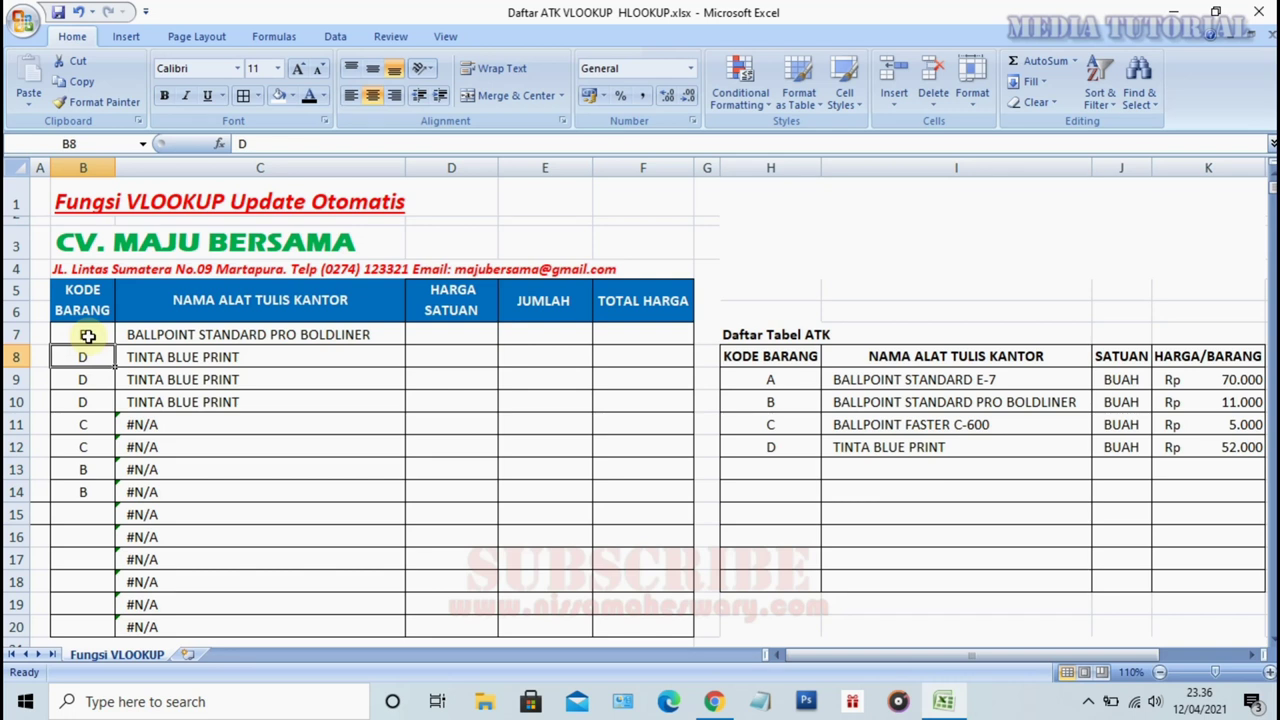
type("A")
key("Return")
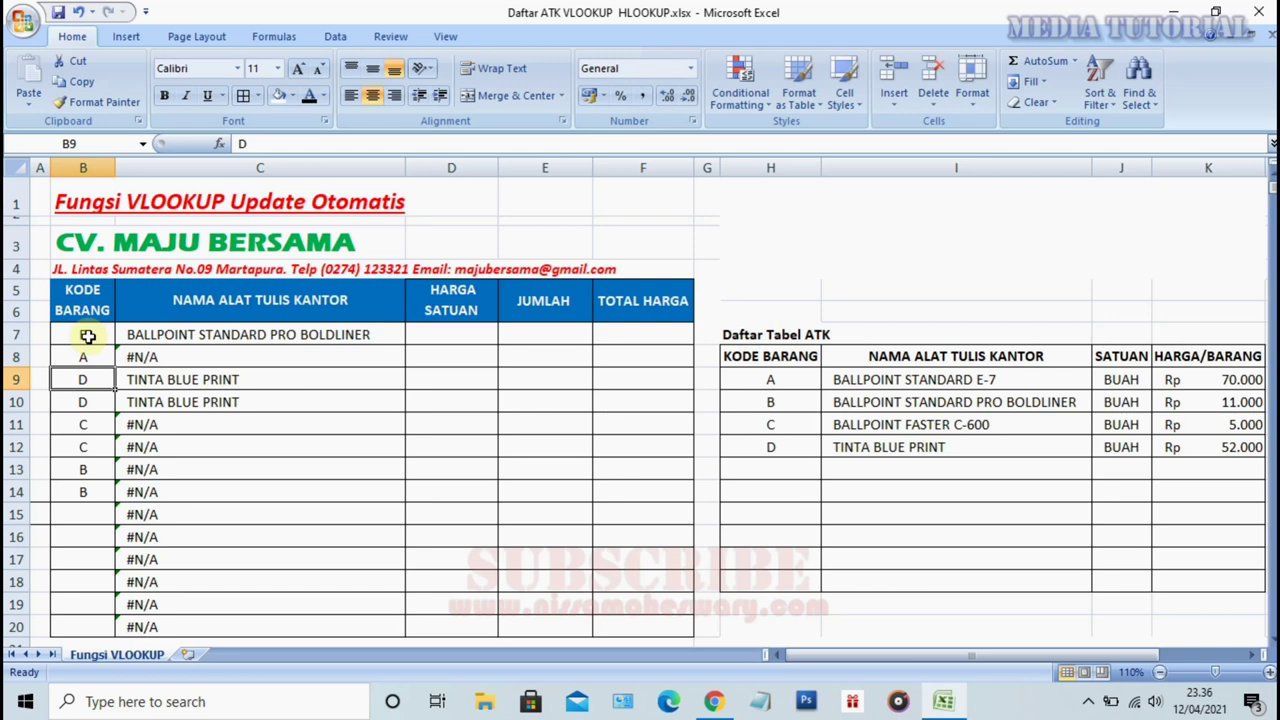
left_click(165, 336)
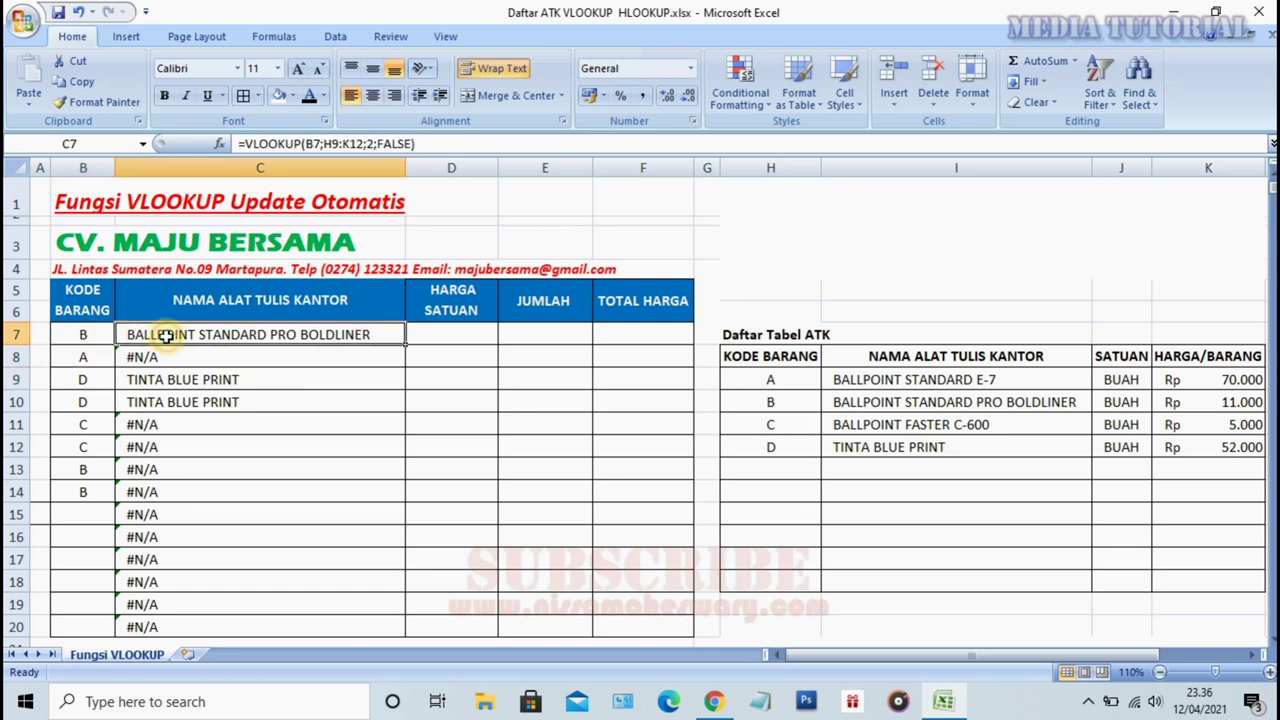
Edit C7's VLOOKUP so the table range starts at the absolute reference $H$9.
double_click(259, 335)
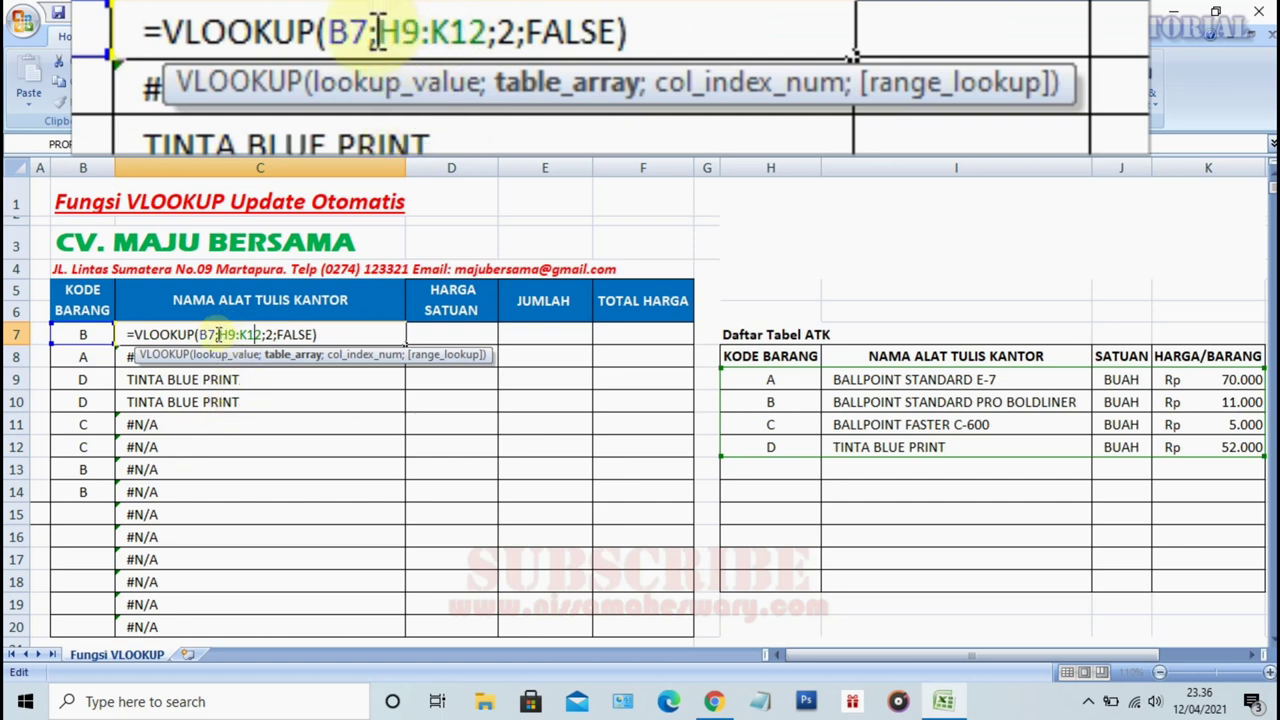
left_click(217, 335)
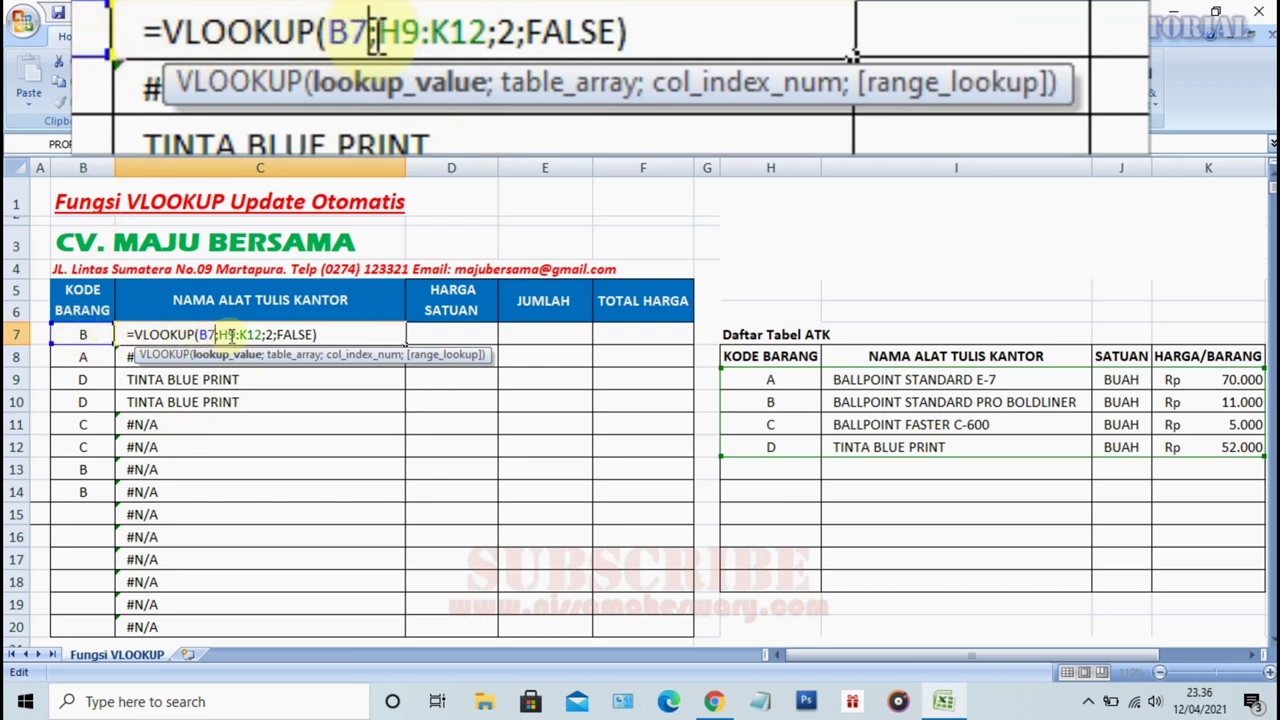
key("Right")
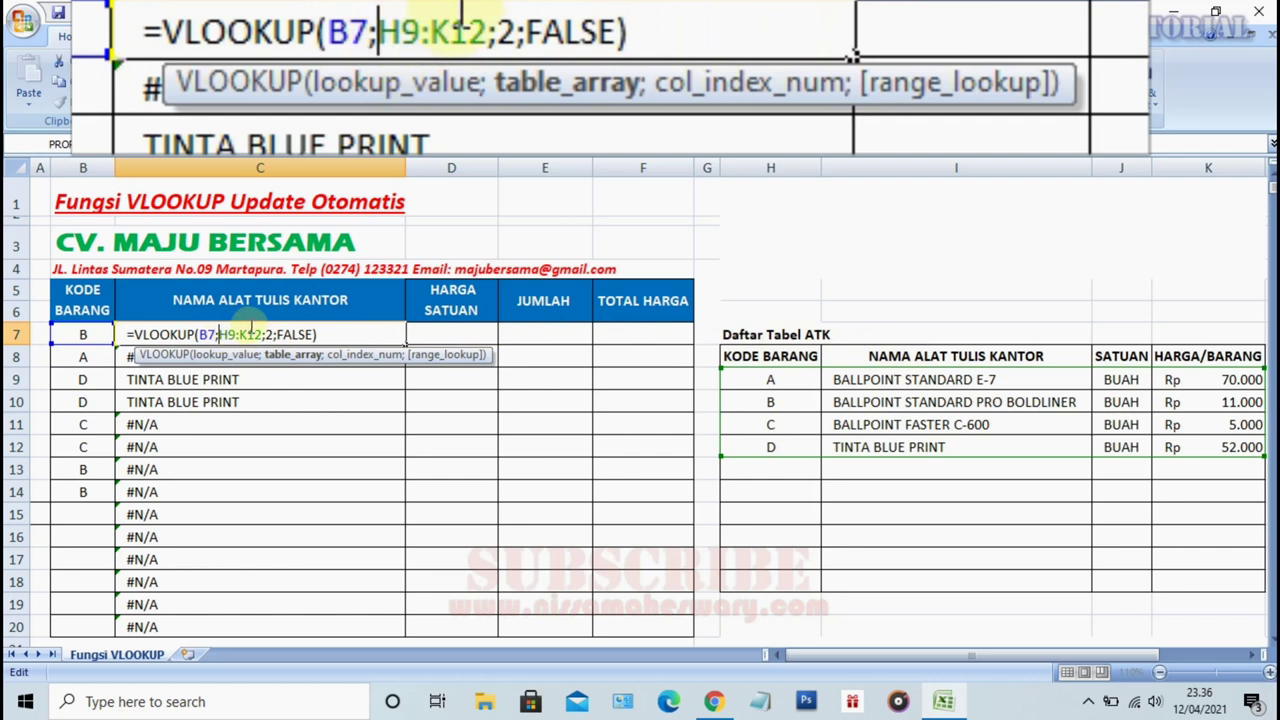
key("shift+Right")
key("shift+Right")
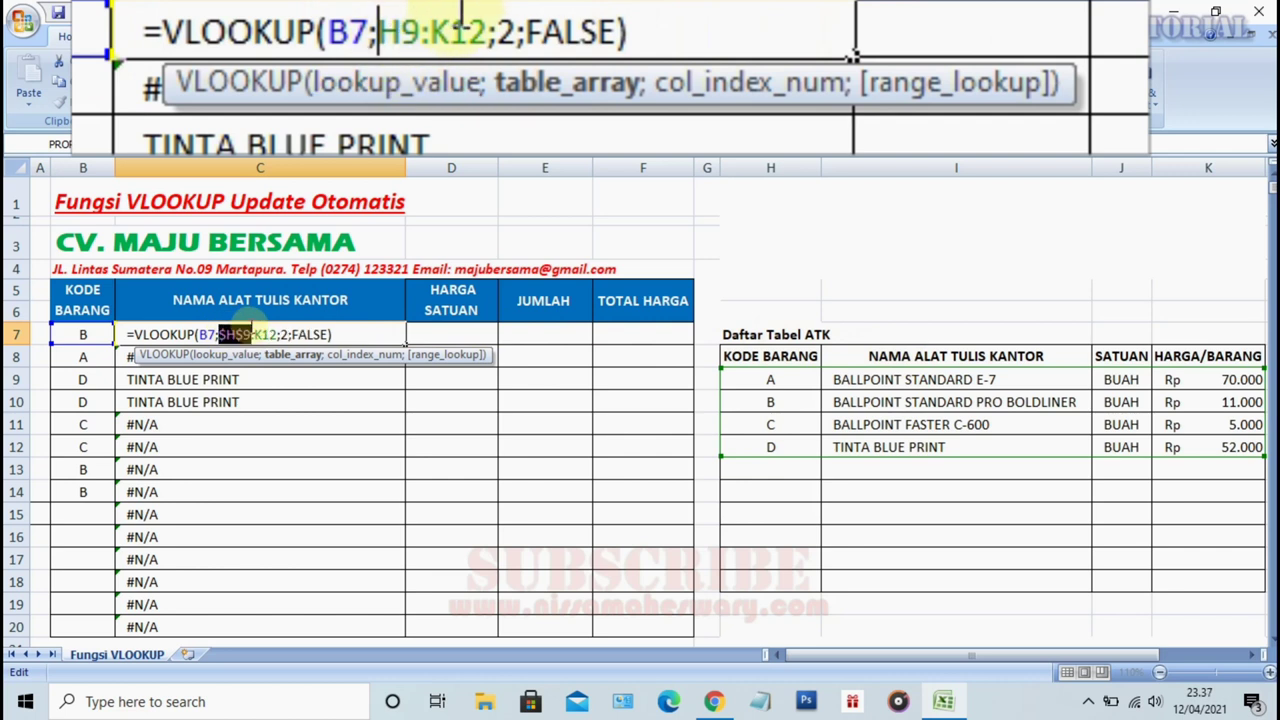
key("F4")
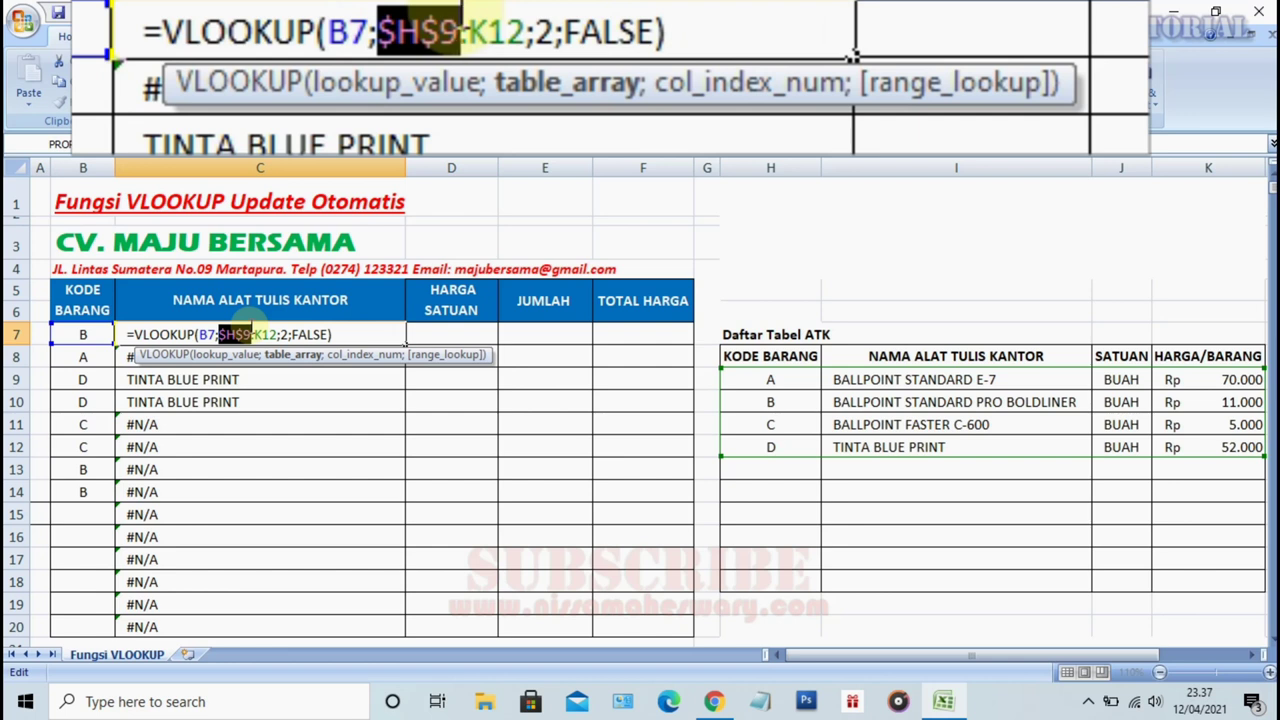
key("Return")
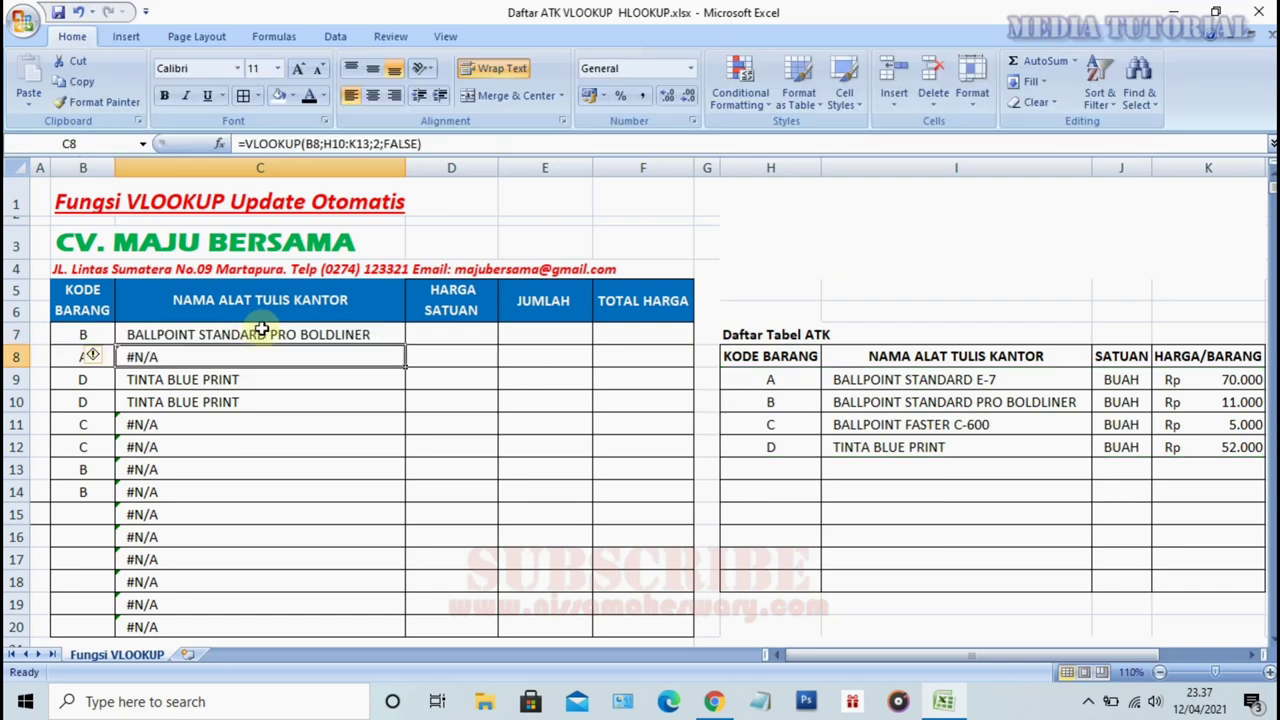
left_click(68, 360)
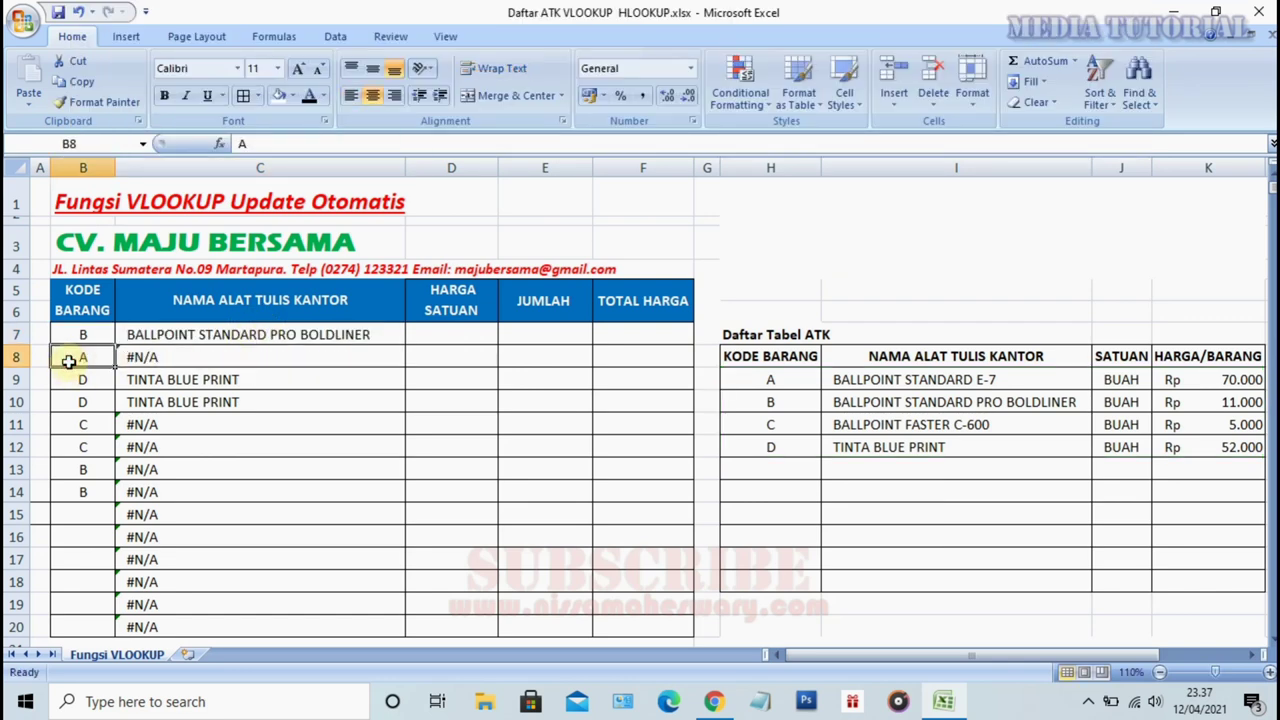
Test B8 with code B, then restore code A.
type("B")
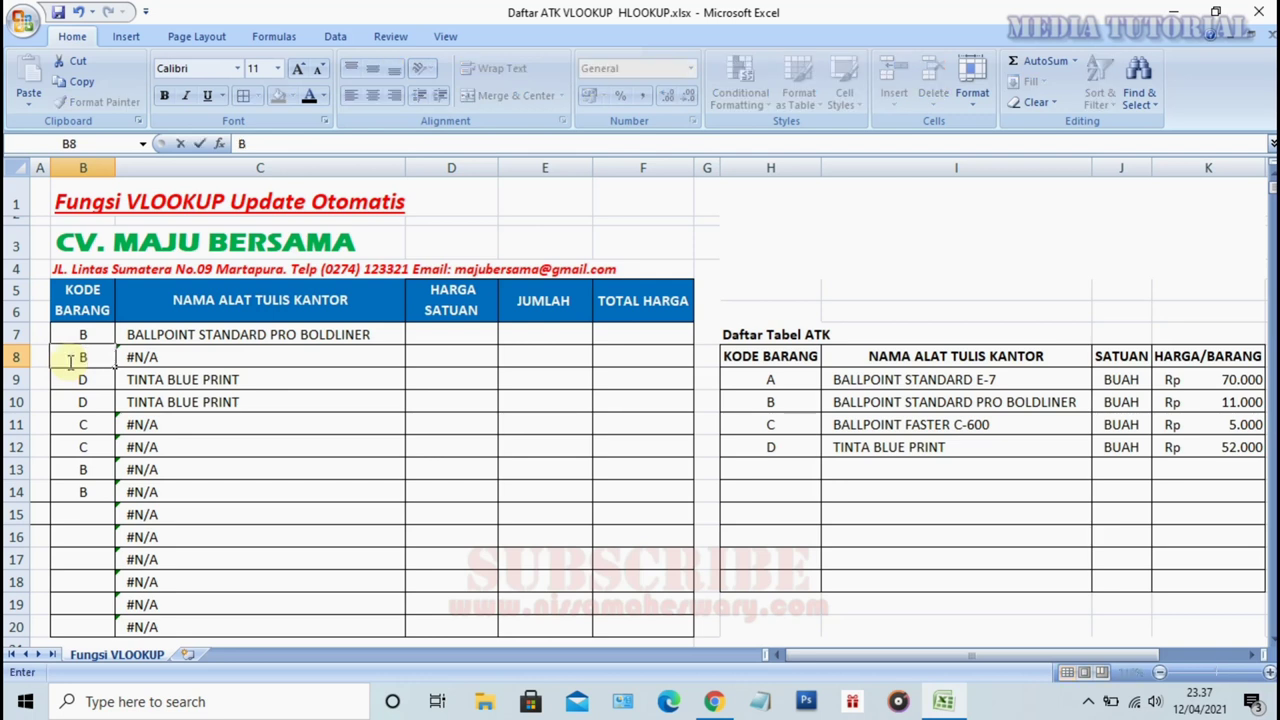
key("Return")
left_click(68, 362)
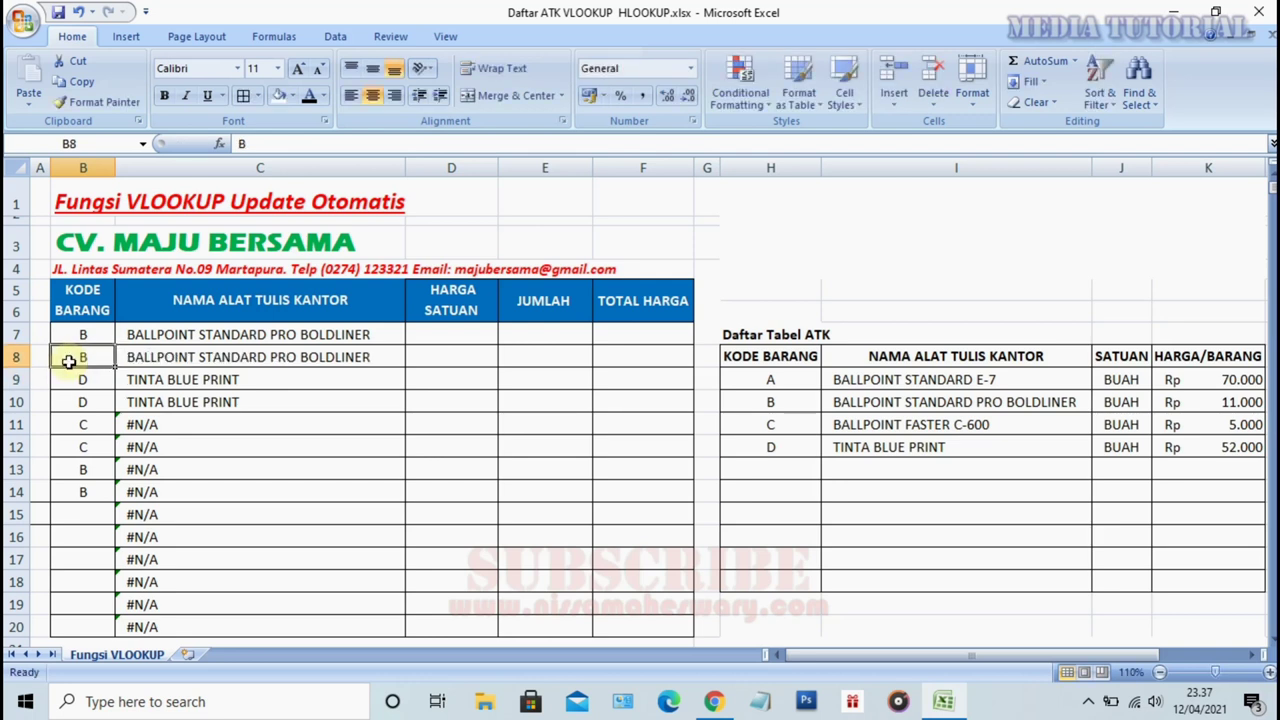
type("A")
key("Return")
left_click(68, 362)
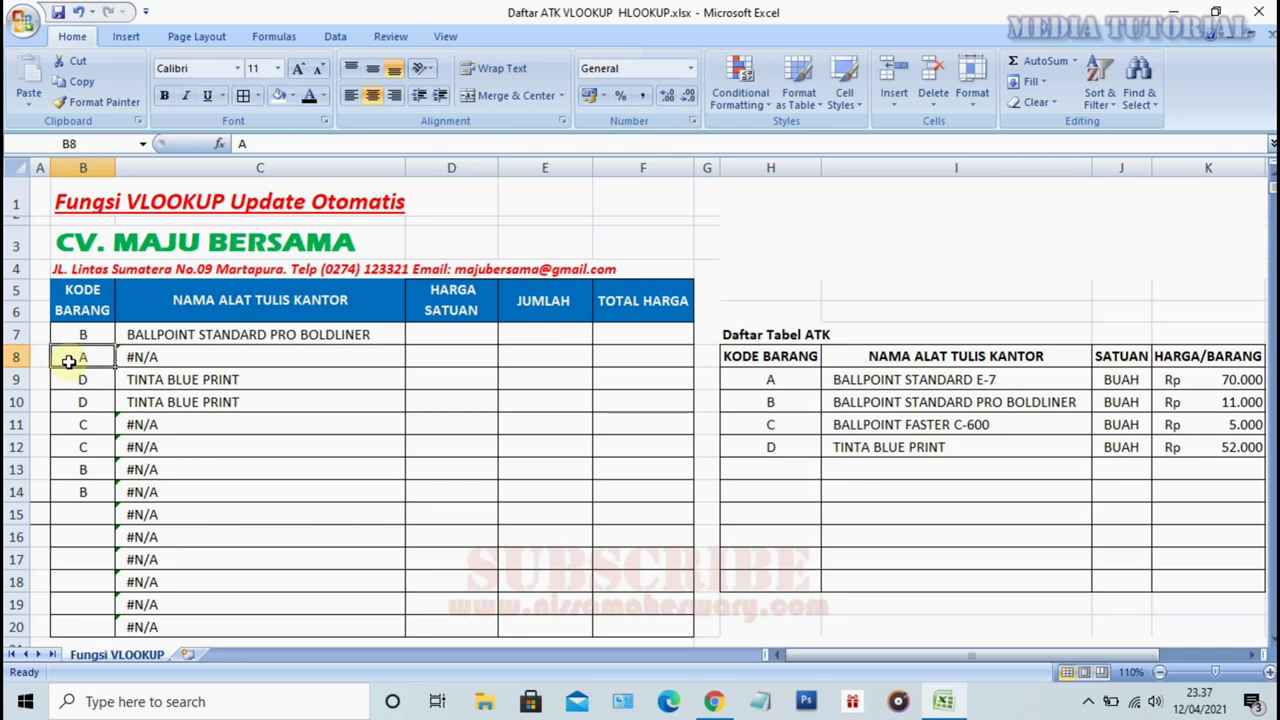
Copy the corrected C7 lookup down through C20, overwriting the old formulas.
double_click(335, 335)
key("Return")
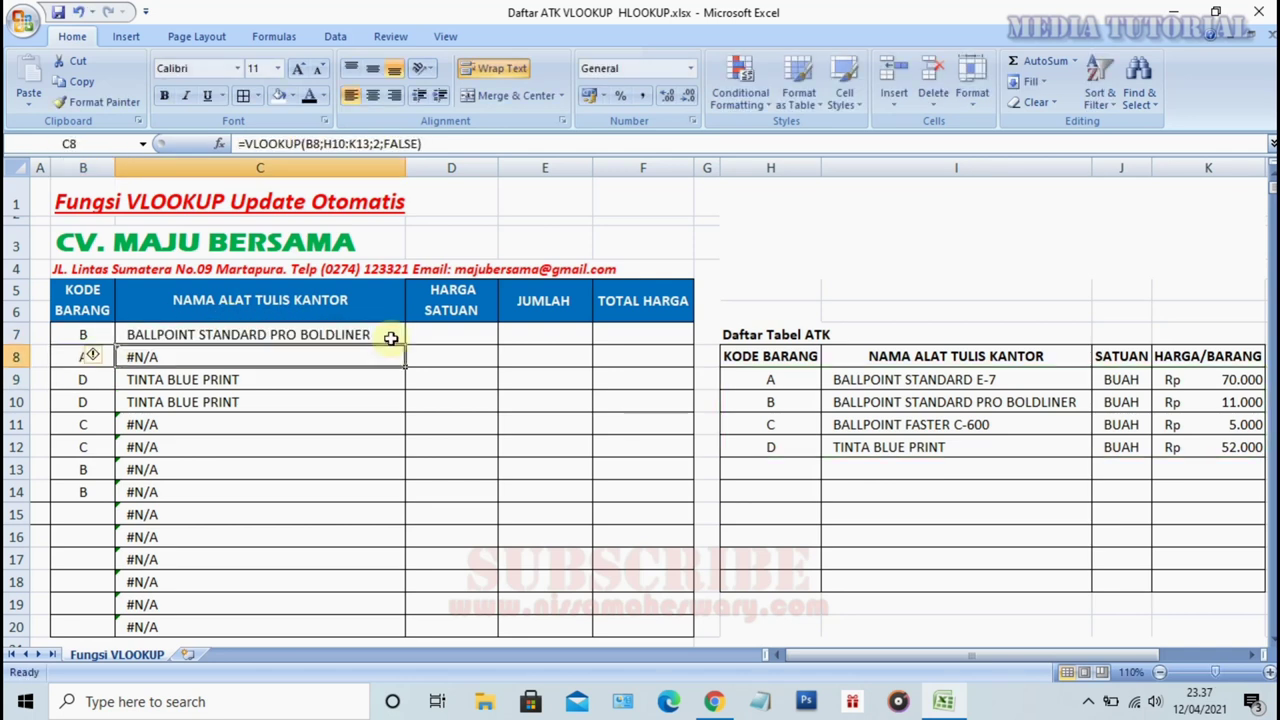
left_click(391, 338)
mouse_move(405, 344)
left_mouse_down()
mouse_move(411, 575)
mouse_move(408, 548)
left_mouse_up()
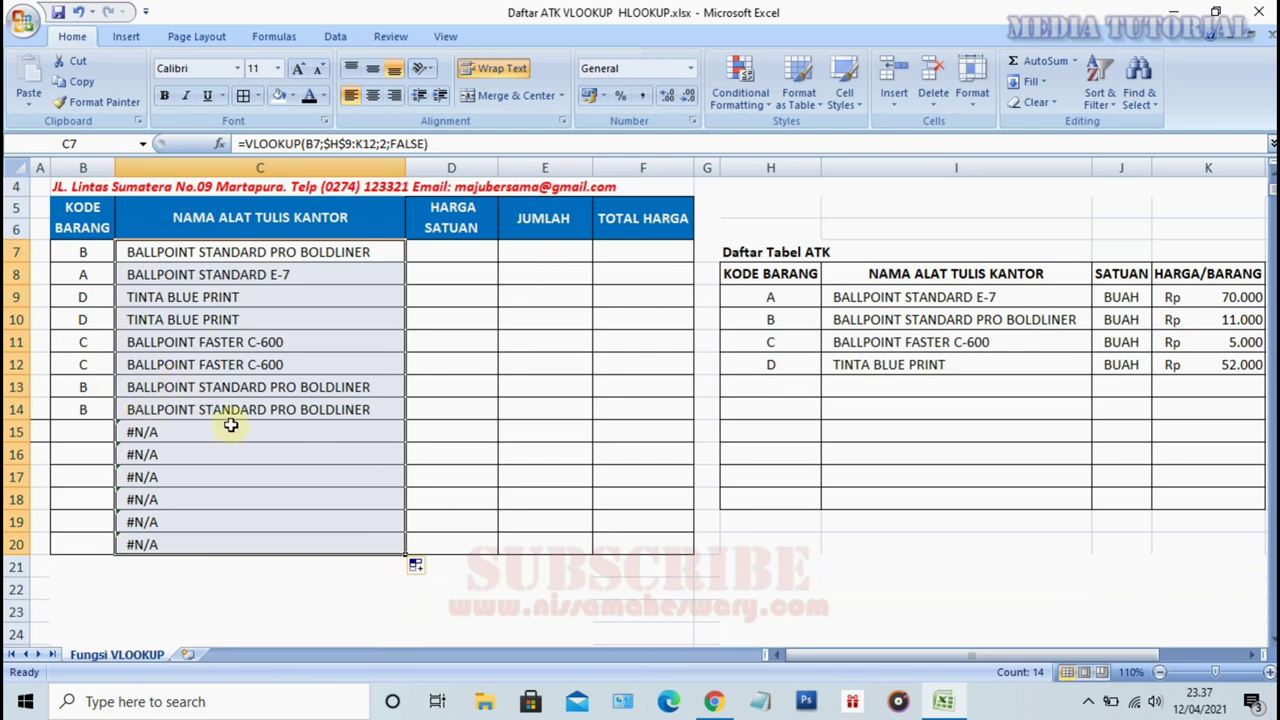
left_click(81, 429)
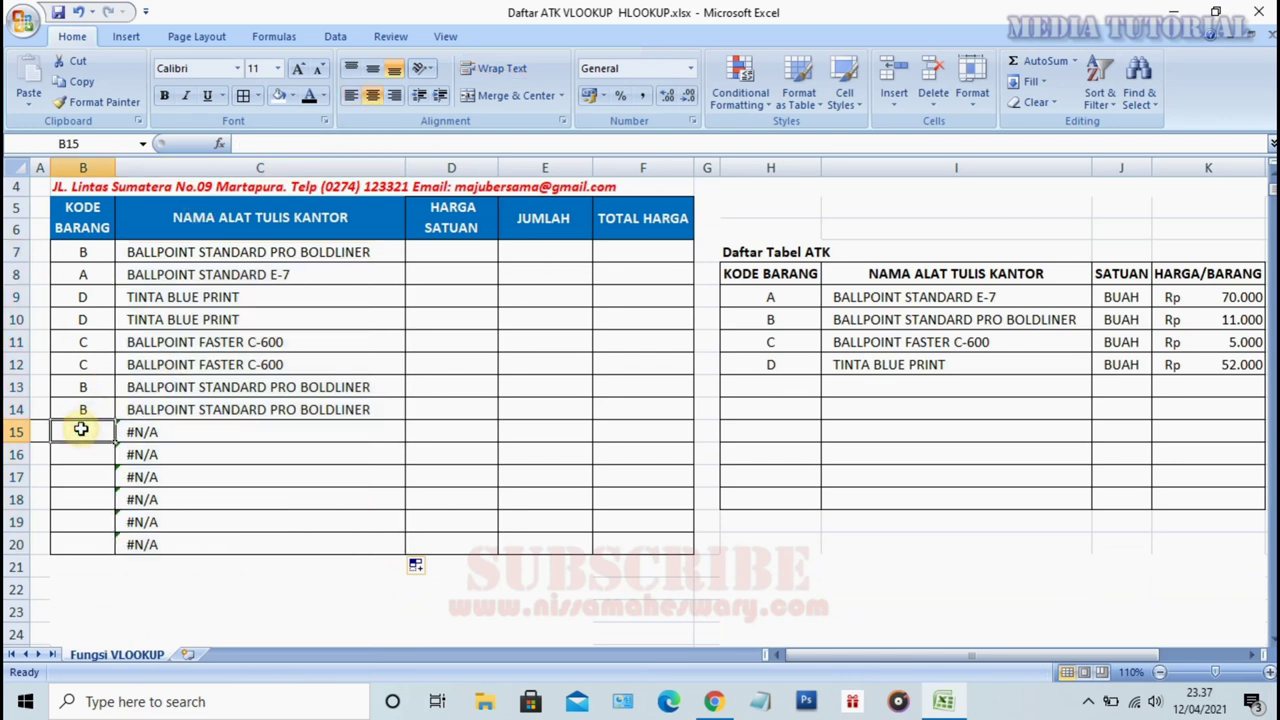
Enter codes B, B, C, A, A, D into B15:B20.
type("B")
key("Return")
type("B")
key("Return")
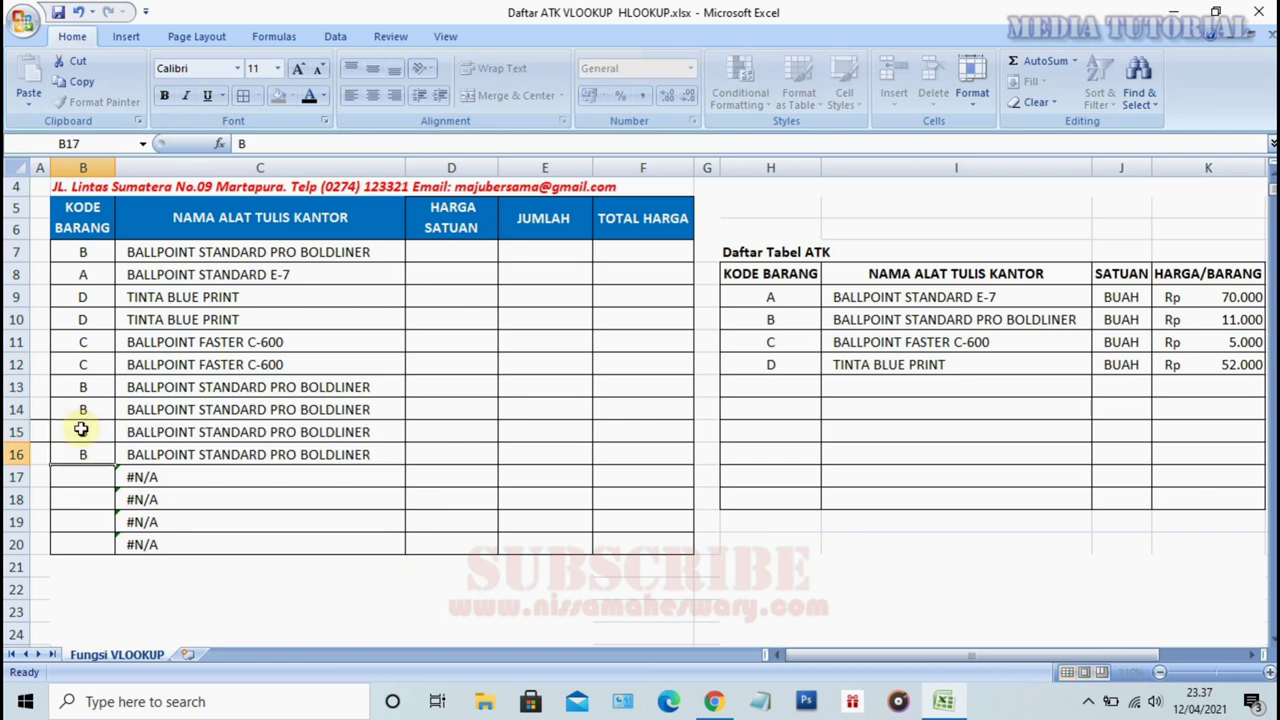
type("C")
key("Return")
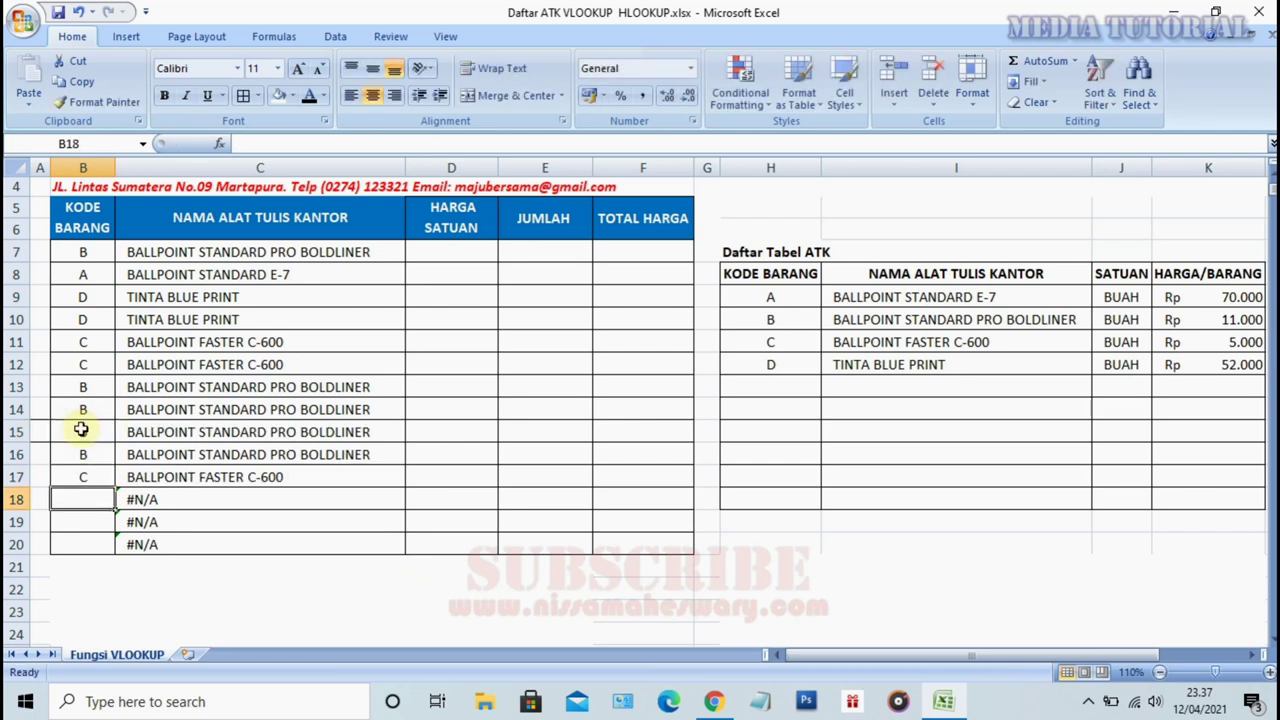
type("A")
key("Return")
type("A")
key("Return")
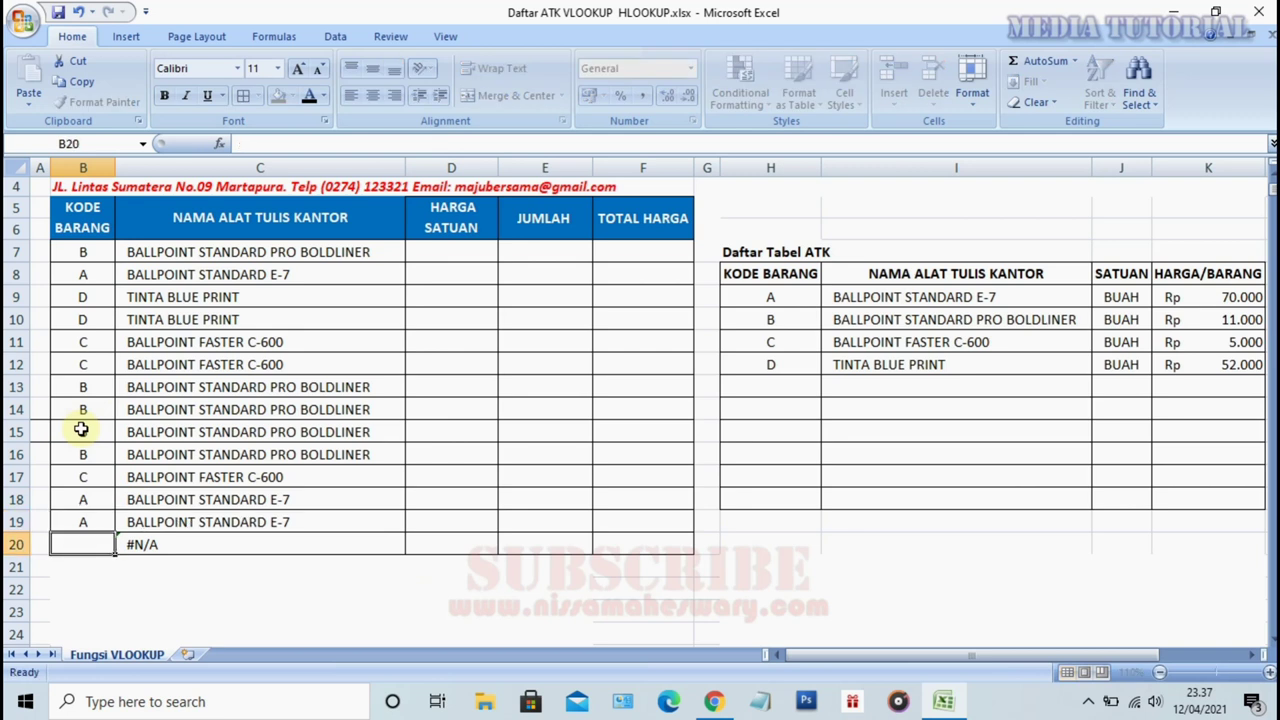
type("D")
key("Return")
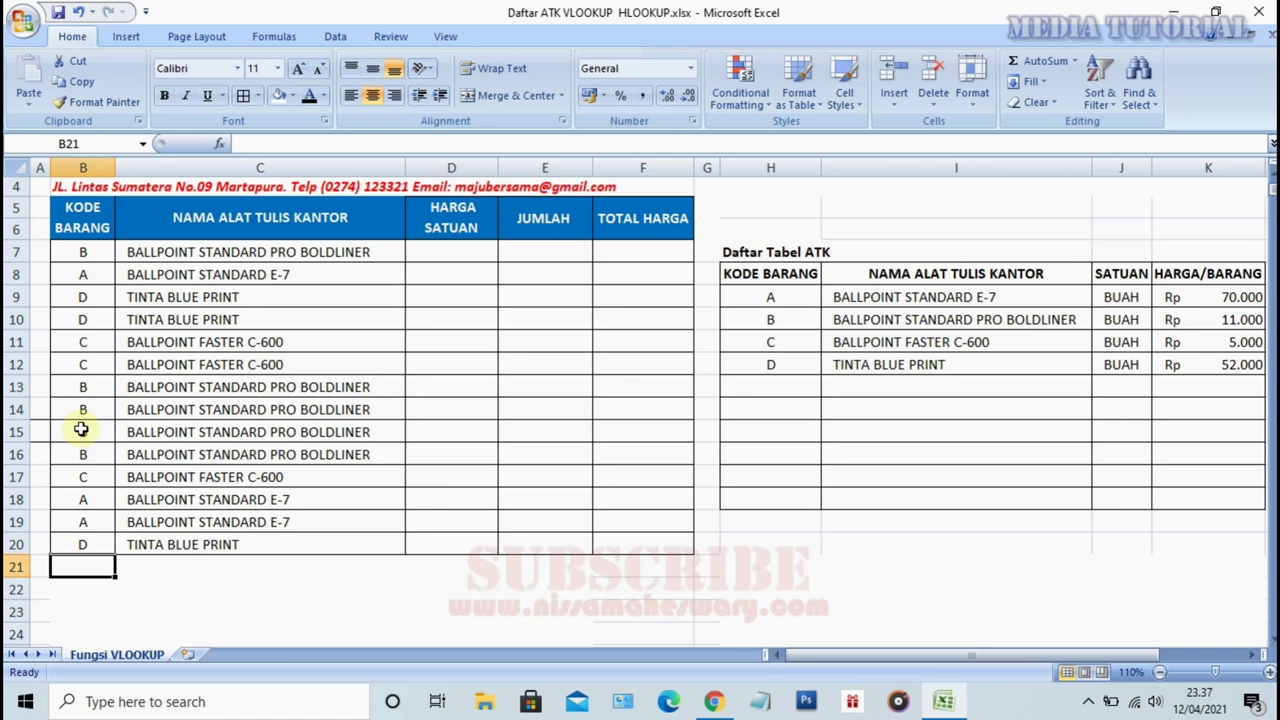
key("Down")
key("Up")
key("Up")
key("Up")
key("Up")
key("Up")
key("Up")
key("Up")
key("Up")
key("Up")
key("Up")
key("Up")
key("Up")
key("Up")
key("Up")
key("Up")
key("Right")
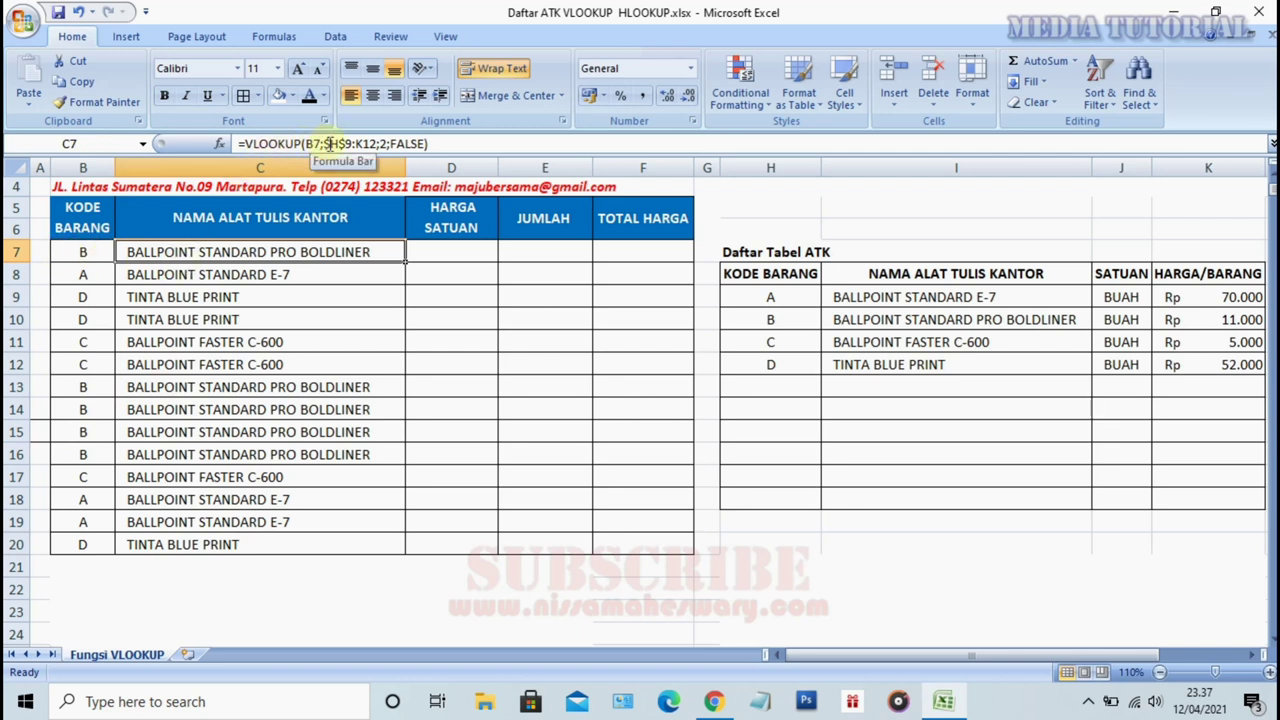
double_click(263, 252)
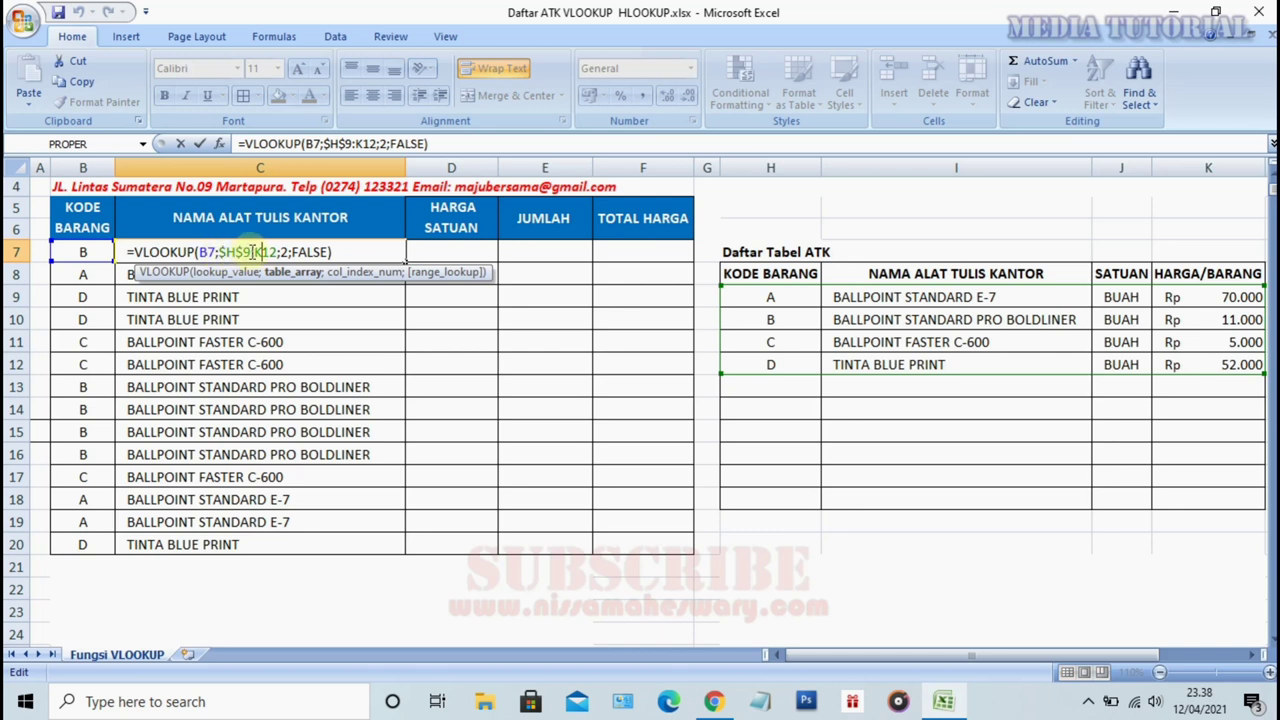
left_click(372, 253)
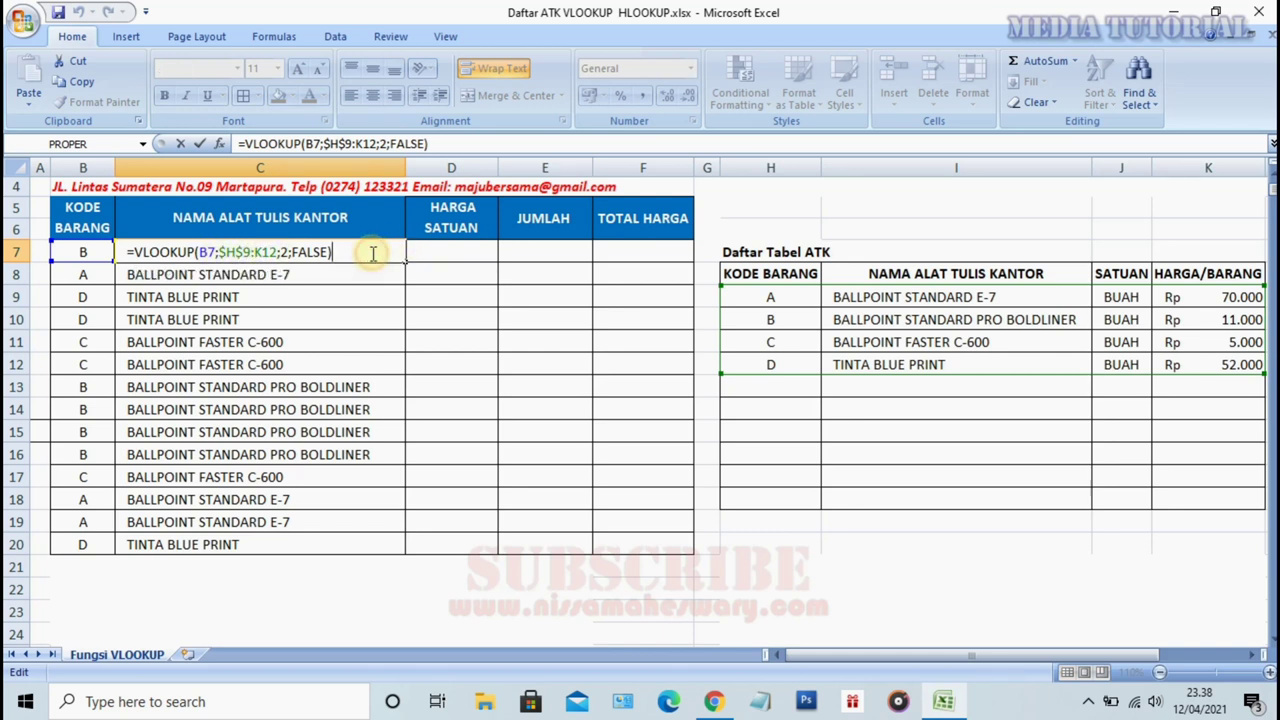
key("Return")
left_click(372, 253)
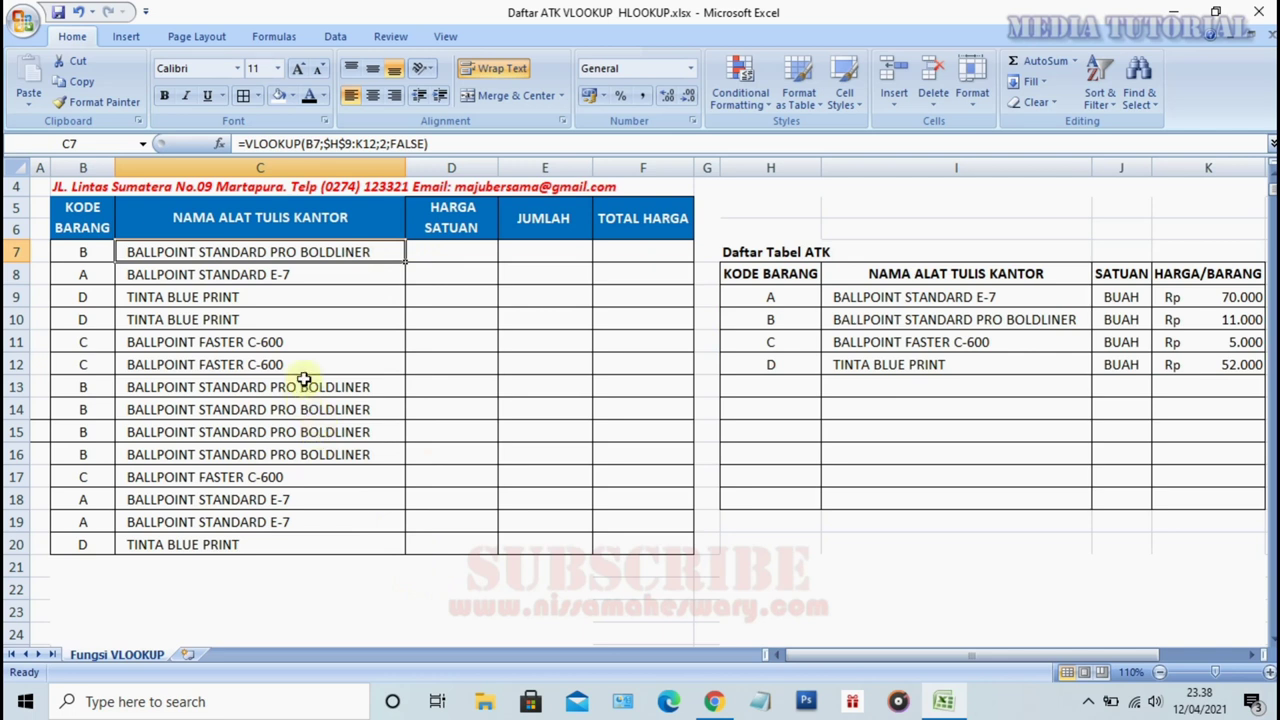
key("Right")
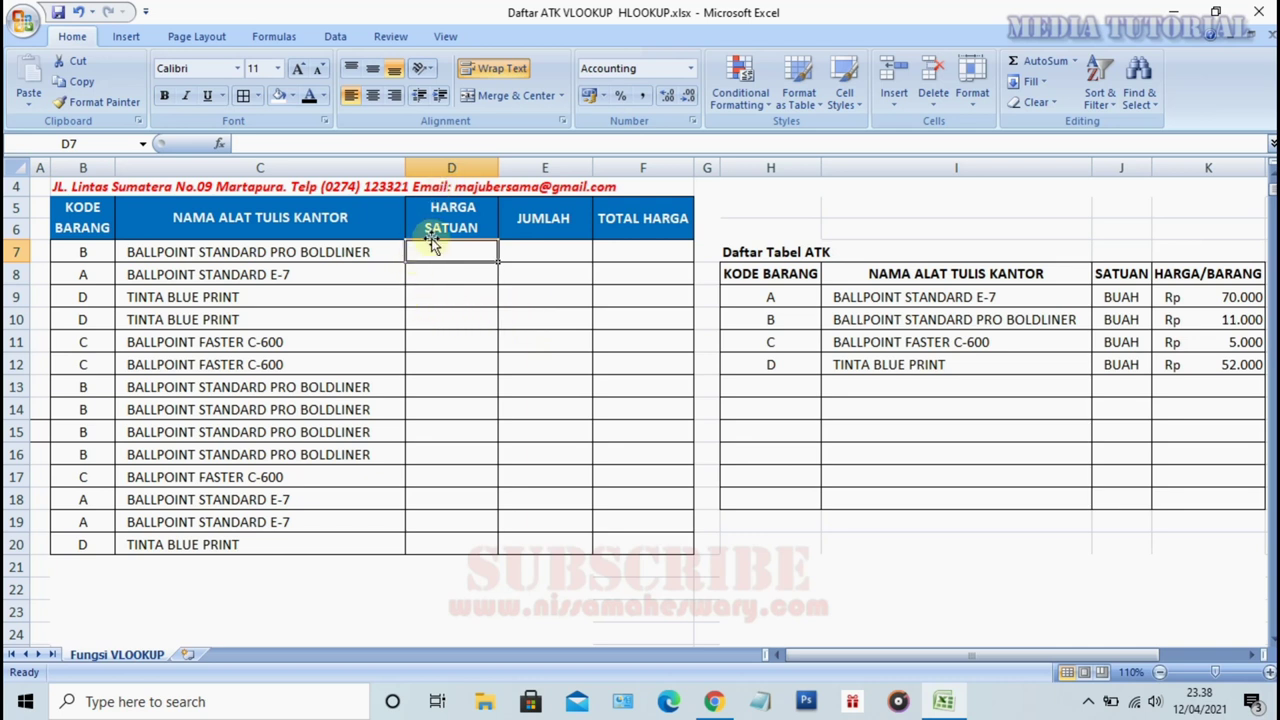
left_click(350, 252)
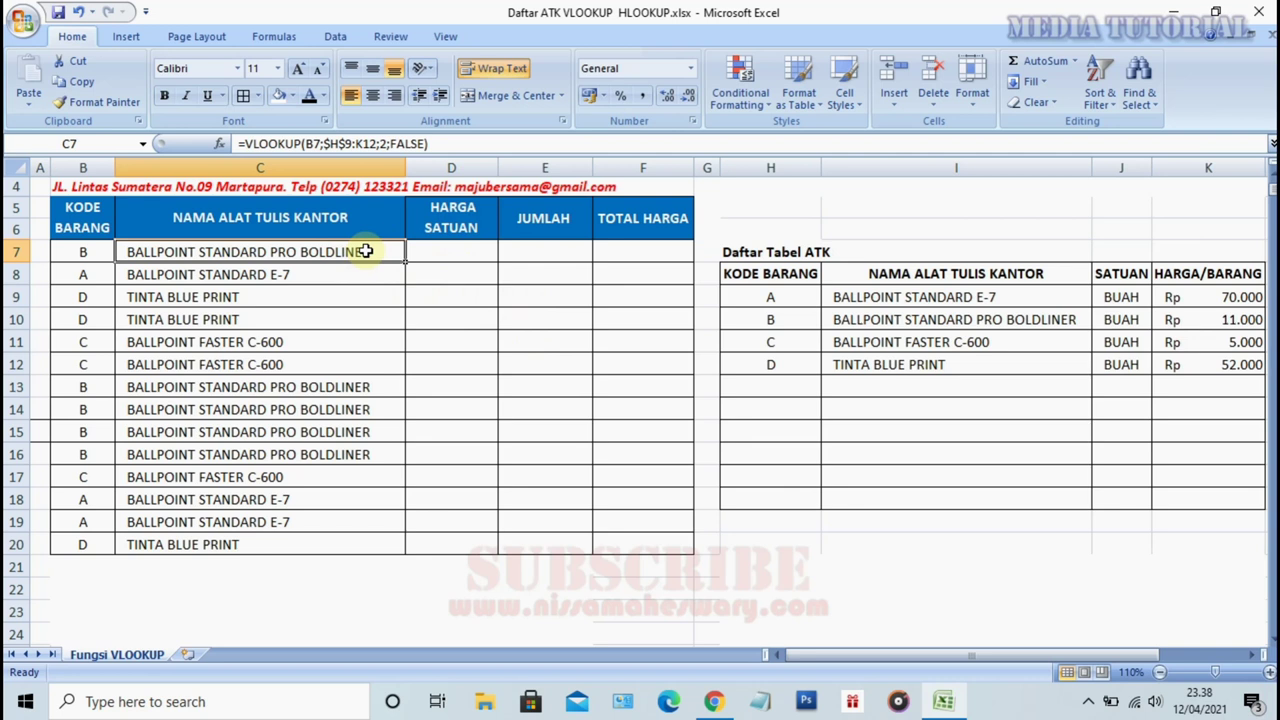
left_click(446, 143)
left_click_drag(446, 143, 228, 143)
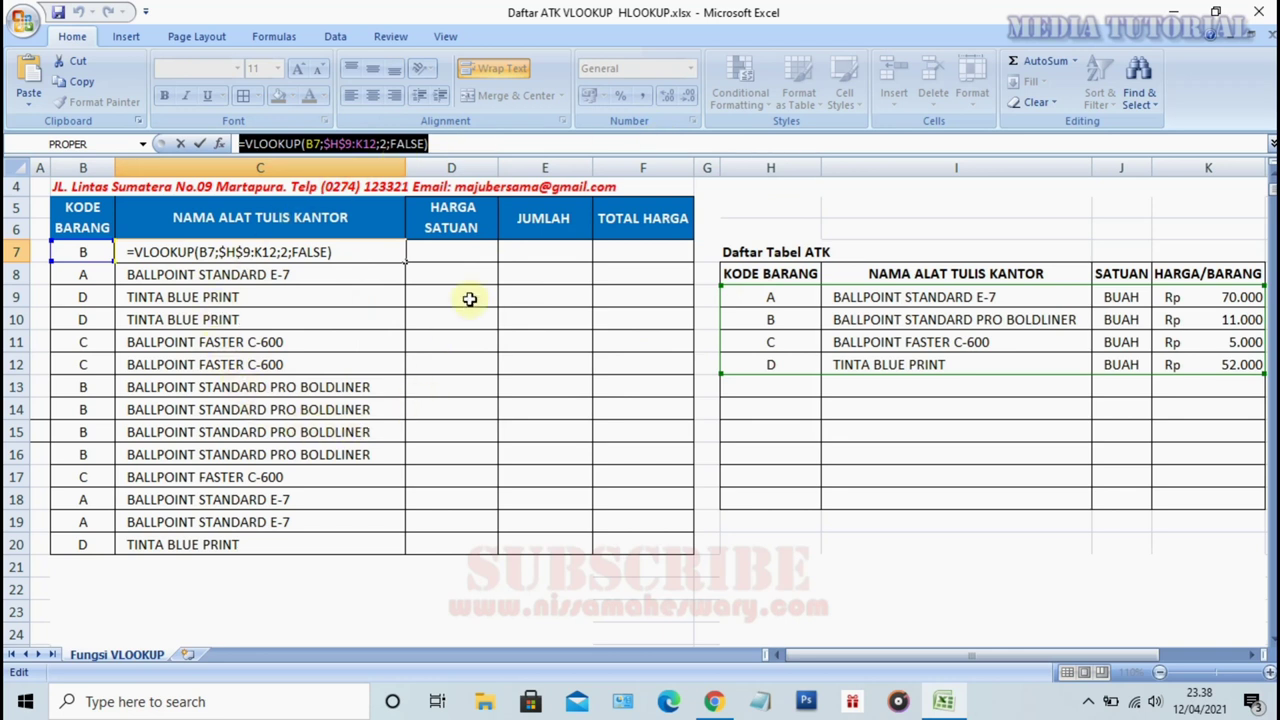
key("Return")
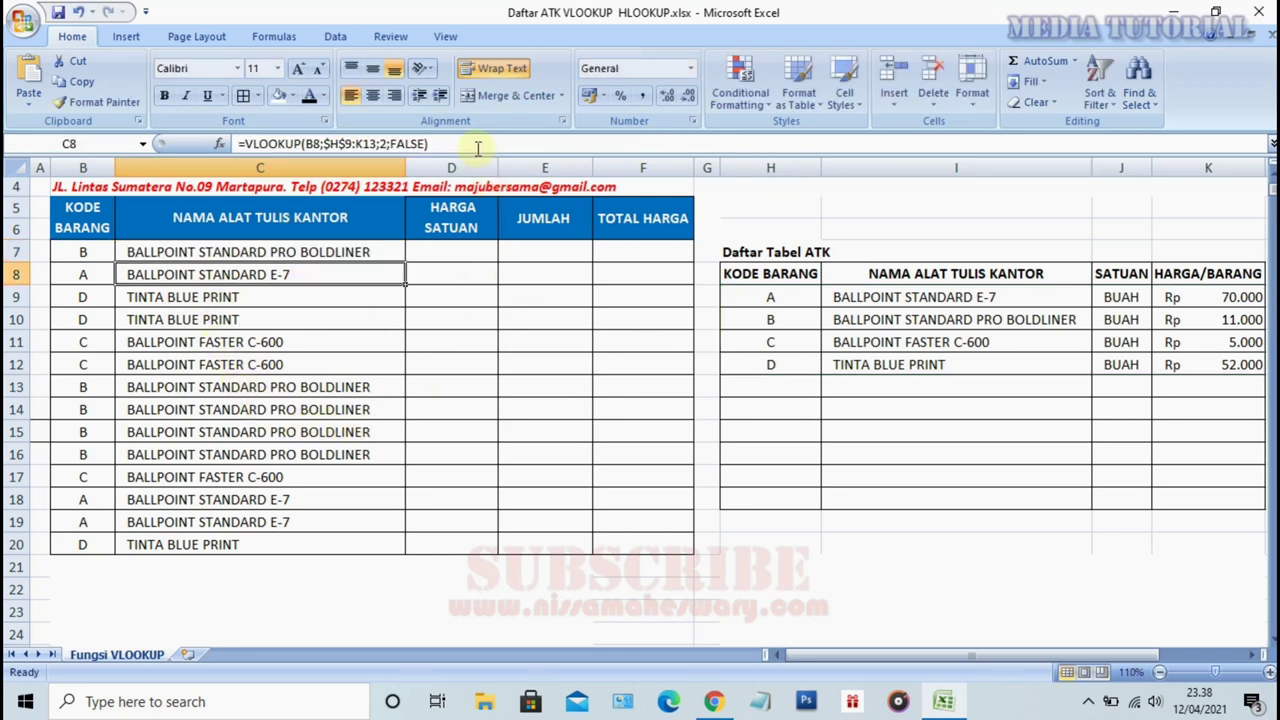
double_click(299, 247)
left_click_drag(341, 251, 127, 252)
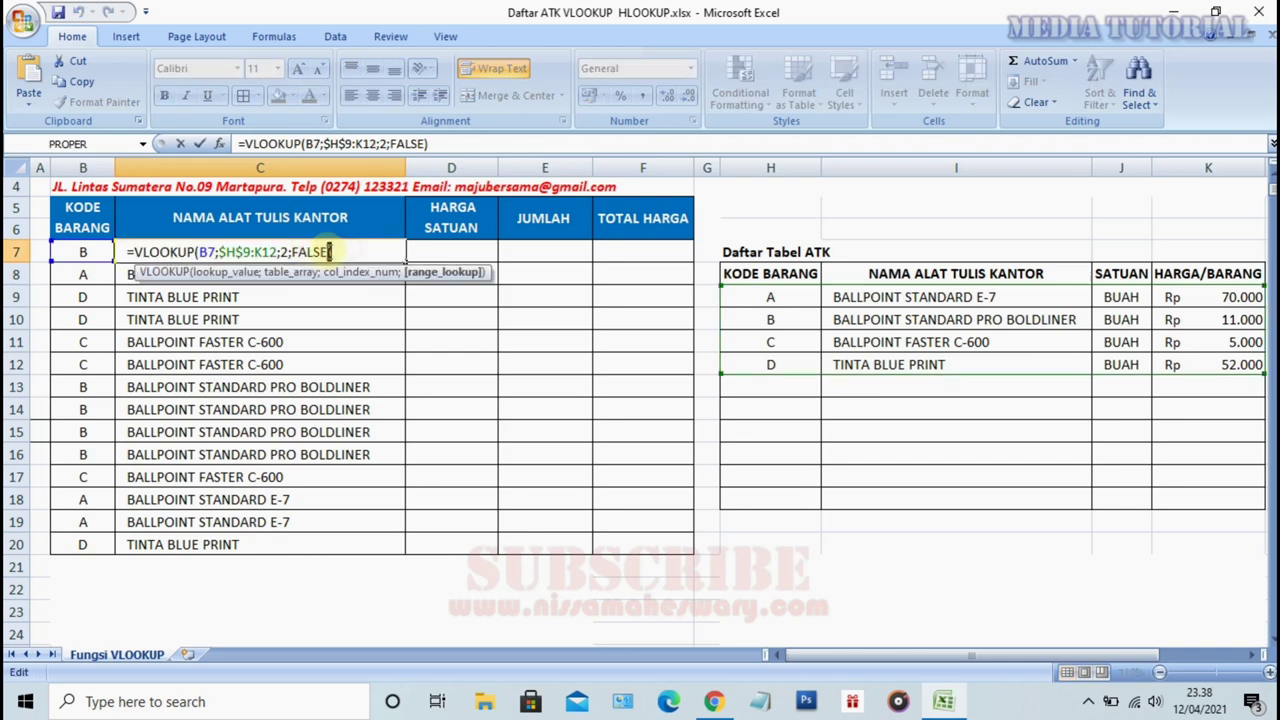
key("ctrl+c")
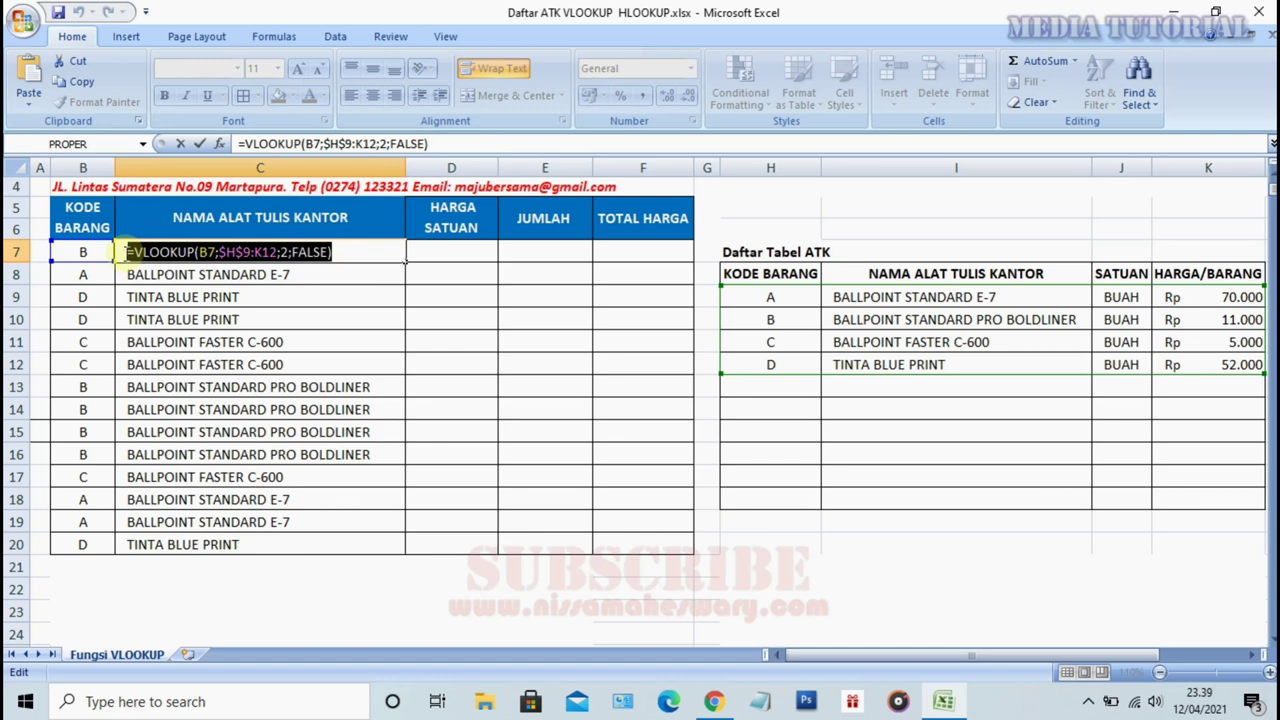
key("Return")
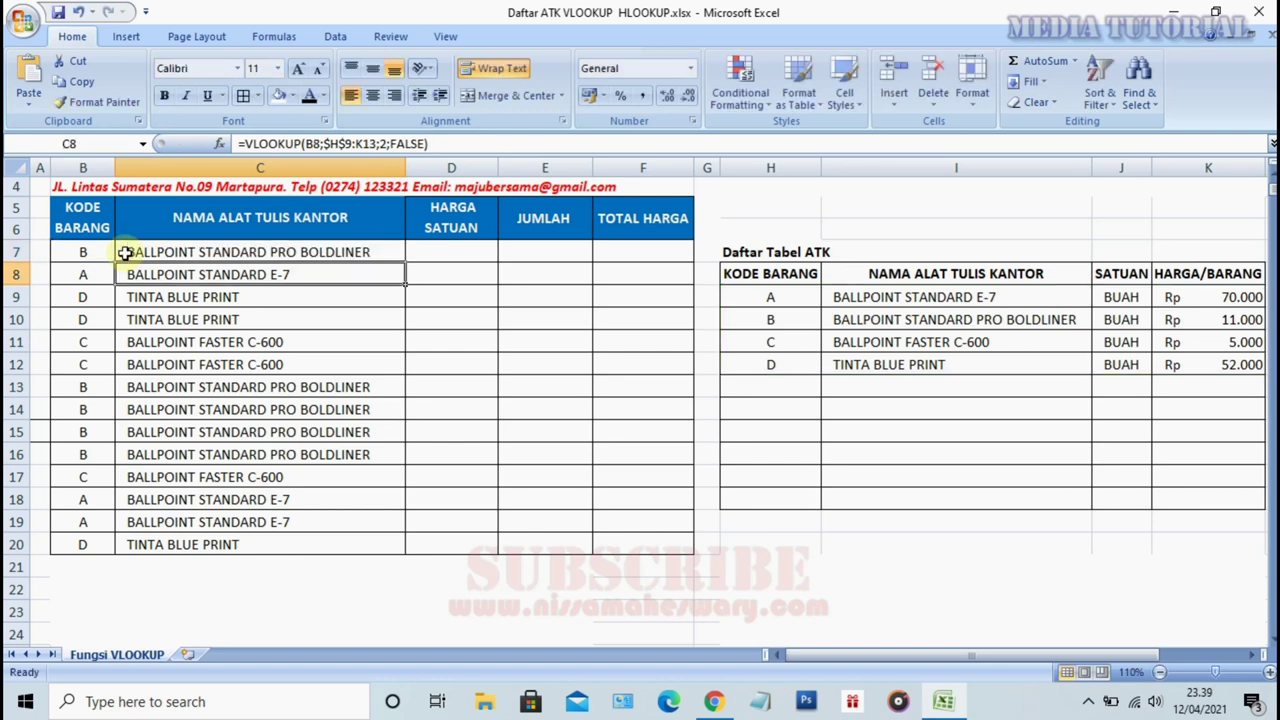
Put =VLOOKUP(B7;$H$9:K12;4;FALSE) in D7 so it shows the unit price Rp 11.000.
left_click(451, 250)
type("=")
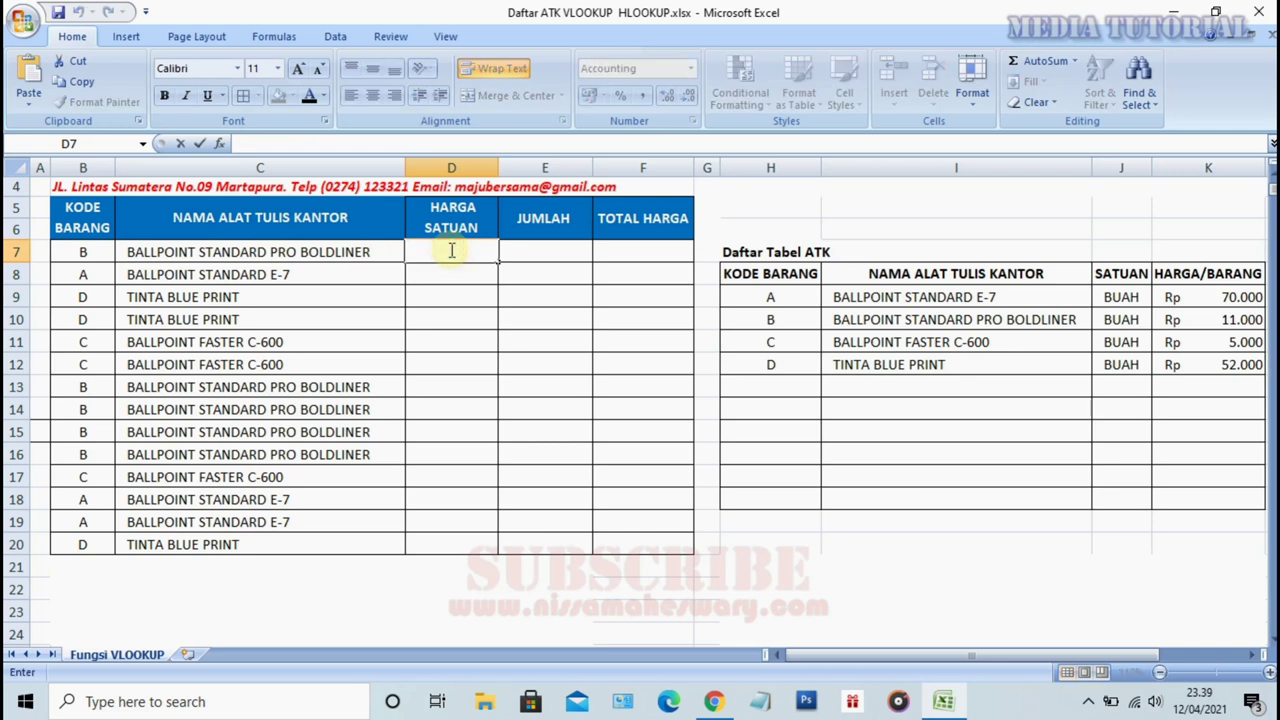
type("=VLOOKUP(B7;$H$9:K12;2;FALSE)")
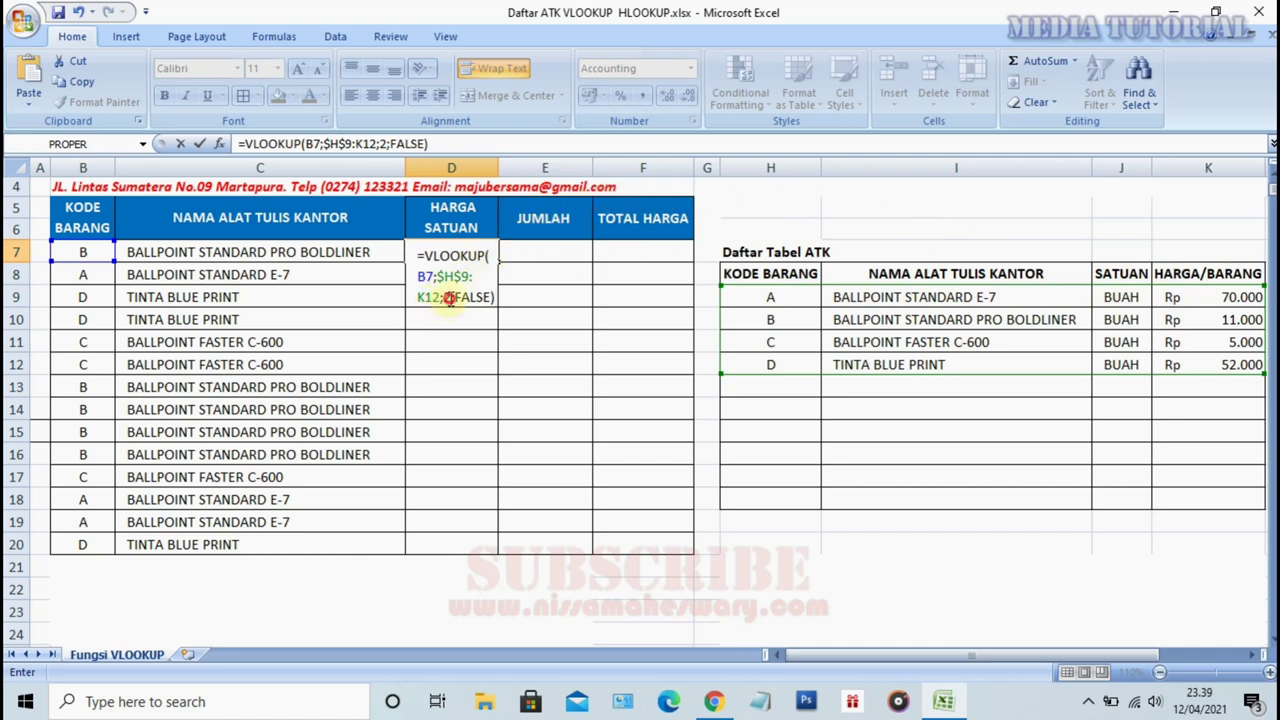
double_click(447, 297)
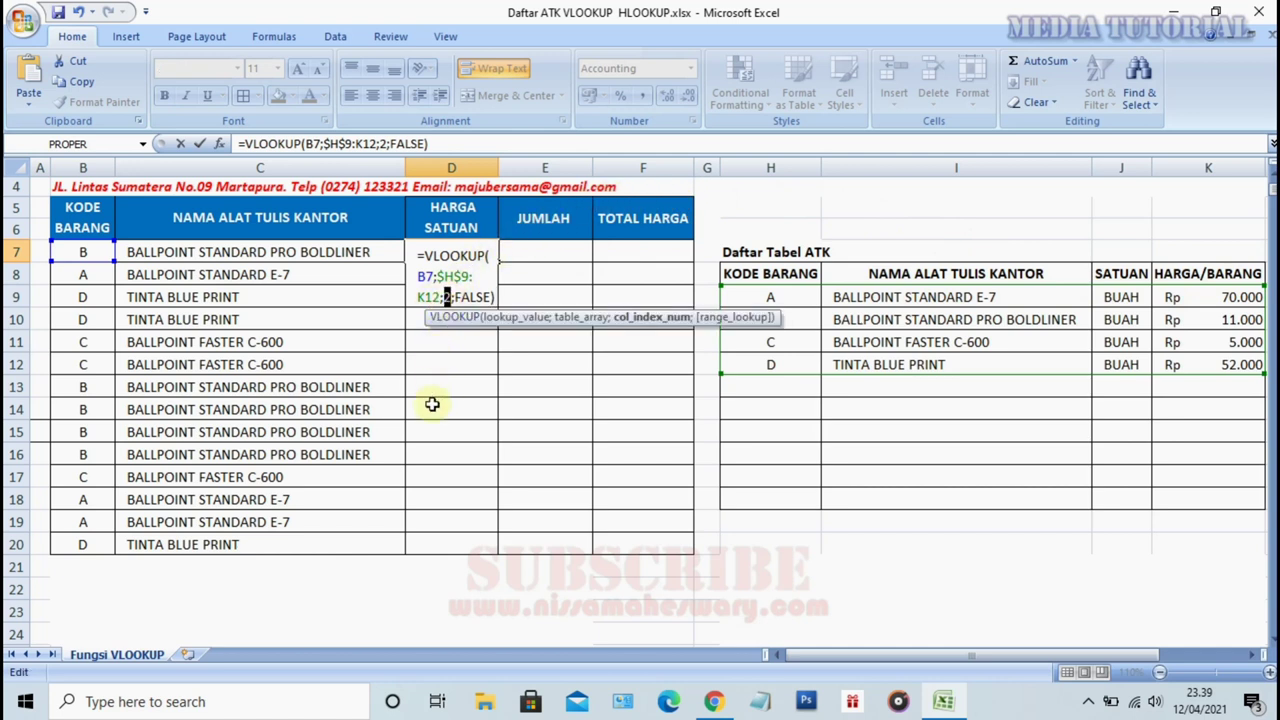
type("4")
key("Return")
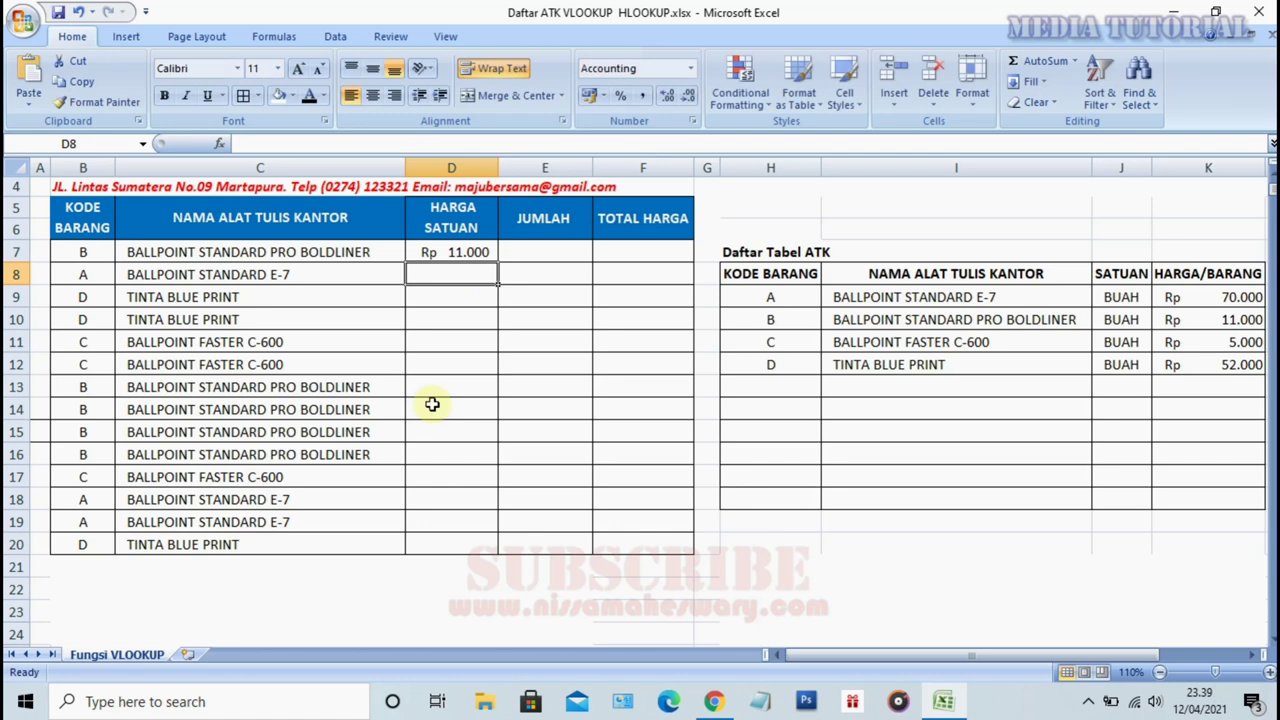
double_click(451, 256)
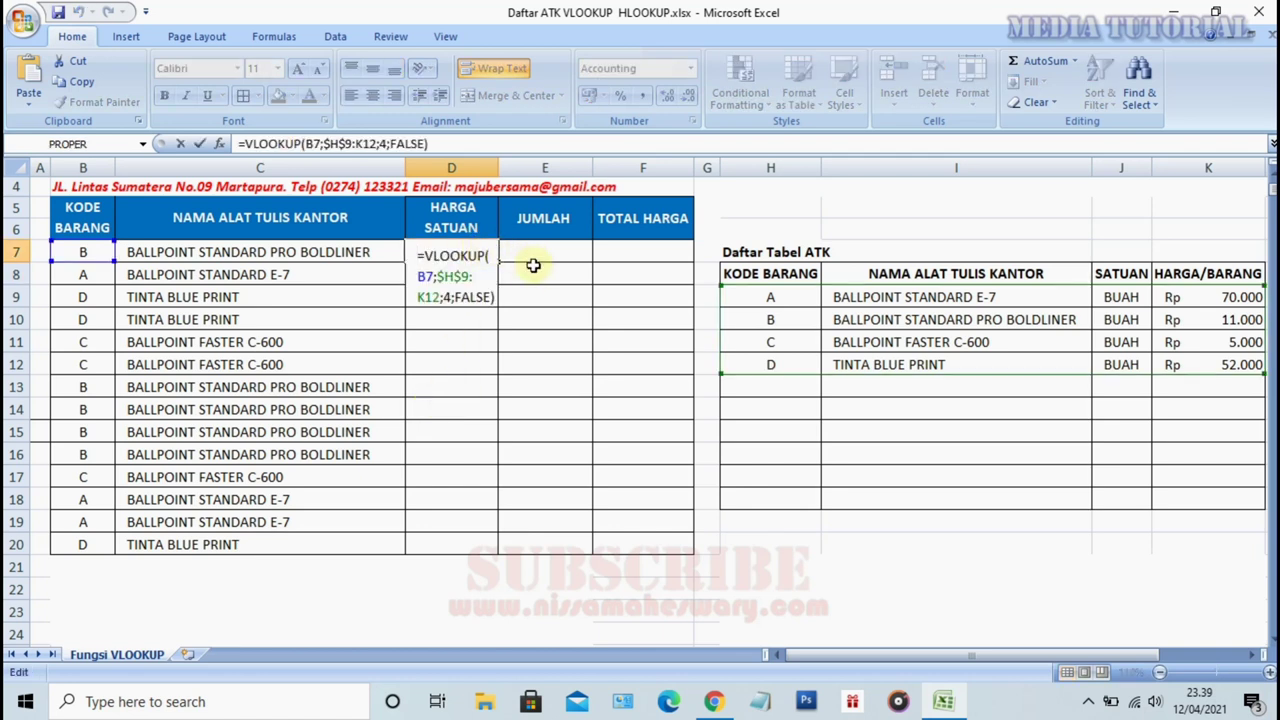
key("Return")
left_click(490, 253)
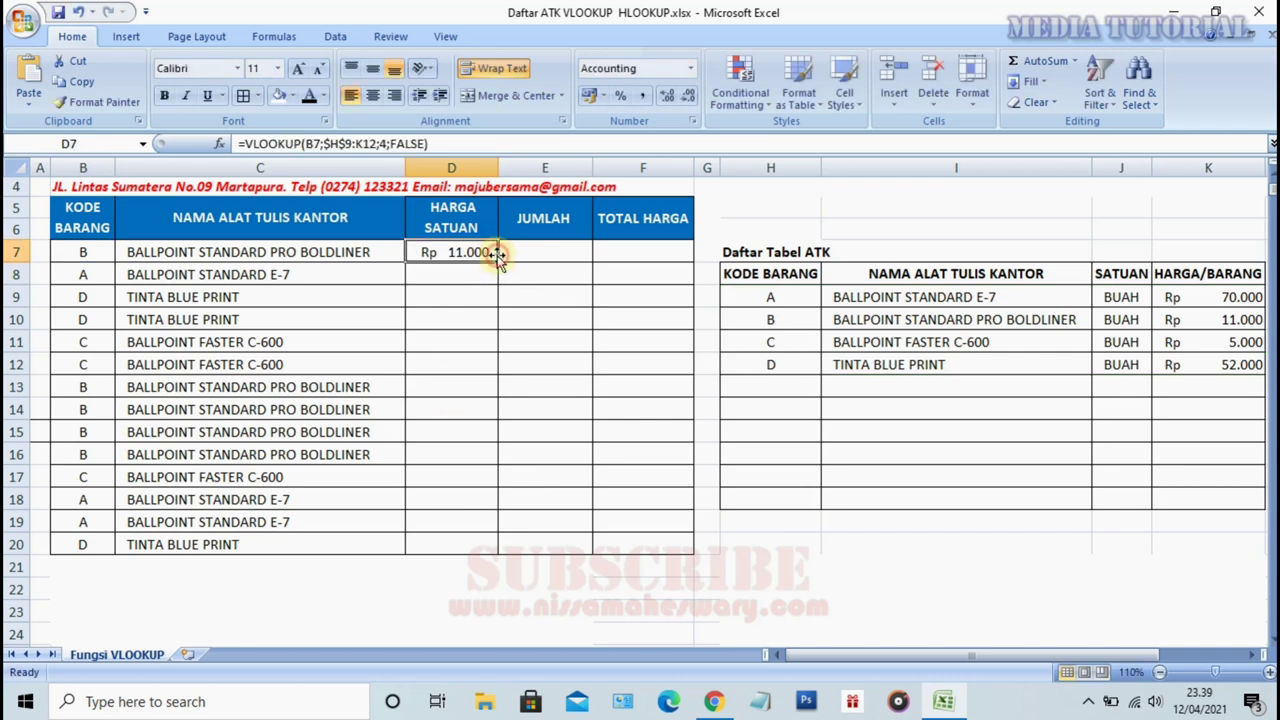
Copy the D7 price lookup down to D20, then check C20, D20, D16 and D11.
mouse_move(497, 262)
left_mouse_down()
mouse_move(494, 577)
mouse_move(494, 552)
left_mouse_up()
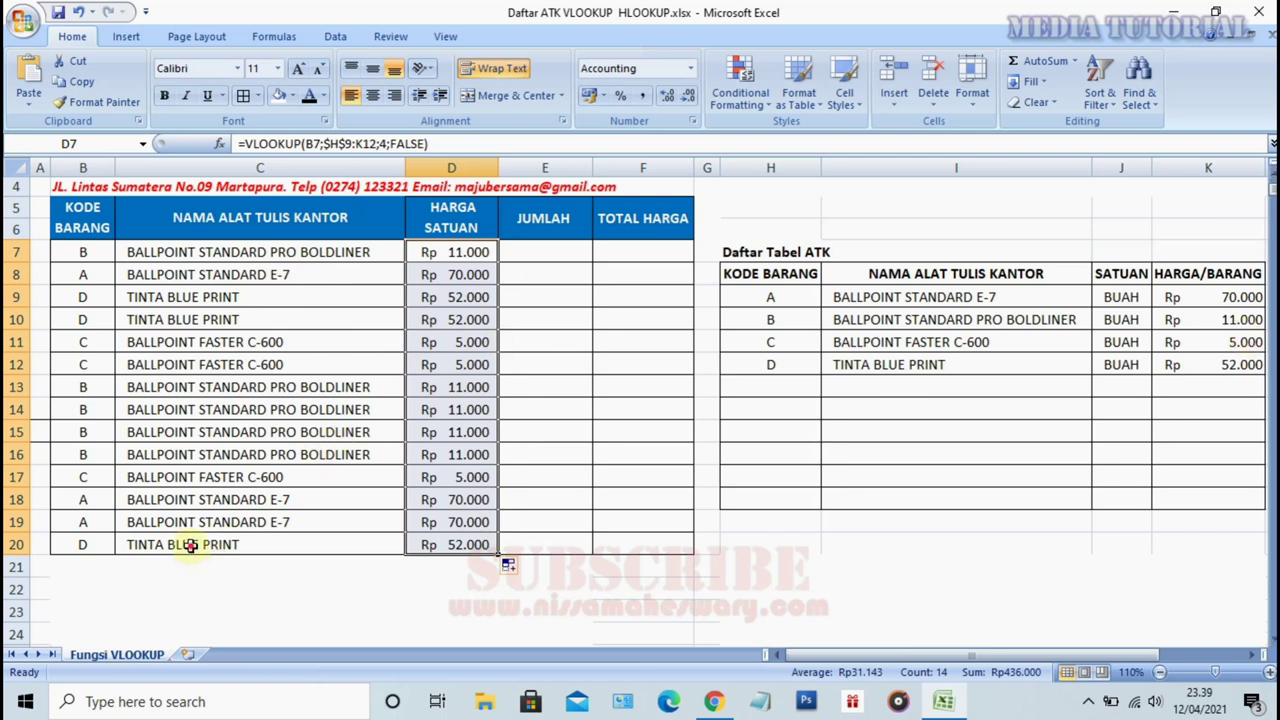
left_click(190, 545)
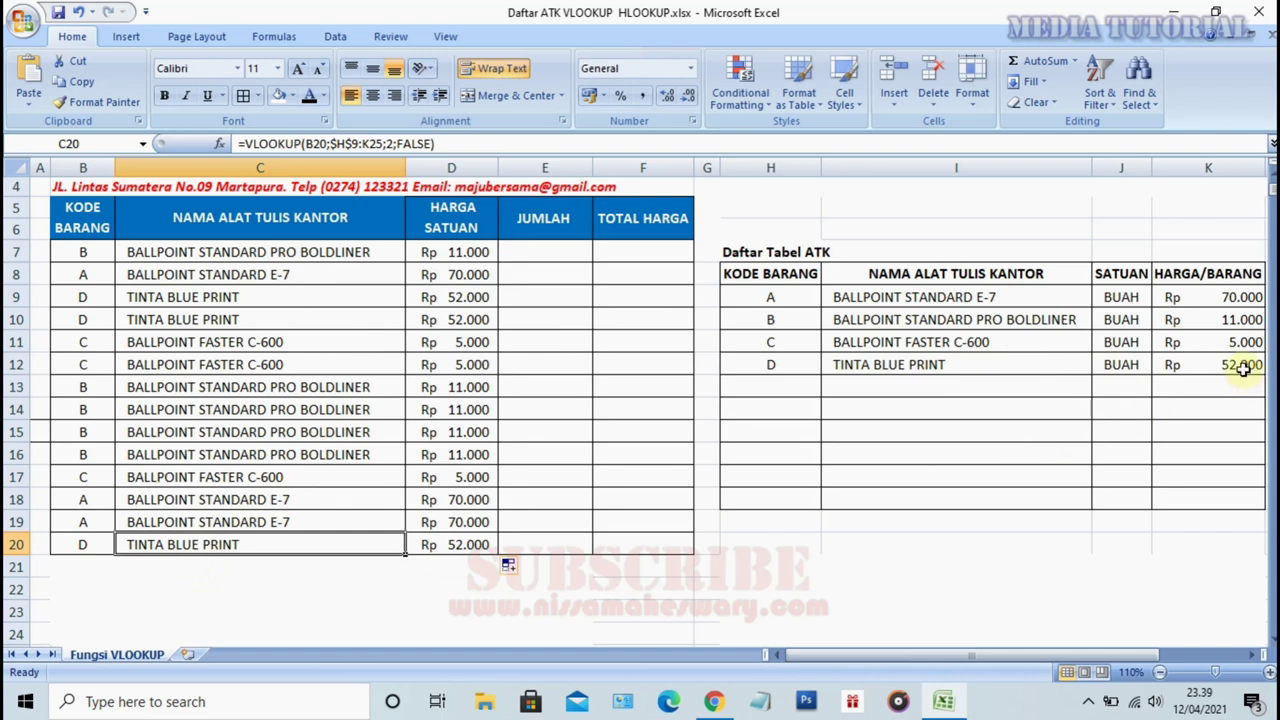
left_click(470, 544)
left_click(472, 454)
left_click(481, 341)
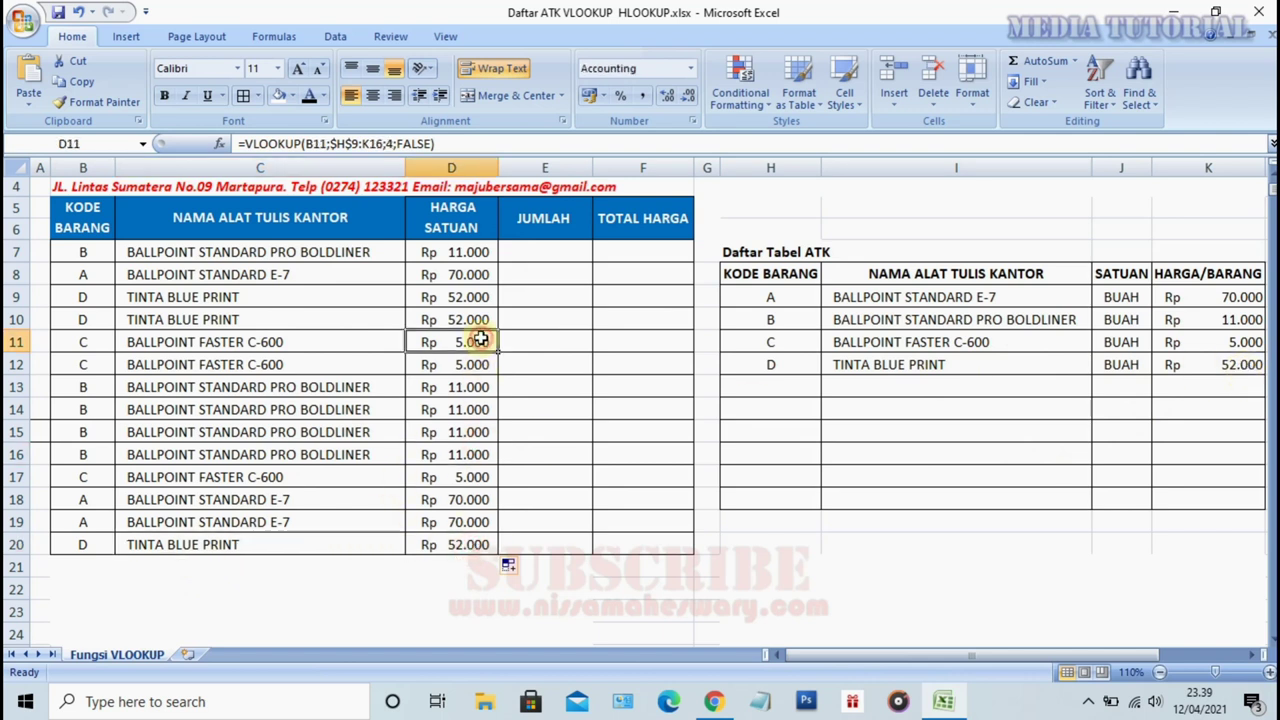
Review the filled price formulas in D20, D13, D9, D7, D12 and the C14 name formula.
left_click(560, 432)
left_click(450, 544)
left_click(469, 388)
left_click(472, 292)
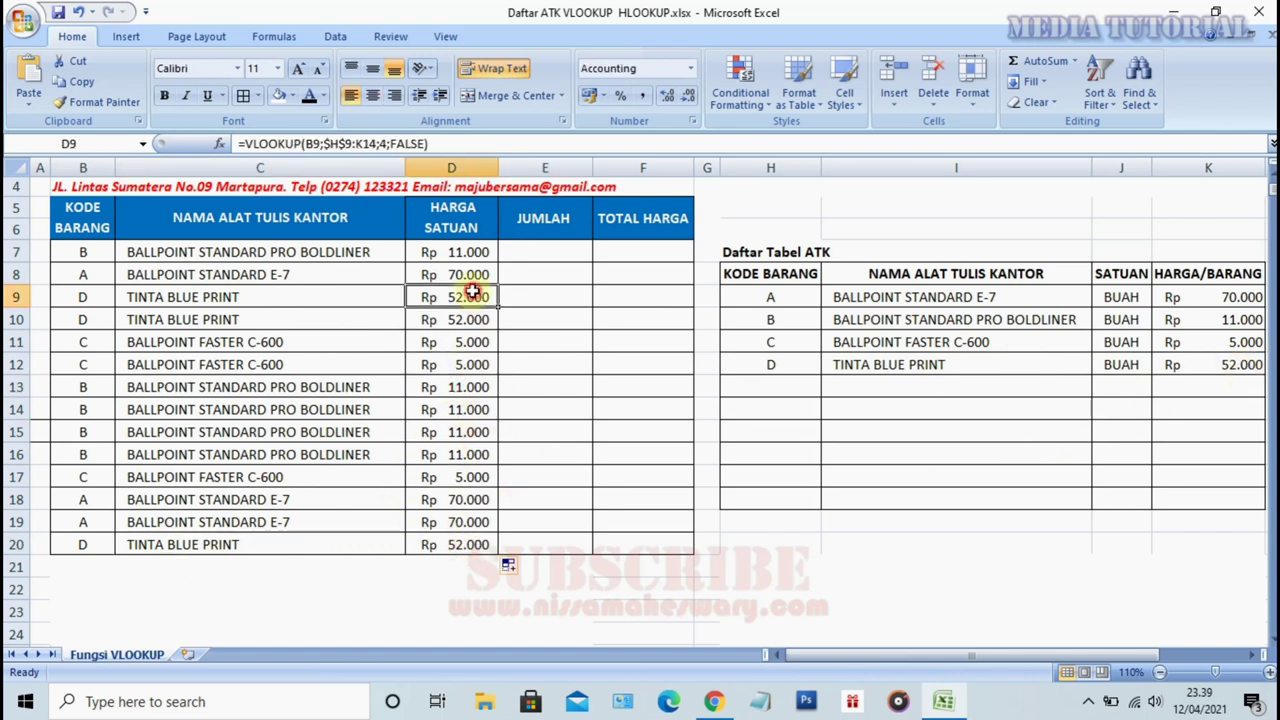
left_click(469, 254)
left_click(448, 360)
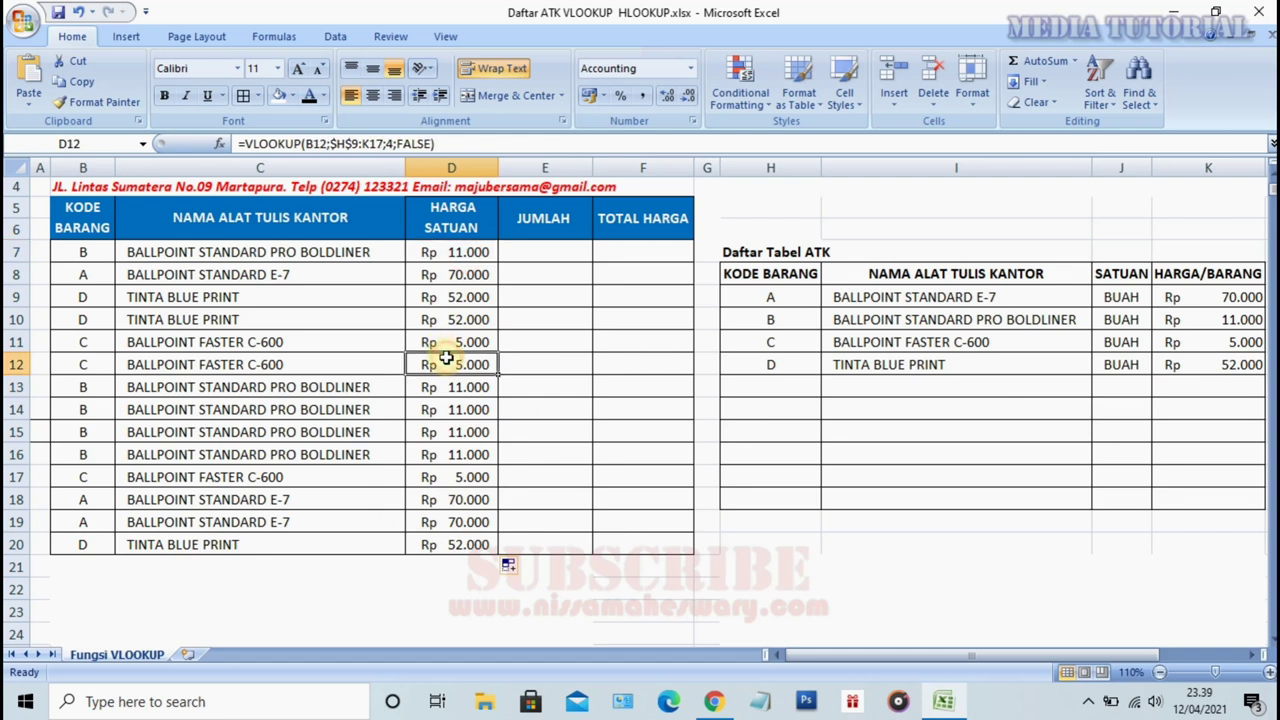
left_click(355, 418)
left_click(655, 247)
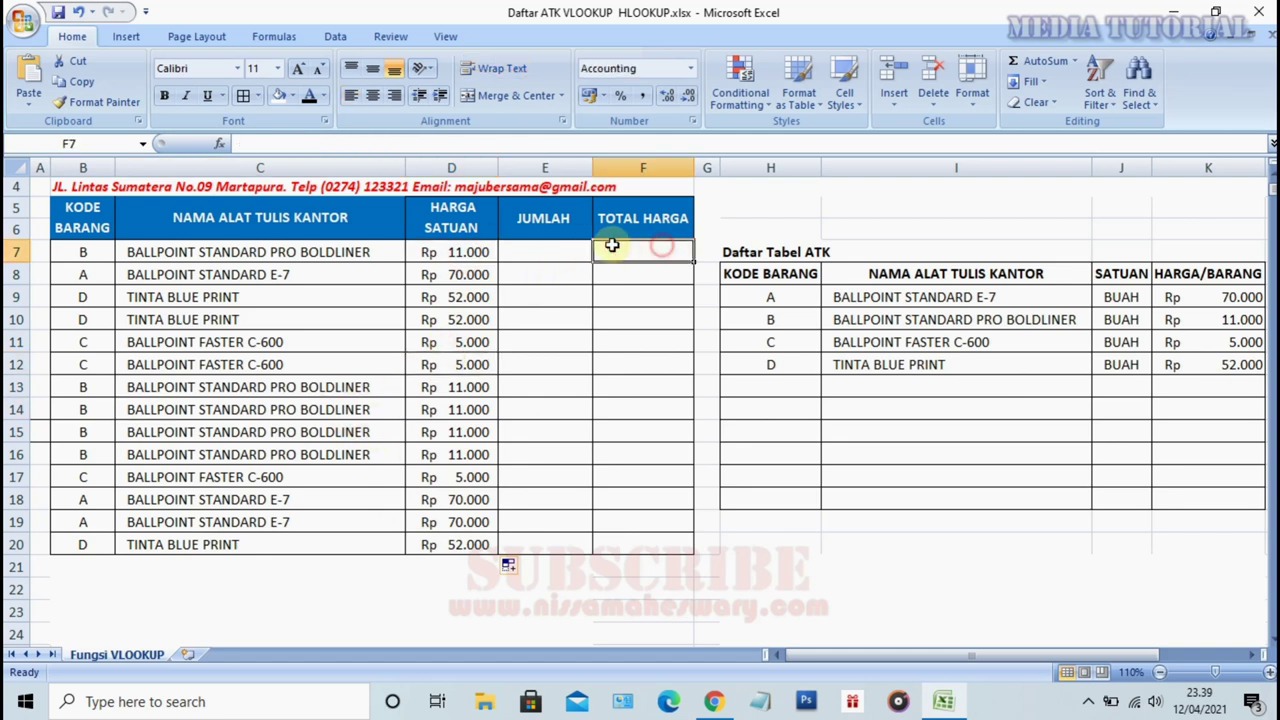
Enter quantity 2 in E7 and E8 of the JUMLAH column.
left_click(553, 245)
left_click(638, 255)
left_click(567, 250)
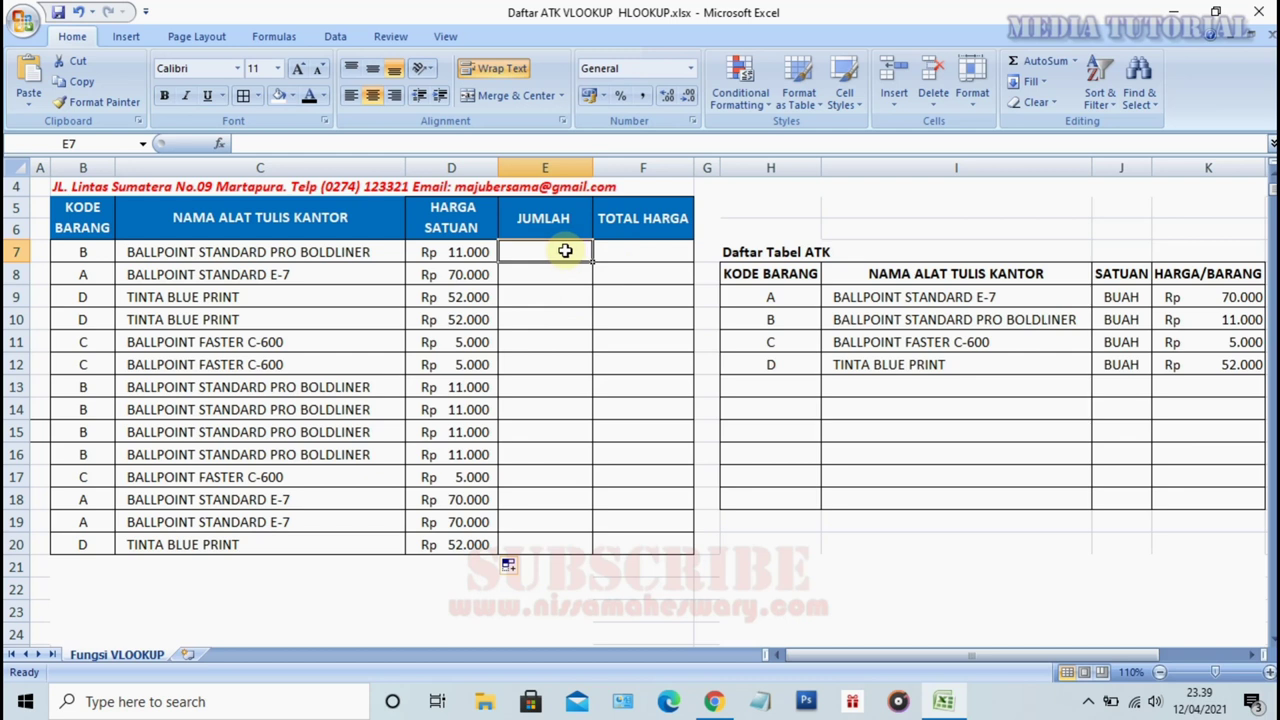
type("2")
key("Return")
type("2")
key("Return")
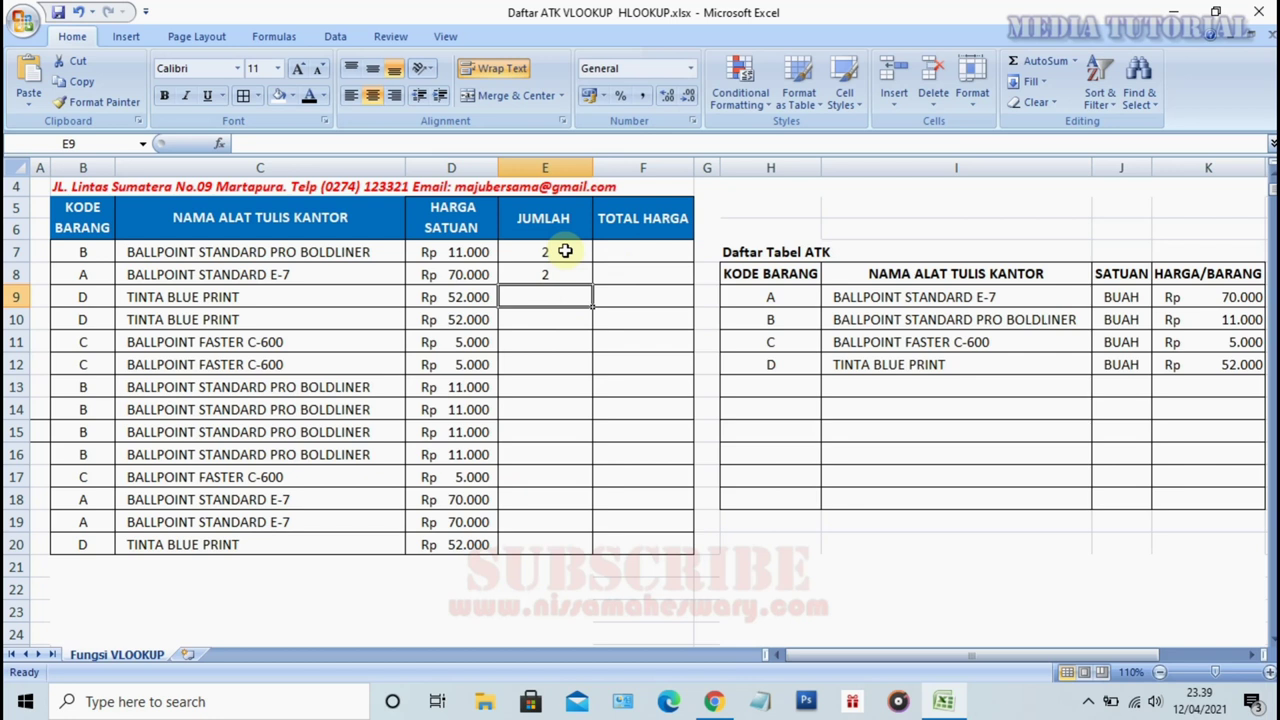
left_click(646, 249)
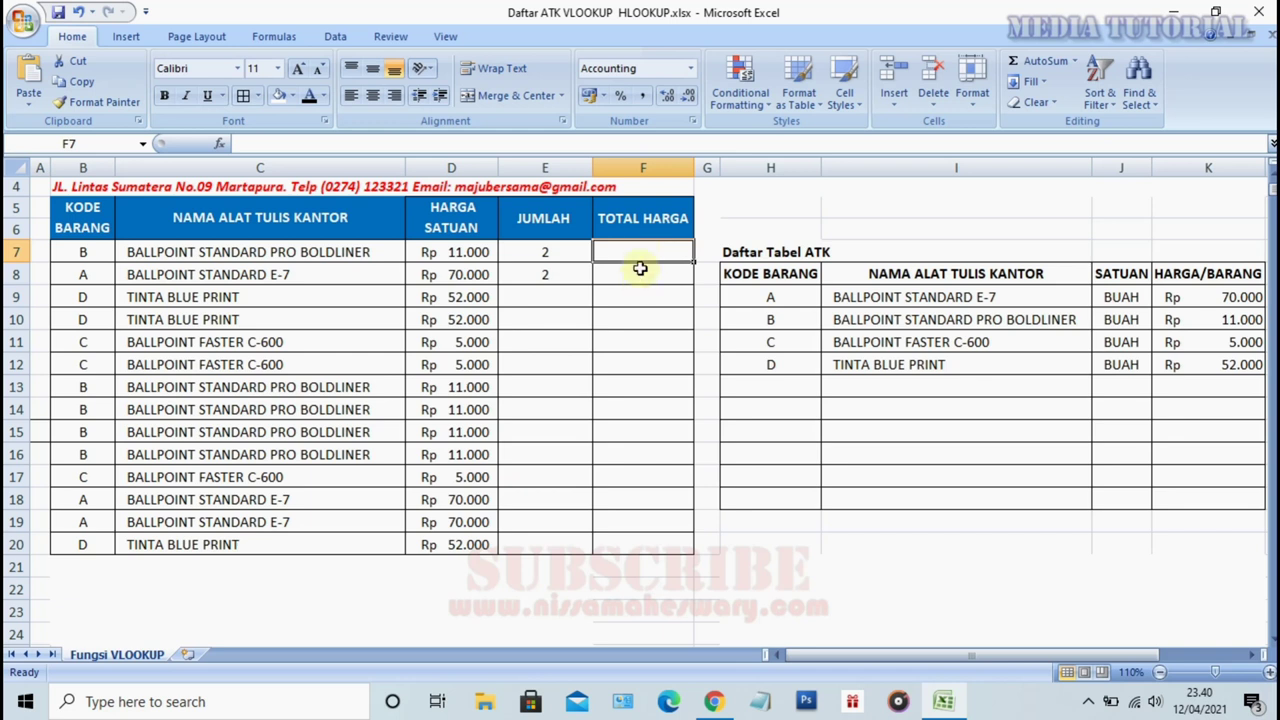
Clear the two quantities from E7:E8.
left_click(548, 252)
left_click(545, 277)
left_click(646, 249)
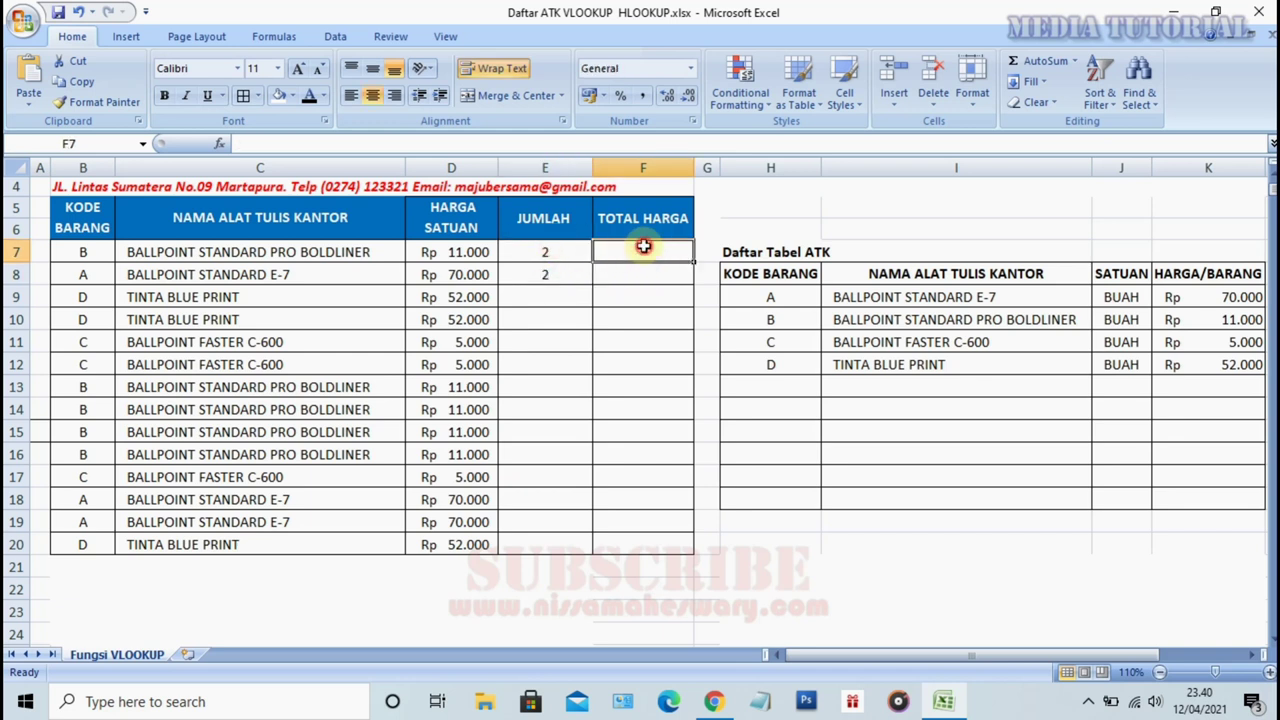
left_click_drag(549, 251, 552, 273)
key("Delete")
Enter the total price formula =D7*E7 in F7.
left_click(667, 253)
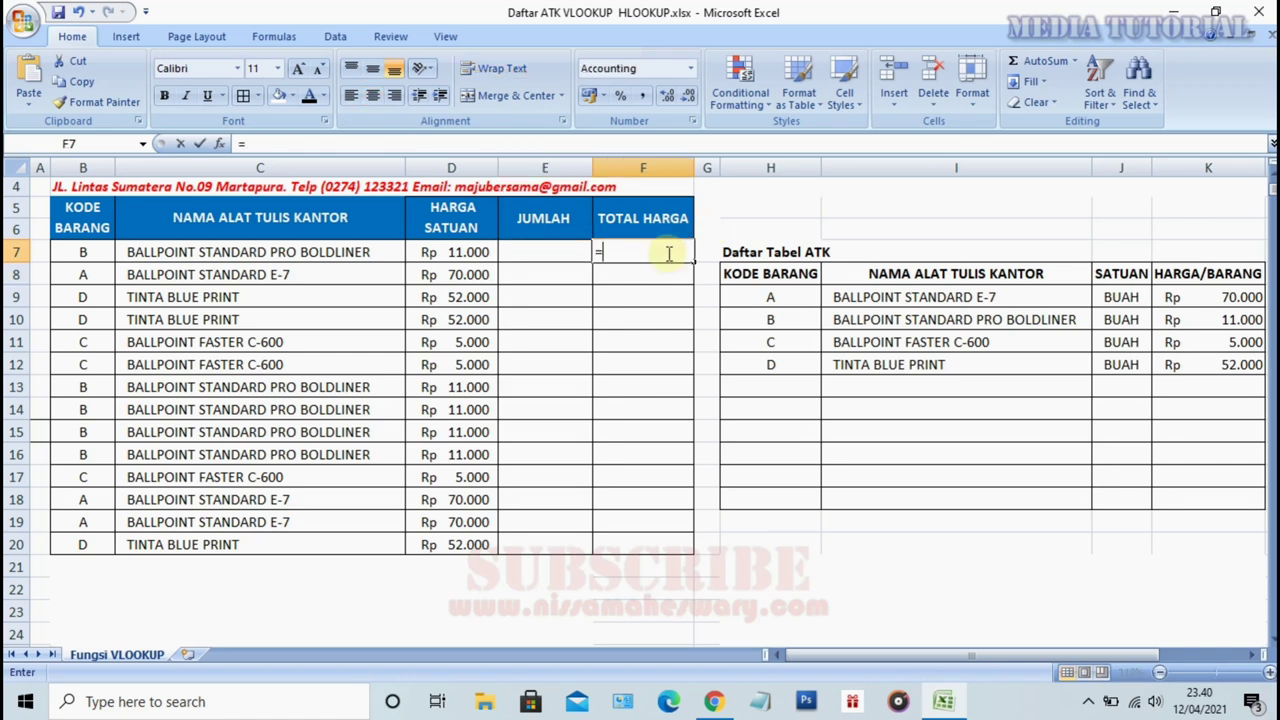
type("=")
left_click(465, 253)
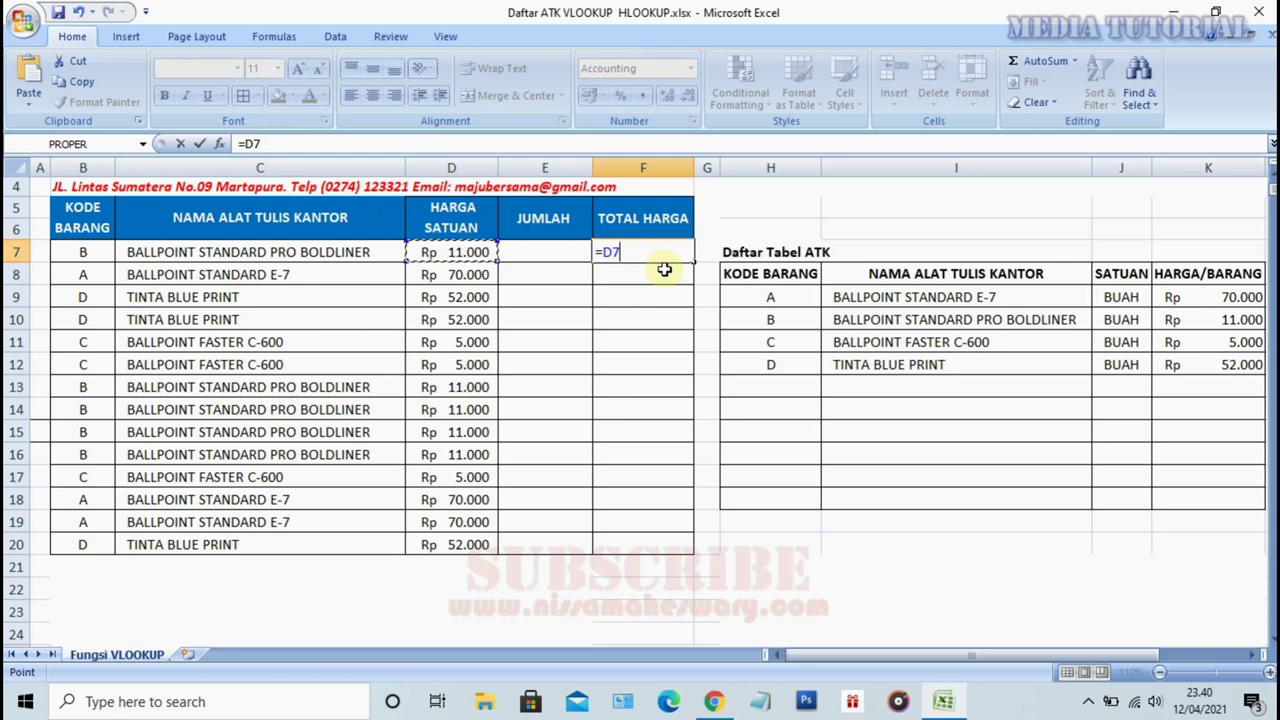
type("*")
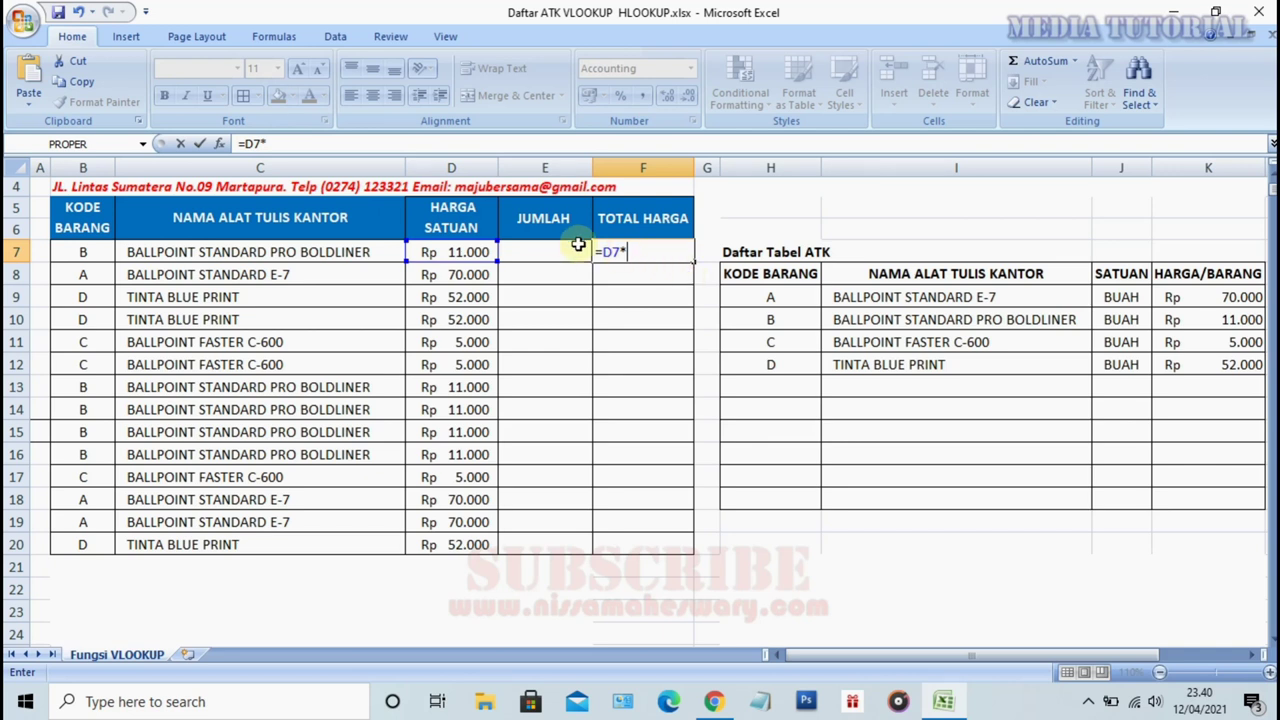
left_click(529, 251)
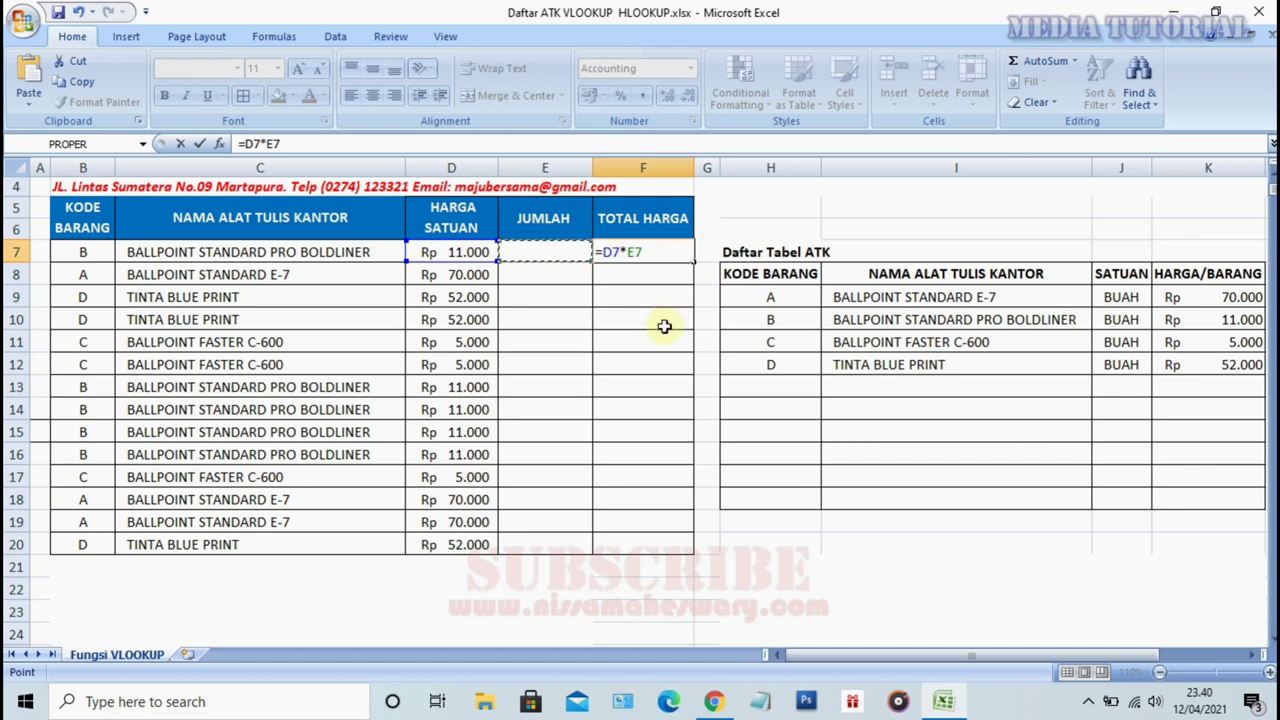
key("Return")
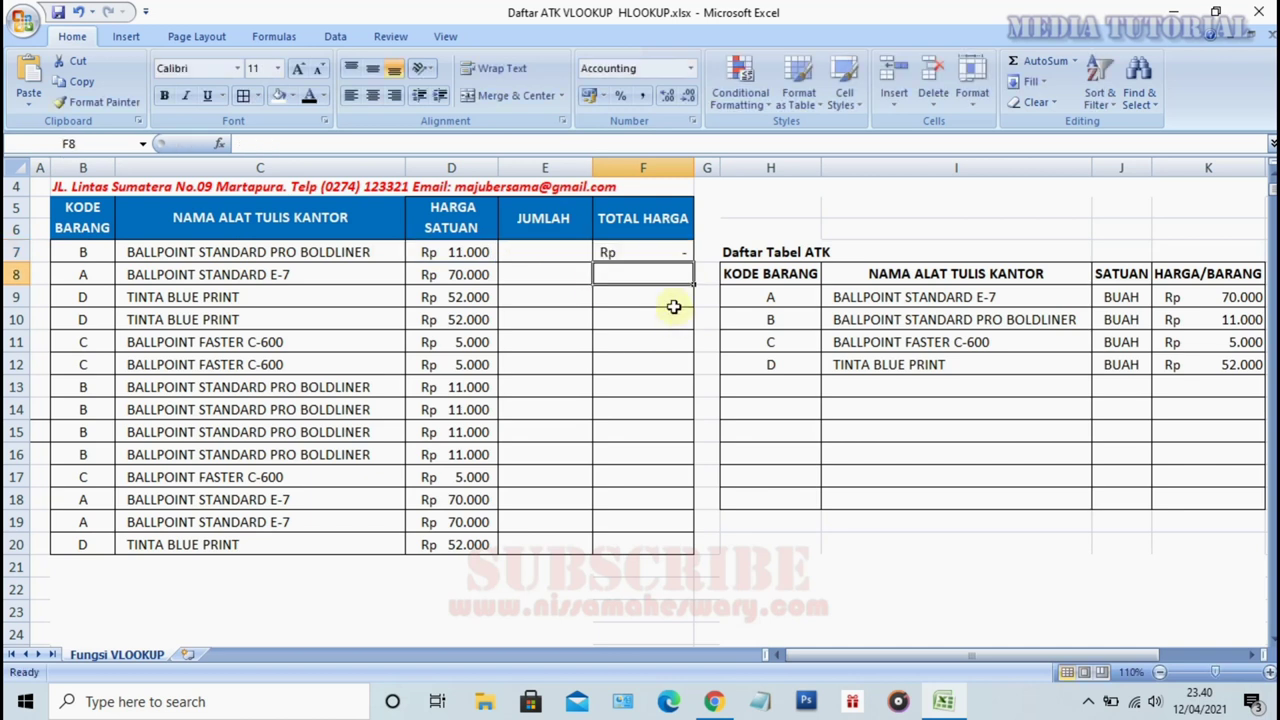
left_click(643, 252)
Enter quantity 2 in E7 so F7 shows Rp 22.000.
left_click(569, 248)
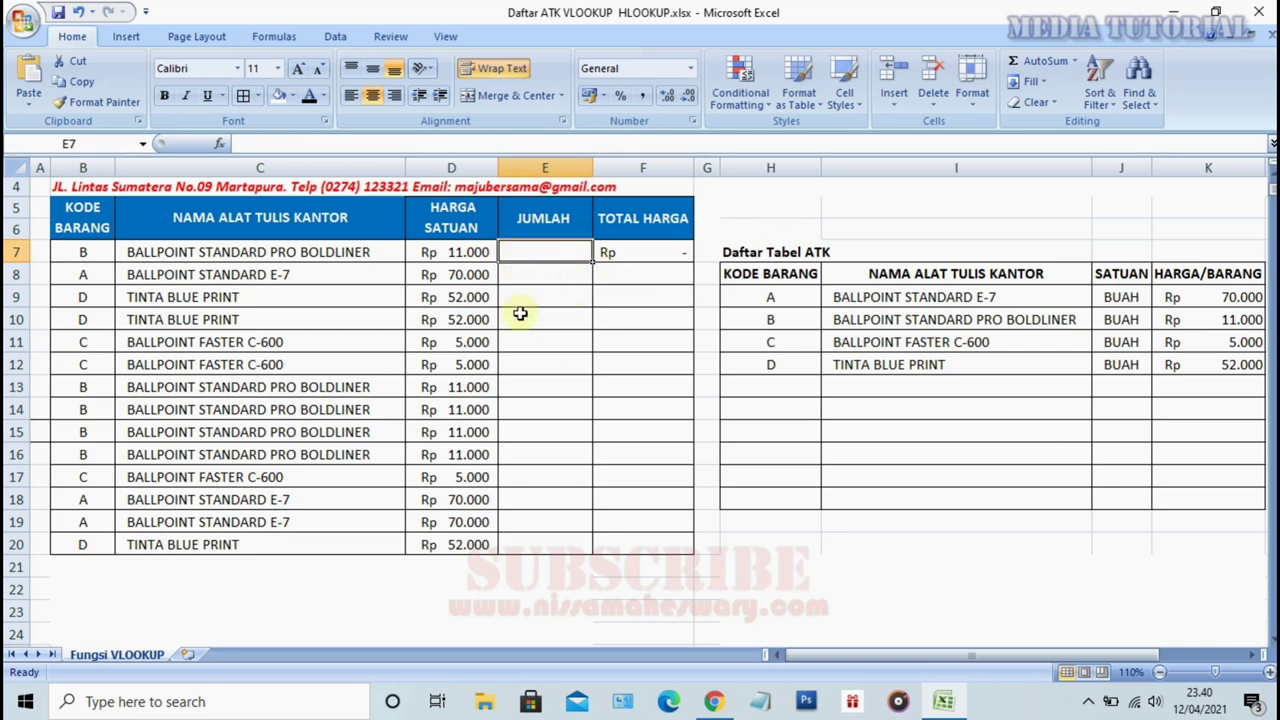
type("2")
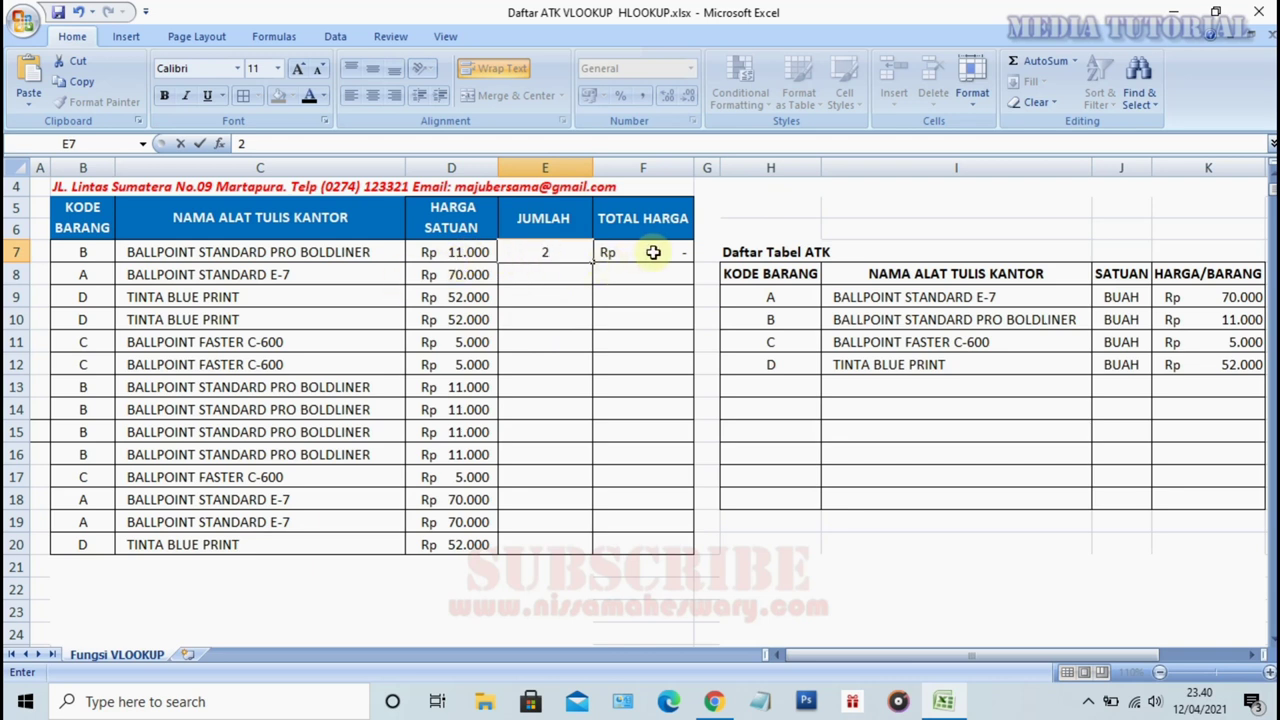
key("Return")
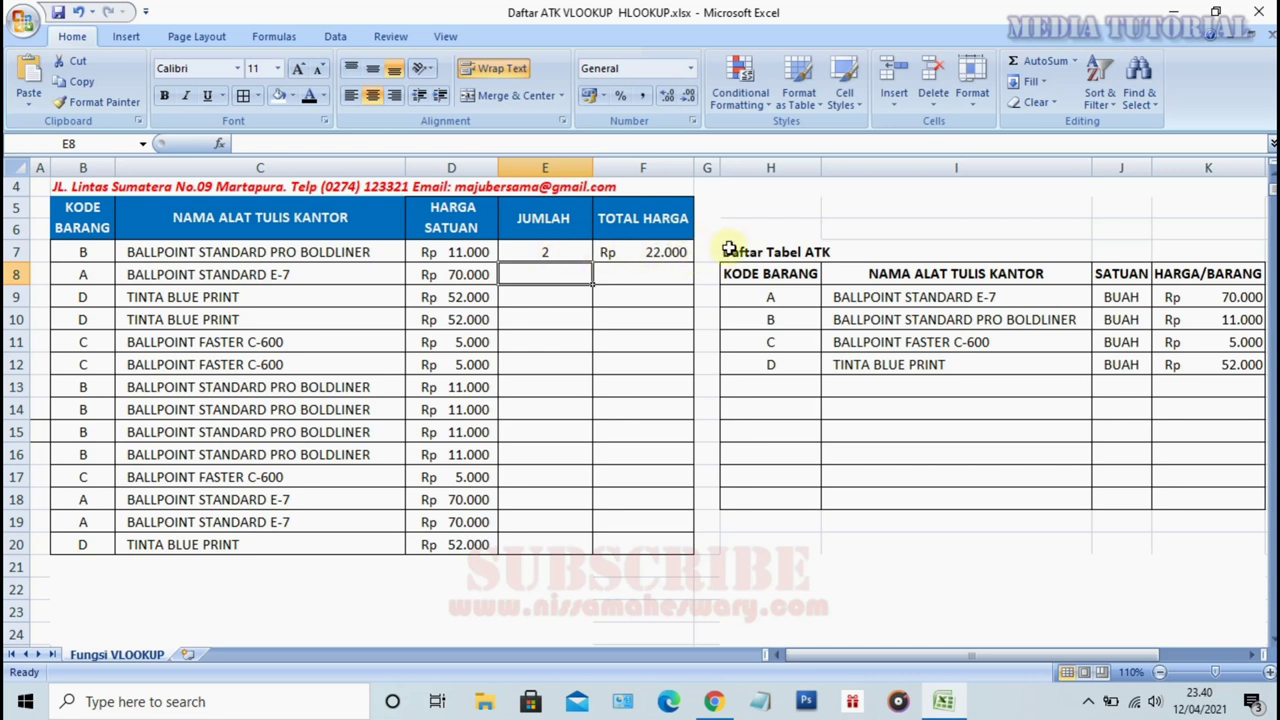
left_click_drag(568, 252, 665, 252)
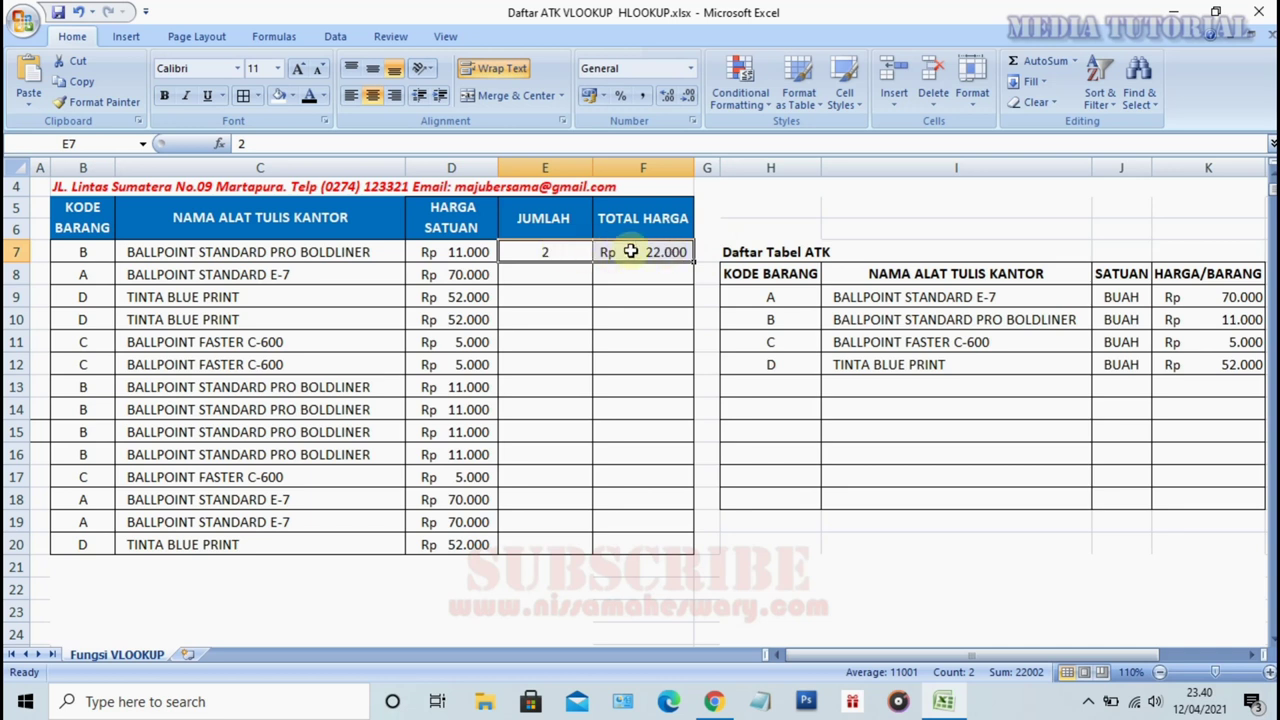
Copy E7:F7 down to row 20, then enter quantities 2, 2, 2, 1 in E8:E11.
left_click(648, 251)
mouse_move(537, 254)
left_mouse_down()
mouse_move(626, 249)
mouse_move(680, 548)
left_mouse_up()
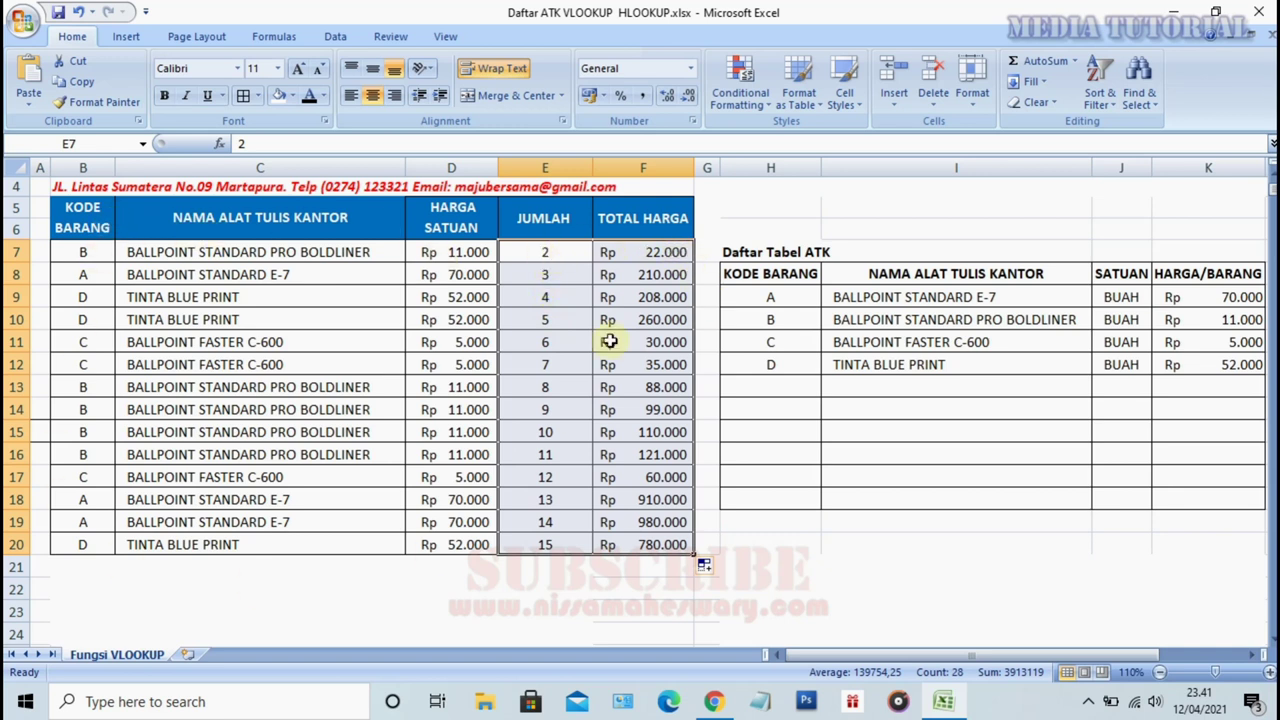
left_click(571, 275)
type("2")
key("Return")
type("2")
key("Return")
type("2")
key("Return")
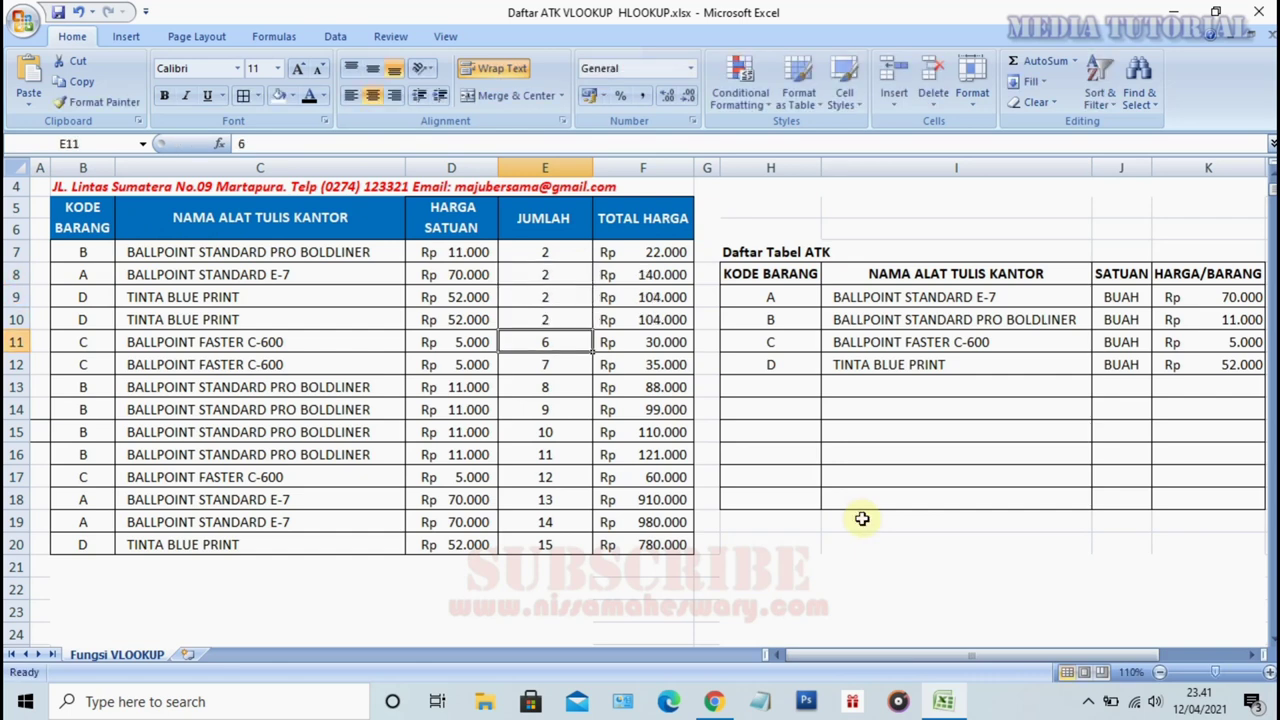
type("1")
key("Return")
Enter quantities 1, 4, 2, 1, 2, 2, 3, 1, 1 in E12:E20.
type("1")
key("Return")
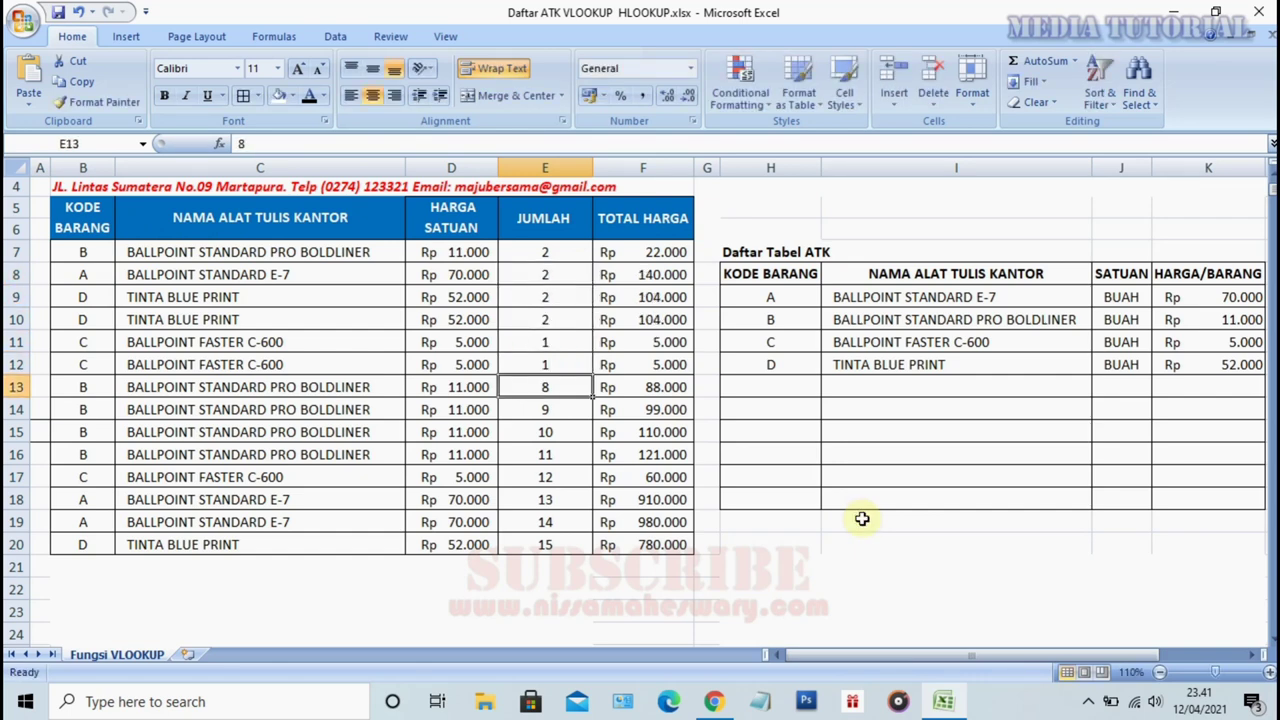
type("4")
key("Return")
type("2")
key("Return")
type("1")
key("Return")
type("2")
key("Return")
type("2")
key("Return")
type("3")
key("Return")
type("1")
key("Return")
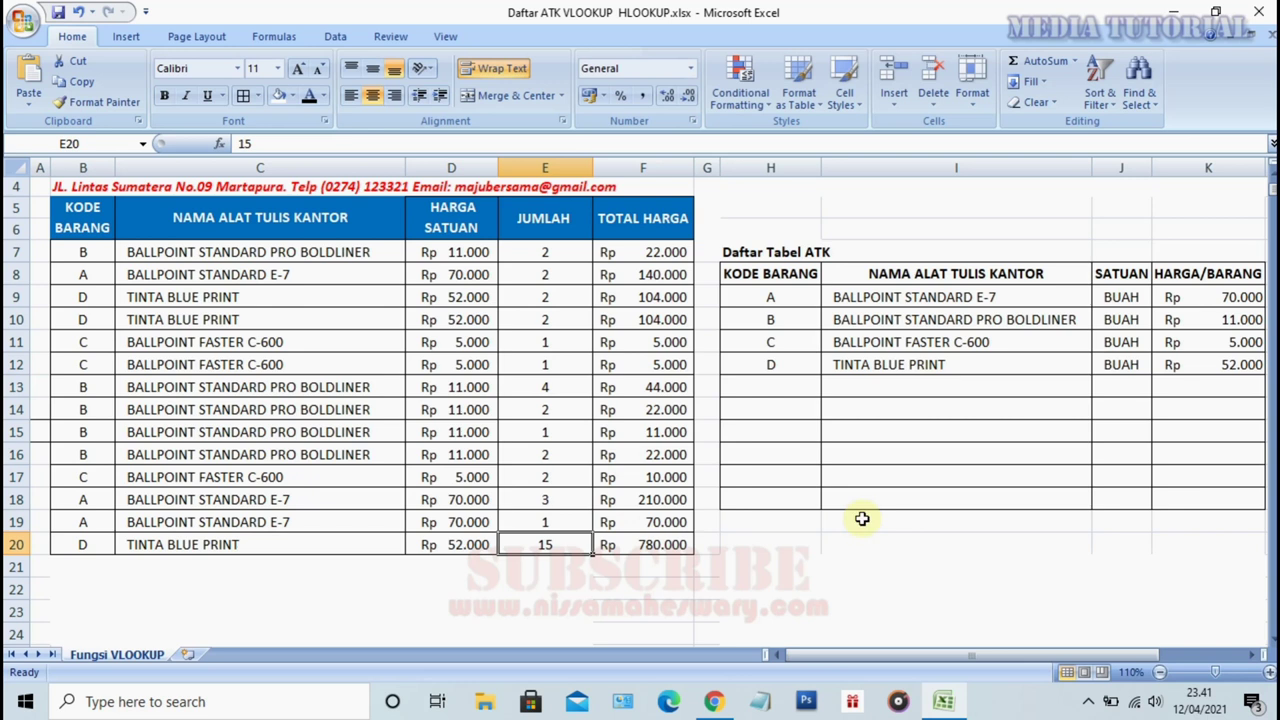
type("1")
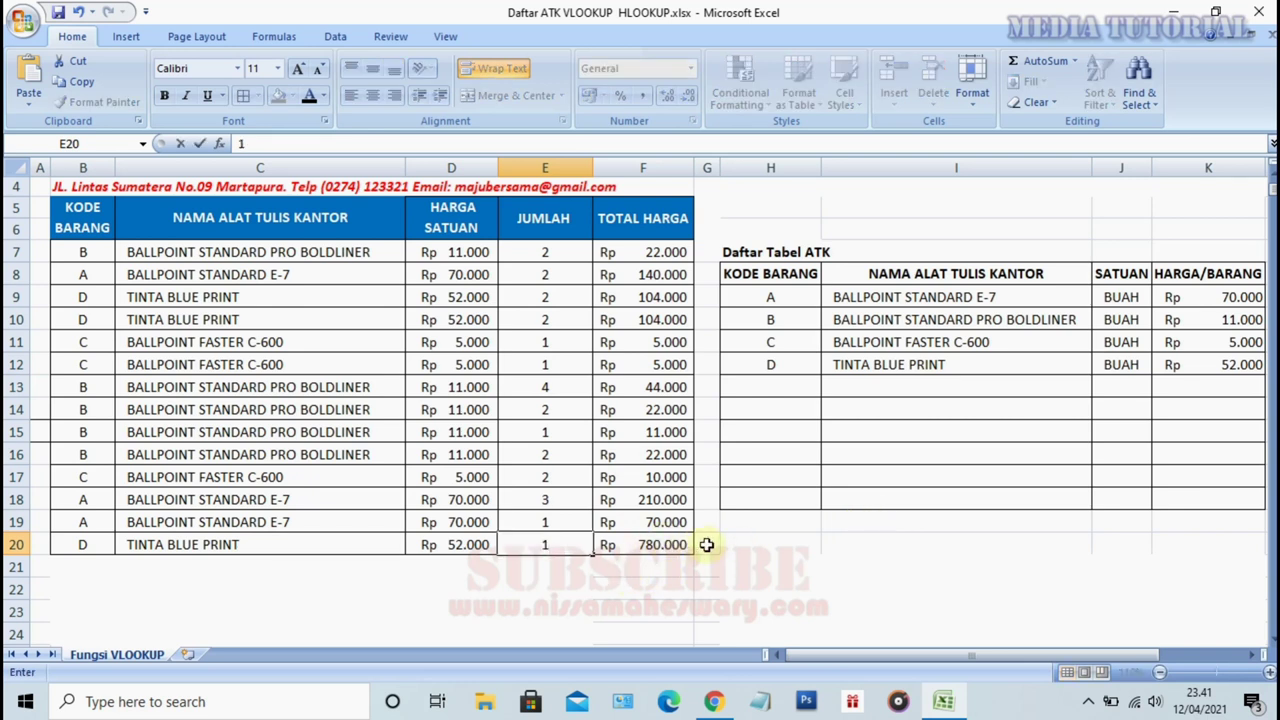
key("Return")
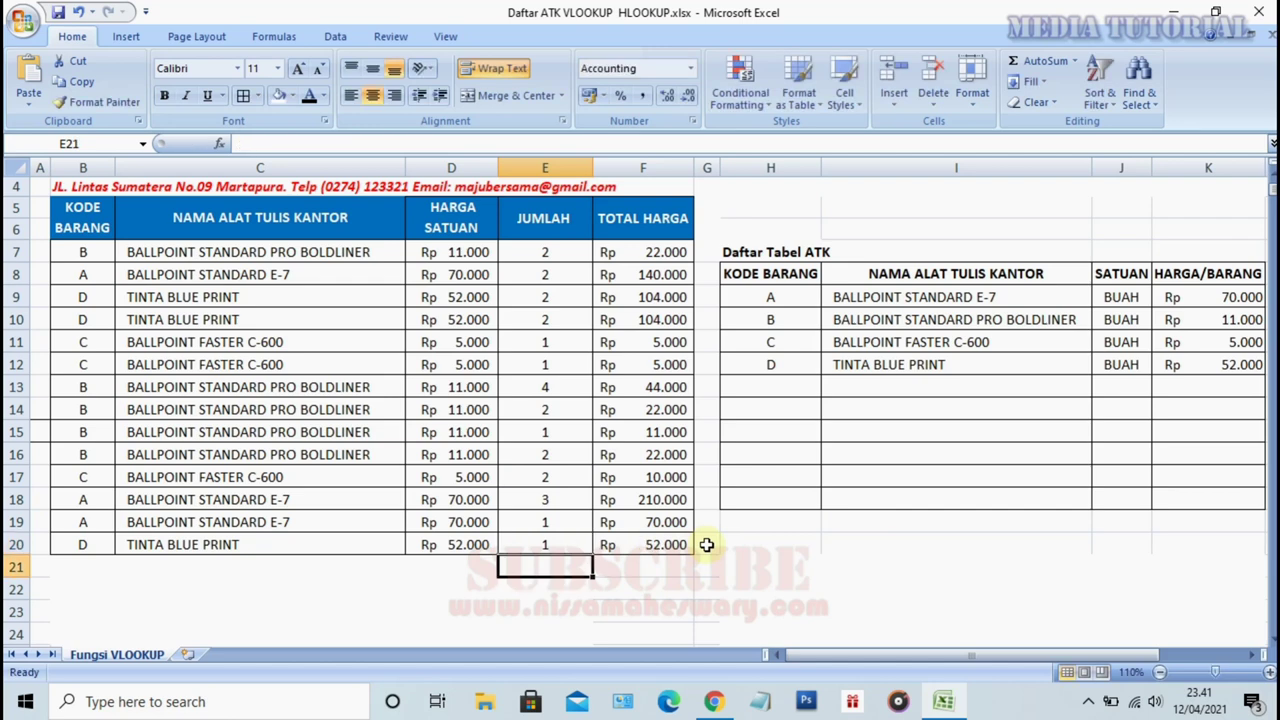
left_click(810, 545)
Apply All Borders to B20:F27 so empty rows 21–27 join the invoice table.
scroll(270, 490, "up", 1)
scroll(270, 490, "down", 1)
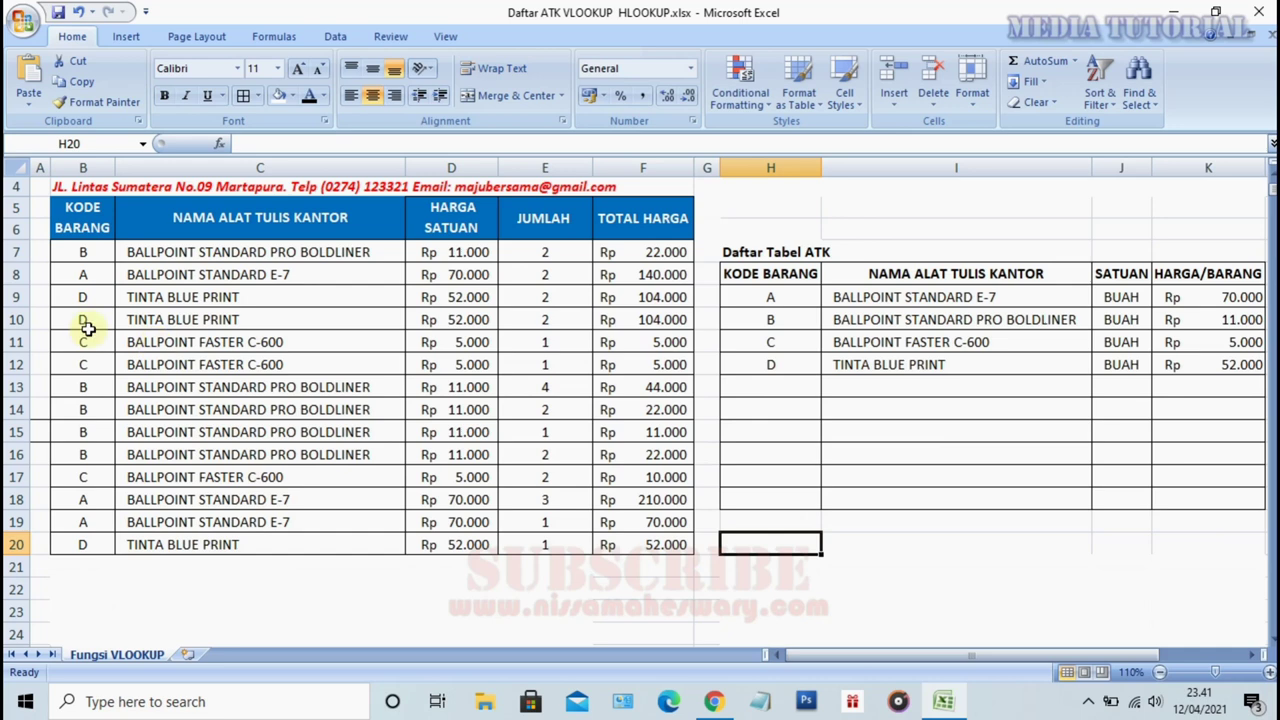
scroll(266, 445, "up", 1)
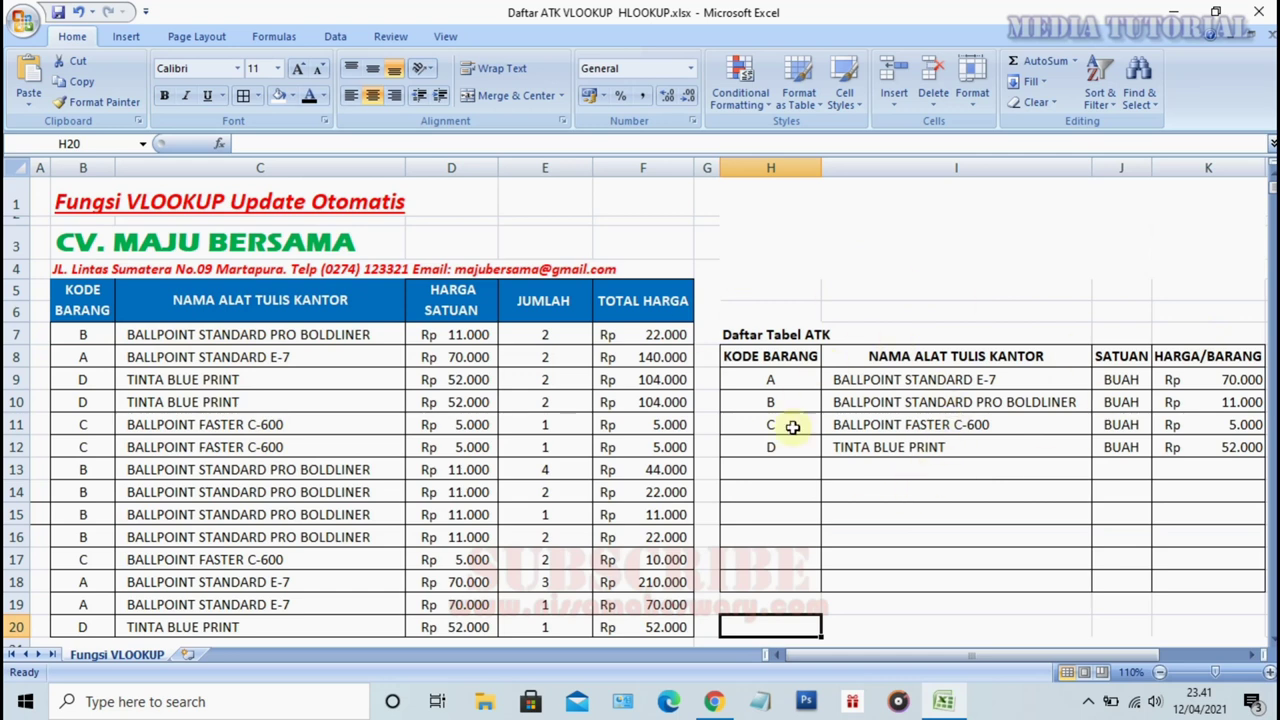
scroll(320, 608, "down", 1)
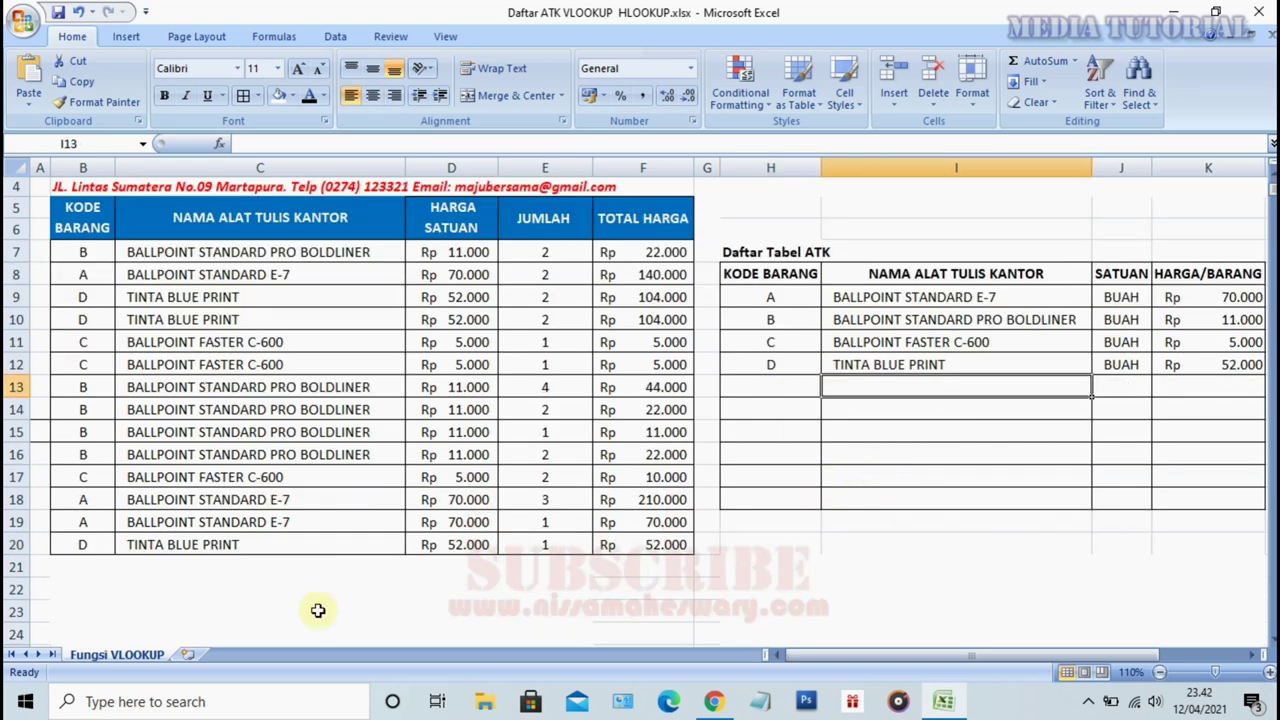
scroll(86, 514, "down", 1)
mouse_move(63, 484)
left_mouse_down()
mouse_move(582, 597)
mouse_move(643, 570)
left_mouse_up()
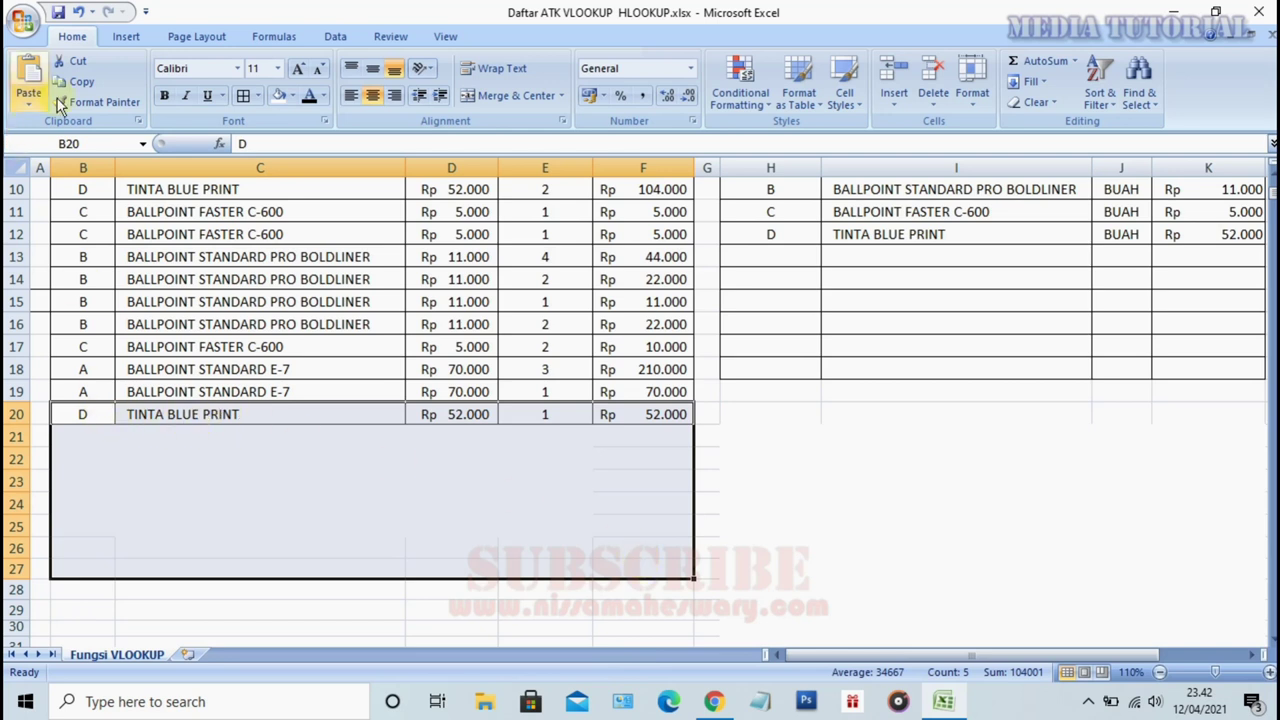
left_click(243, 95)
left_click(172, 431)
left_click(95, 436)
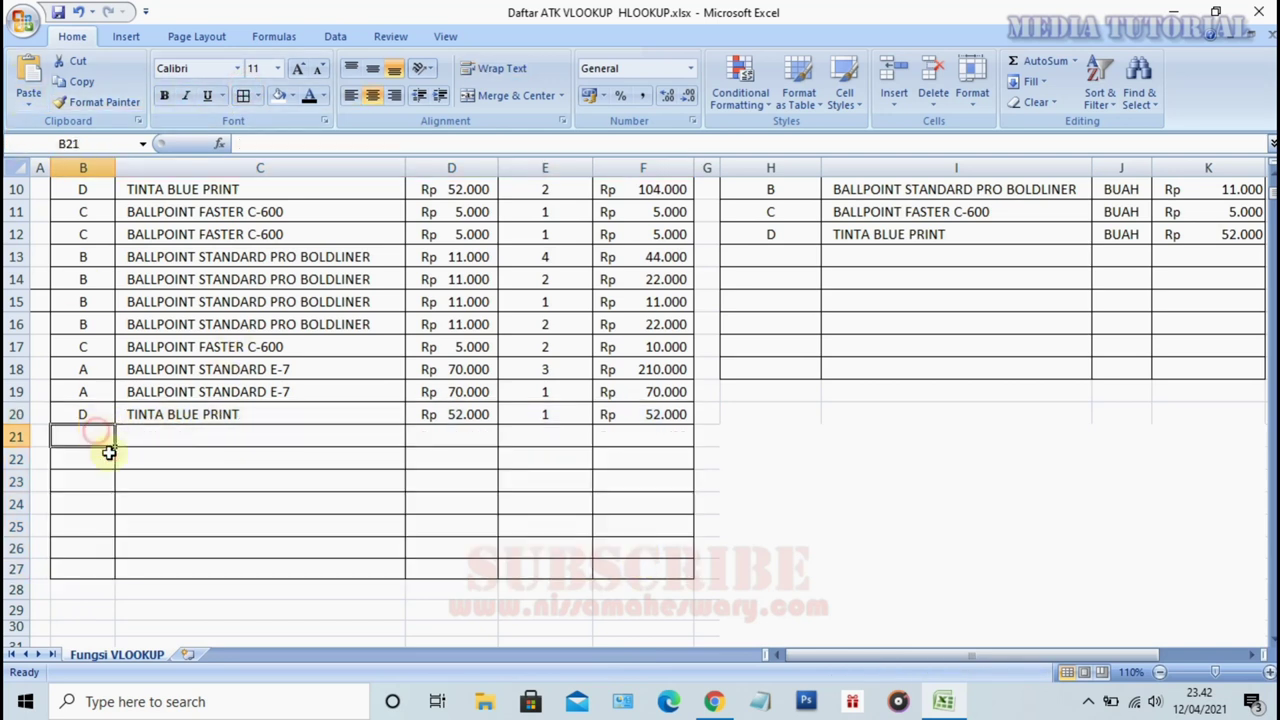
scroll(114, 437, "up", 1)
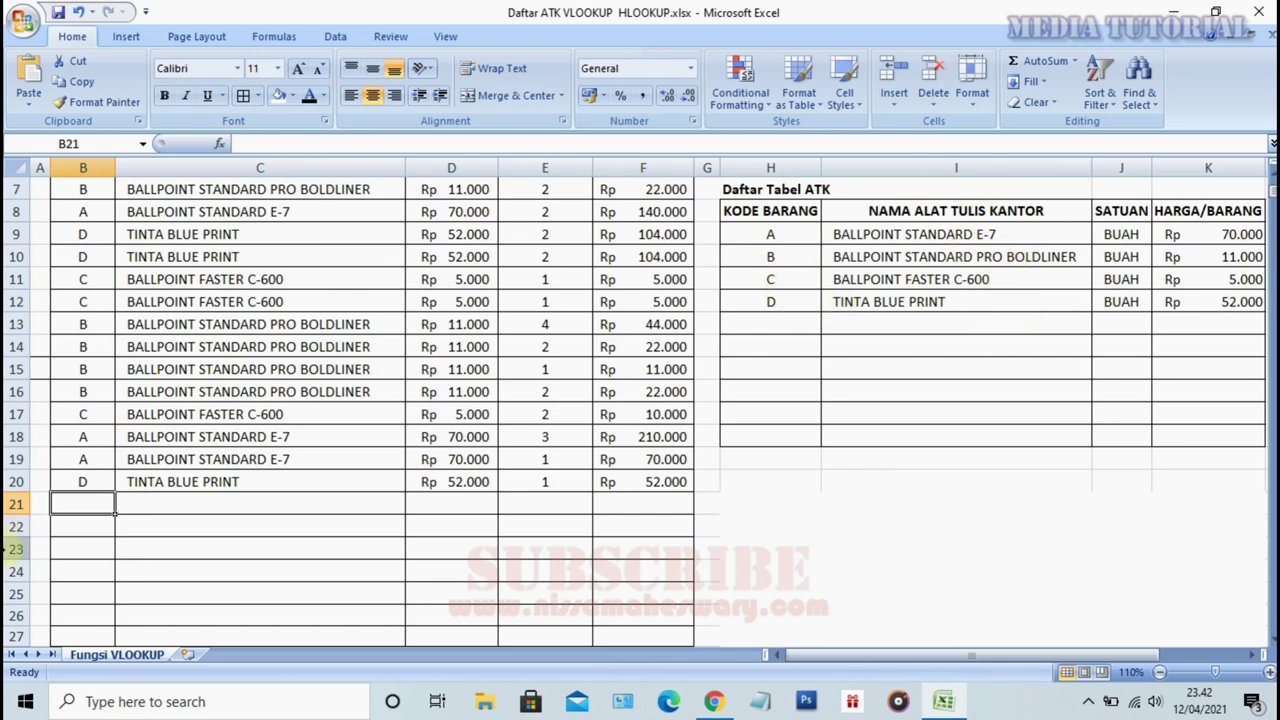
Enter item code E in B21 and look over the ATK list's empty rows.
type("E")
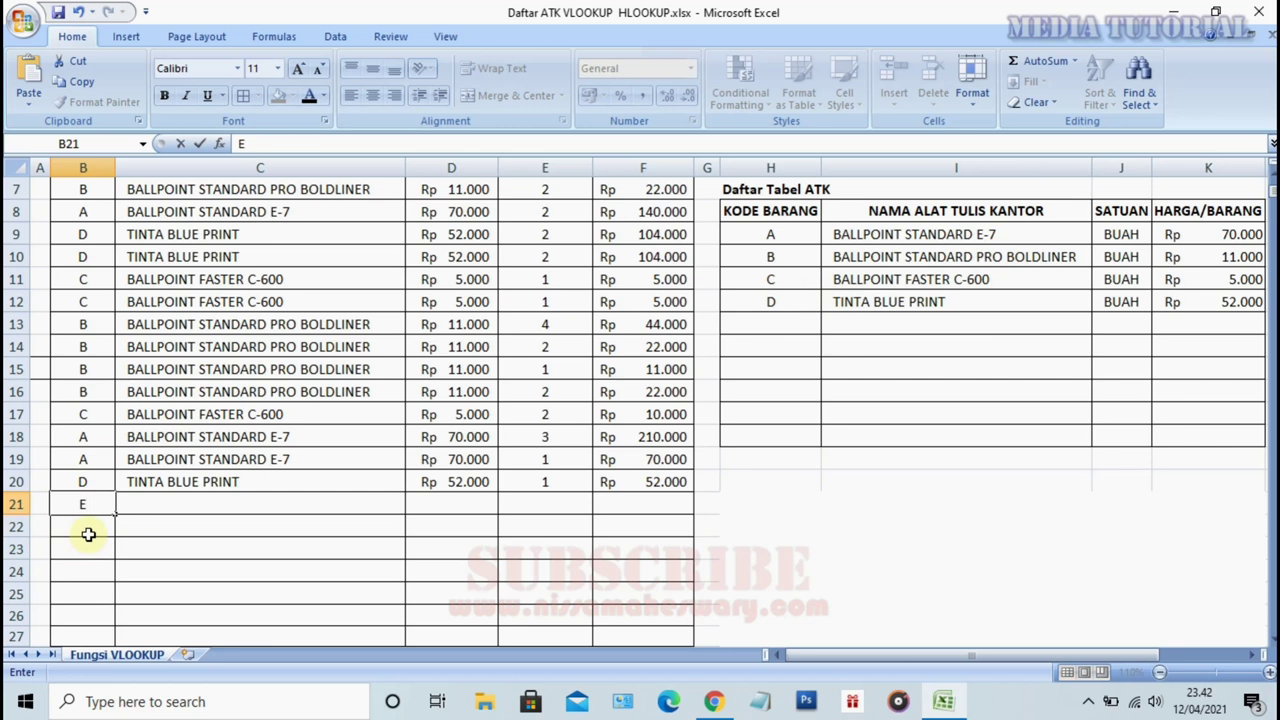
key("Return")
left_click(97, 502)
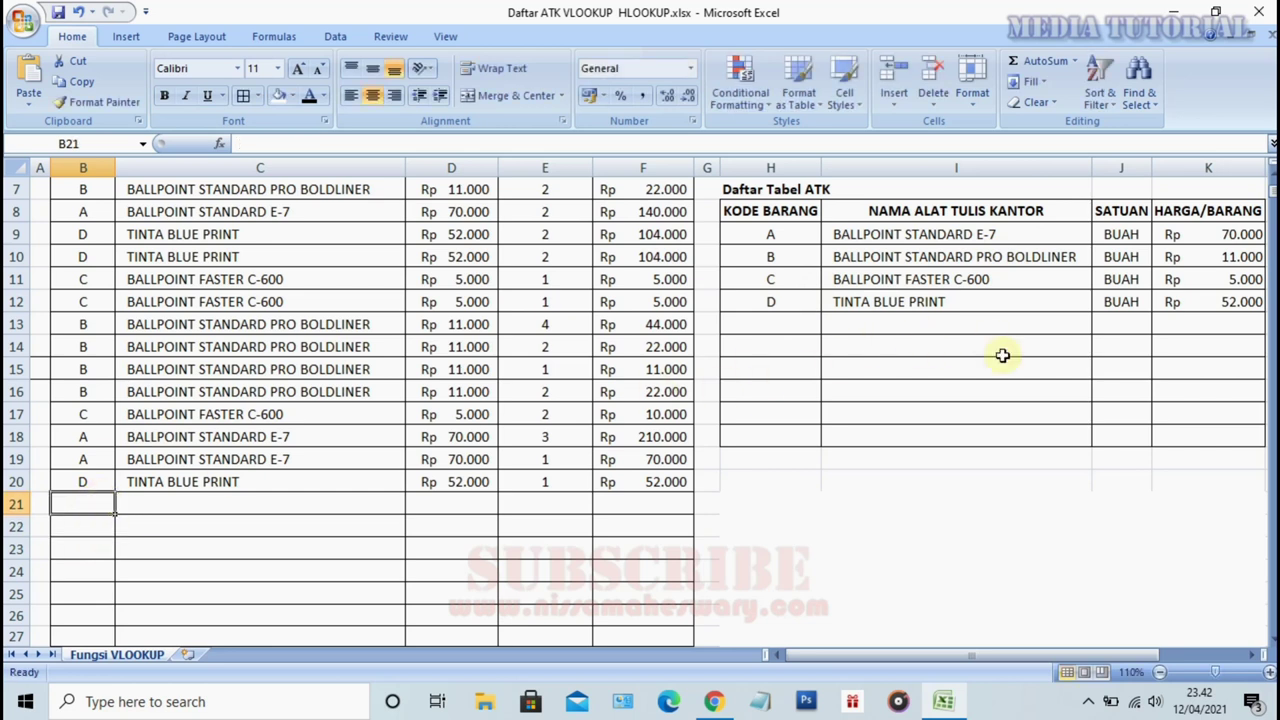
scroll(108, 525, "up", 2)
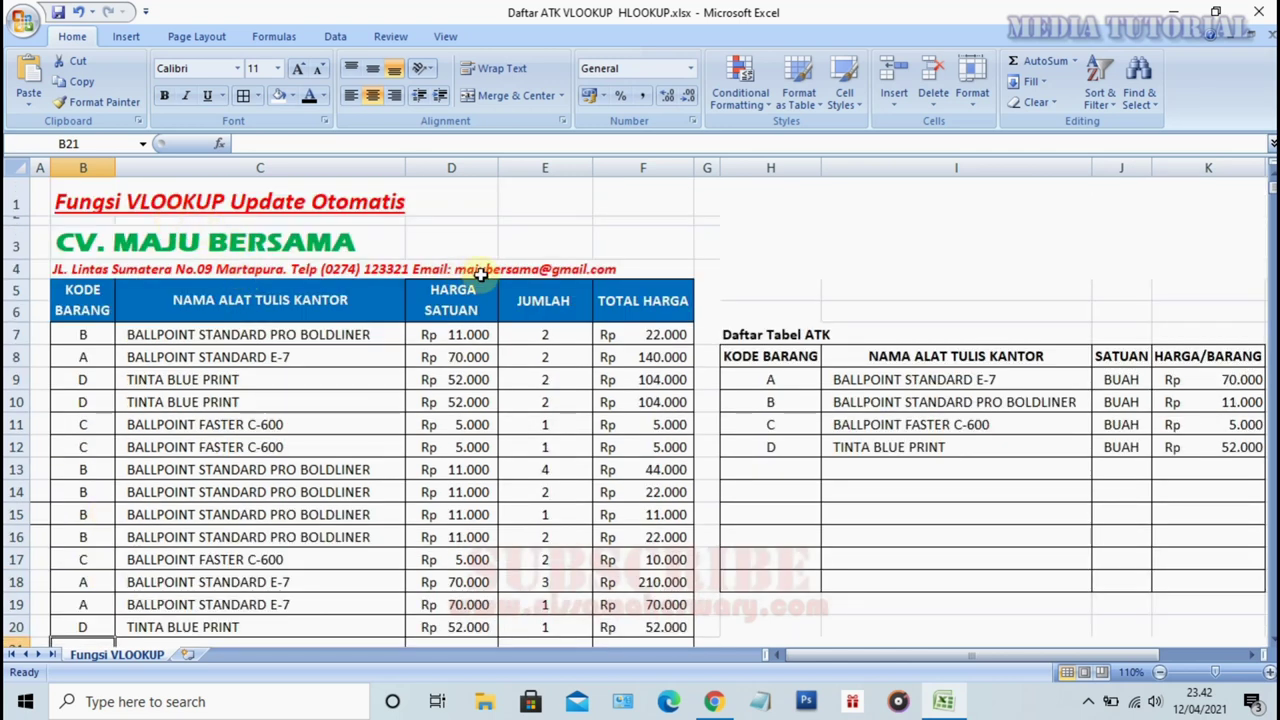
scroll(989, 475, "down", 1)
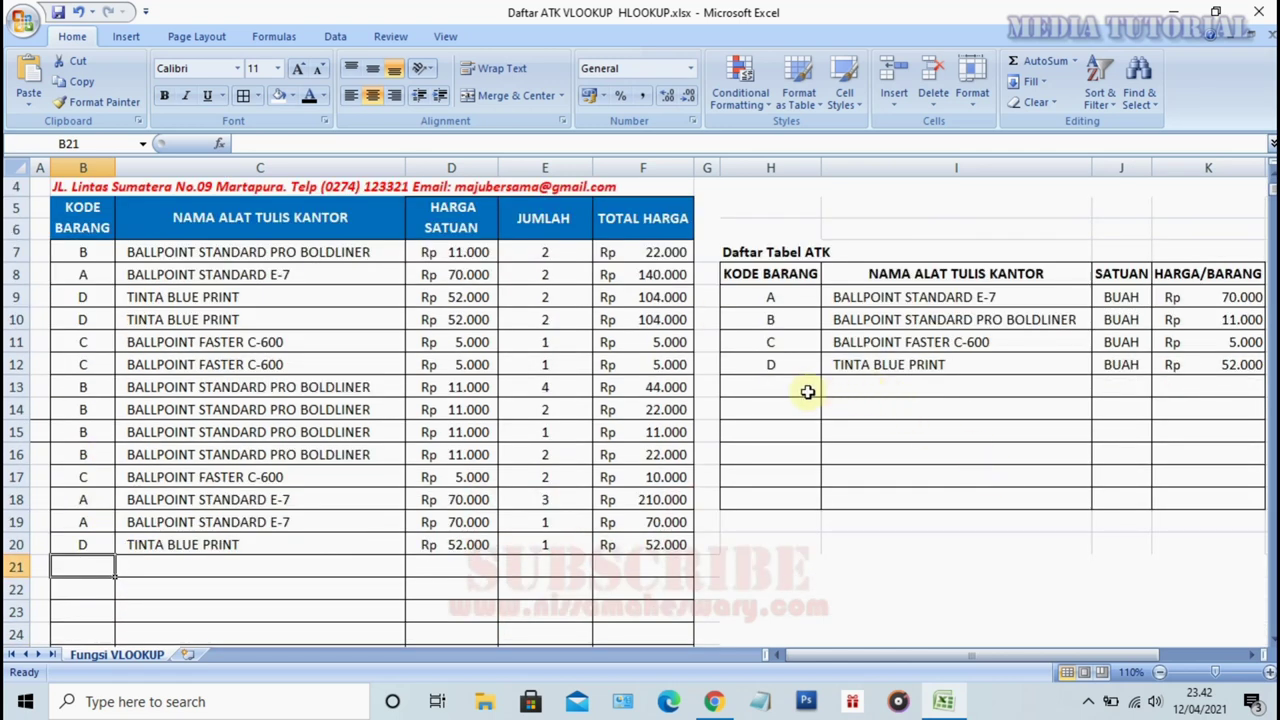
left_click(771, 389)
left_click(775, 408)
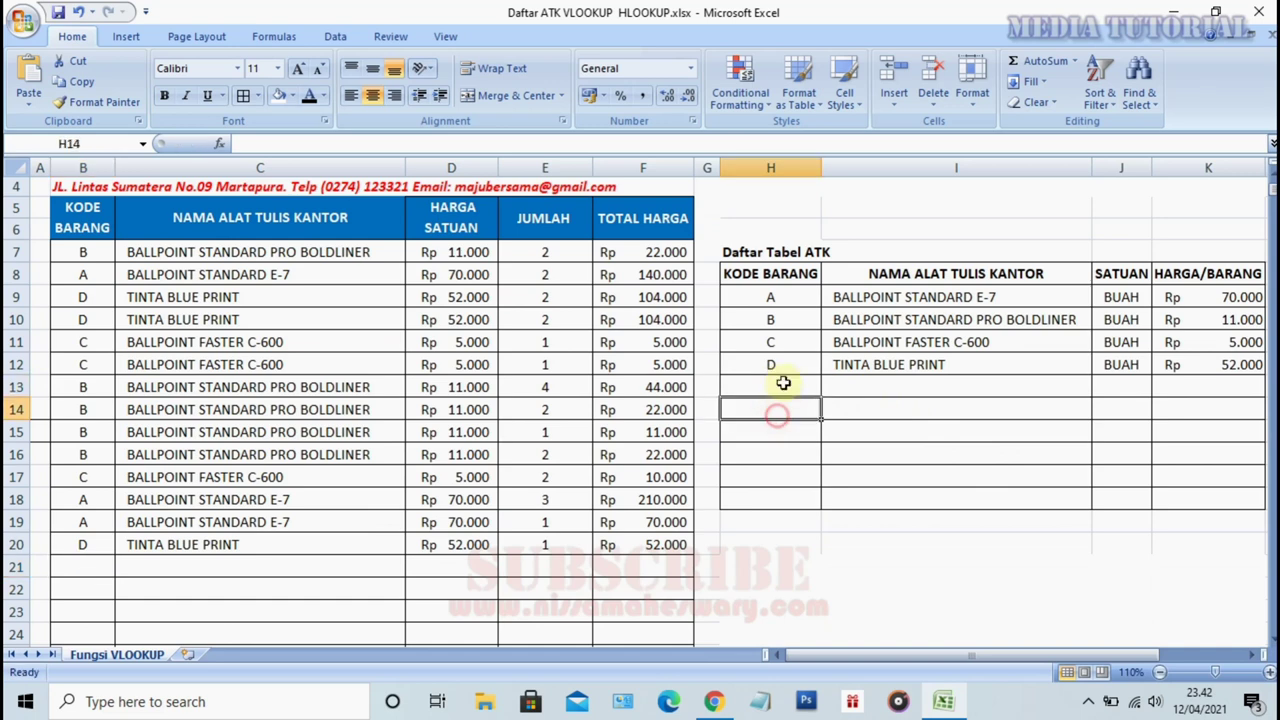
scroll(91, 531, "down", 1)
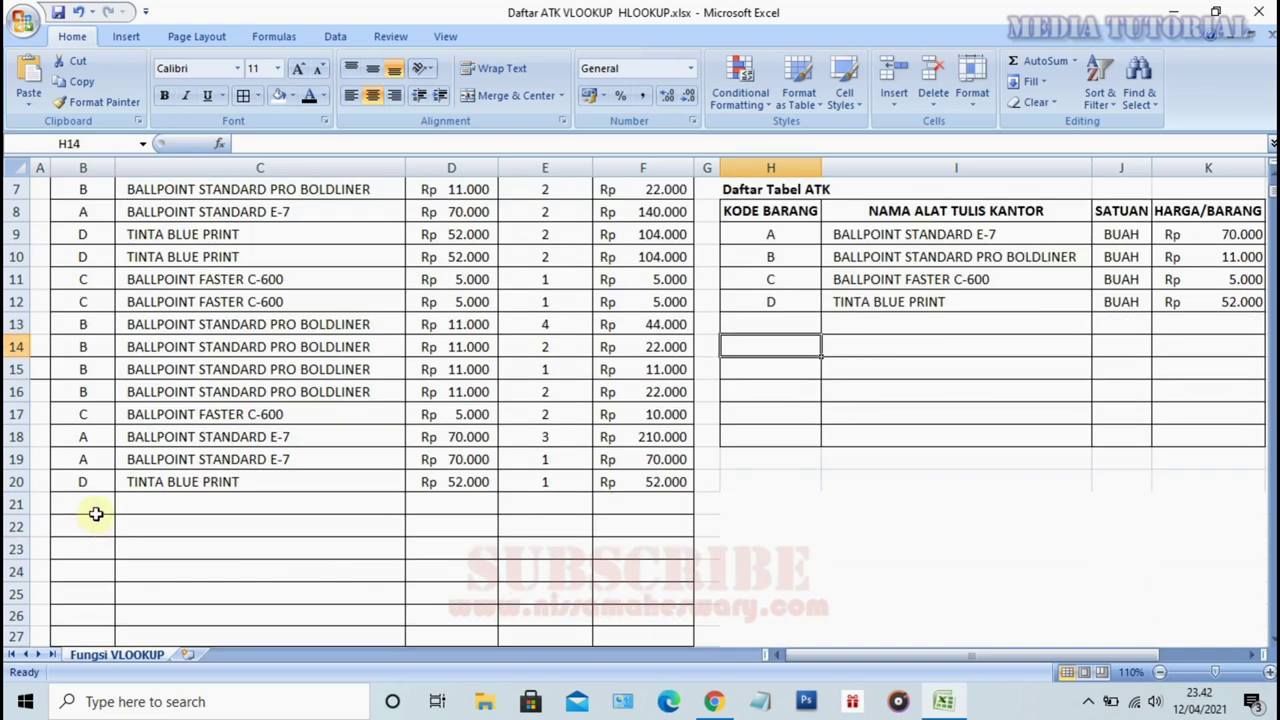
left_click(90, 500)
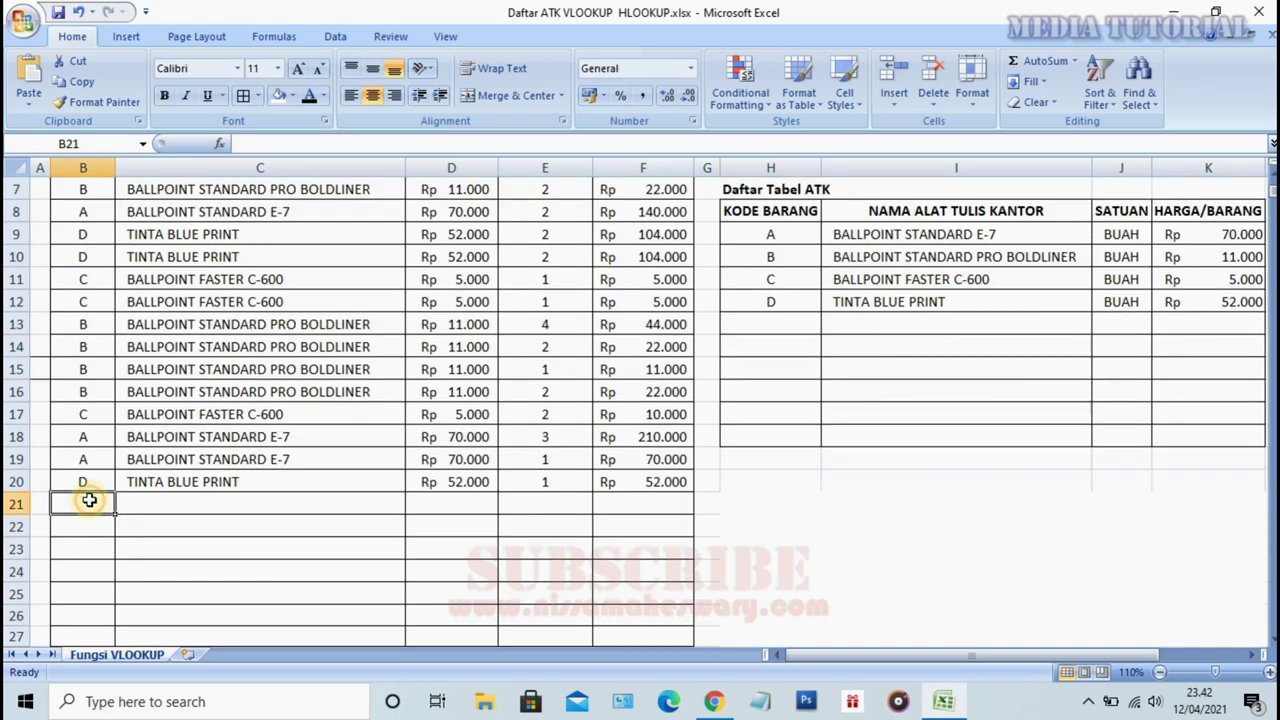
Copy C20's item-name lookup down to C24, where code E returns #N/A.
left_click(190, 482)
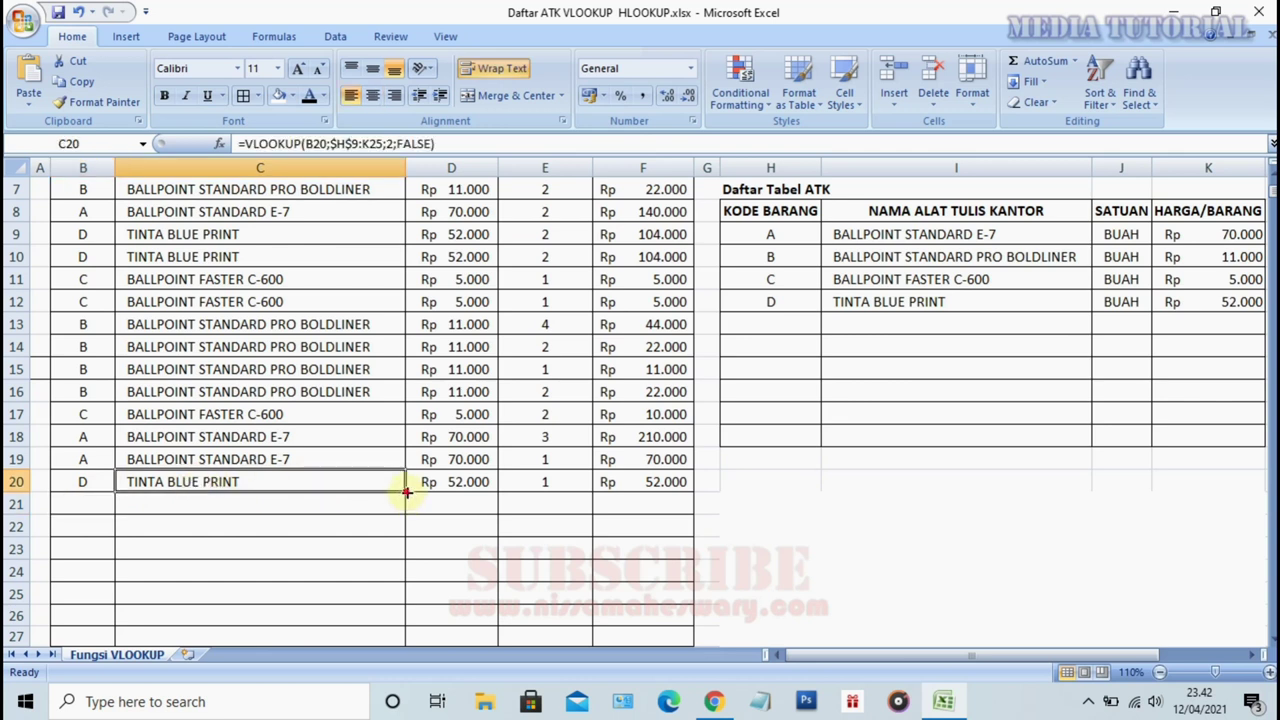
left_click_drag(407, 491, 409, 572)
left_click(70, 503)
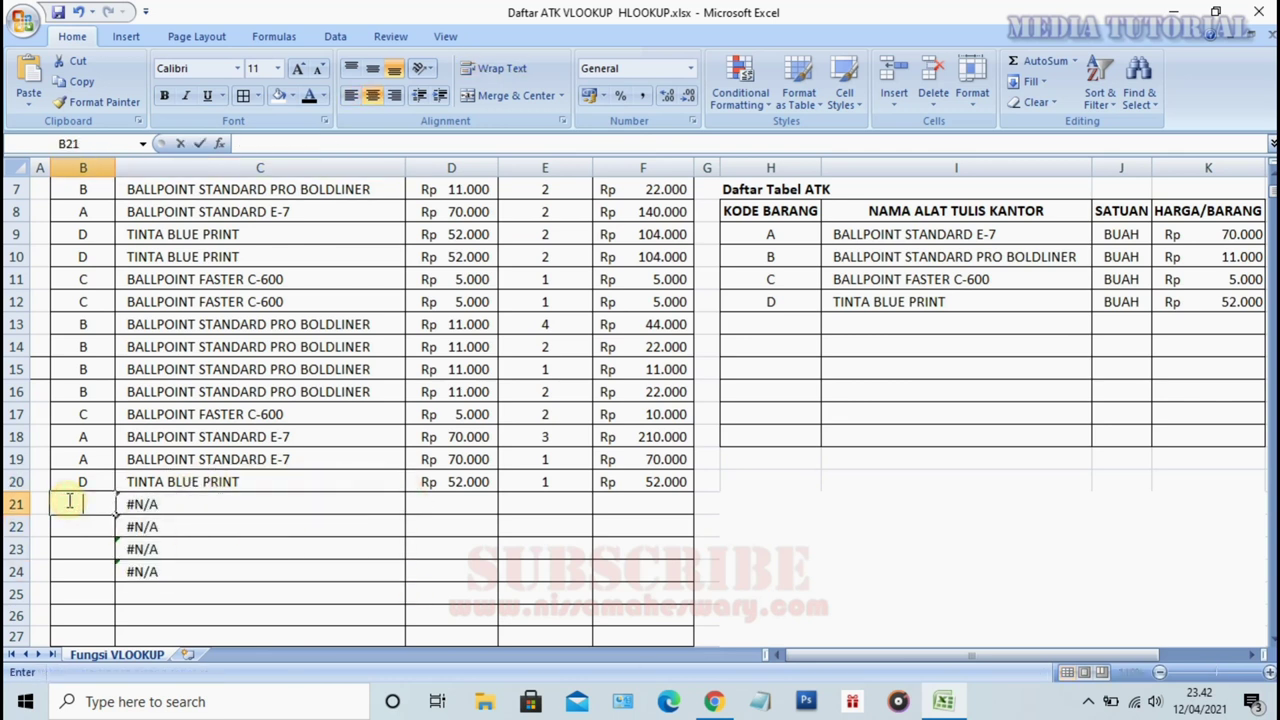
type("E")
key("Return")
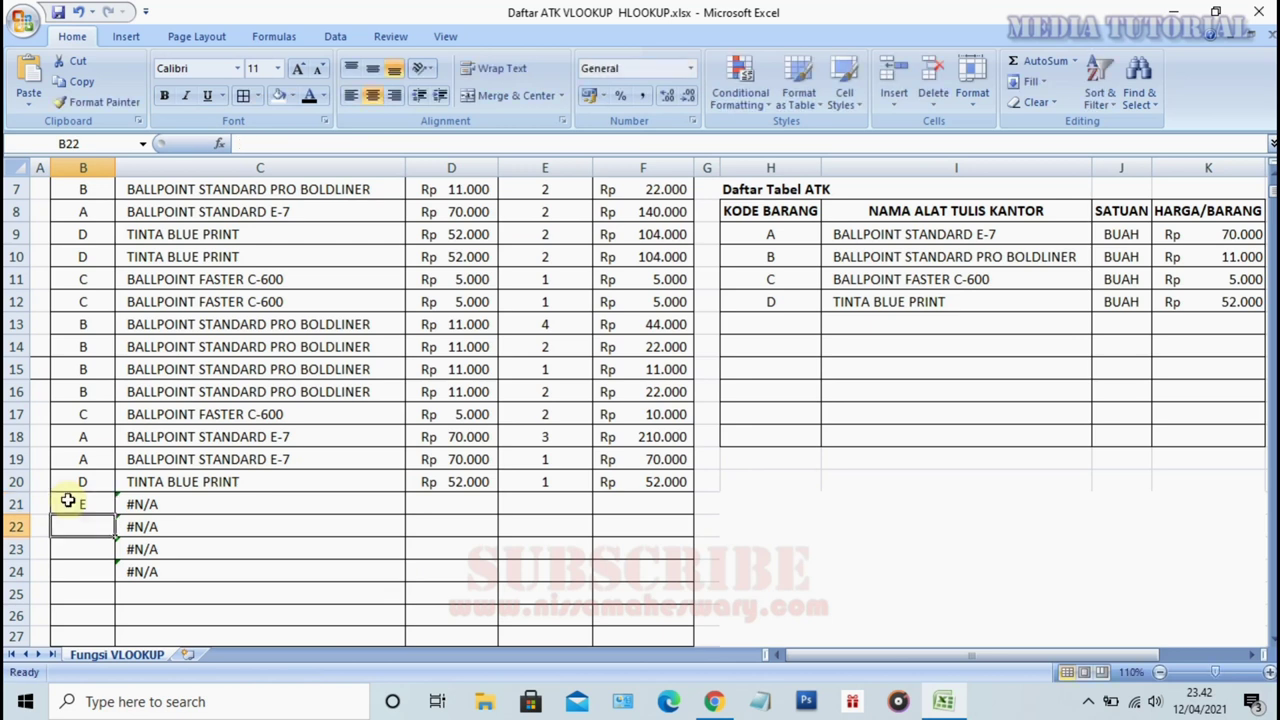
left_click(771, 322)
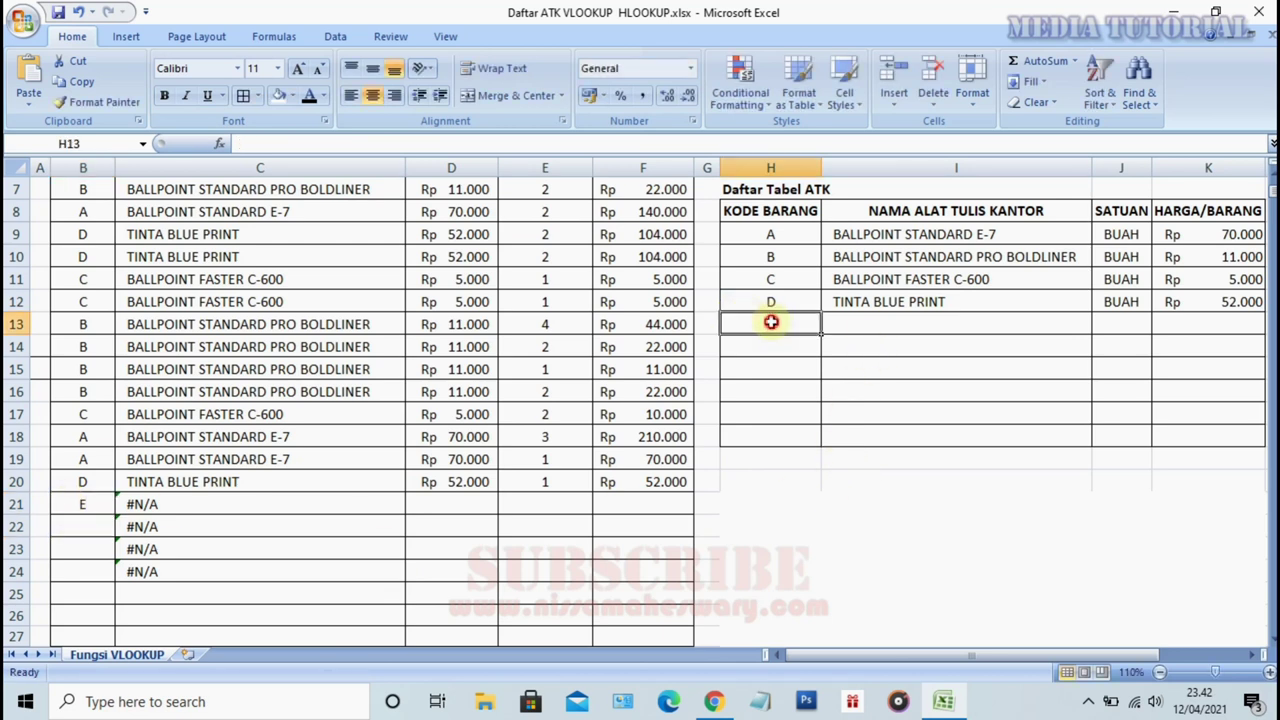
Add item codes E through J to the ATK list in H13:H18.
left_click(97, 506)
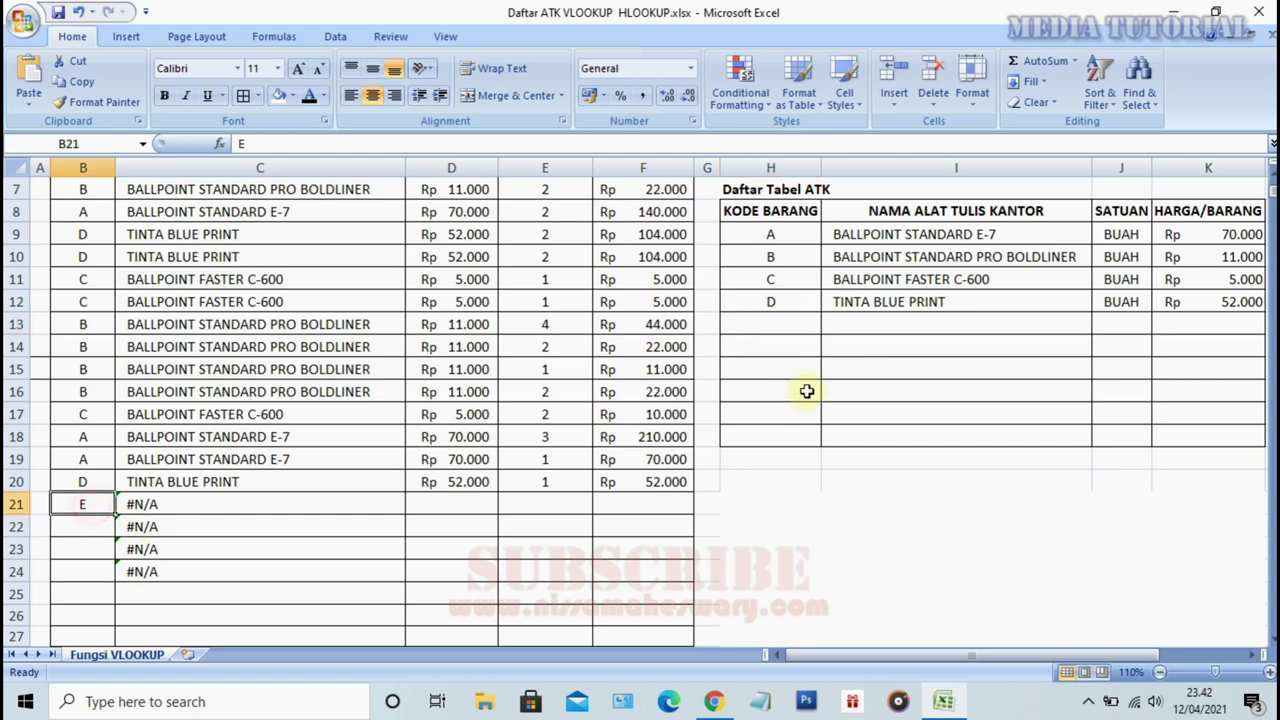
left_click(776, 323)
type("E")
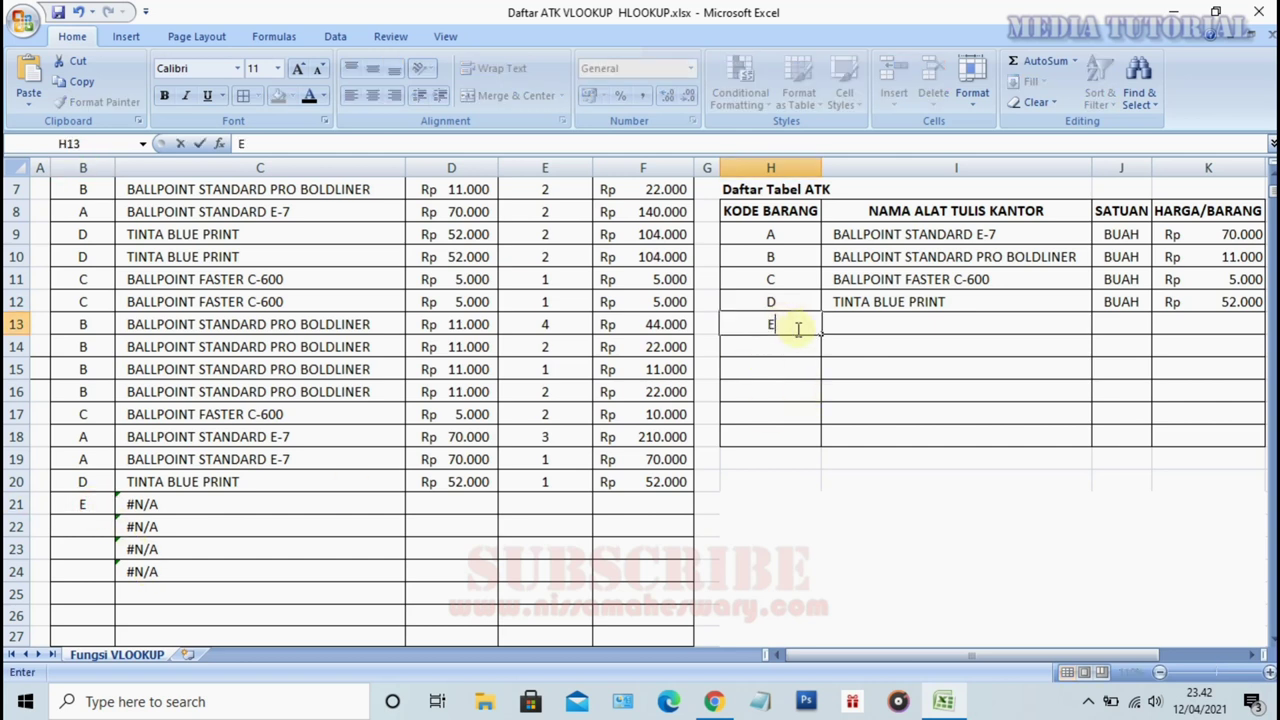
key("Return")
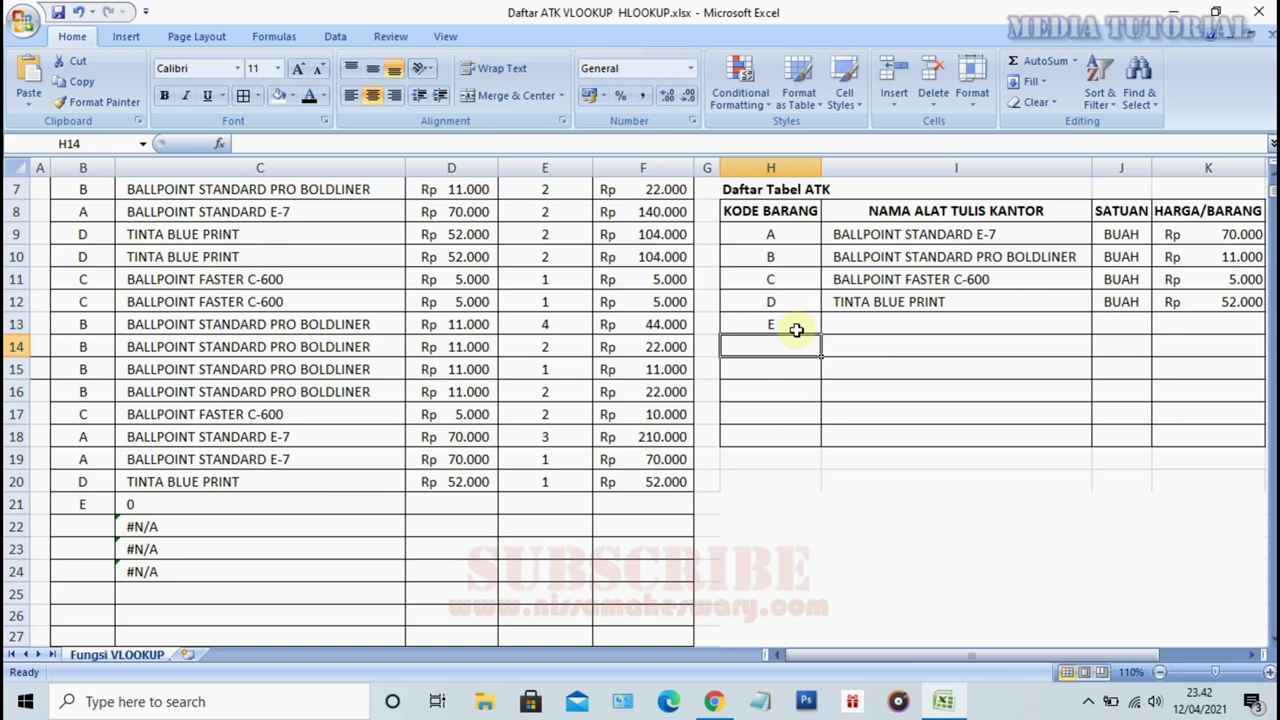
type("F G H IJ")
key("Return")
key("Up")
type("I J")
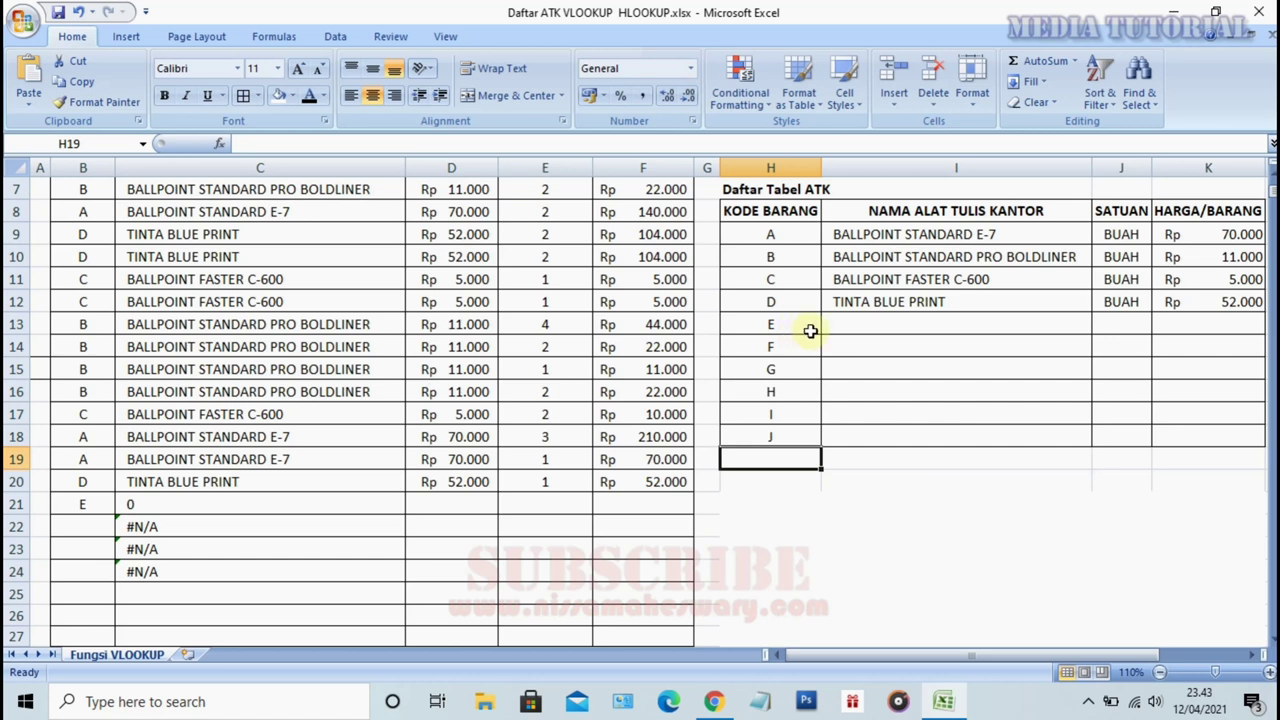
Name items E–J KERTAS, GUNTING, LEM, MAP, PENGGARIS and STABILLO.
left_click(857, 330)
type("KER")
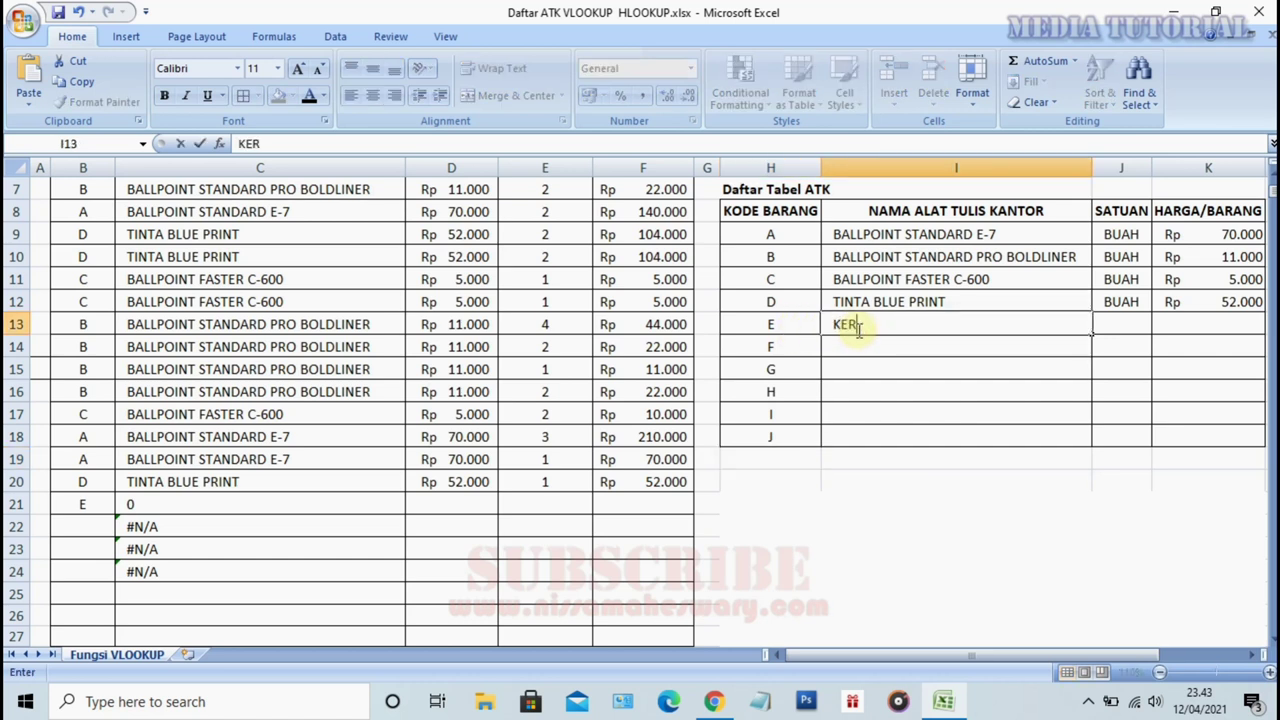
type("TAS")
key("Return")
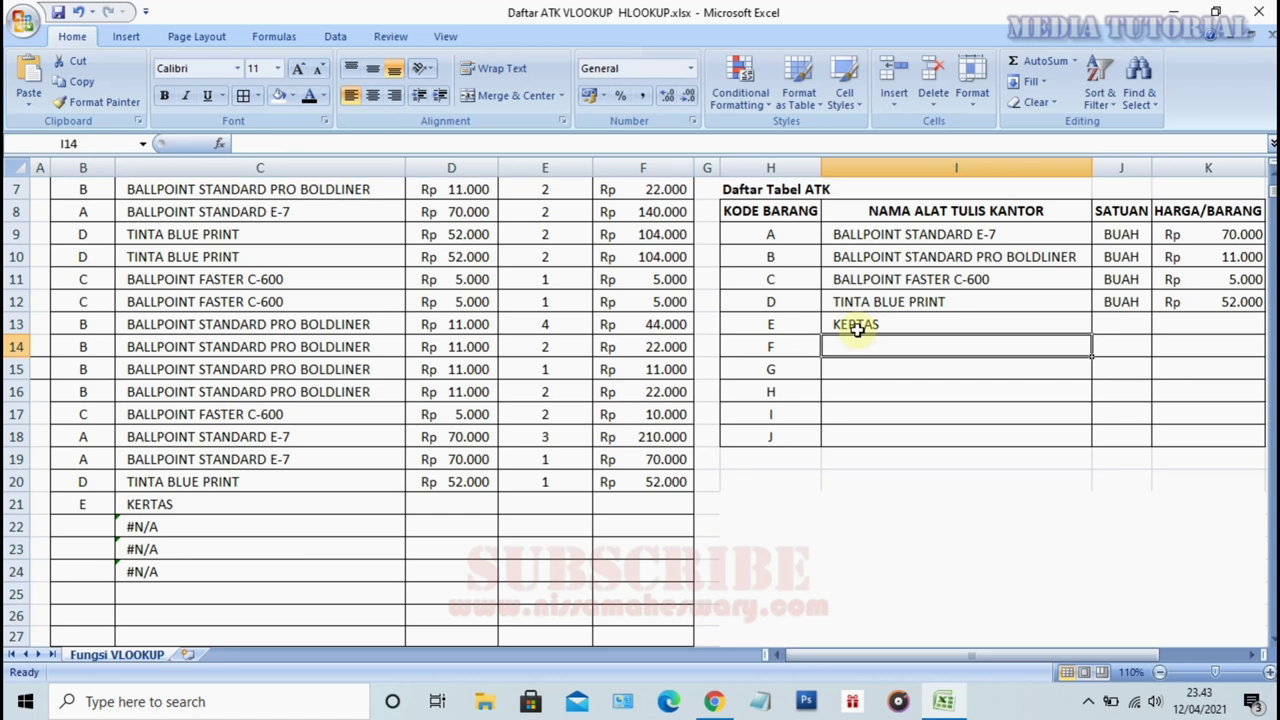
type("GUNT")
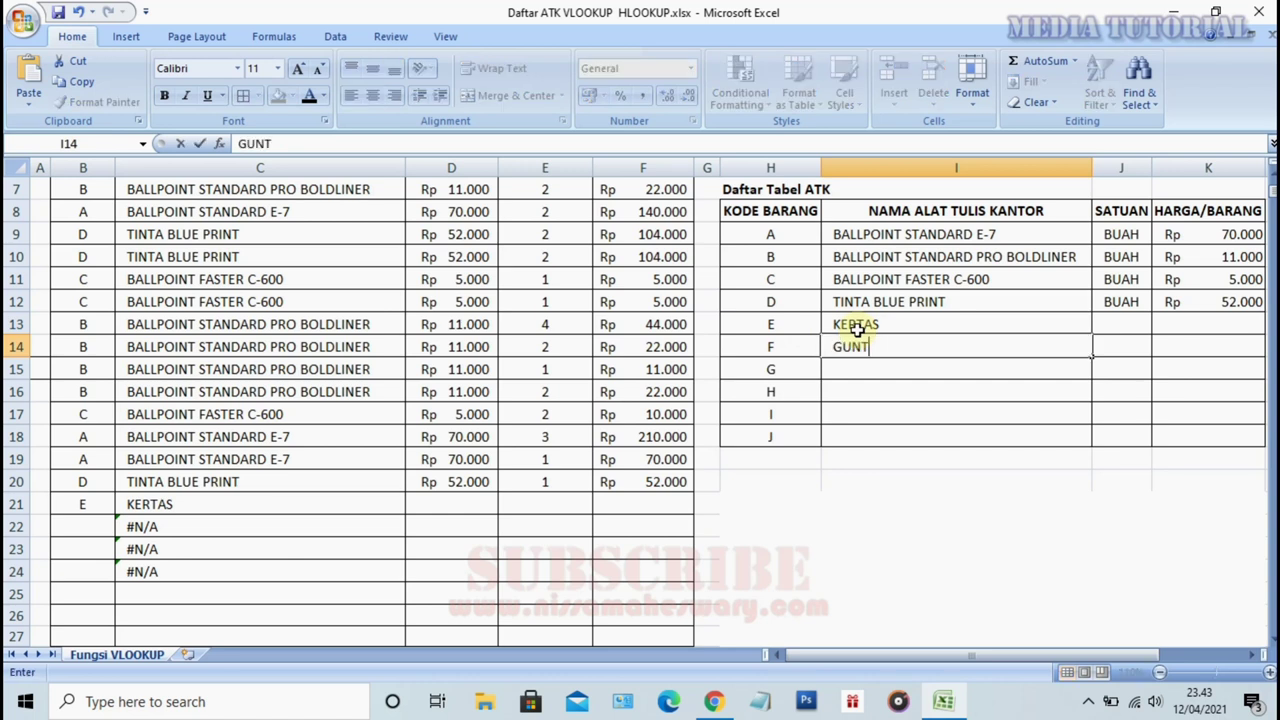
type("ING")
key("Return")
type("LEM")
key("Return")
type("MAP")
key("Return")
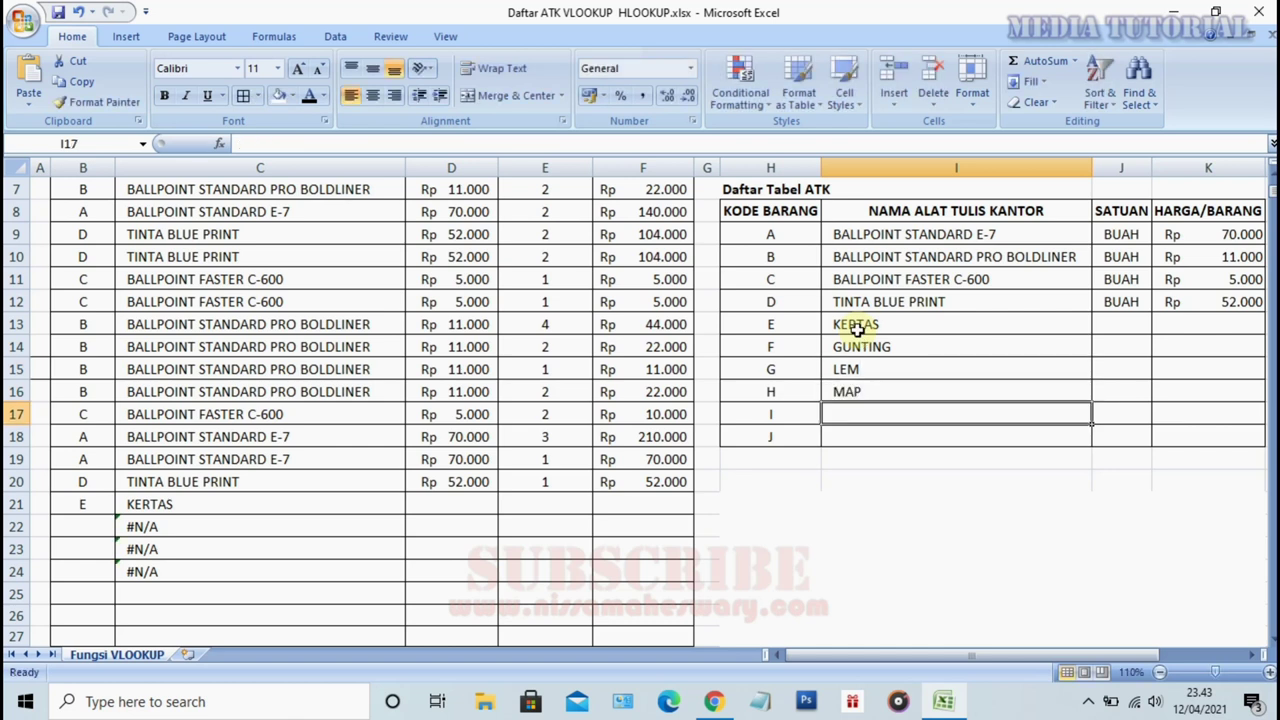
type("PENGGARI")
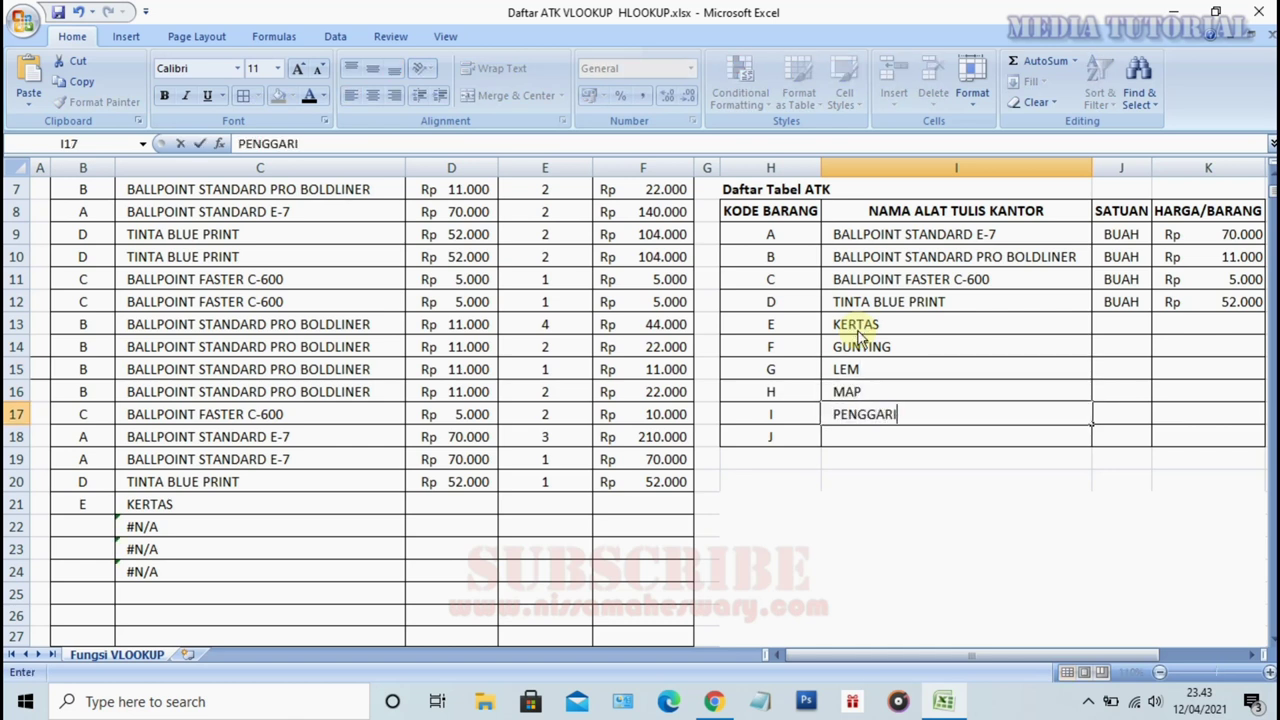
type("S")
key("Return")
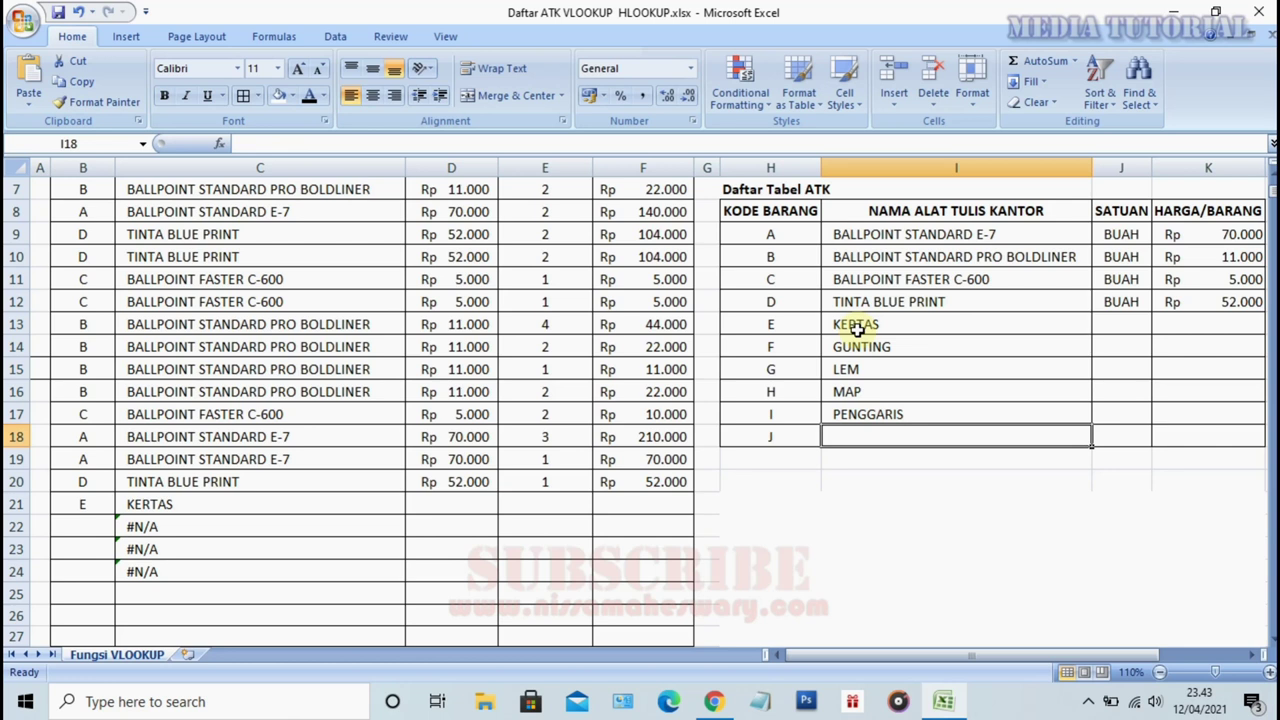
type("ST")
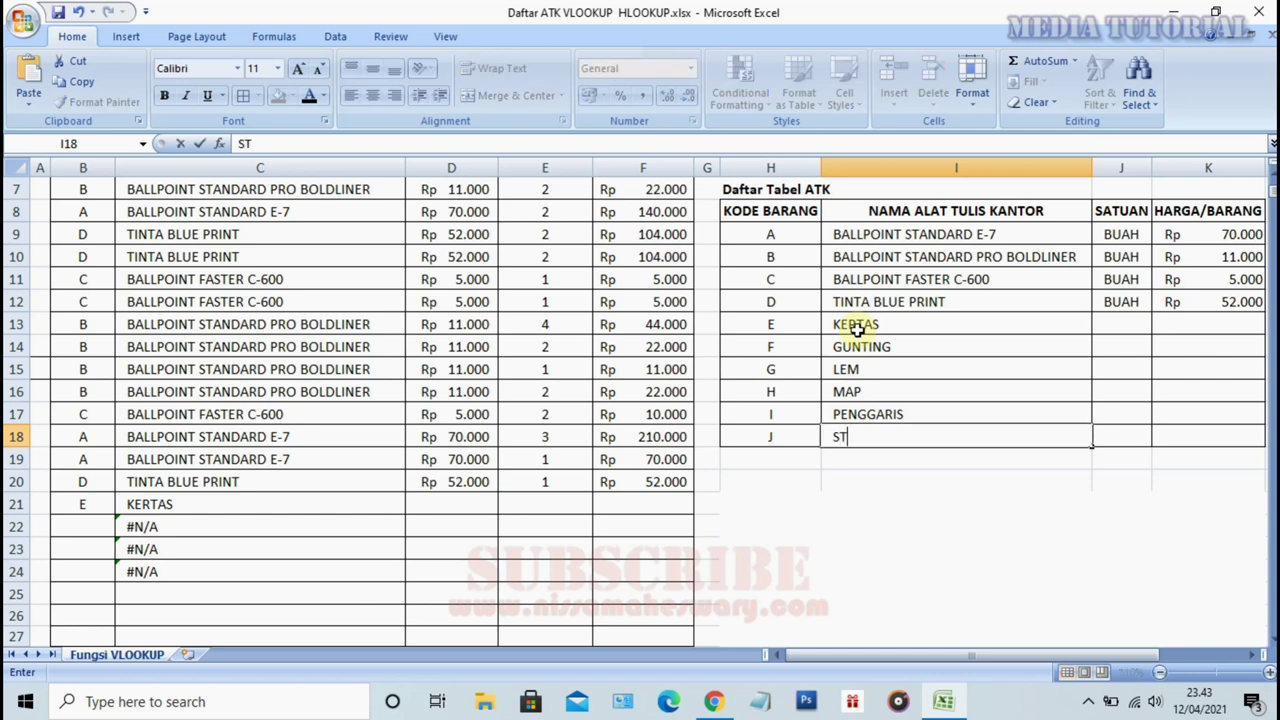
type("ABILLO")
key("Return")
Copy the BUAH unit from item D down through item J.
left_click(1110, 298)
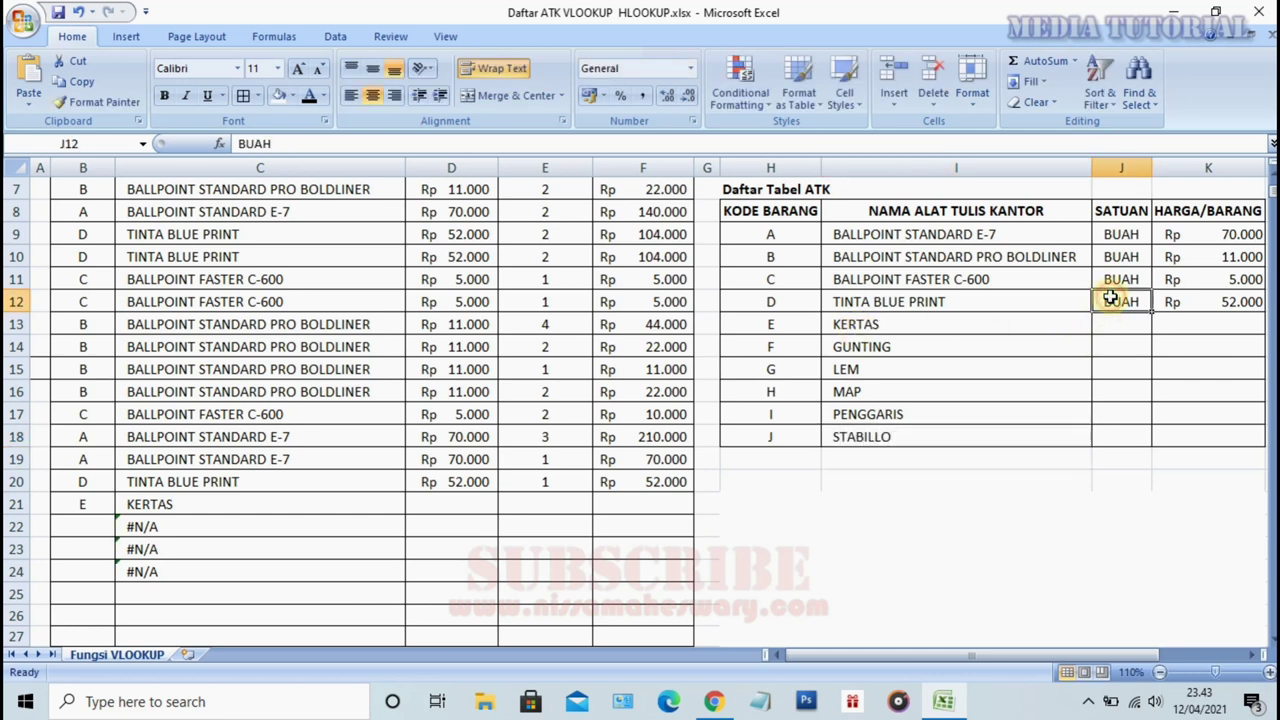
left_click_drag(1152, 312, 1155, 452)
left_click(1194, 328)
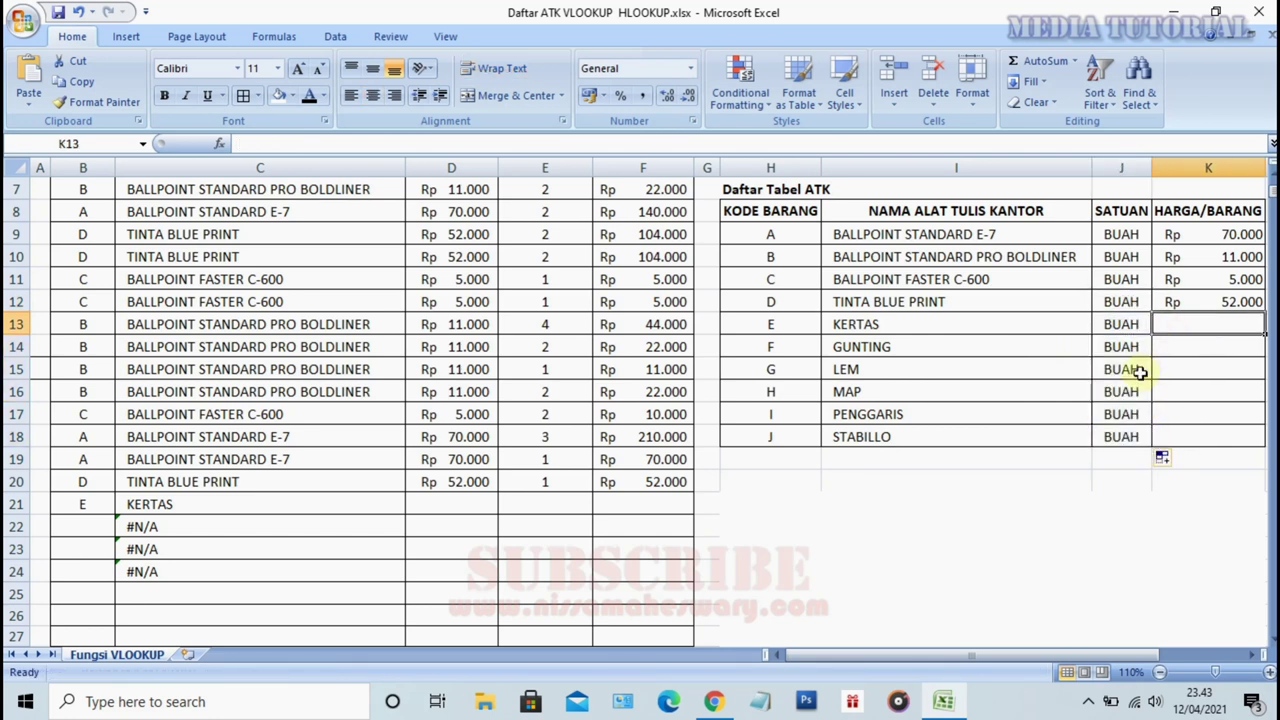
Rename item E from KERTAS to KERTAS HVS.
double_click(893, 327)
type("HV")
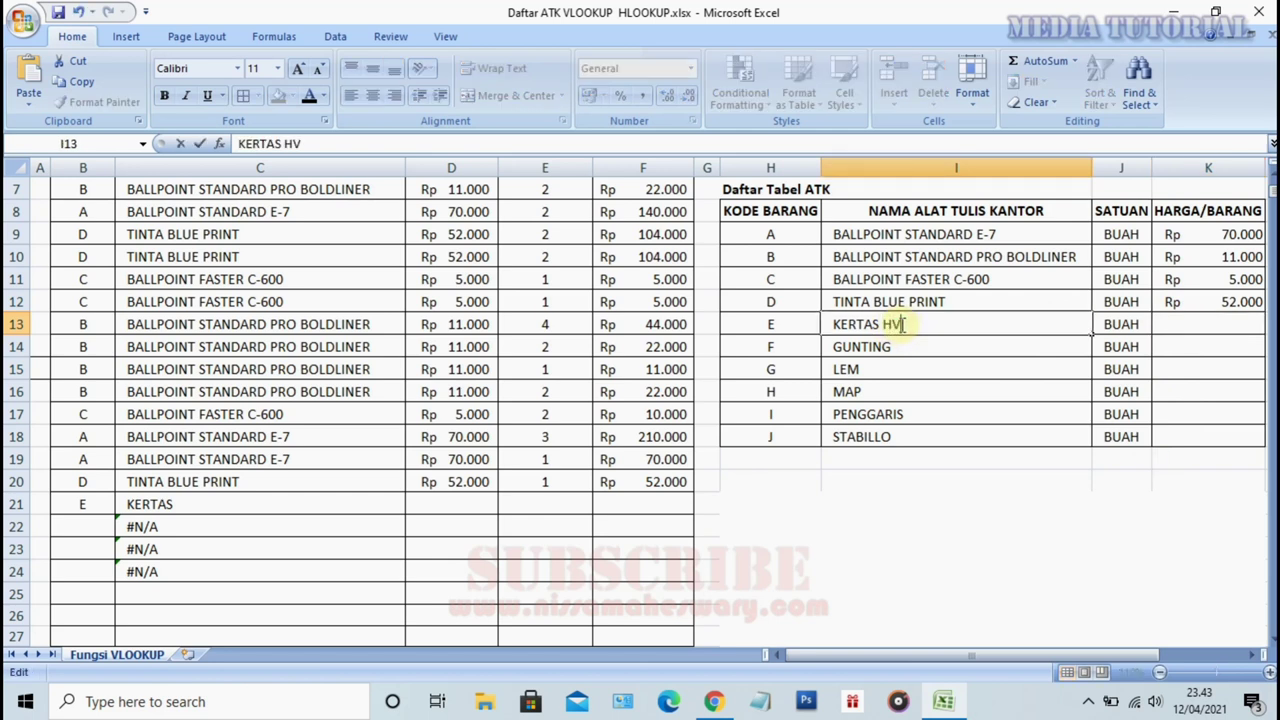
type("S")
key("Return")
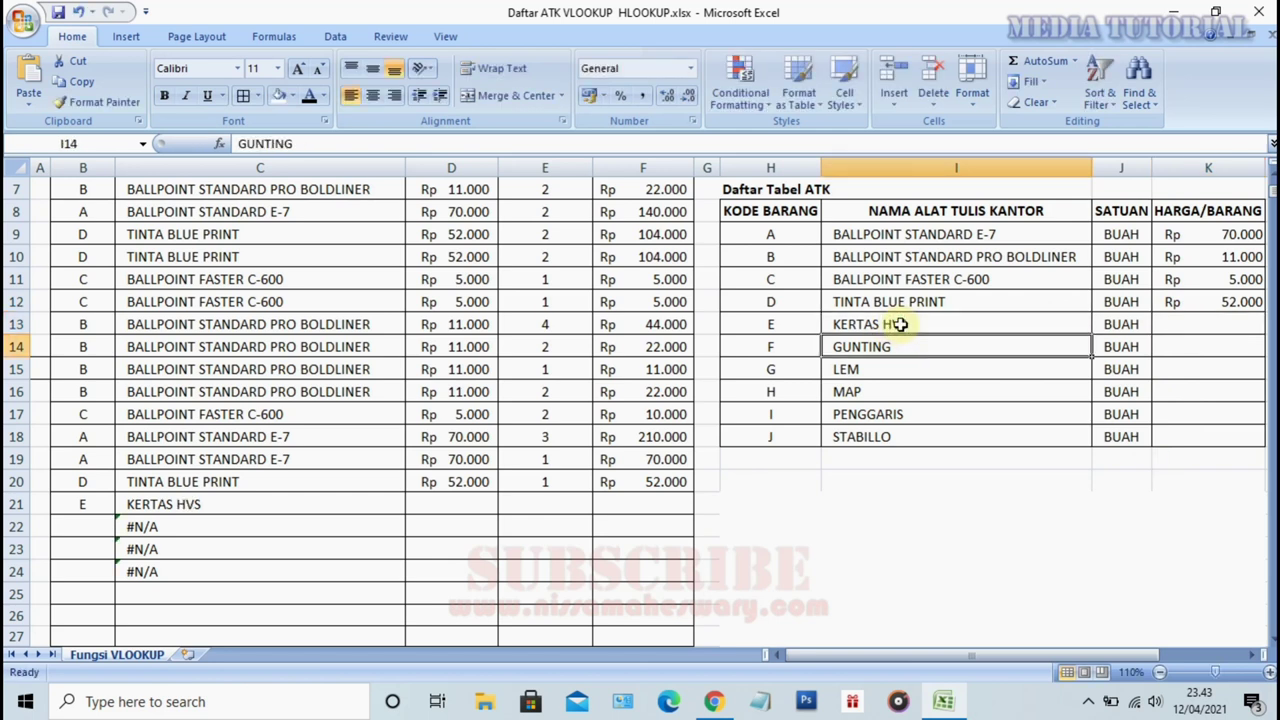
Enter prices 55000, 7000 and 3000 for KERTAS HVS, GUNTING and LEM.
key("Up")
key("Right")
key("Right")
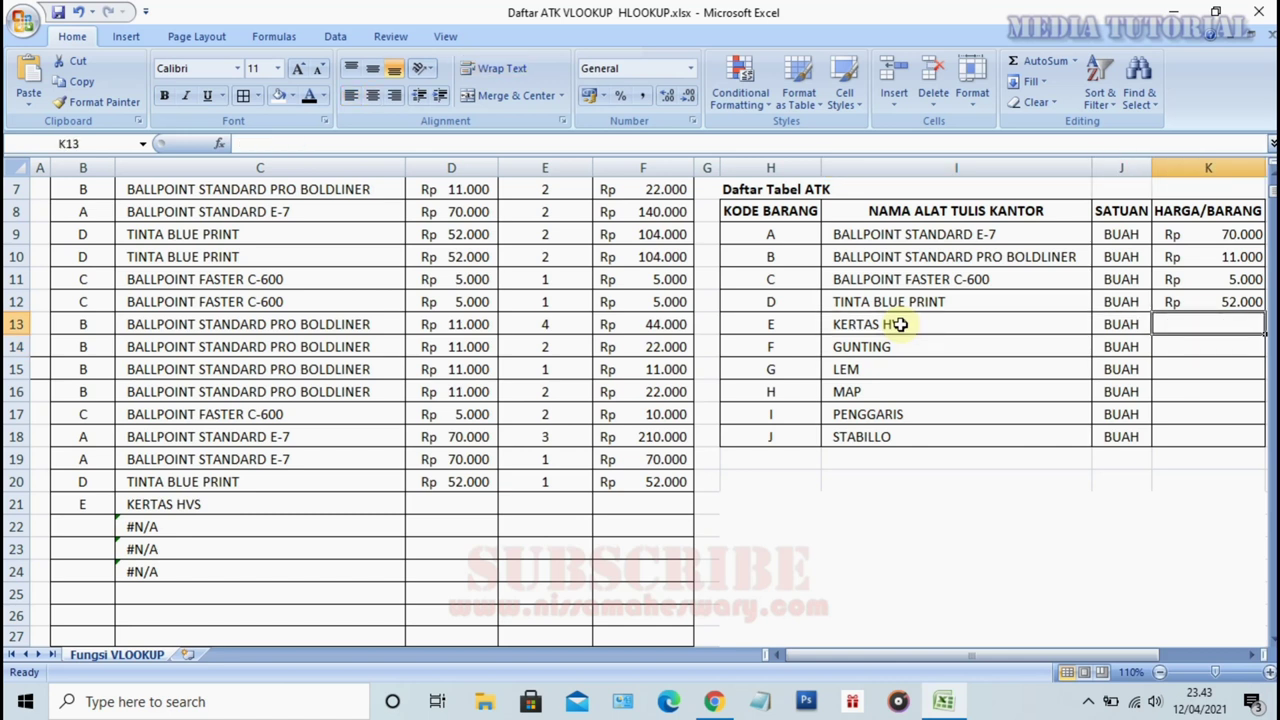
type("55000")
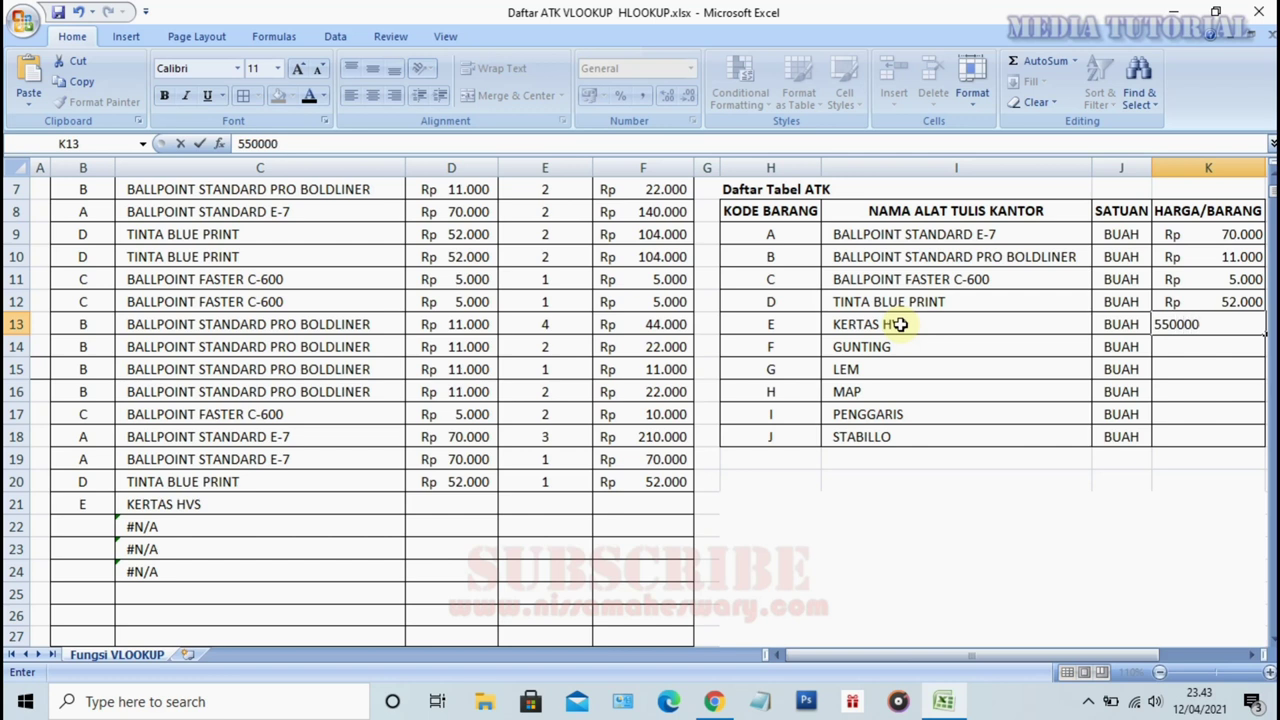
key("Return")
key("Right")
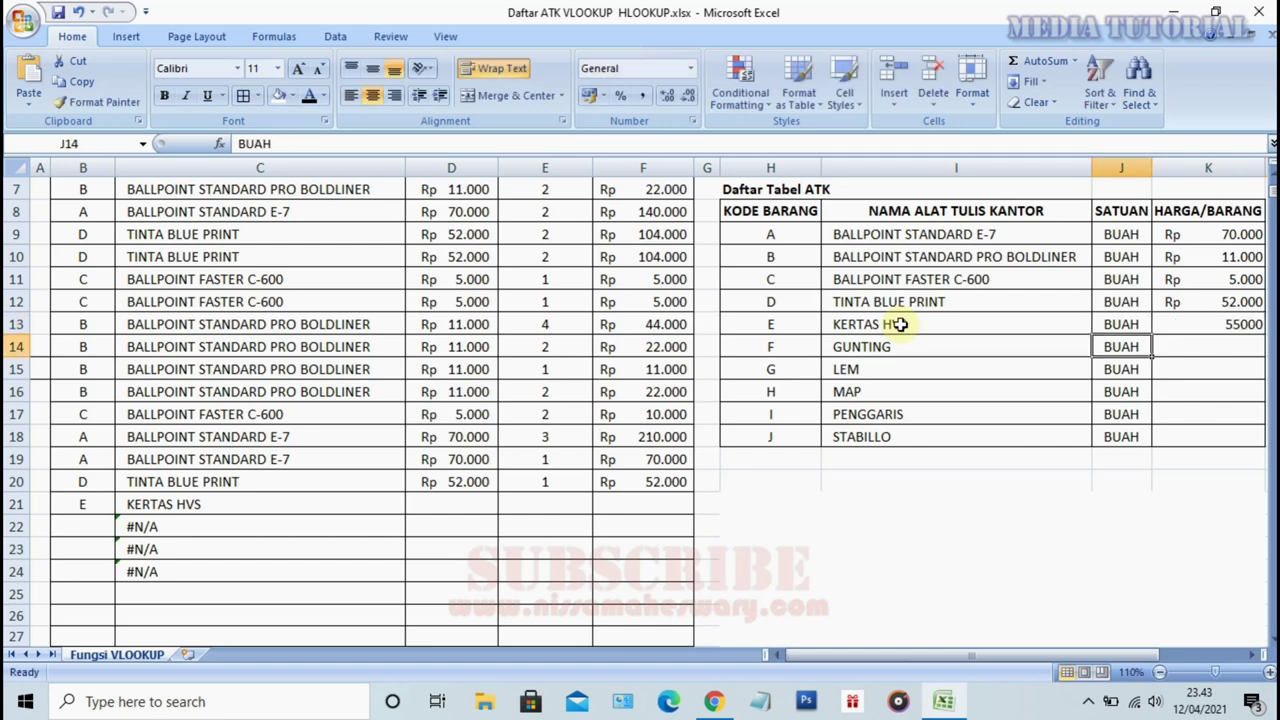
key("Right")
type("7000")
key("Return")
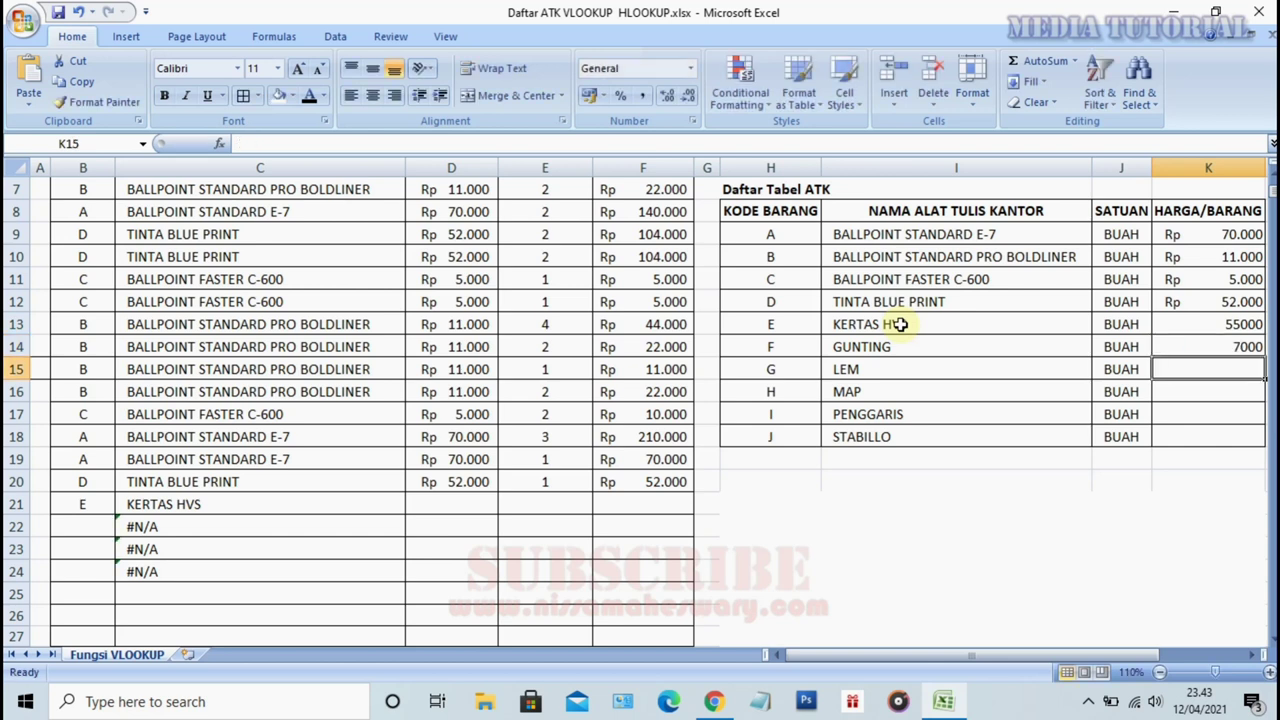
type("3000")
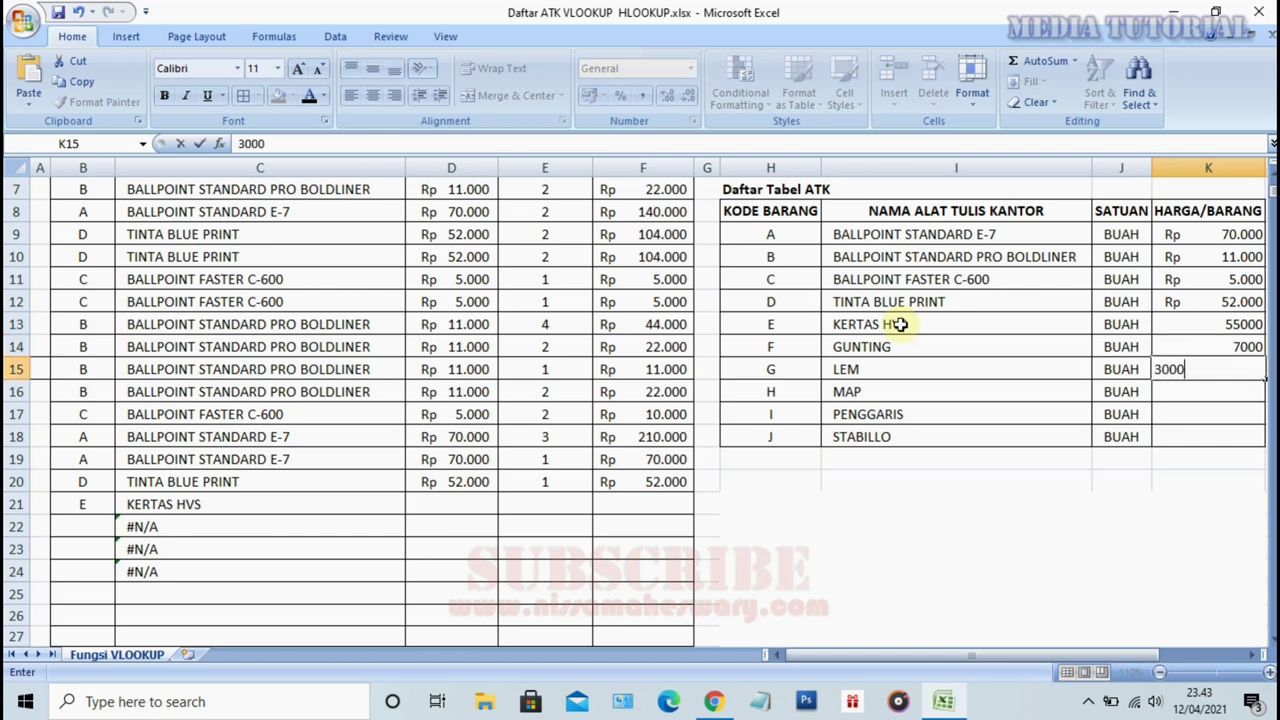
key("Return")
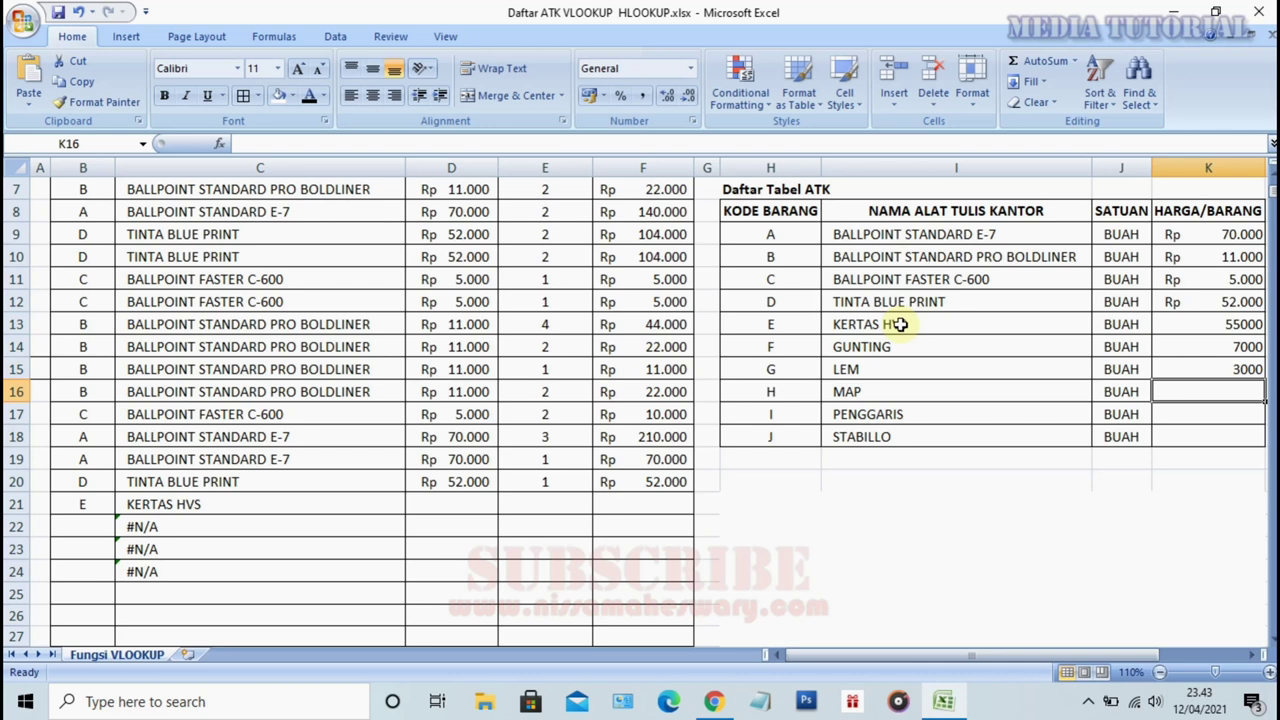
Enter prices 5000, 5000 and 2500 for MAP, PENGGARIS and STABILLO.
type("1")
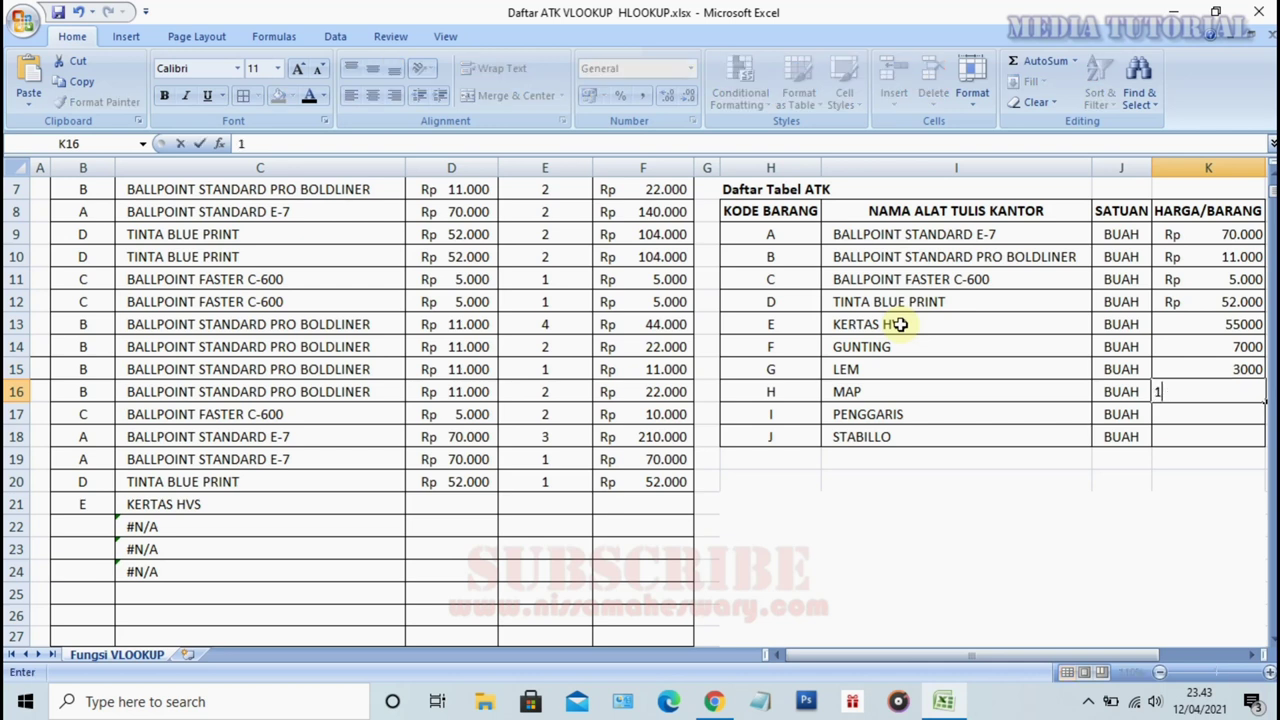
type("2000")
key("Return")
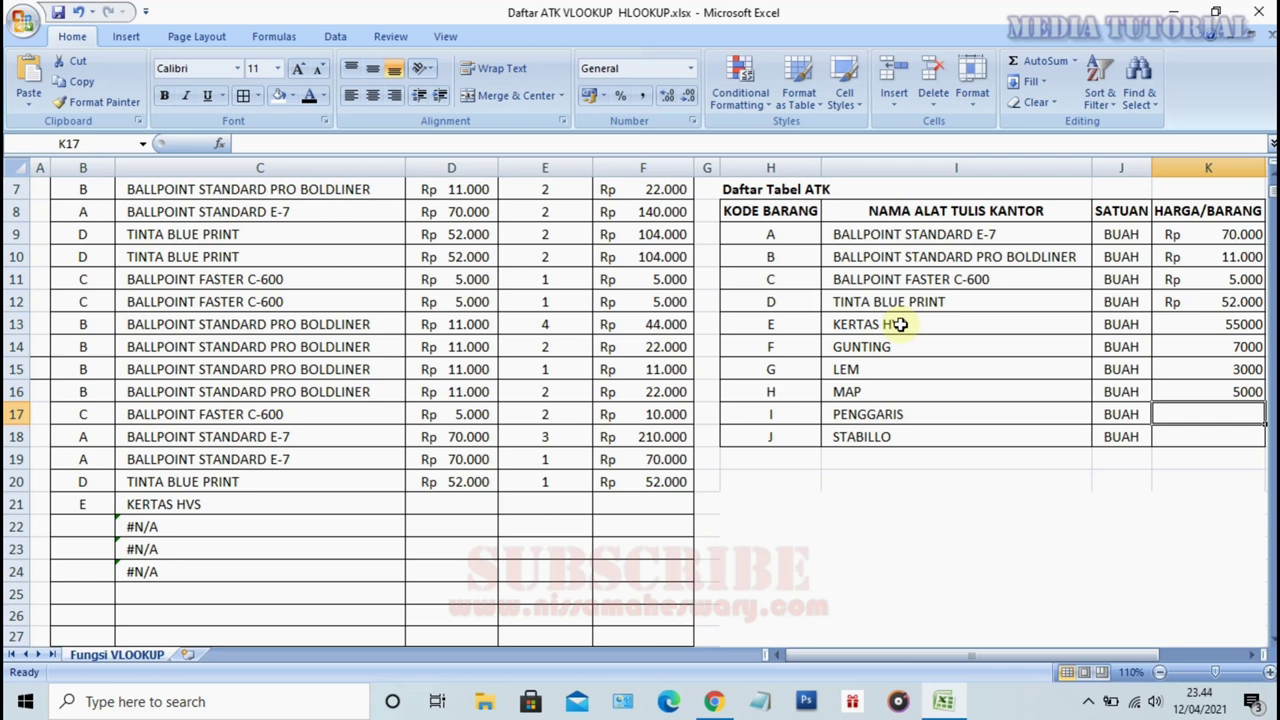
type("5000")
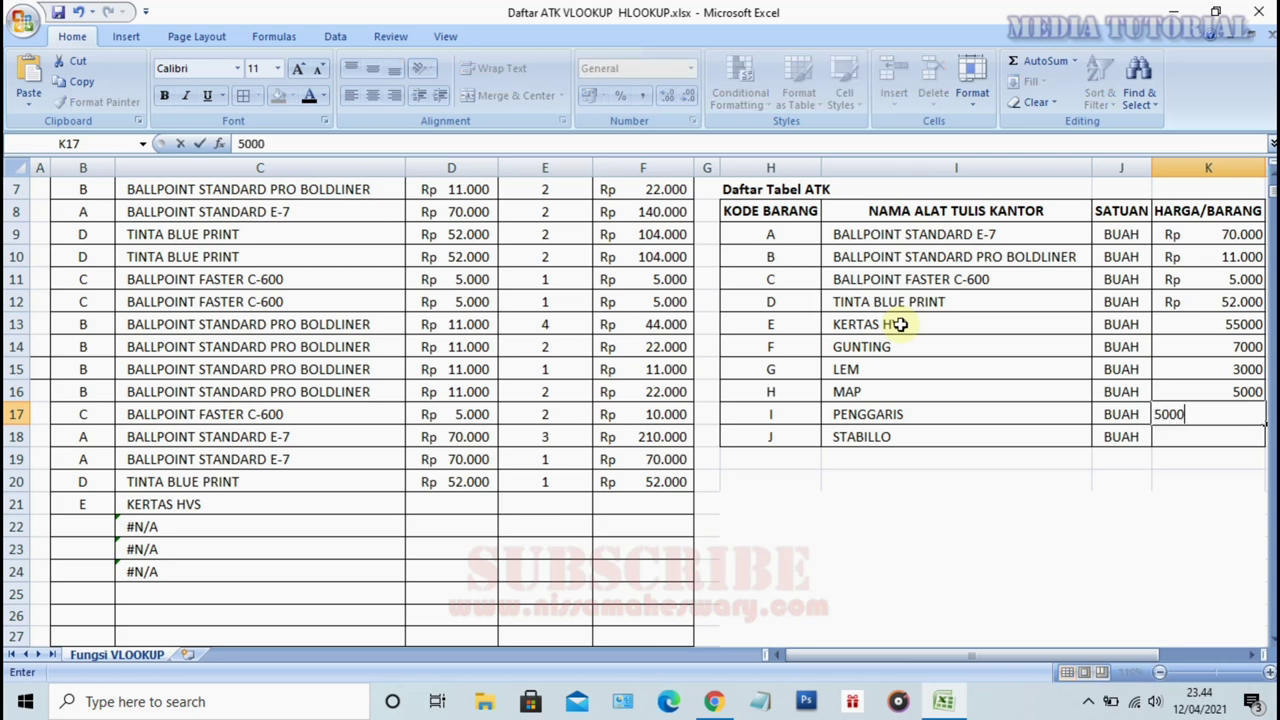
key("Return")
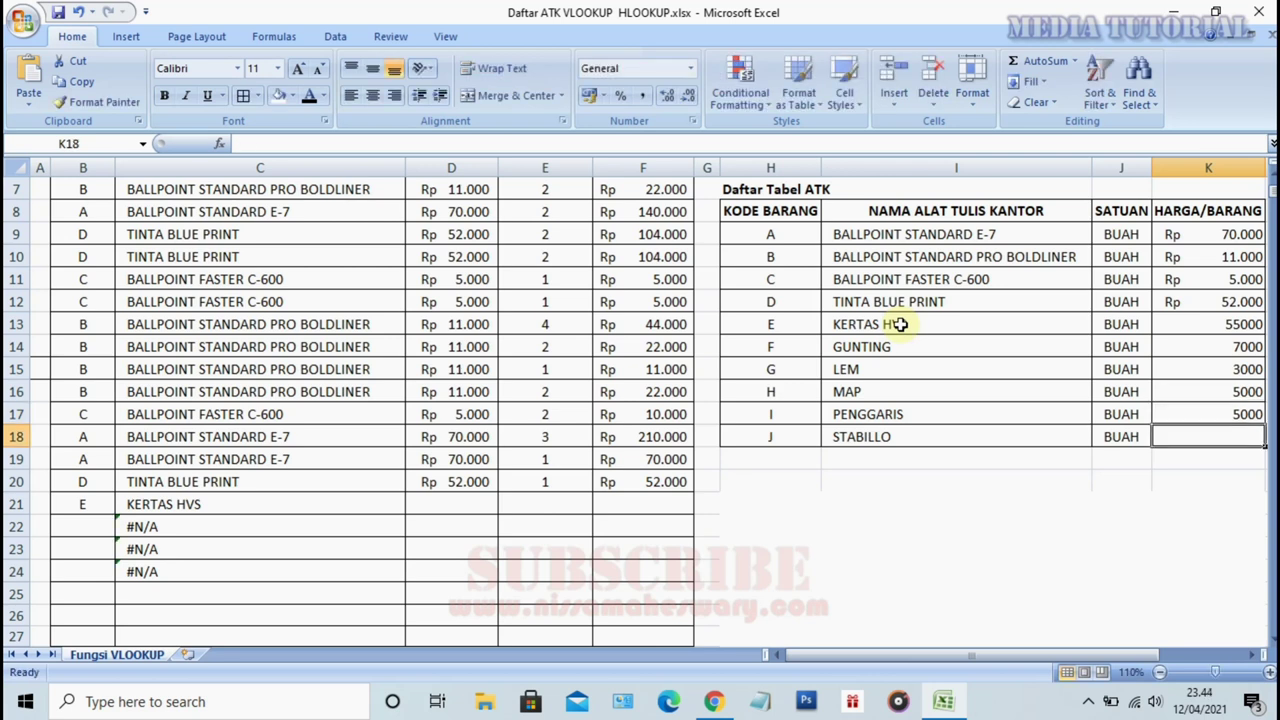
type("2500")
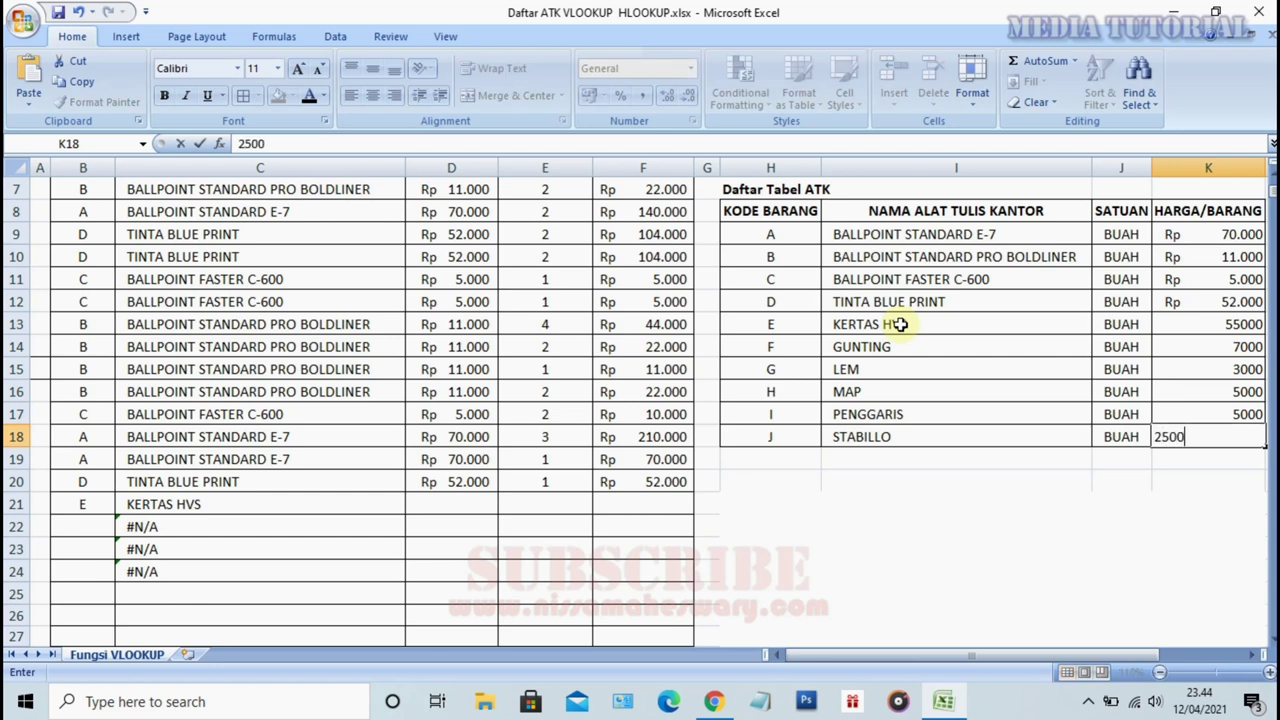
key("Return")
Apply Accounting format to K13:K18 so prices read Rp 55.000 through Rp 2.500.
left_click_drag(1222, 326, 1219, 441)
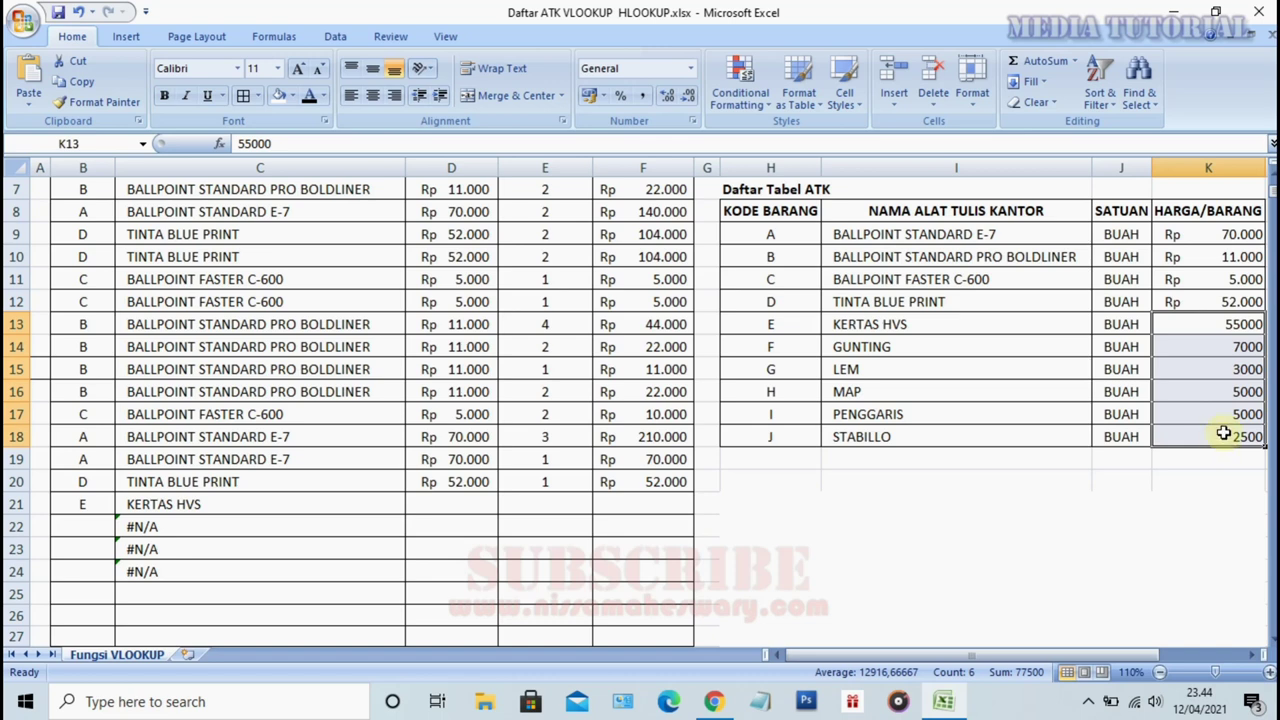
left_click(690, 68)
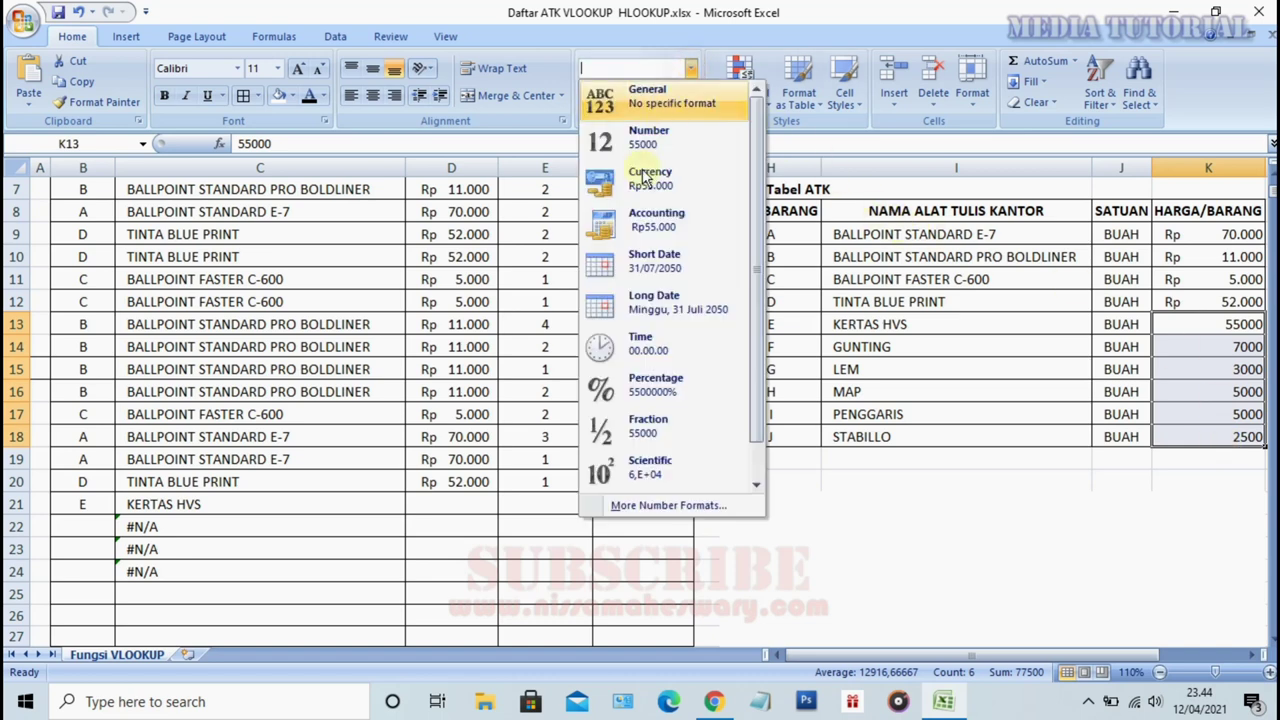
left_click(674, 230)
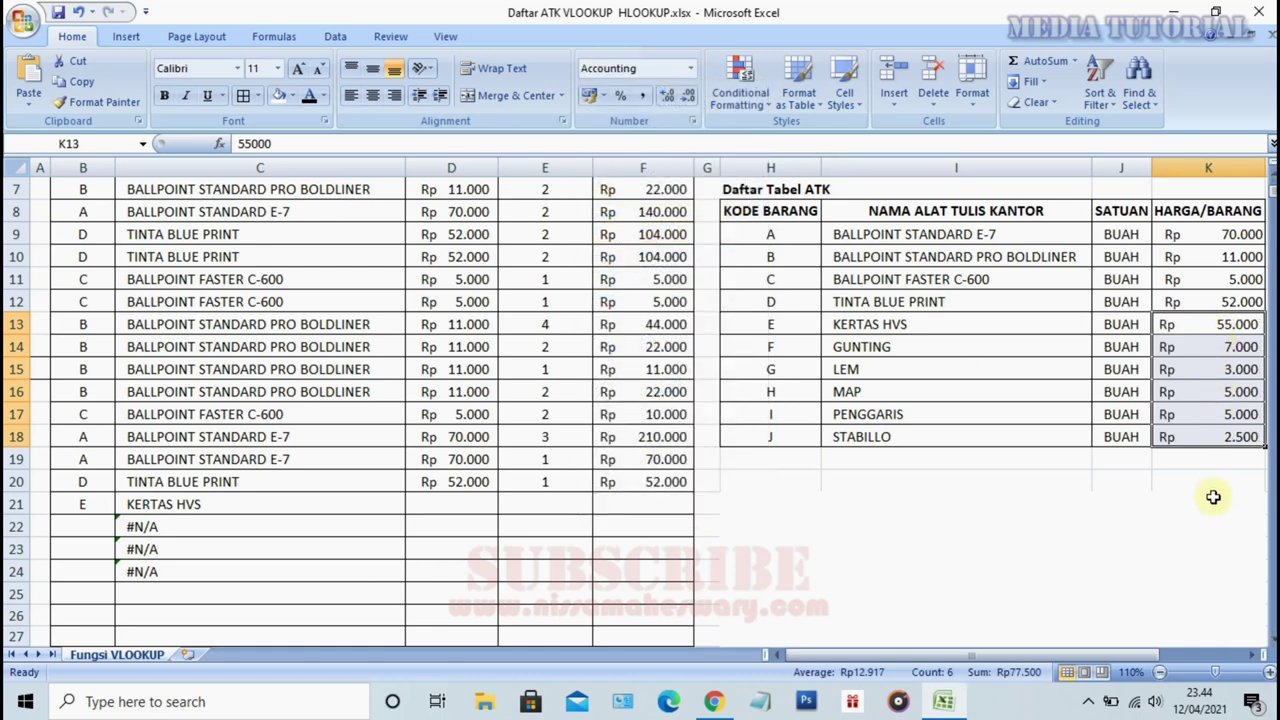
left_click(1207, 459)
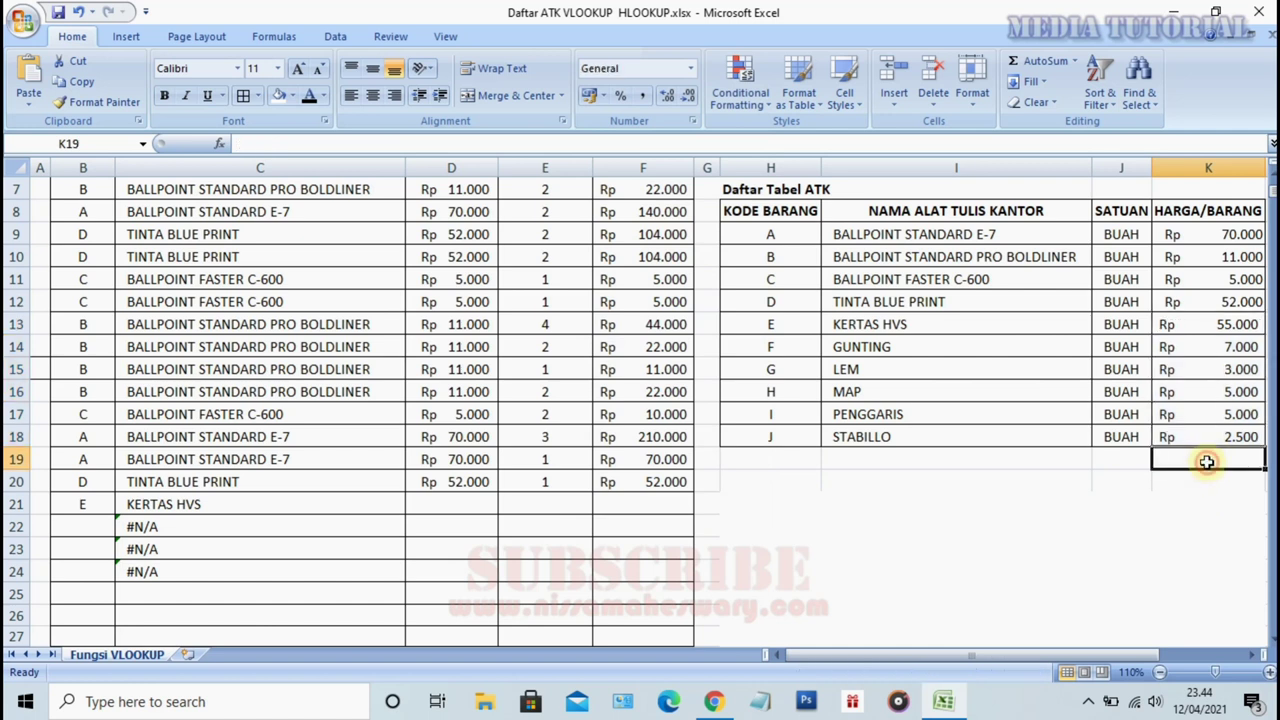
Enter item code F in B22, just below code E.
left_click(1011, 525)
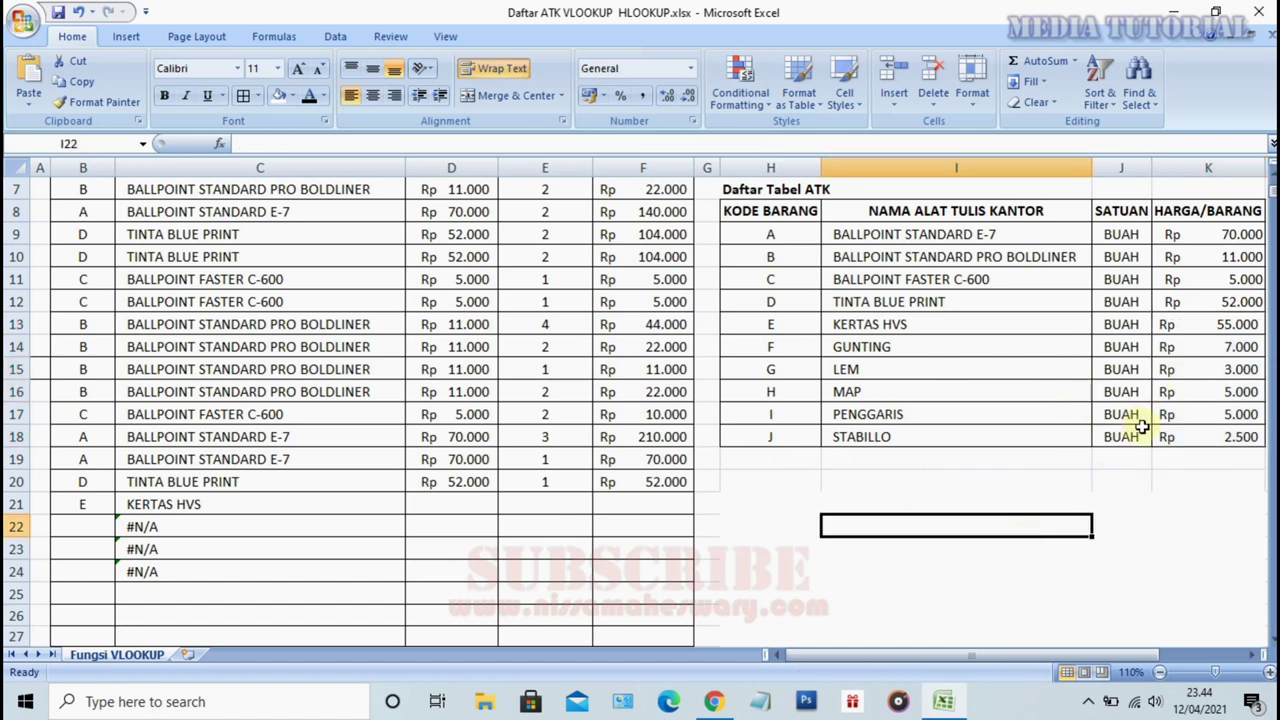
left_click(1172, 477)
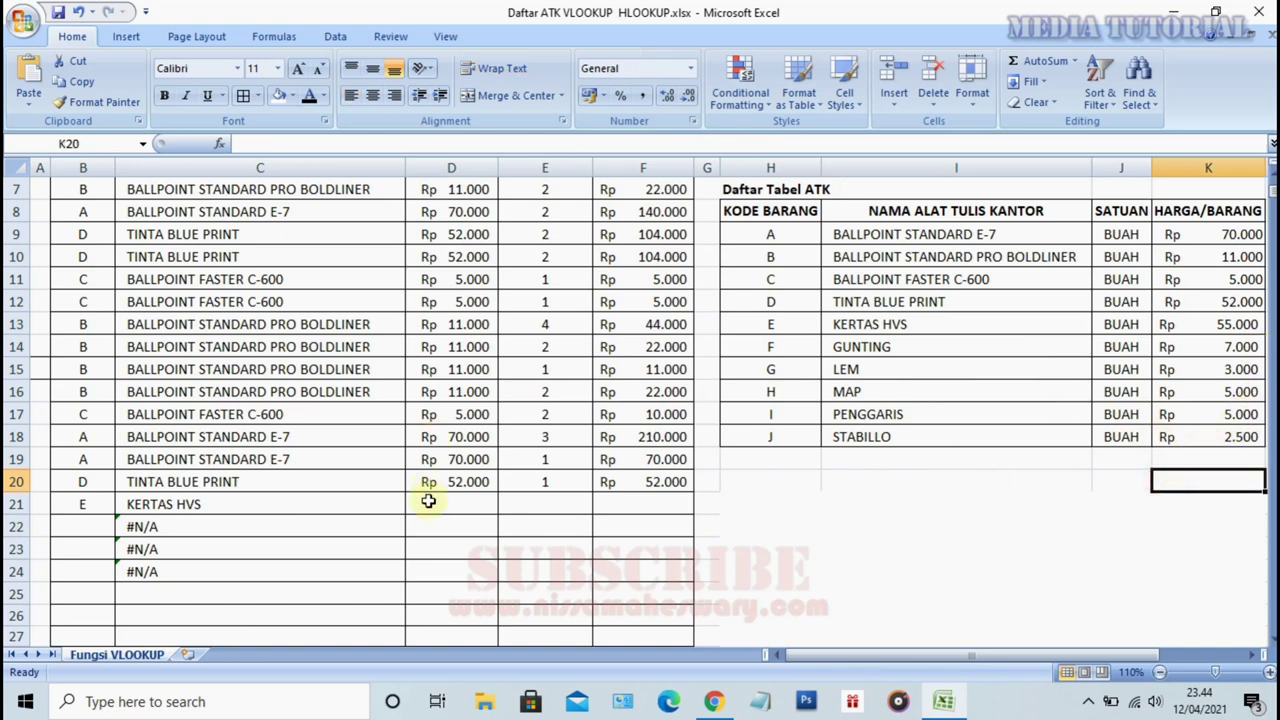
scroll(327, 528, "down", 1)
left_click(84, 457)
left_click(82, 437)
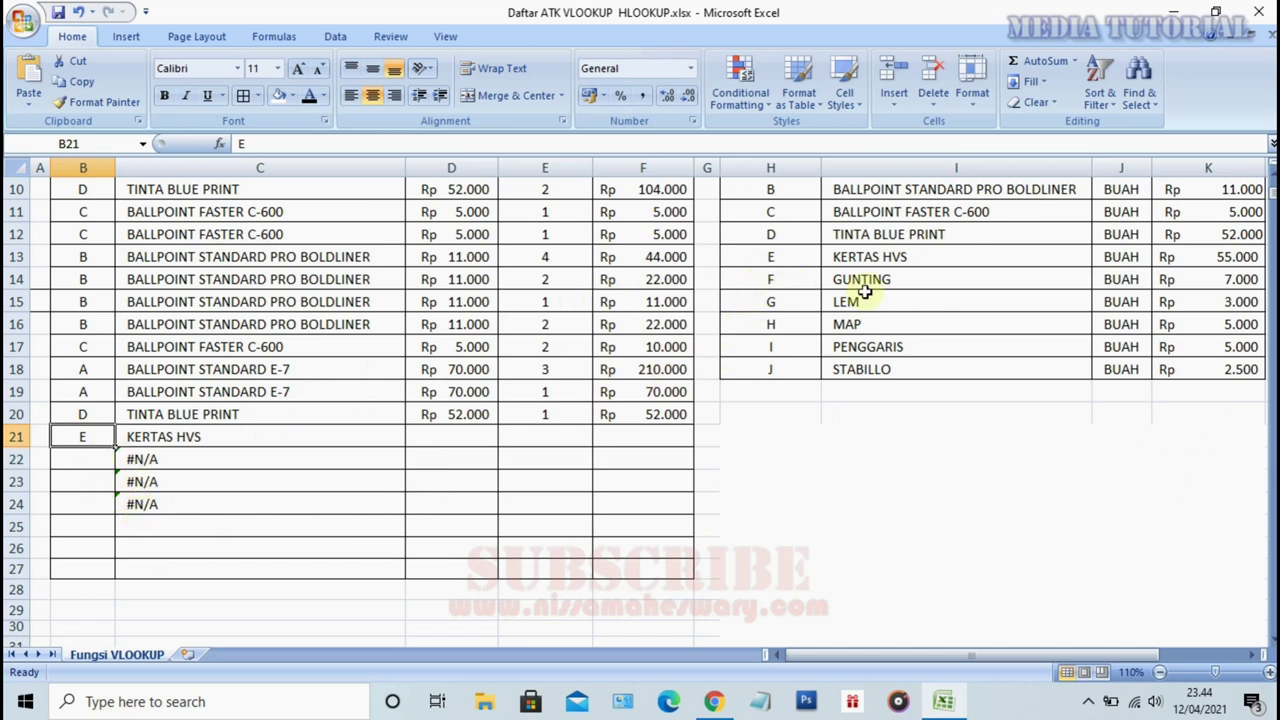
left_click(64, 459)
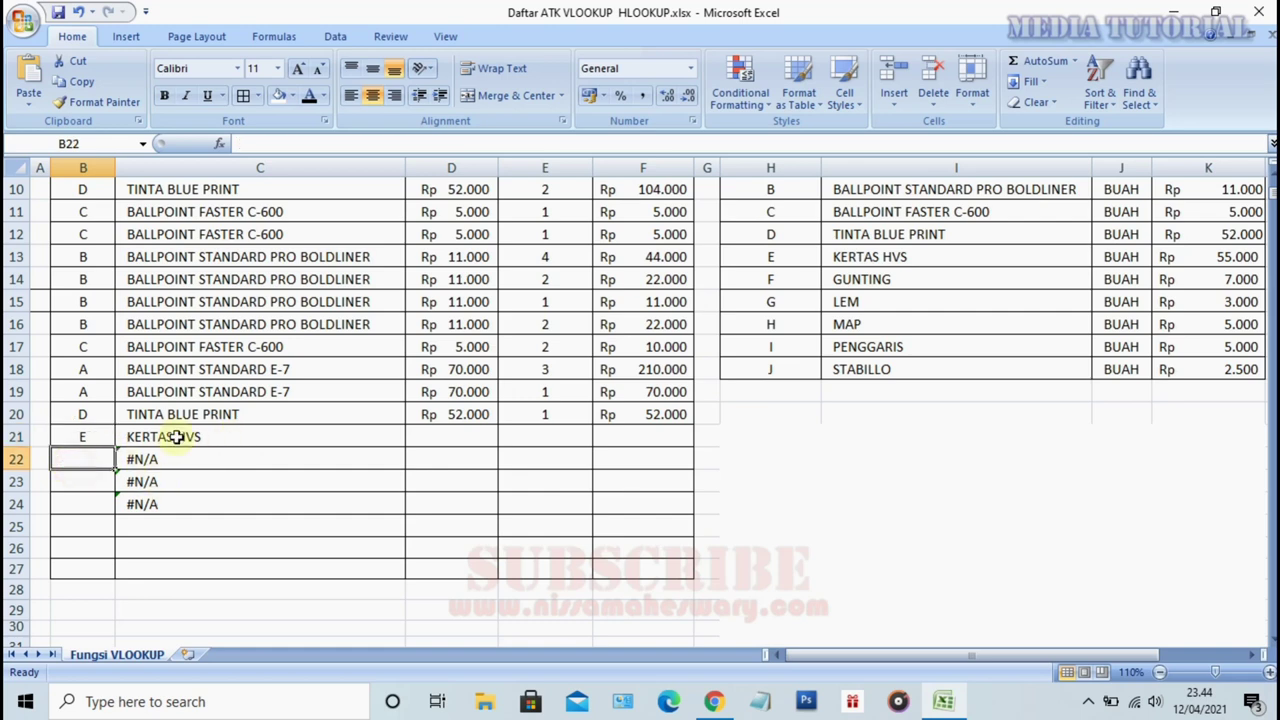
scroll(900, 419, "up", 3)
scroll(420, 540, "down", 2)
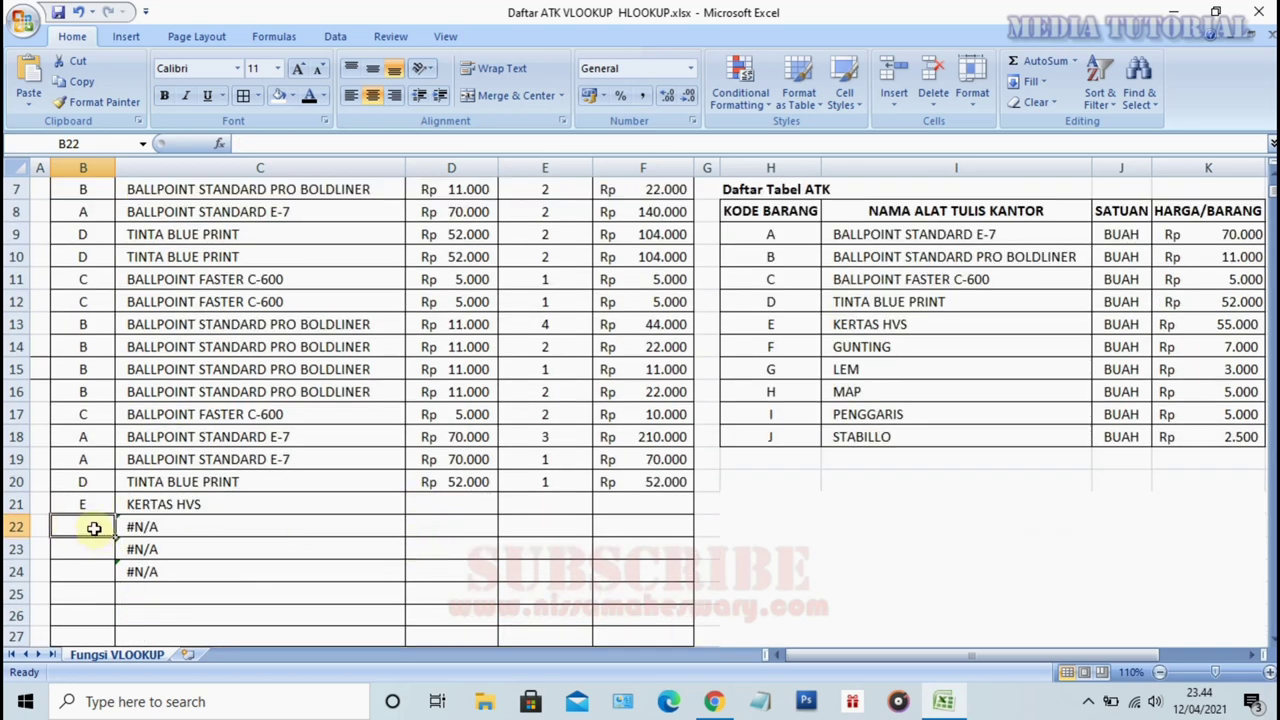
type("F")
key("Return")
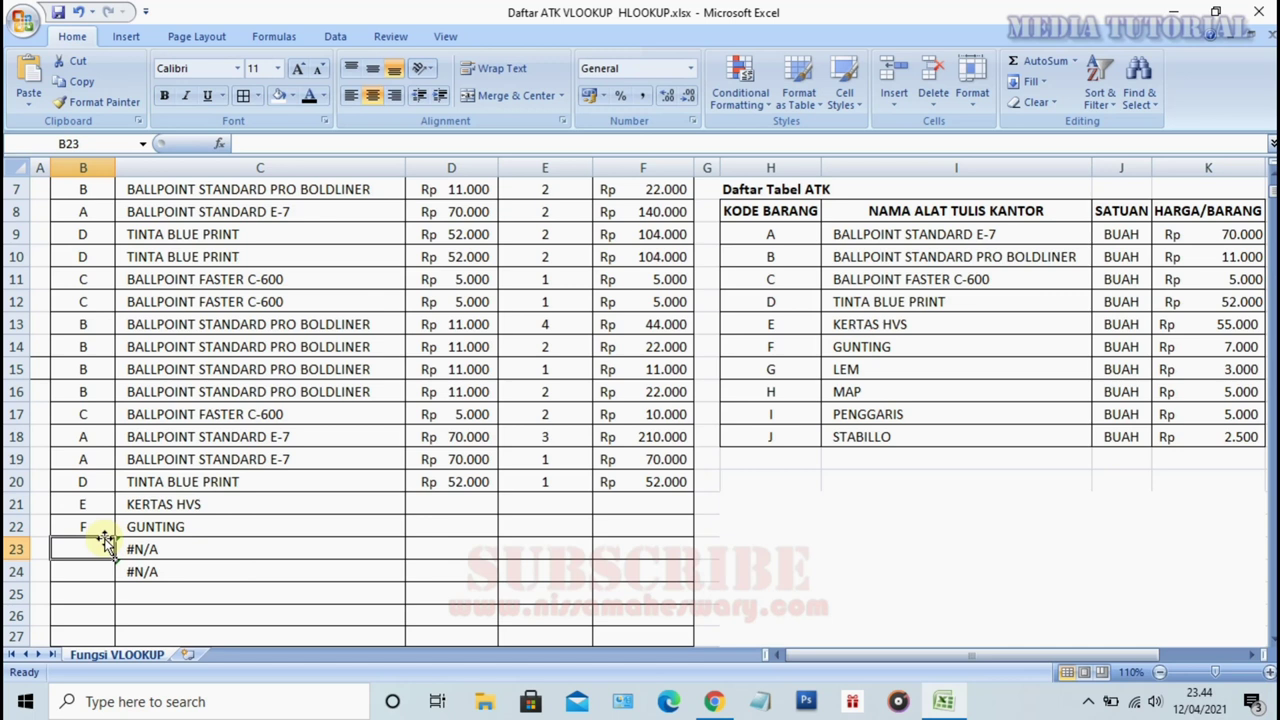
Enter item codes H and I in B23 and B24.
type("H")
key("Return")
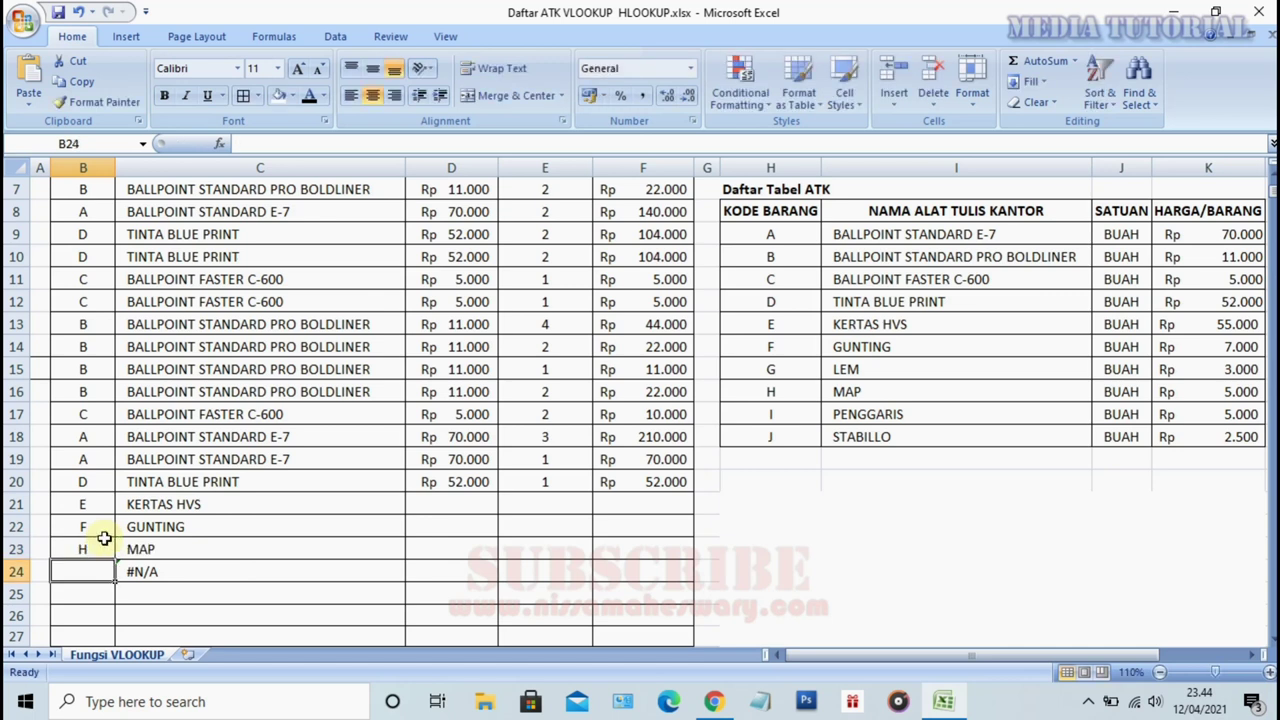
type("I")
key("Return")
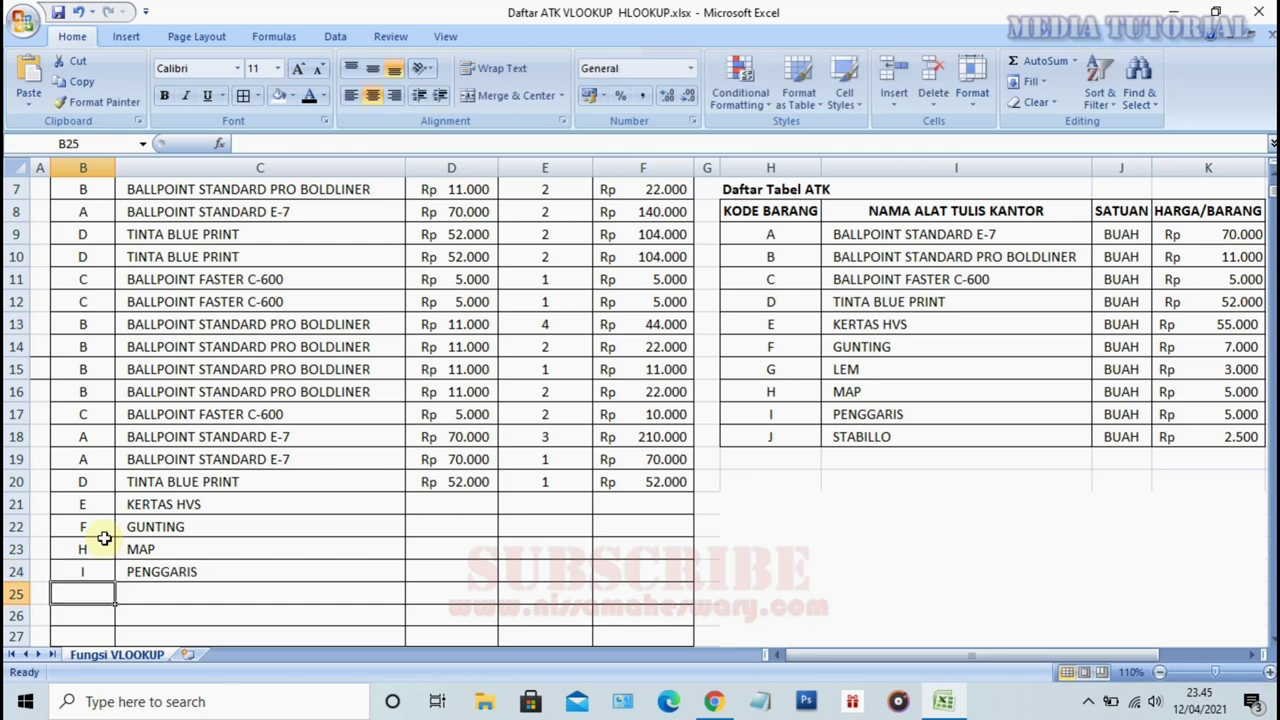
Check that the column C item-name lookups return GUNTING, MAP and PENGGARIS.
left_click(286, 508)
left_click(271, 546)
left_click(264, 568)
left_click(281, 502)
left_click(280, 480)
left_click(284, 526)
left_click(291, 572)
left_click(337, 503)
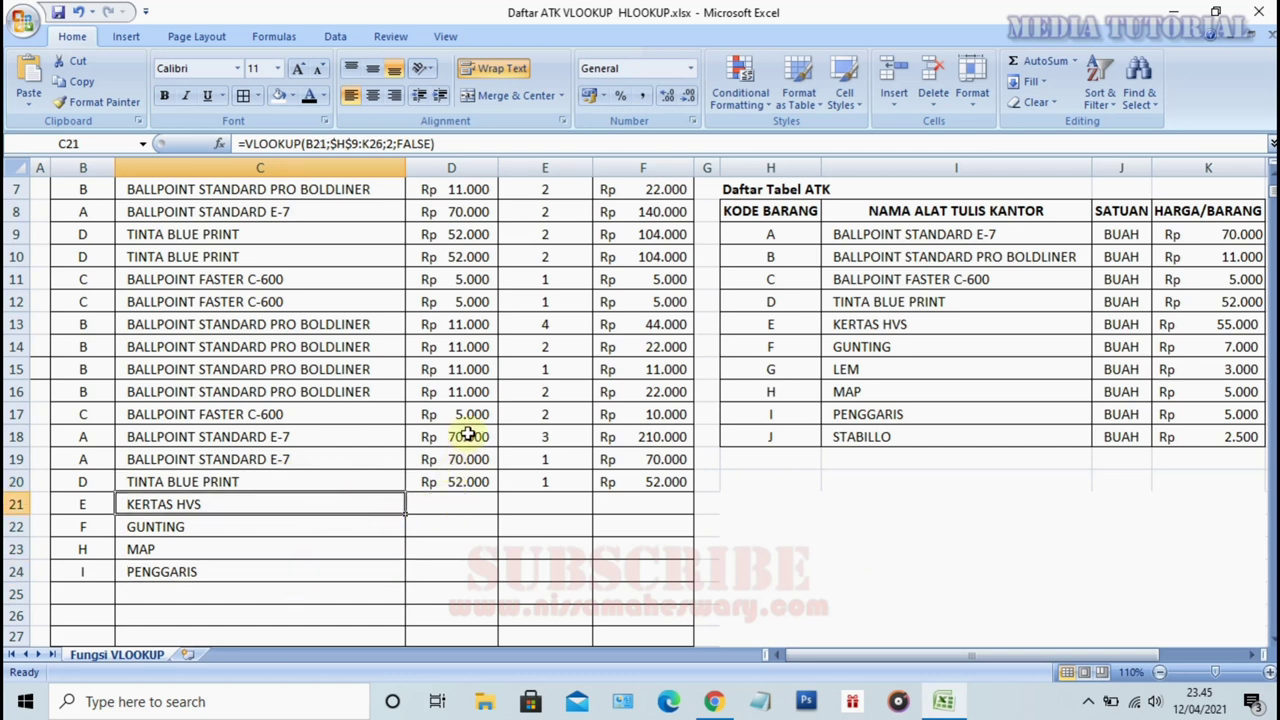
Copy the D20 price lookup to D24 and E20:F20 quantity and total to row 24.
left_click(474, 506)
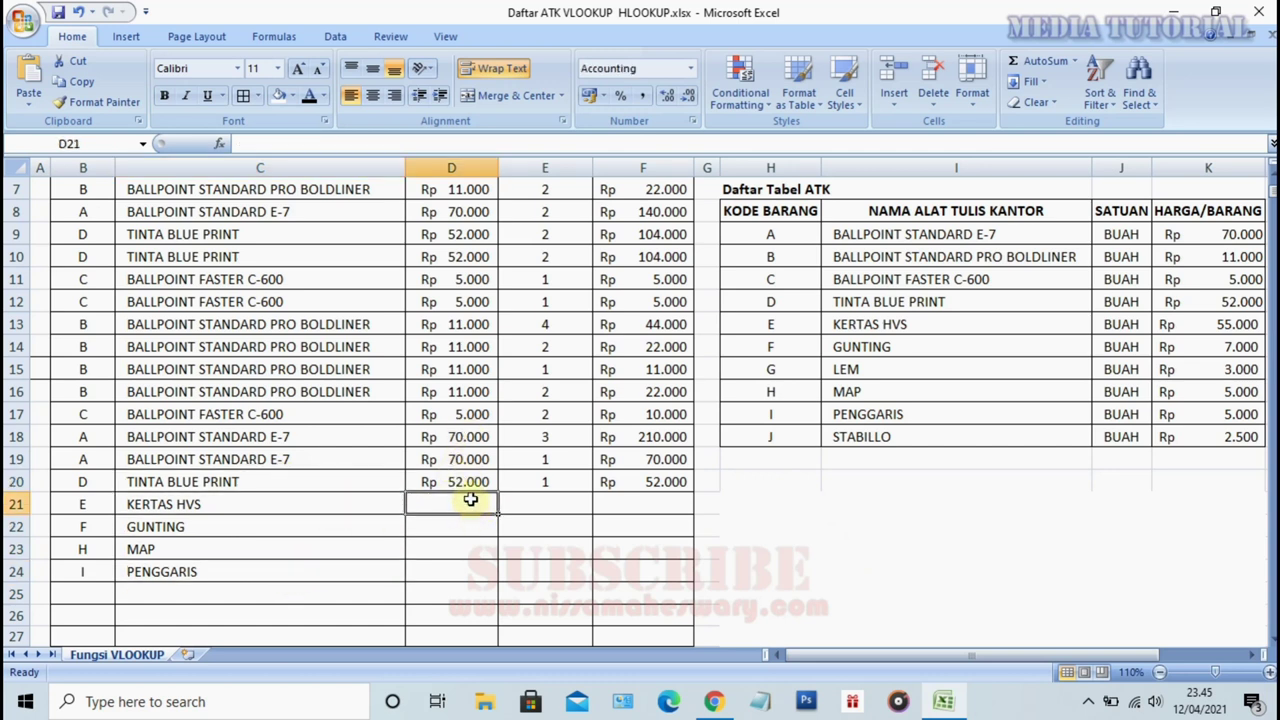
left_click(466, 481)
left_click_drag(497, 493, 492, 575)
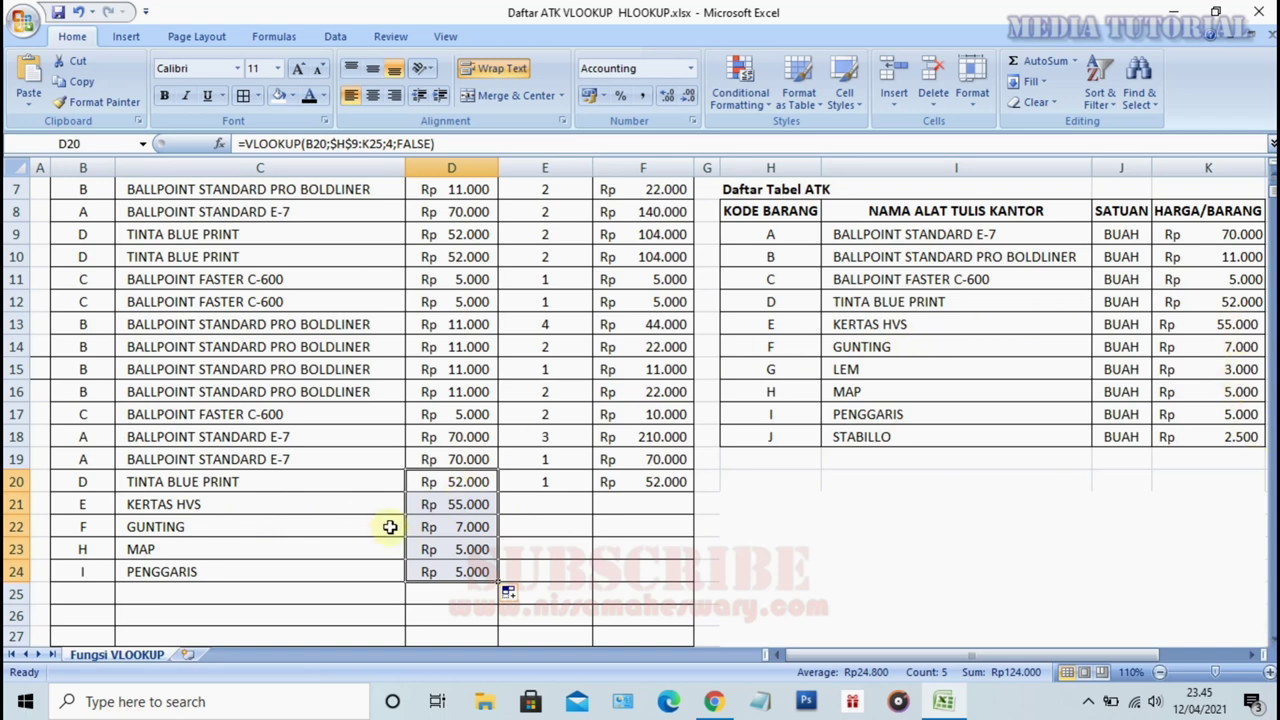
left_click(545, 503)
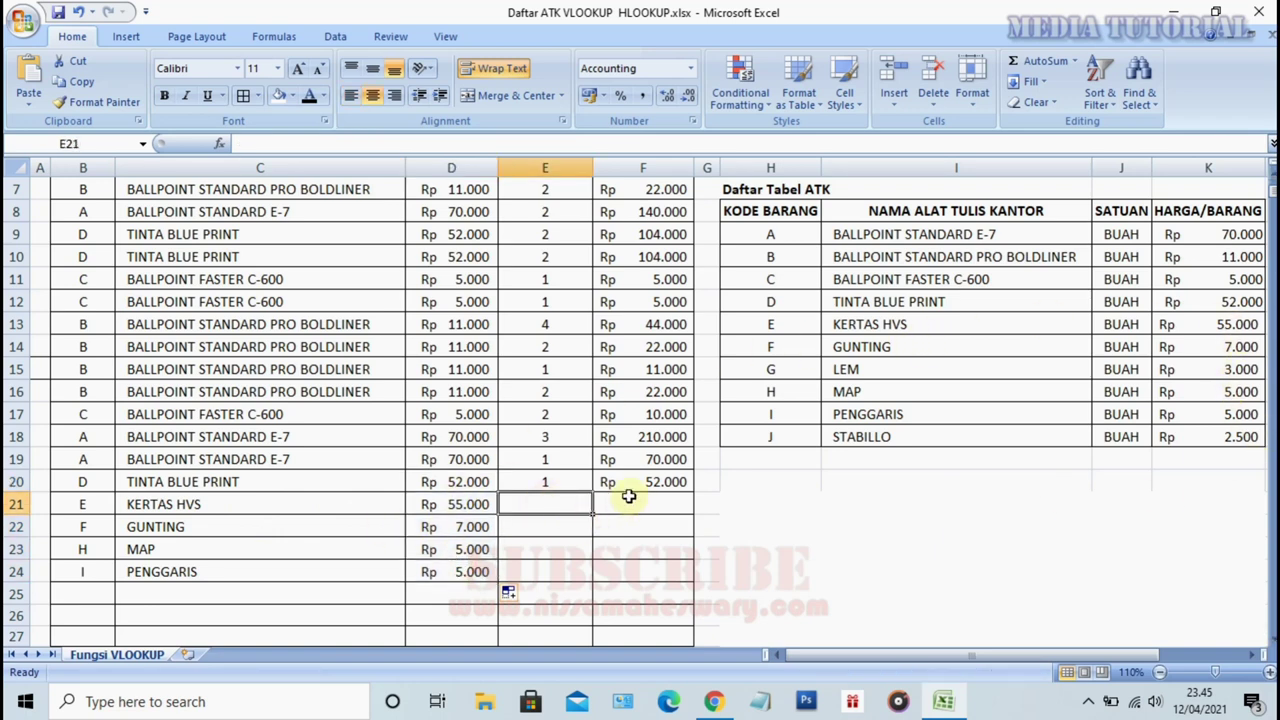
mouse_move(563, 481)
left_mouse_down()
mouse_move(677, 481)
mouse_move(666, 579)
left_mouse_up()
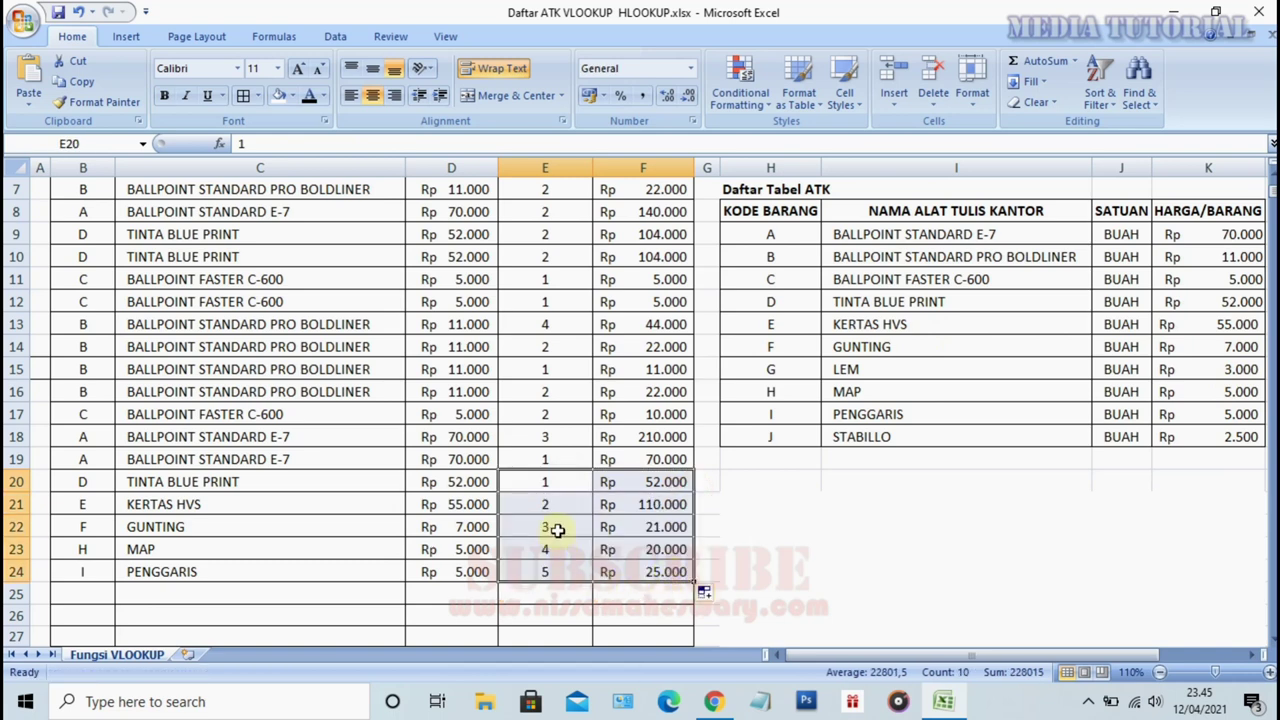
left_click(777, 540)
scroll(561, 589, "up", 1)
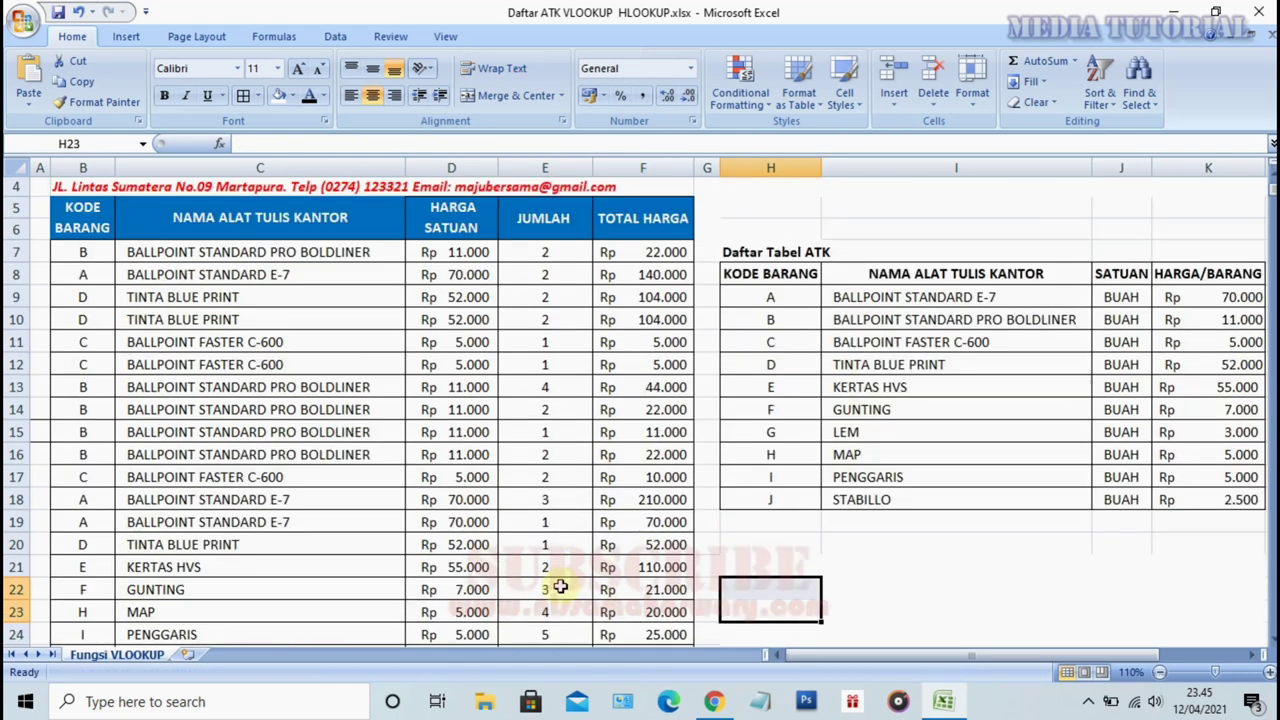
scroll(561, 589, "down", 1)
left_click(946, 524)
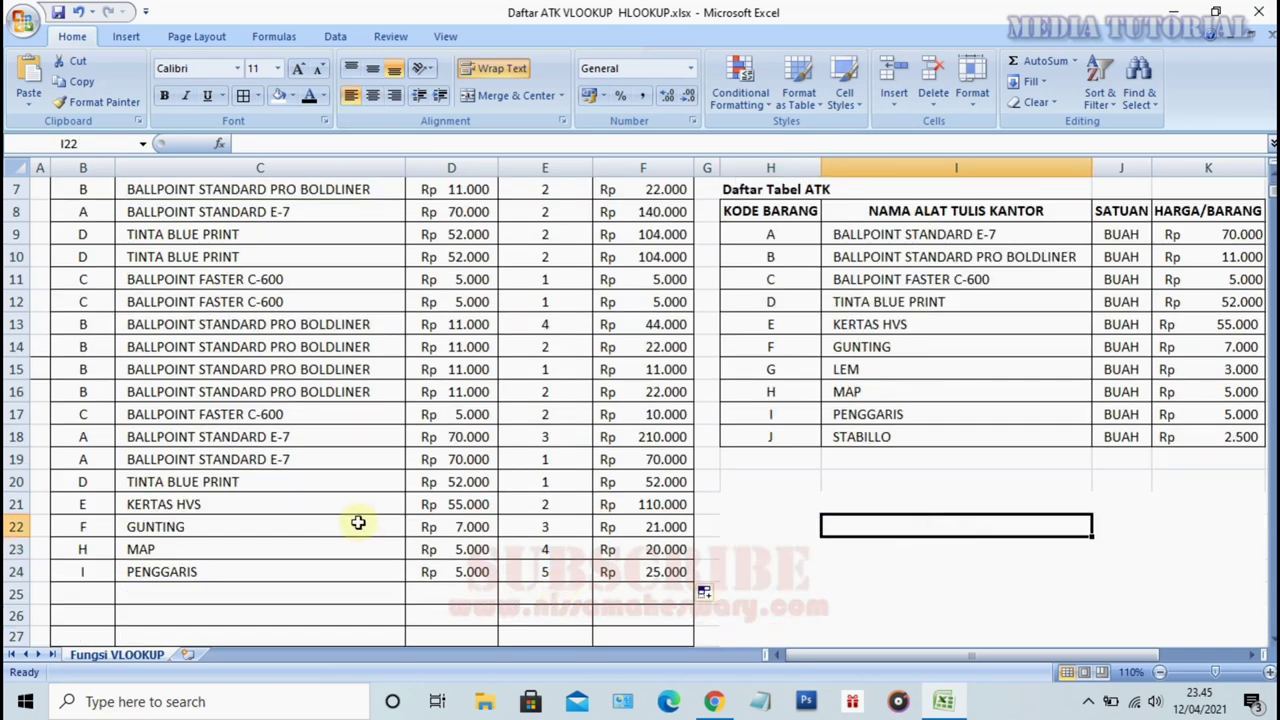
scroll(776, 571, "up", 2)
scroll(776, 571, "down", 2)
scroll(776, 571, "up", 2)
scroll(776, 571, "down", 1)
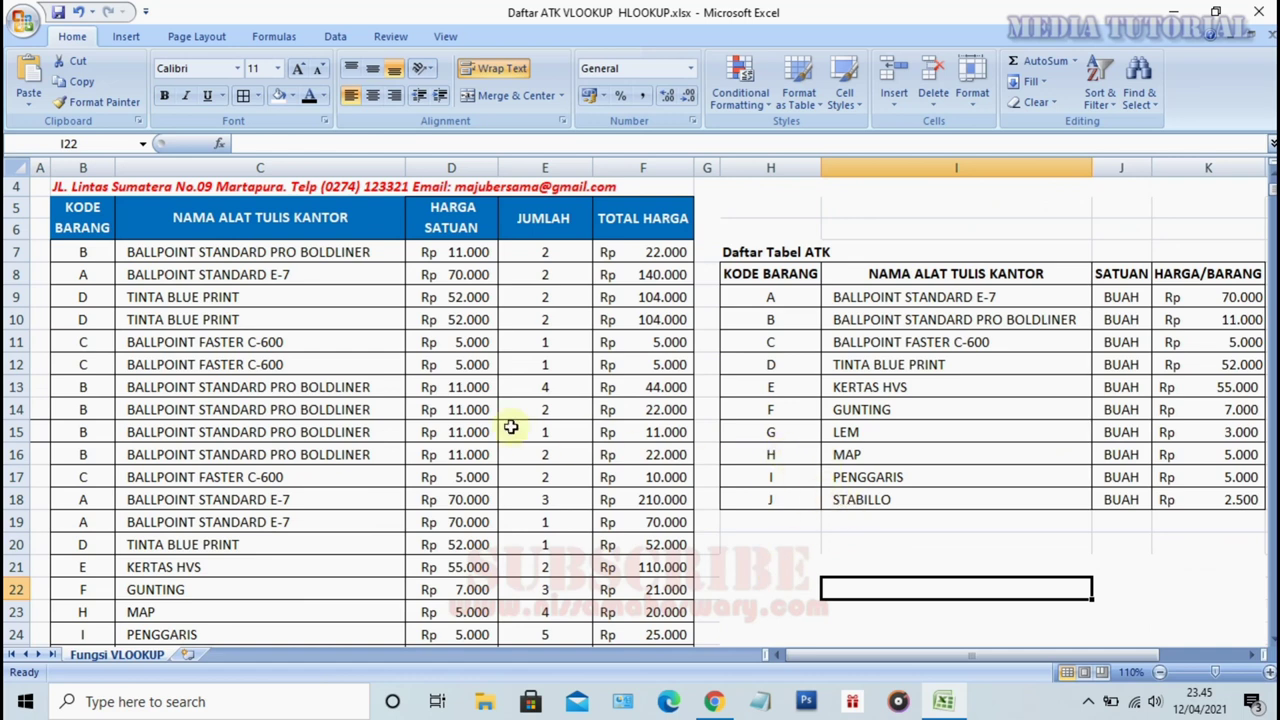
scroll(290, 450, "up", 1)
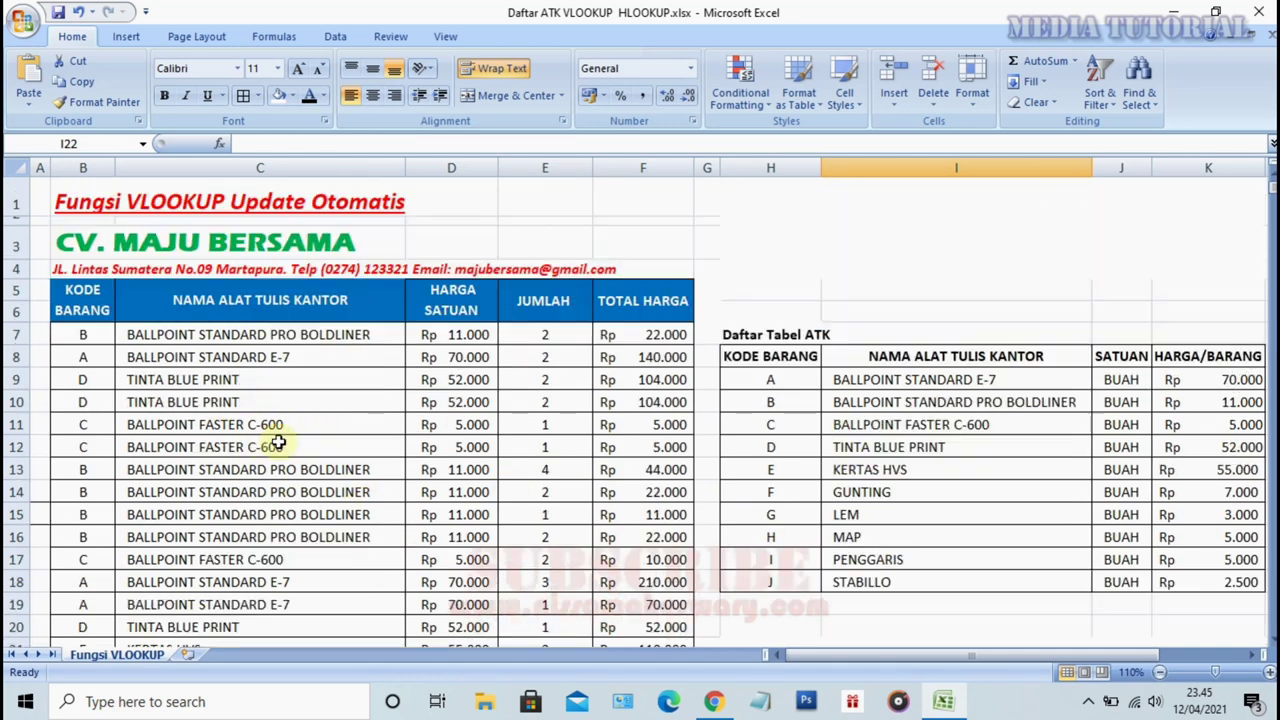
scroll(150, 487, "down", 1)
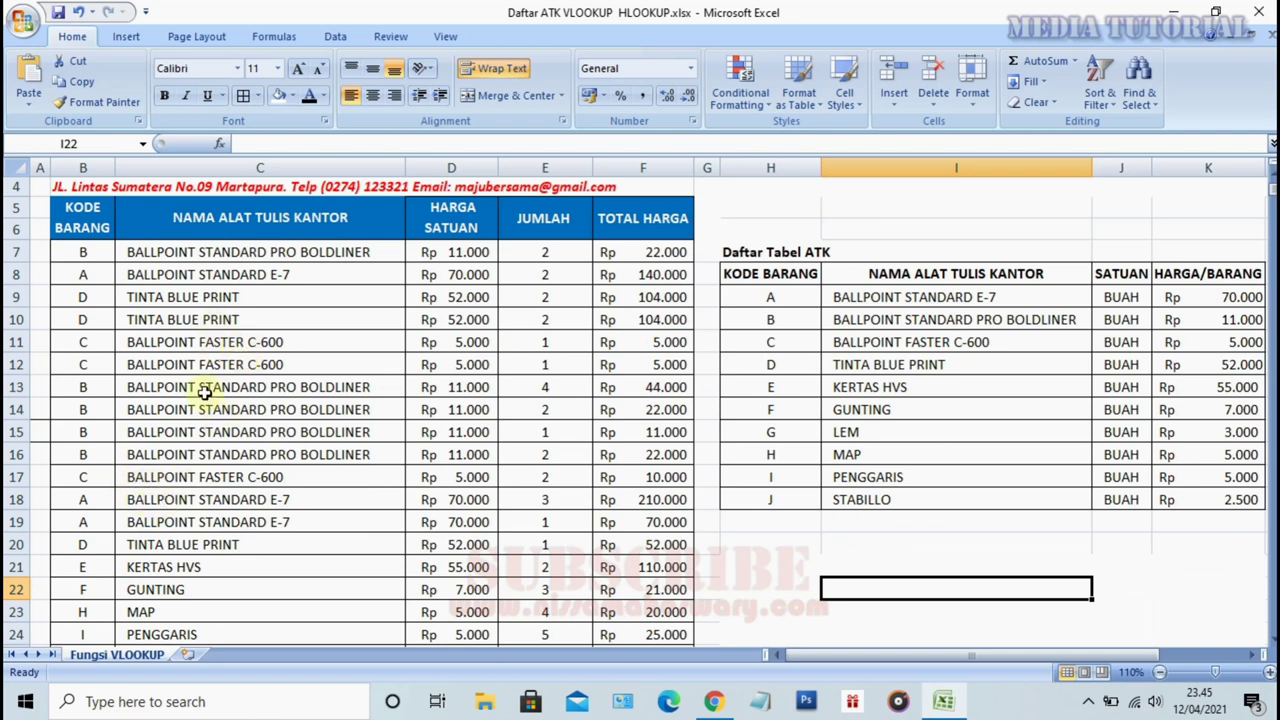
scroll(200, 410, "down", 1)
left_click(280, 460)
left_click(757, 461)
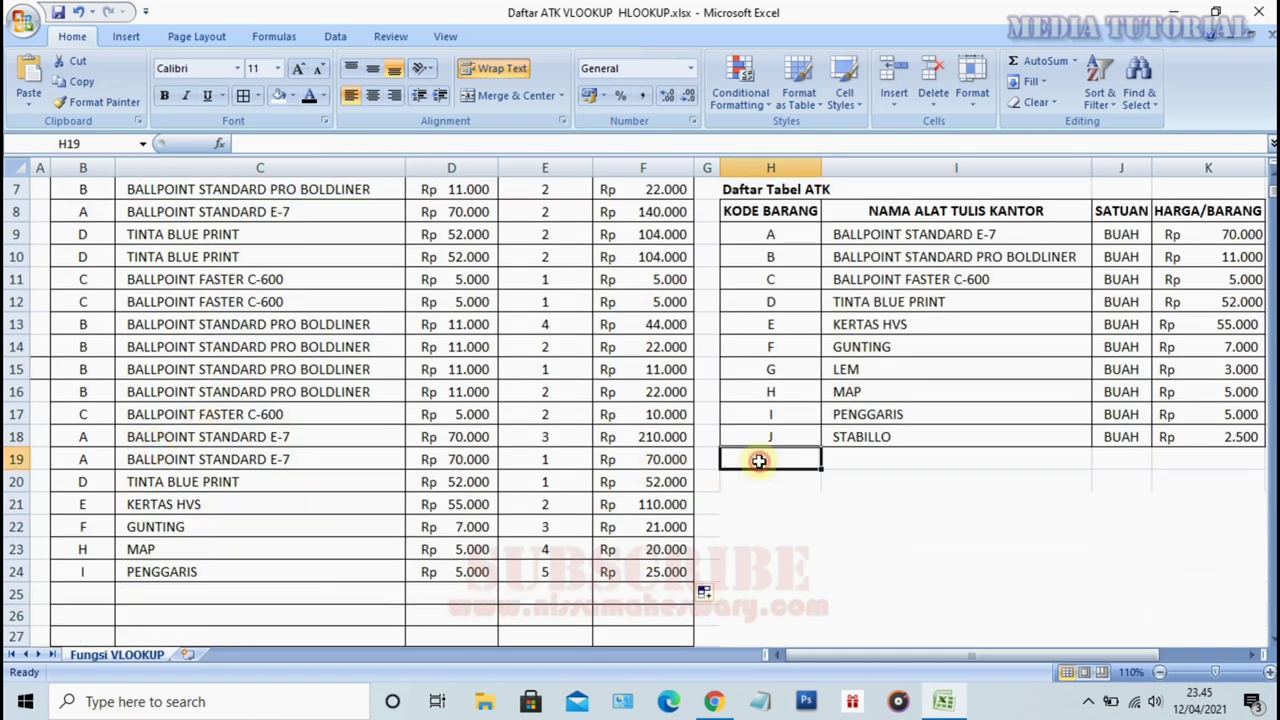
scroll(447, 615, "down", 1)
left_click(86, 525)
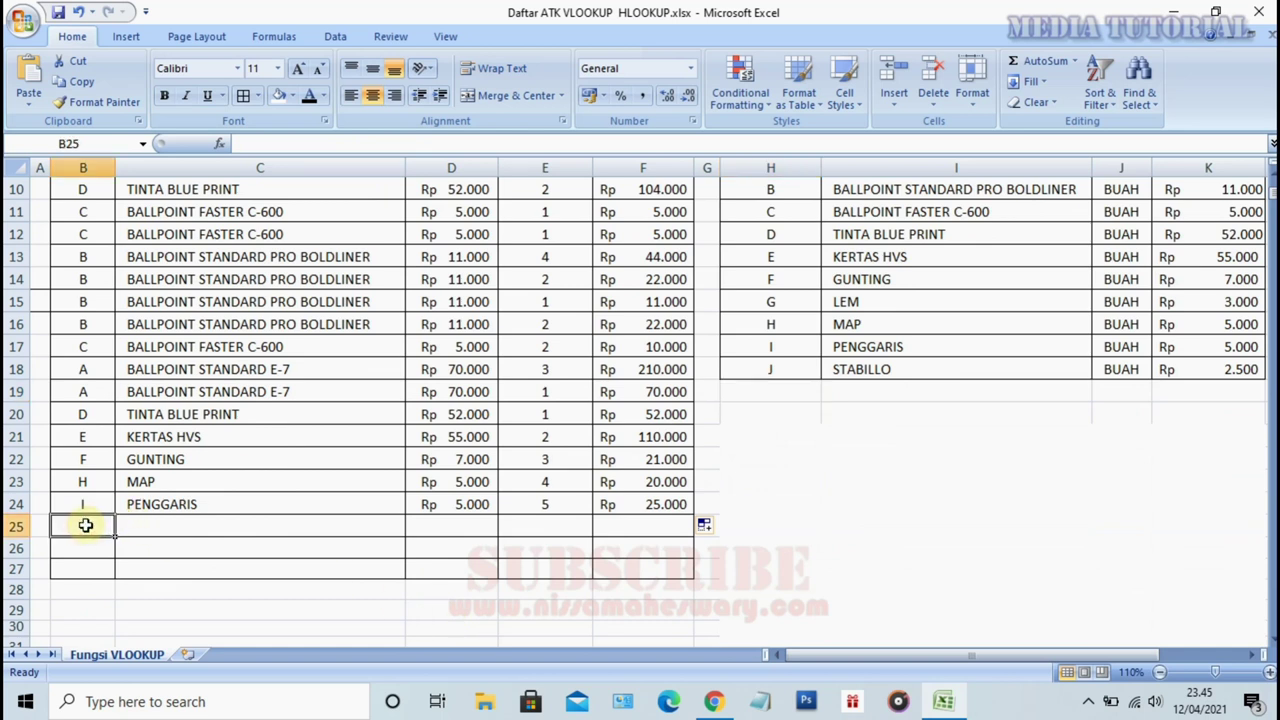
Add code J in B25 and fill its name and price formulas (STABILLO, Rp 2.500).
type("J")
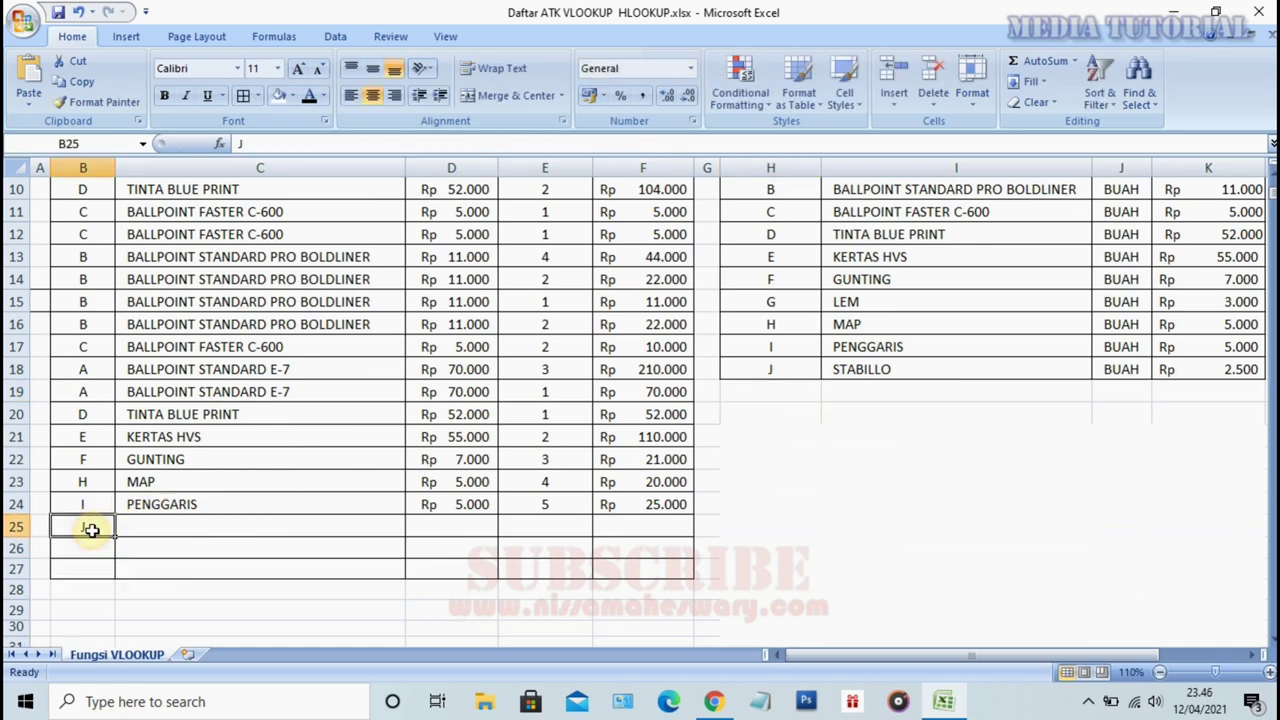
left_click(170, 504)
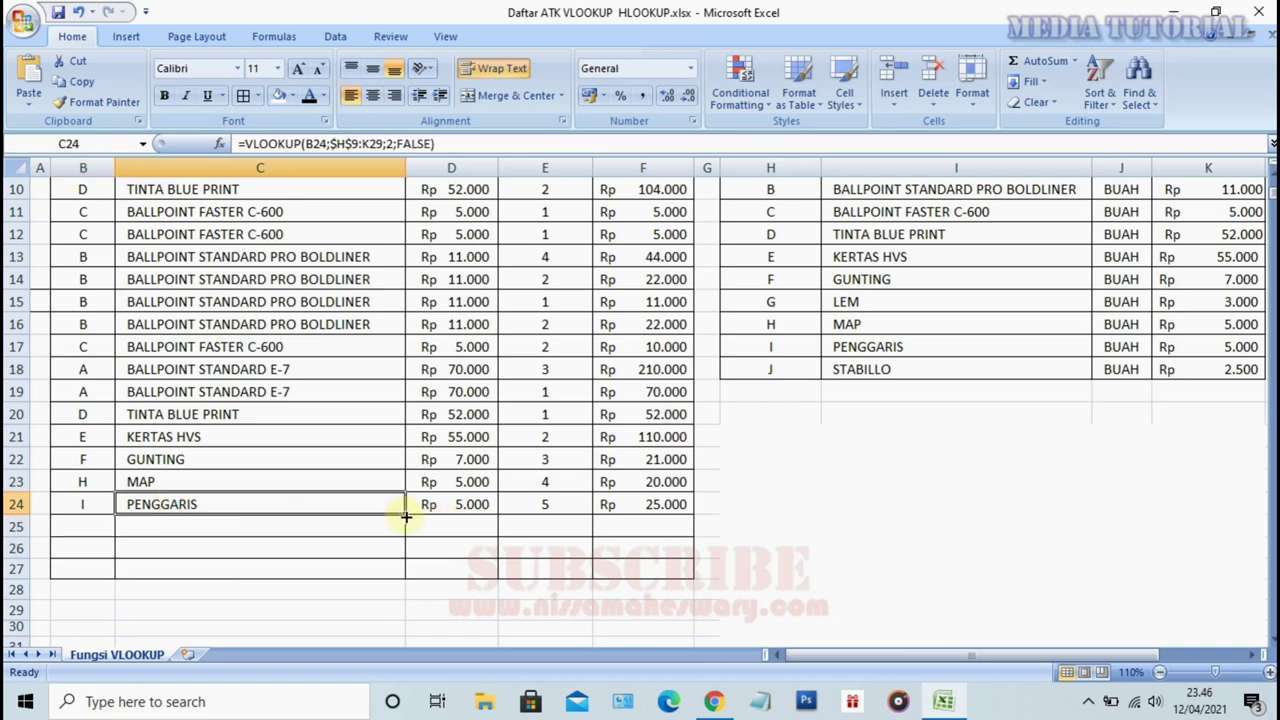
left_click_drag(405, 517, 405, 530)
left_click(80, 548)
left_click(451, 504)
left_click_drag(497, 515, 497, 537)
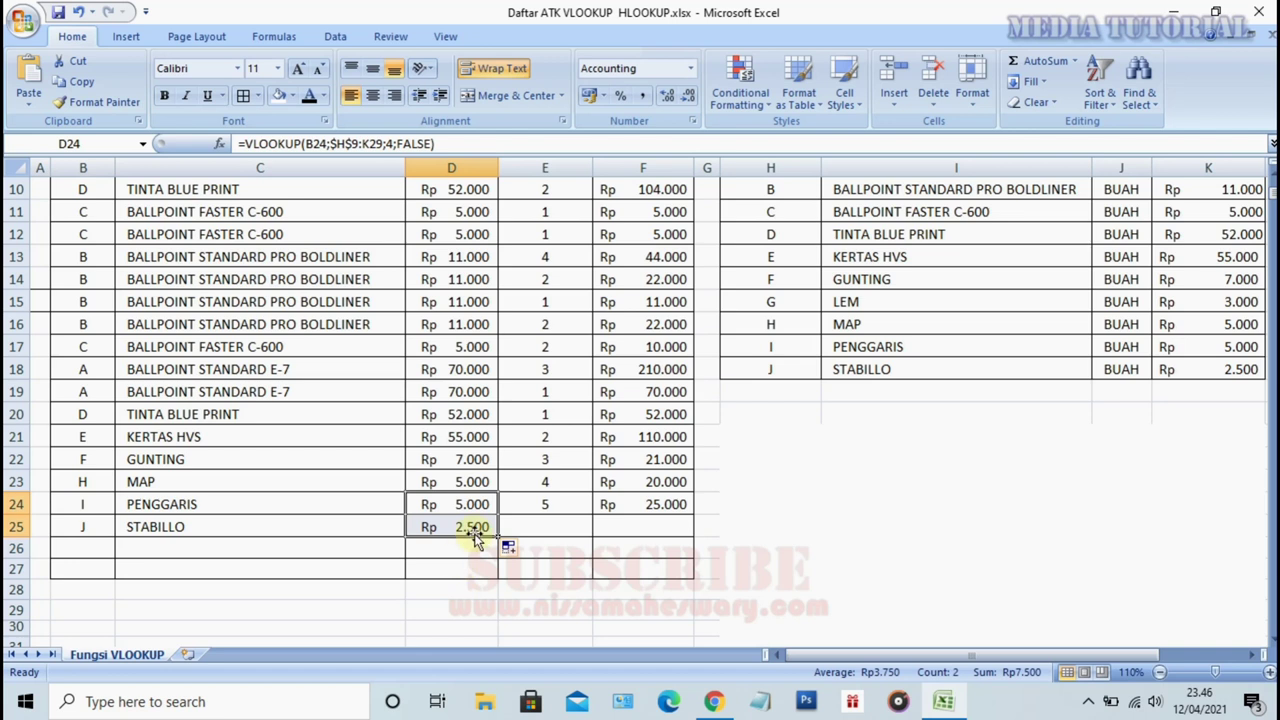
left_click(770, 481)
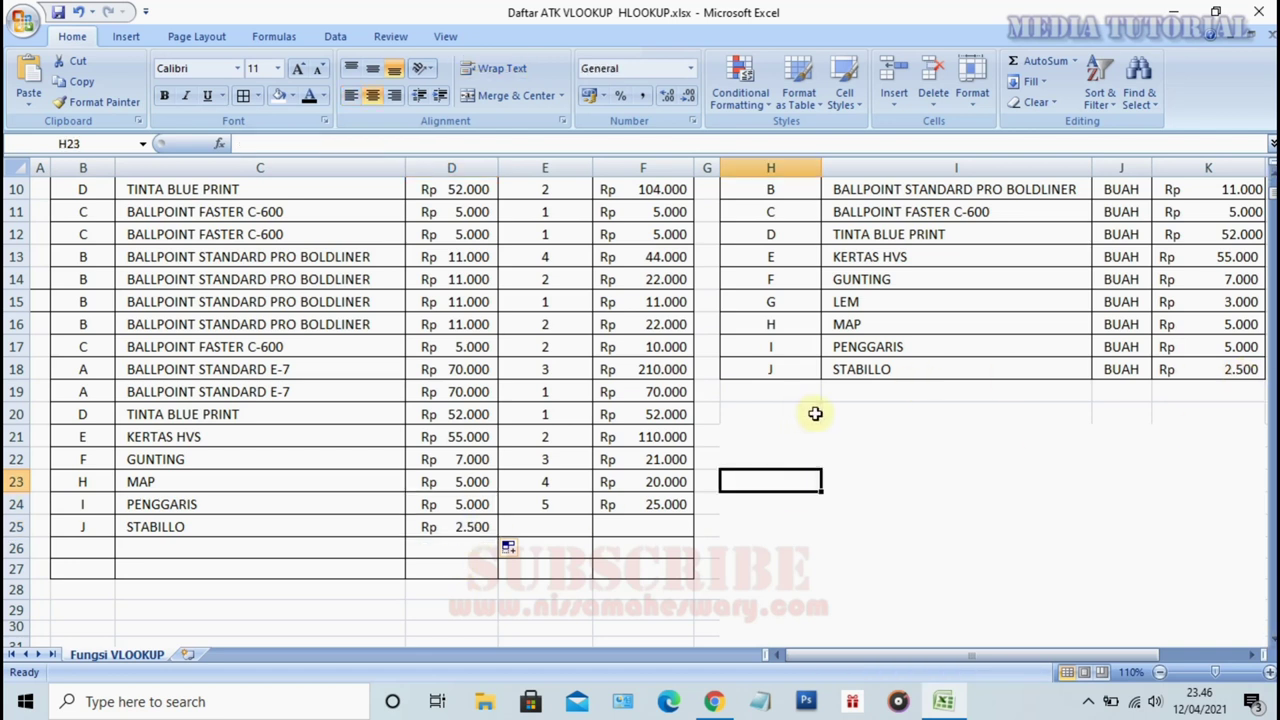
Copy the C25 item-name formula down through C29.
left_click(184, 527)
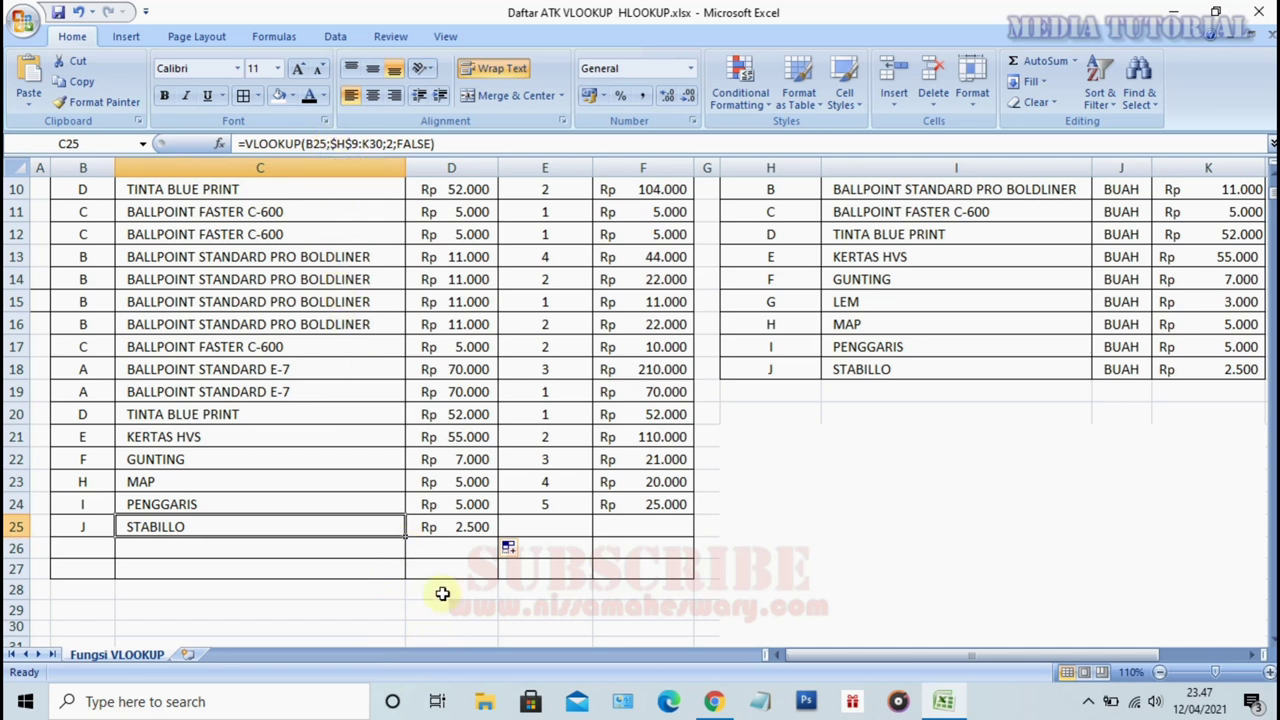
left_click_drag(405, 540, 410, 628)
left_click(90, 543)
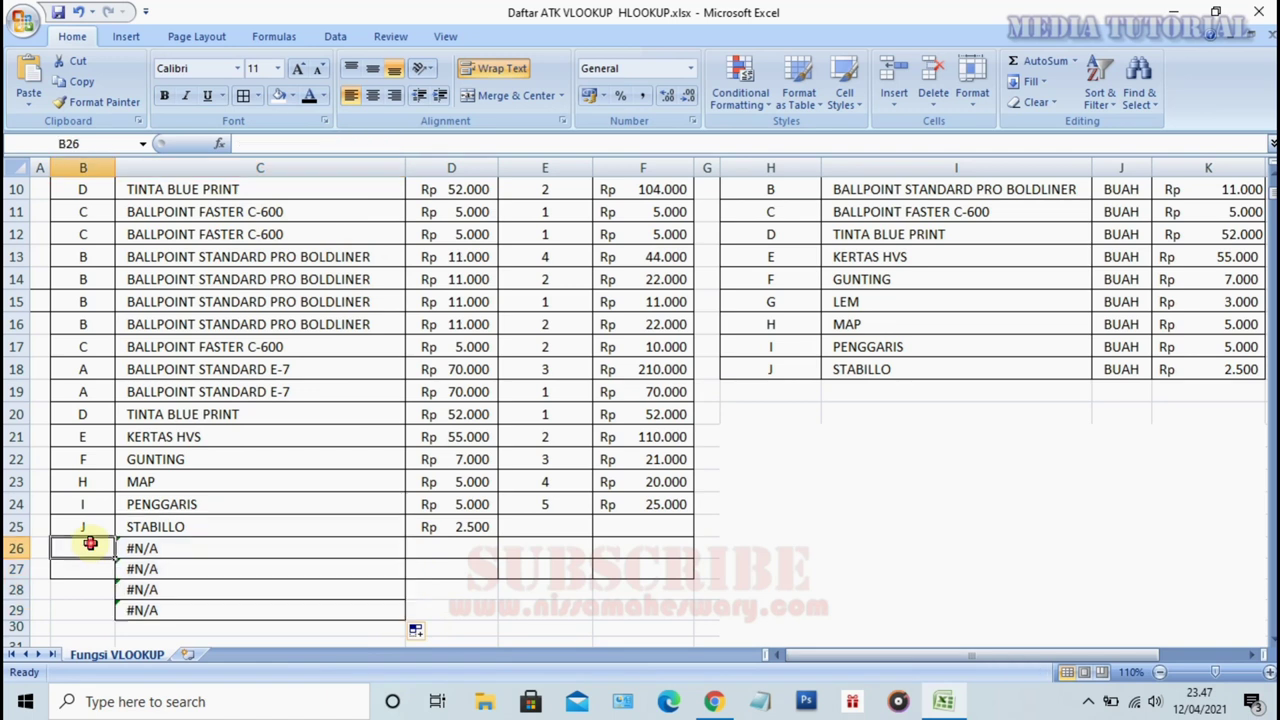
left_click(766, 388)
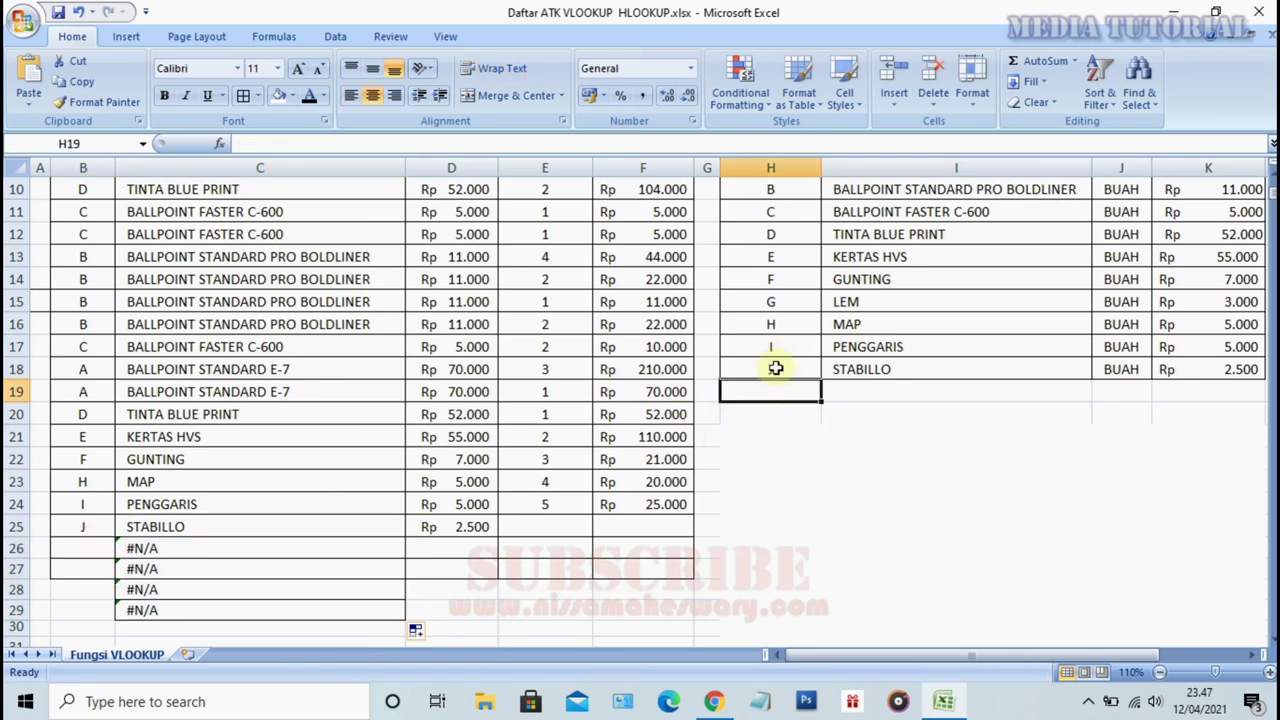
Add K PELASTIK at 3000 and L LABEL at 2000 to the ATK list.
type("K")
key("Return")
type("L")
key("Return")
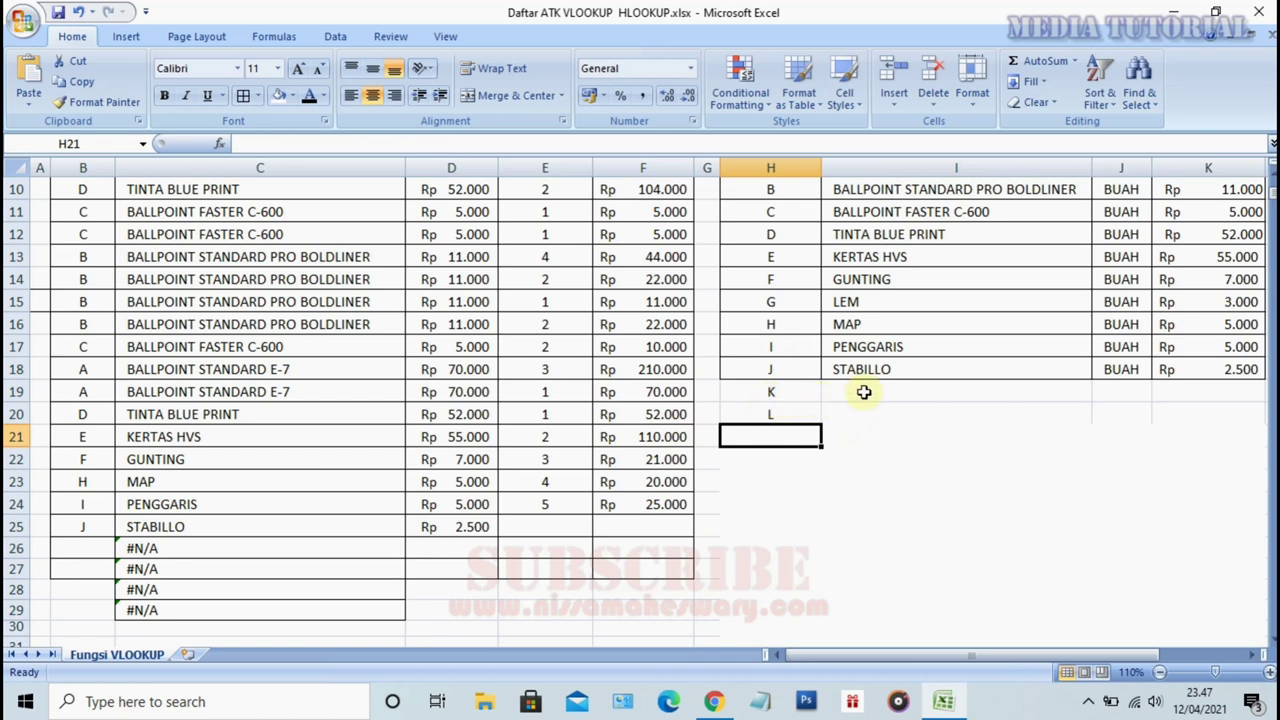
left_click(858, 392)
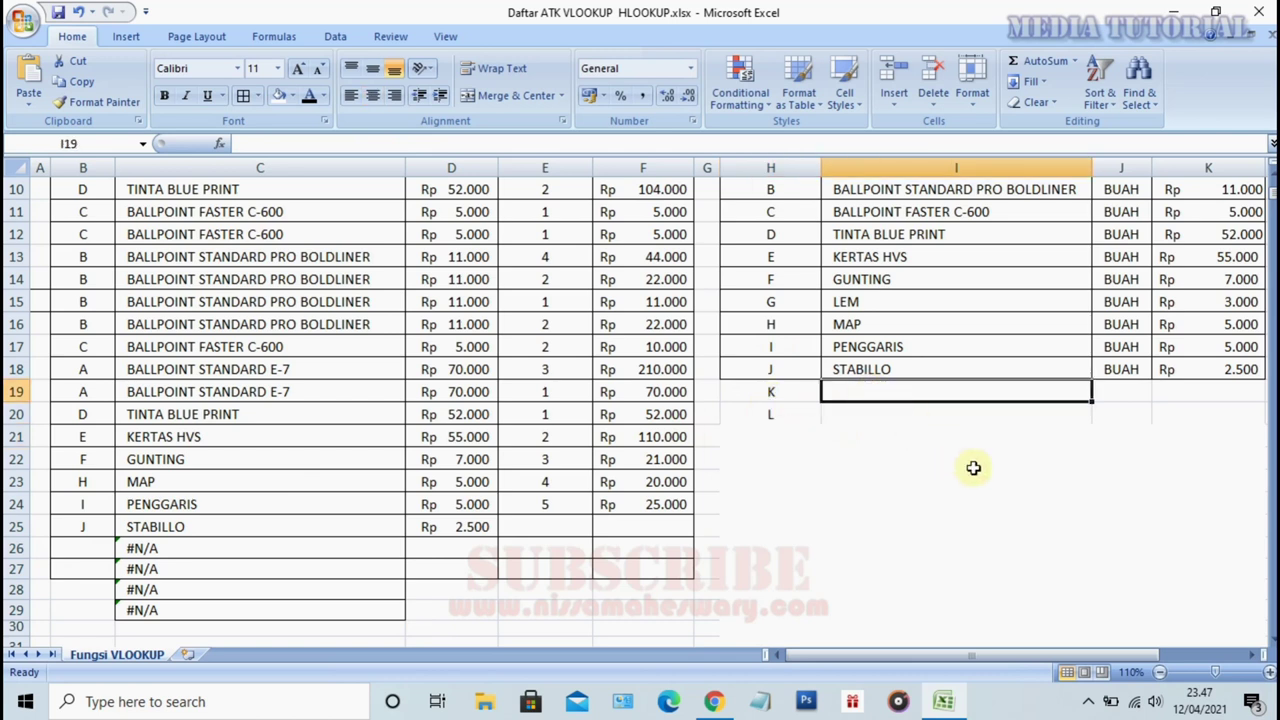
type("PELASTIK")
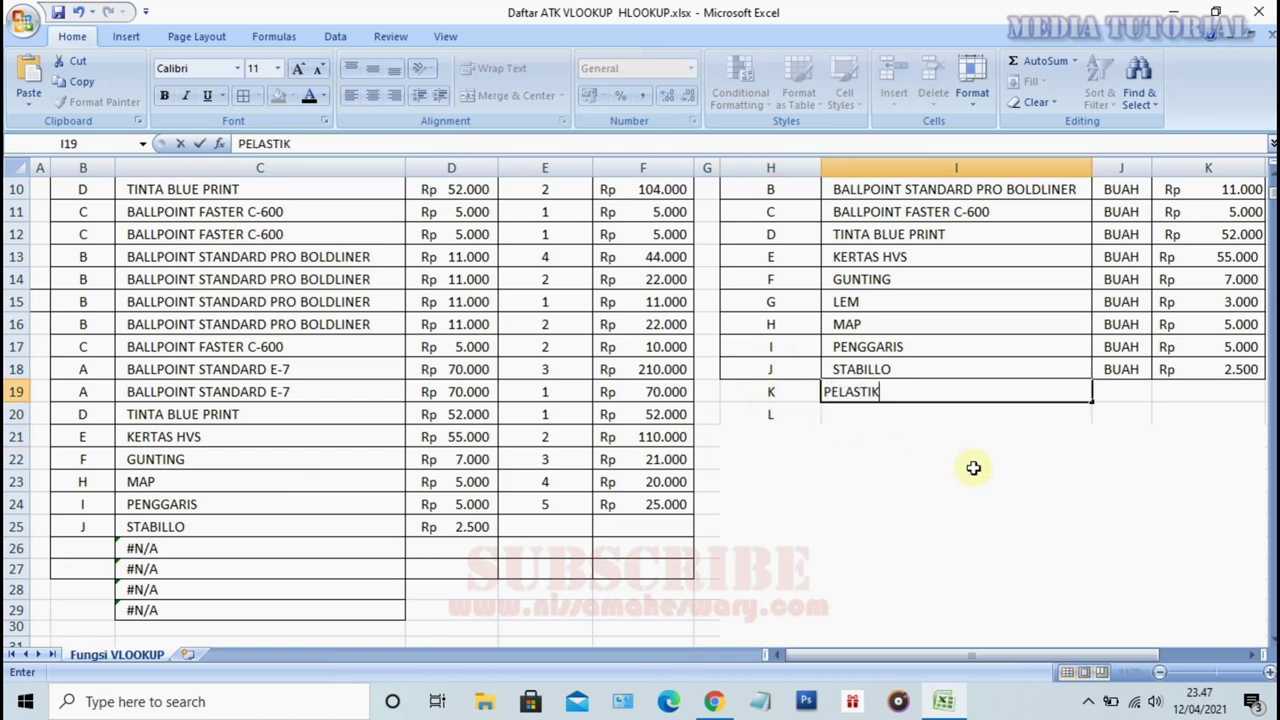
key("Return")
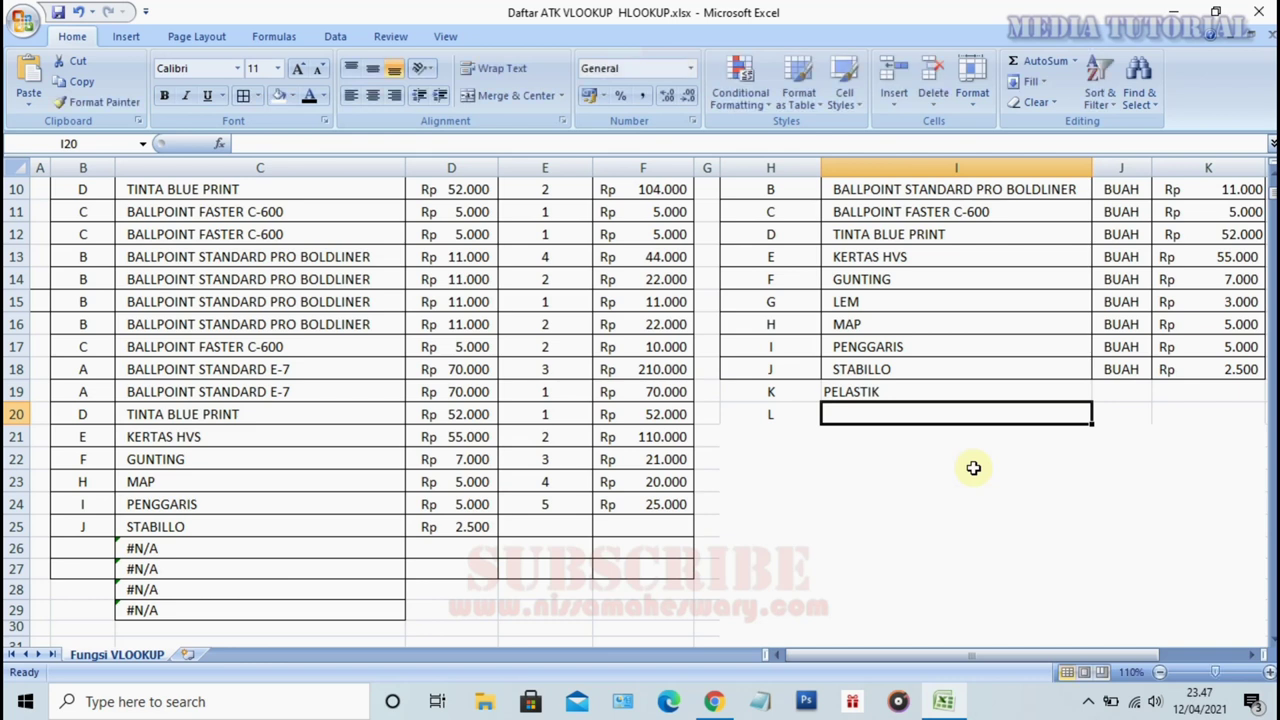
type("LABEL")
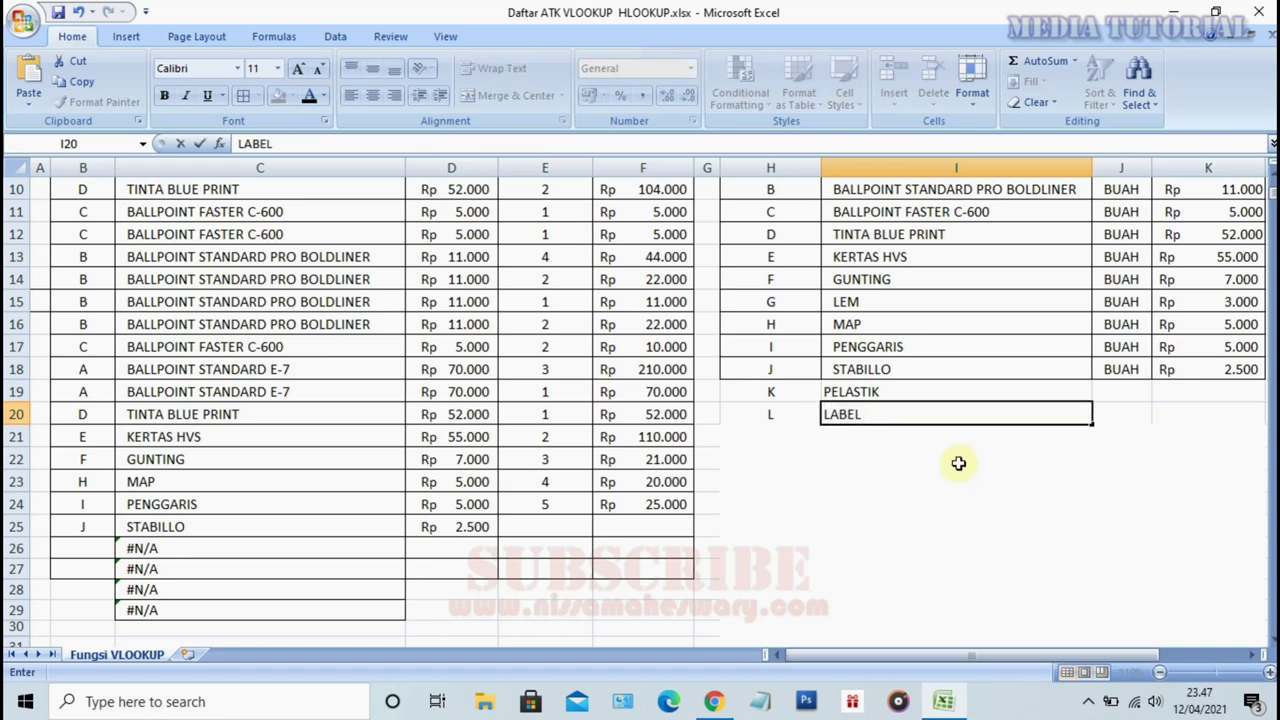
key("Tab")
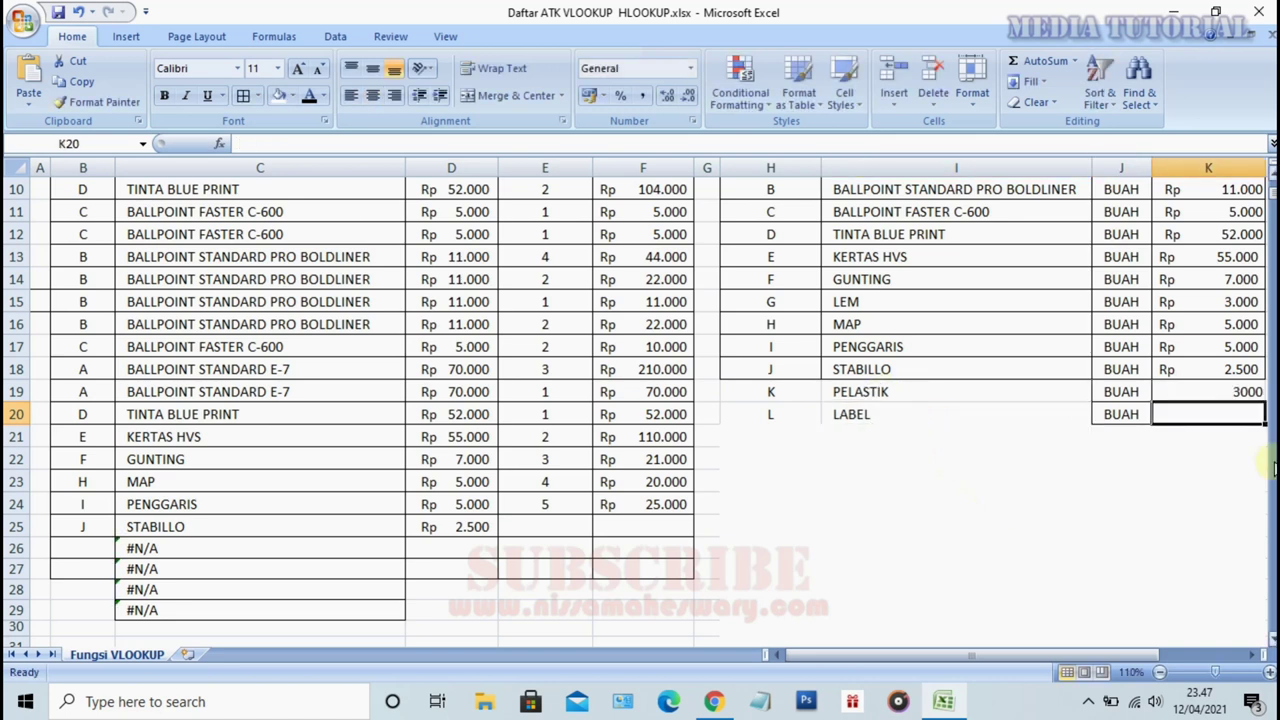
type("2000")
key("Return")
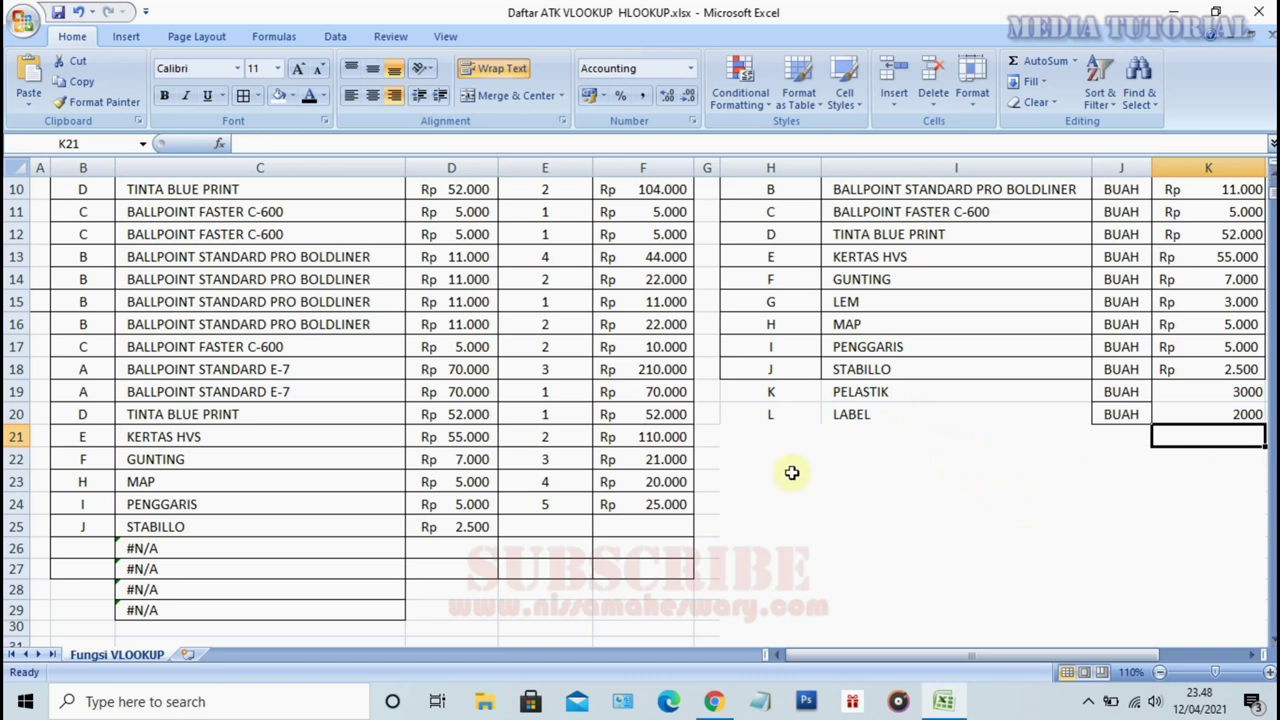
left_click(90, 547)
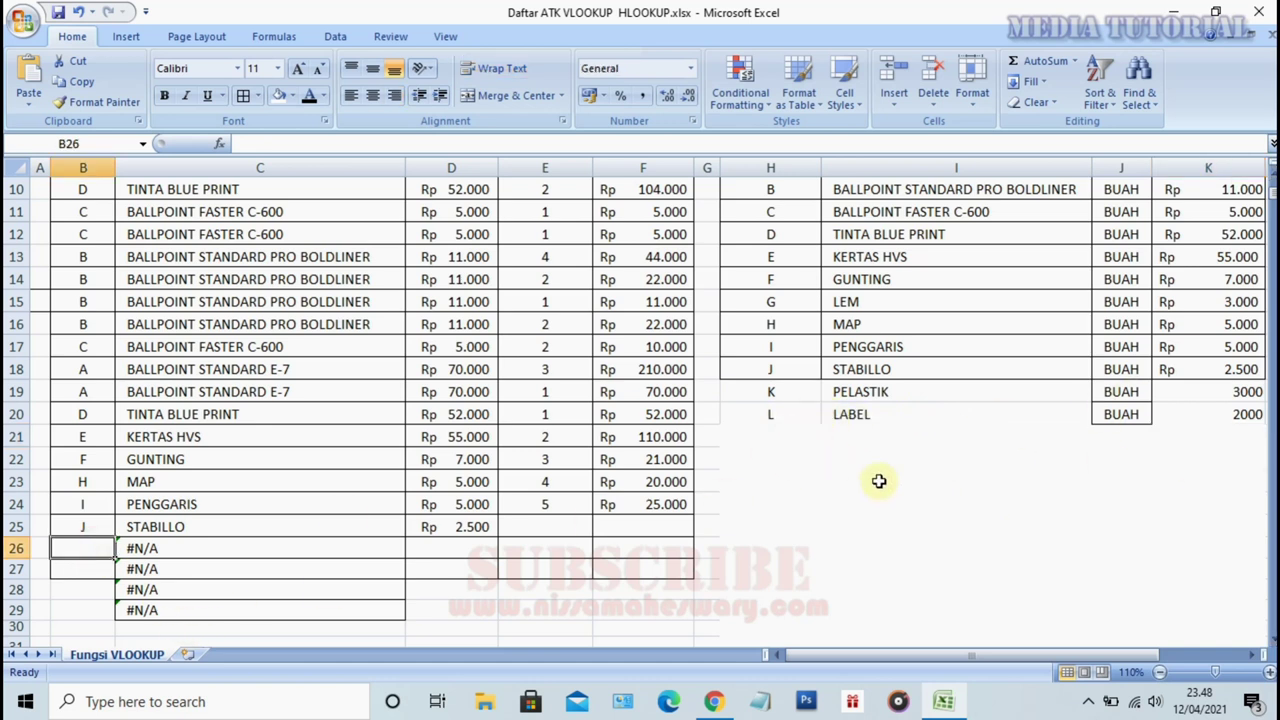
Enter code K in B26 and copy the price lookup down to rows 26–27.
type("K")
key("Delete")
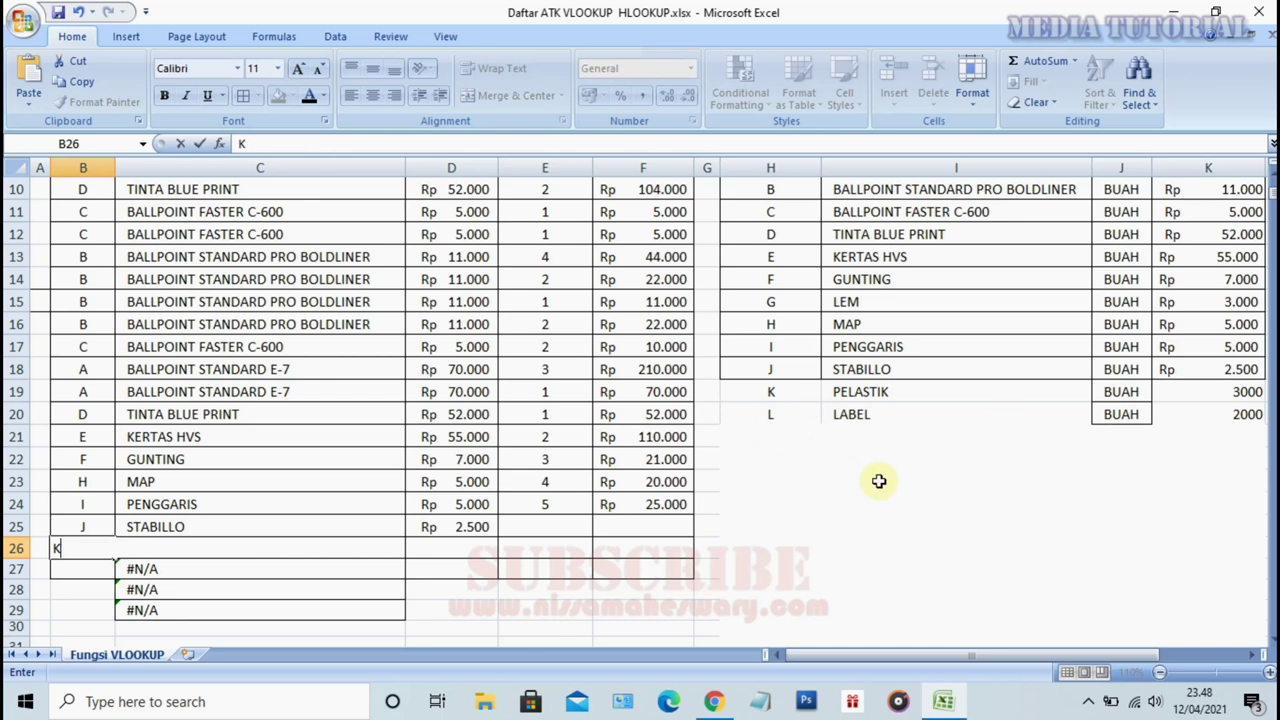
key("Return")
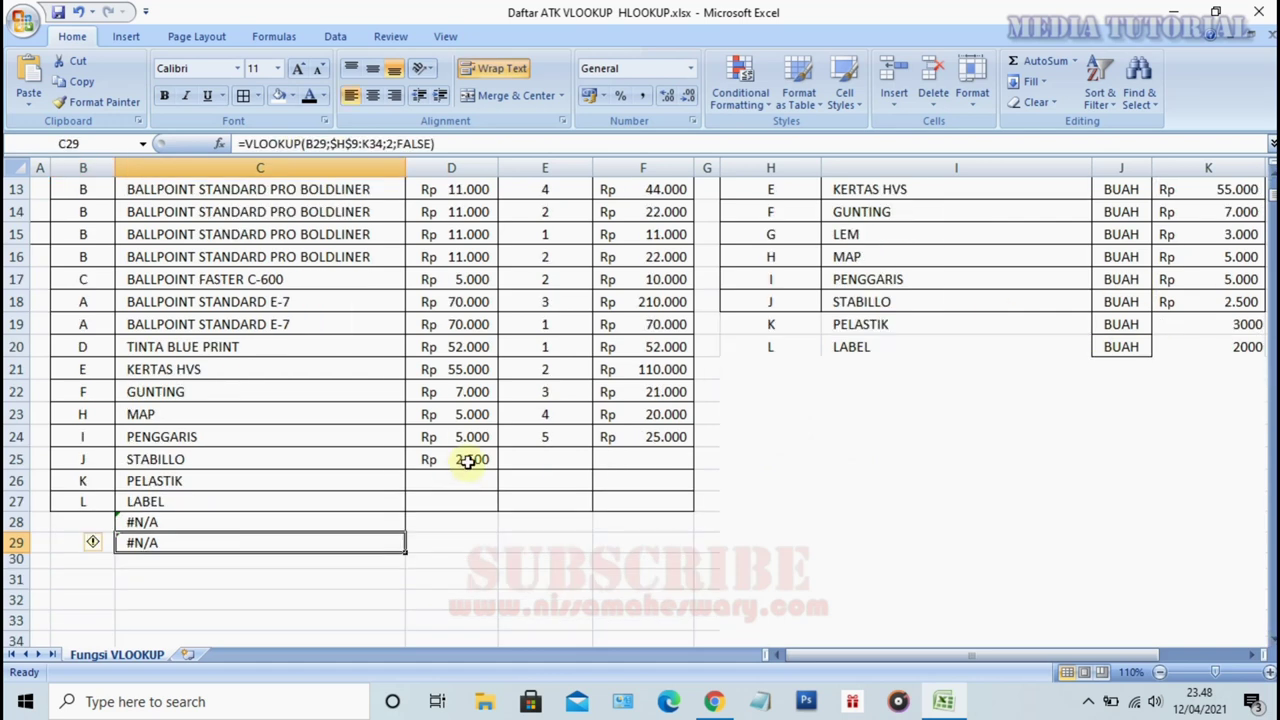
left_click(468, 461)
left_click_drag(497, 469, 495, 510)
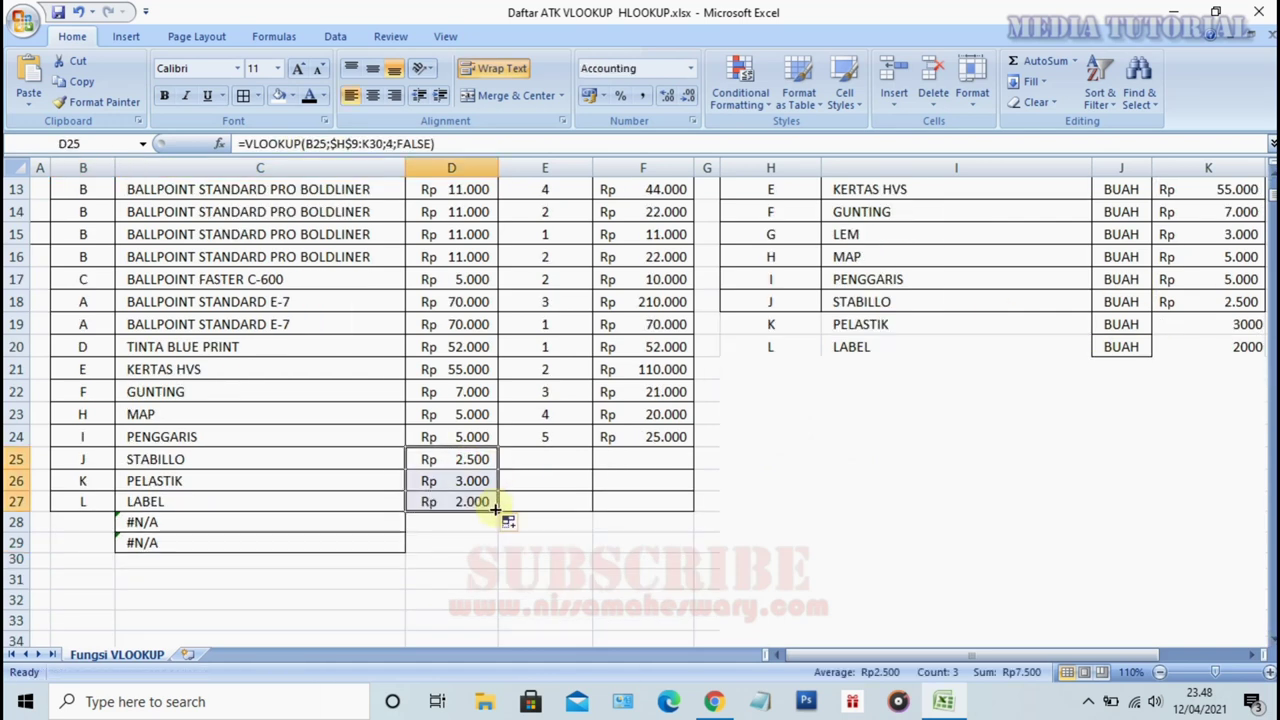
Copy row 24's quantity and total formulas down to row 27.
left_click(331, 480)
left_click(543, 462)
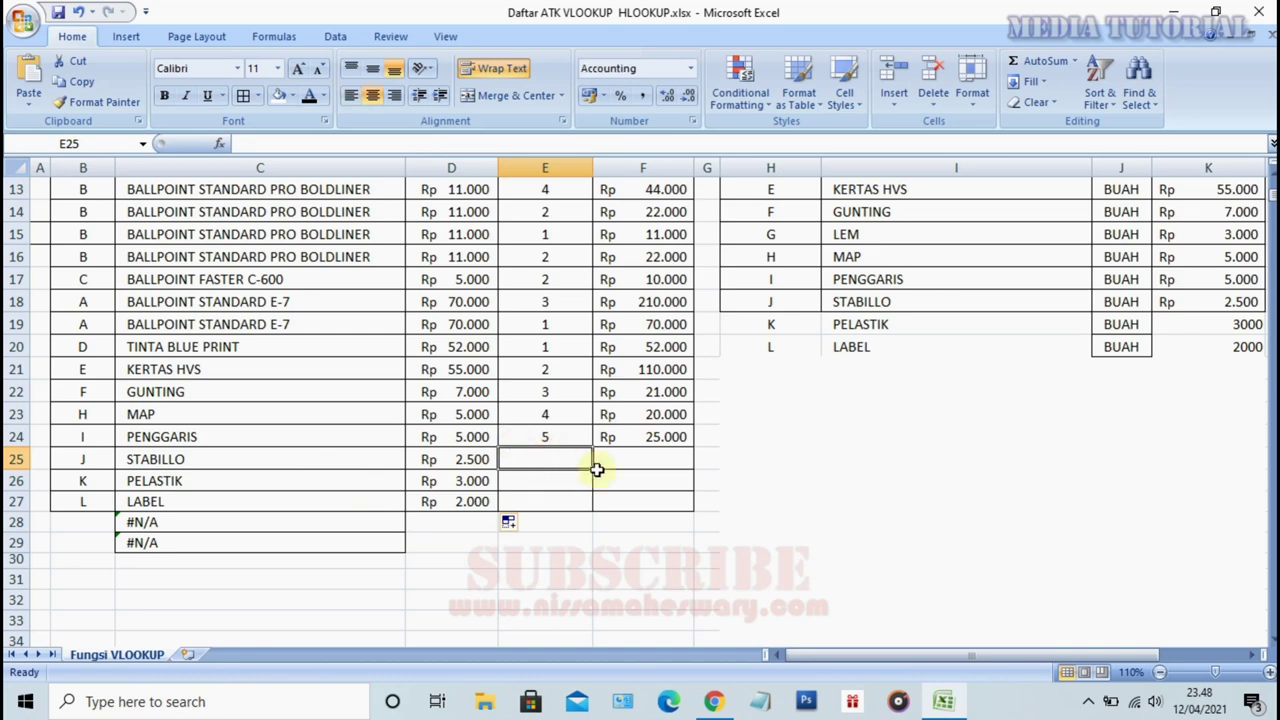
mouse_move(548, 437)
left_mouse_down()
mouse_move(666, 437)
mouse_move(680, 503)
left_mouse_up()
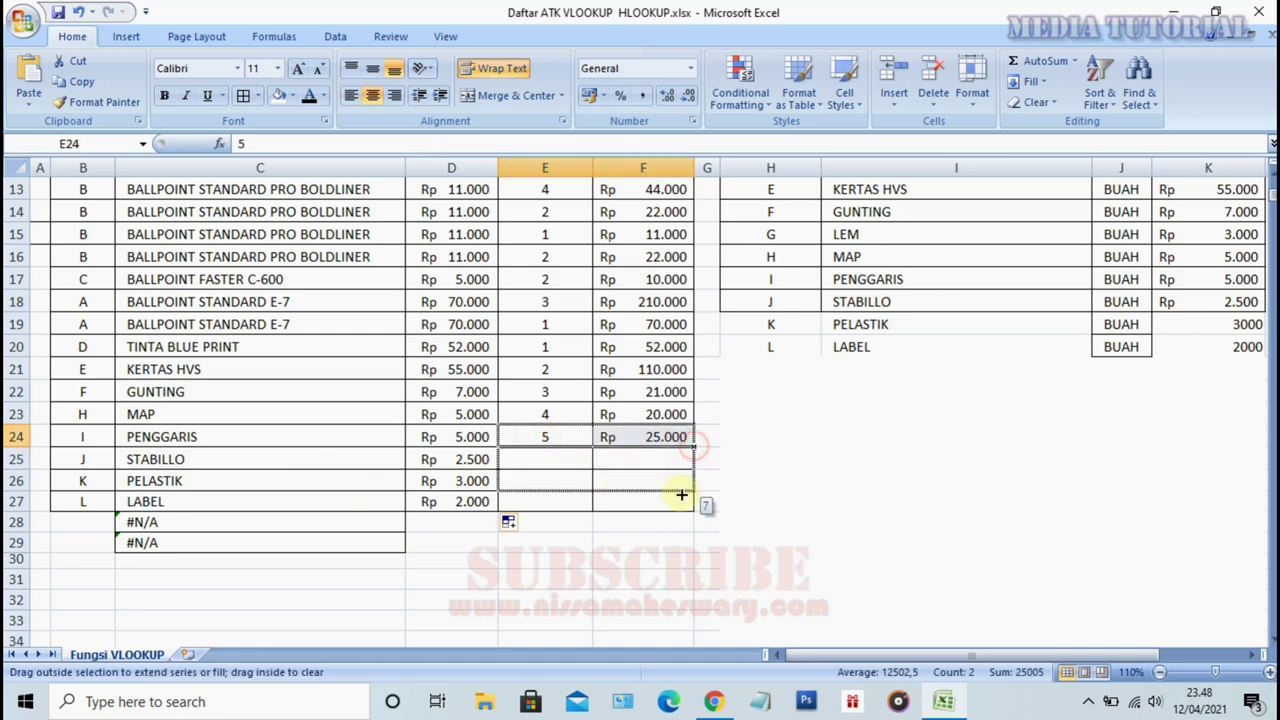
left_click(551, 441)
Set quantities 2, 2, 1, 1 for PENGGARIS, STABILLO, PELASTIK and LABEL in rows 24–27.
type("2")
key("Return")
type("2")
key("Return")
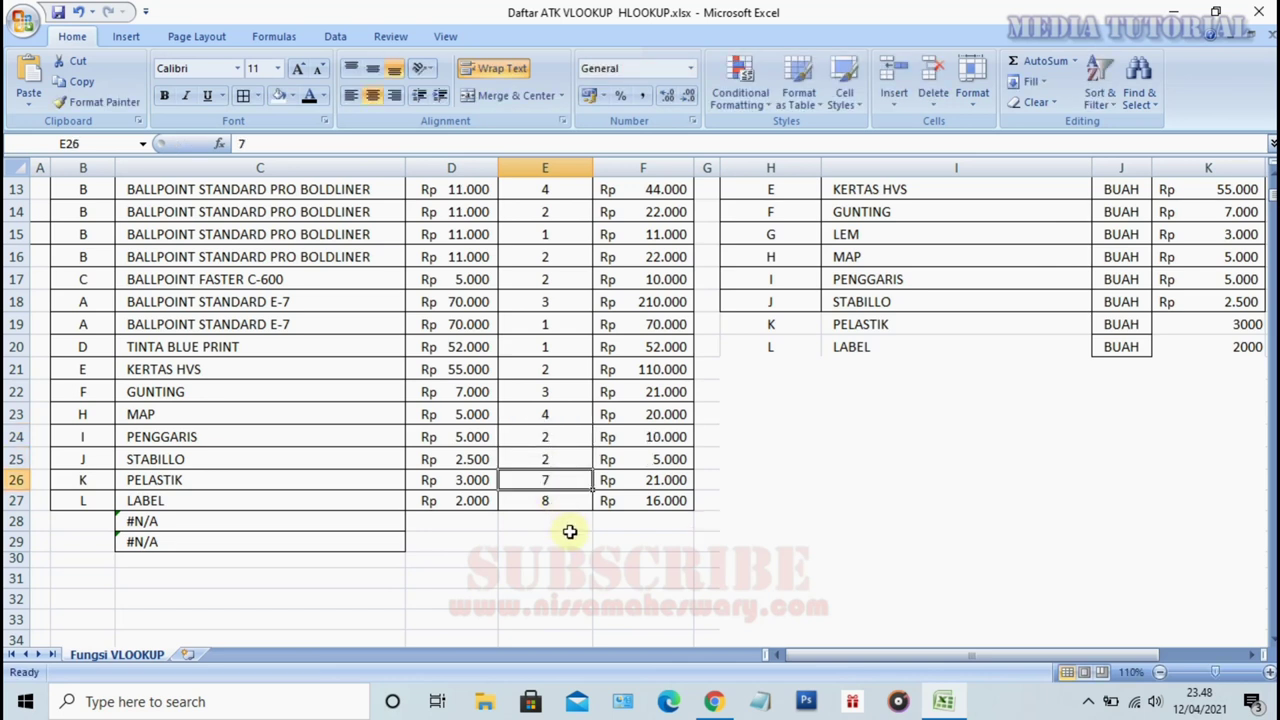
type("1")
key("Return")
type("1")
key("Return")
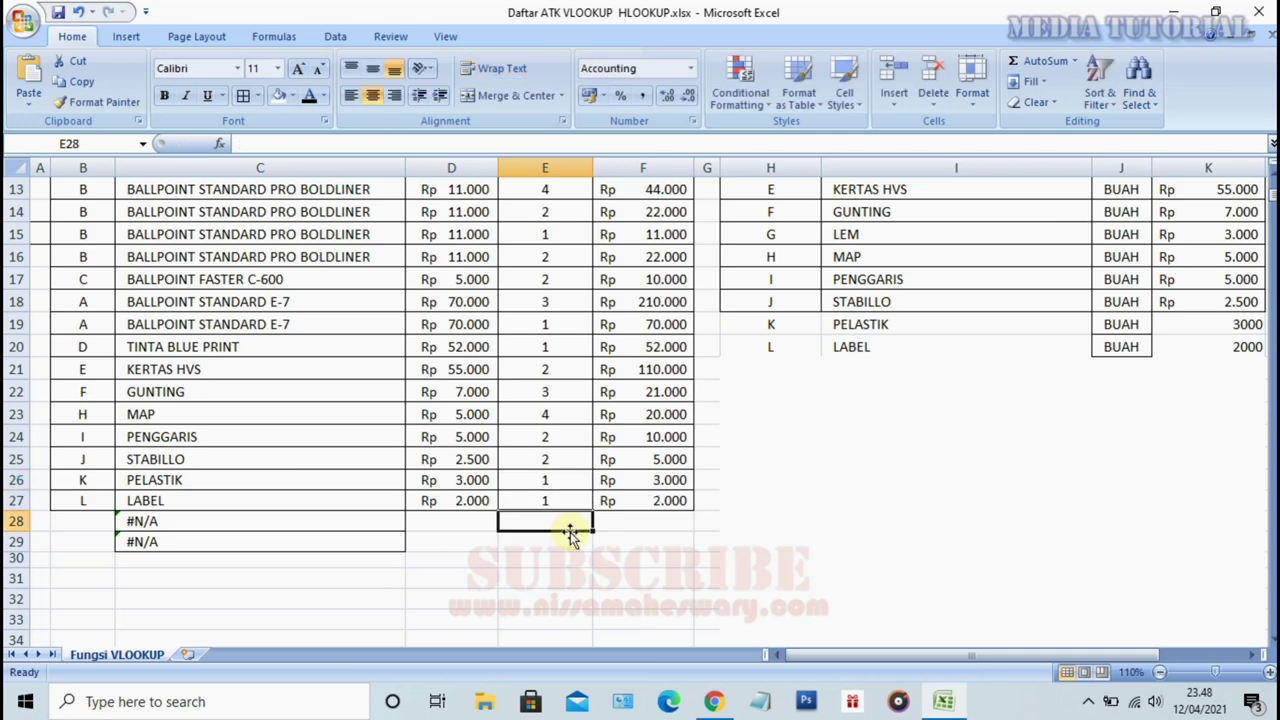
left_click(130, 522)
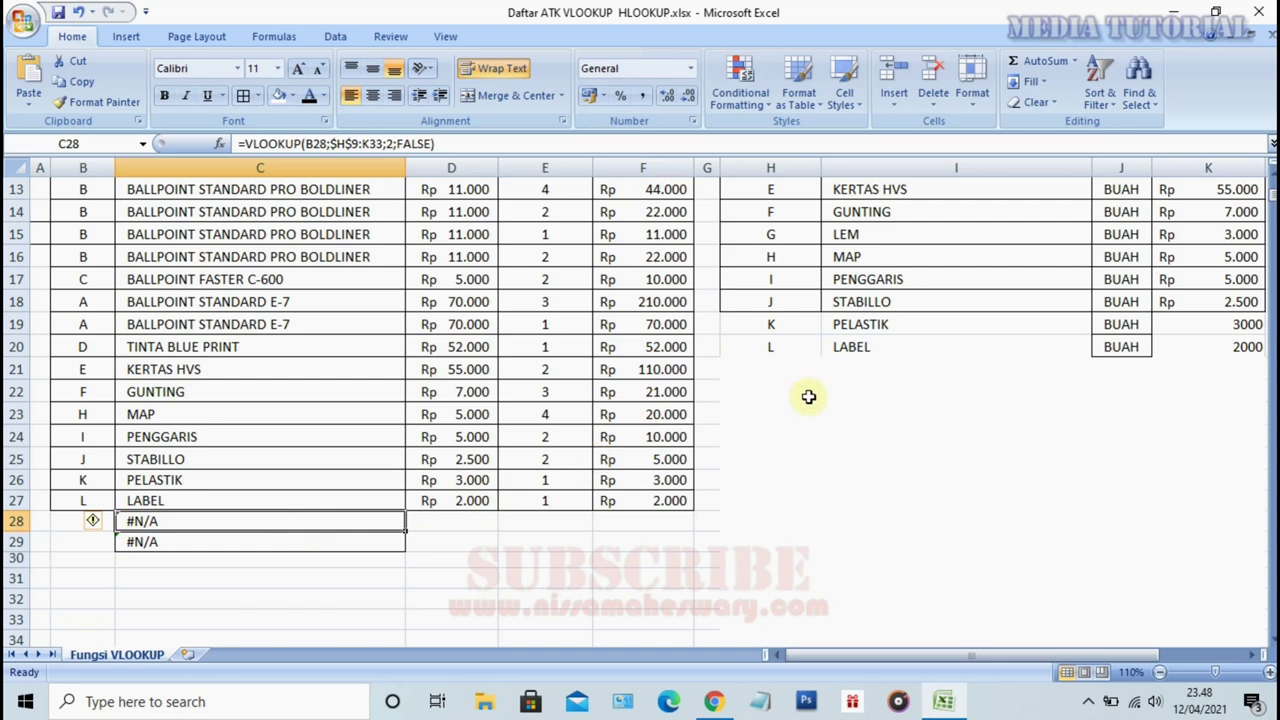
Delete the leftover #N/A rows 28 and 29 below the invoice.
scroll(808, 396, "up", 2)
scroll(812, 397, "down", 1)
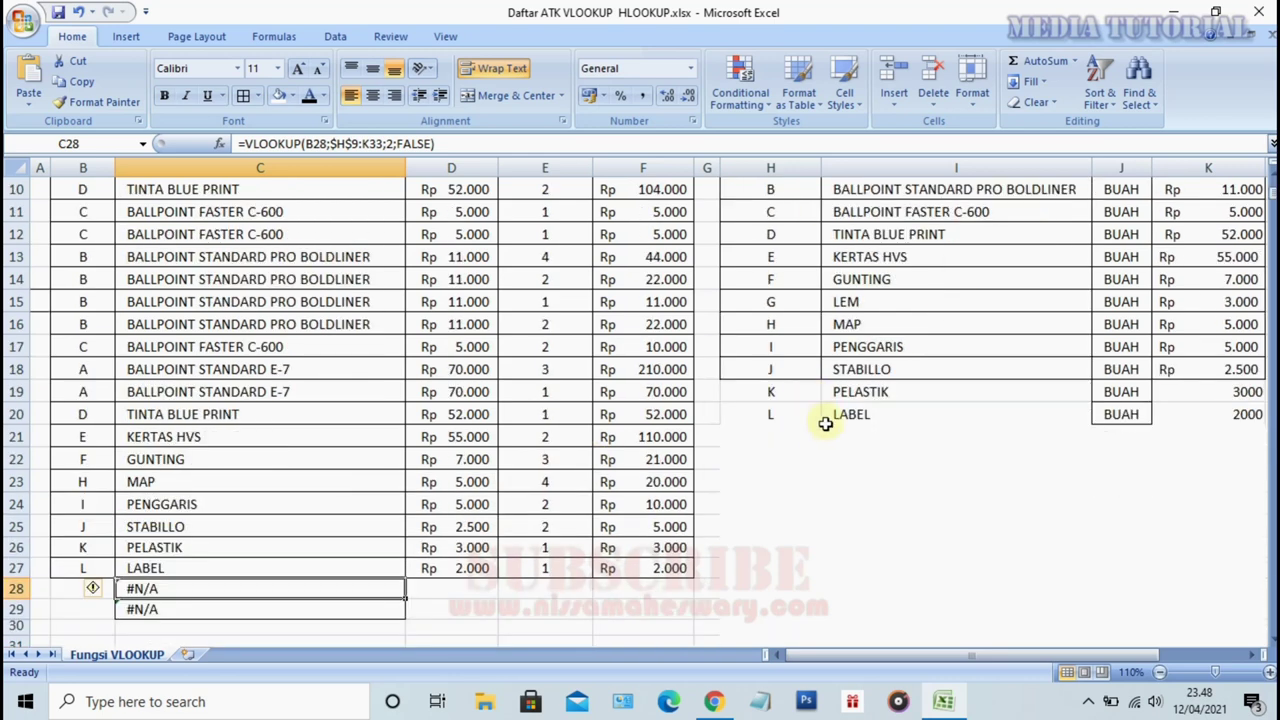
left_click(225, 459)
scroll(237, 475, "down", 1)
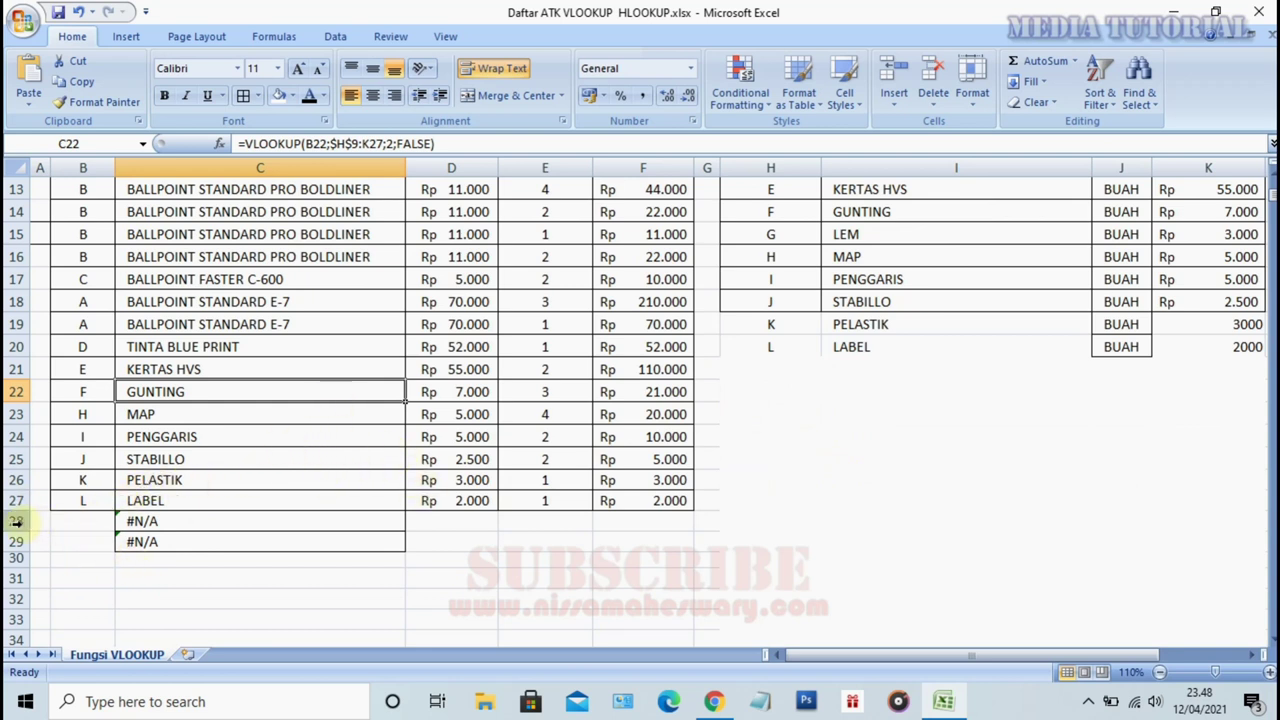
left_click_drag(16, 521, 16, 541)
right_click(16, 541)
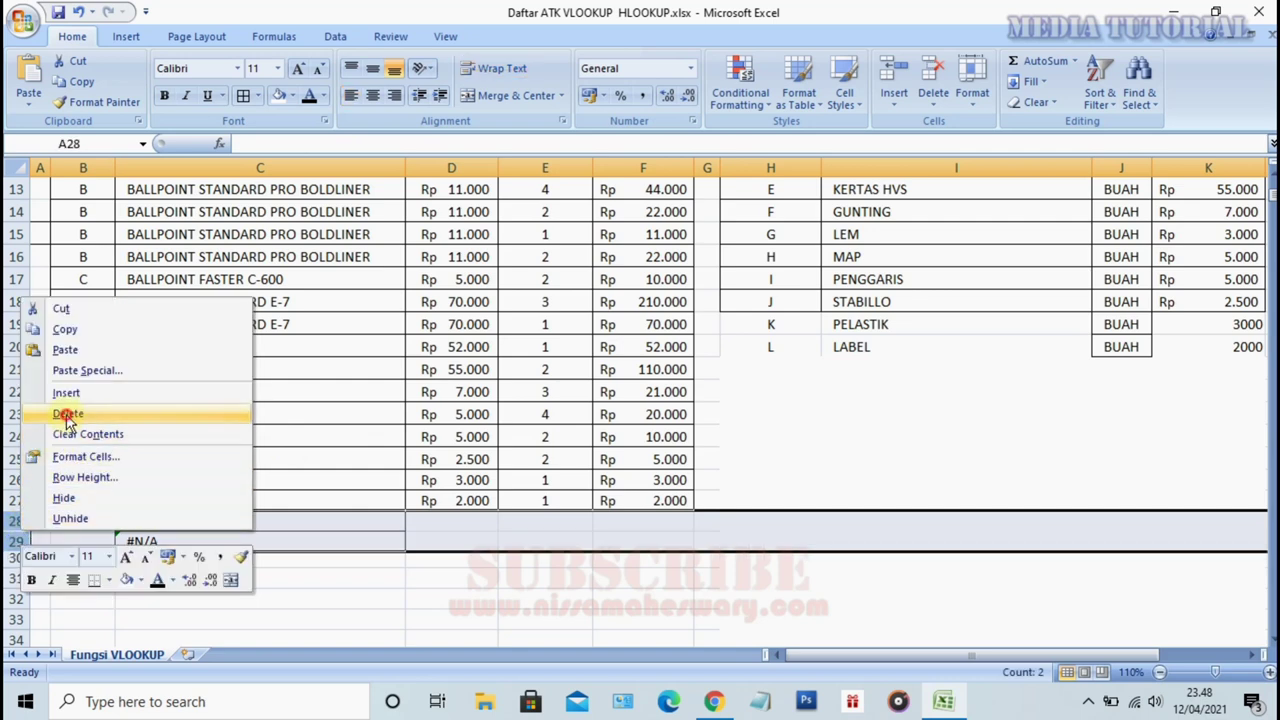
left_click(68, 414)
left_click(943, 450)
scroll(900, 540, "up", 2)
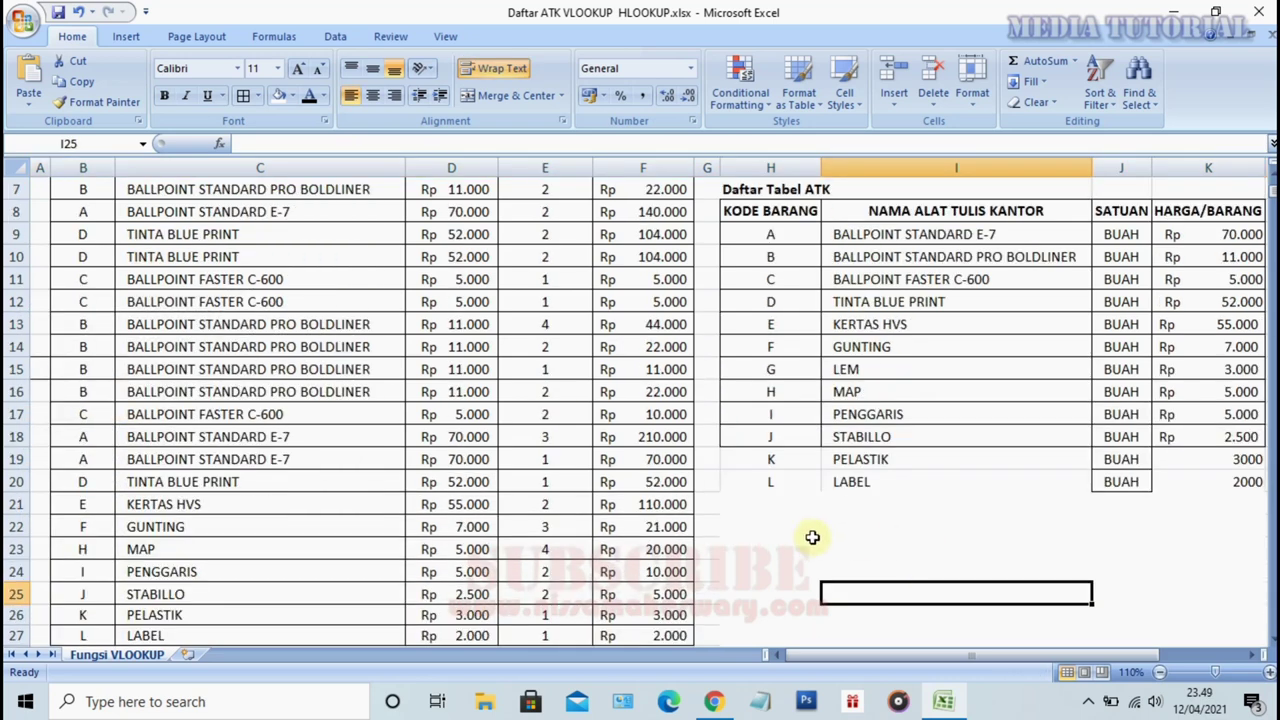
left_click_drag(749, 460, 1222, 481)
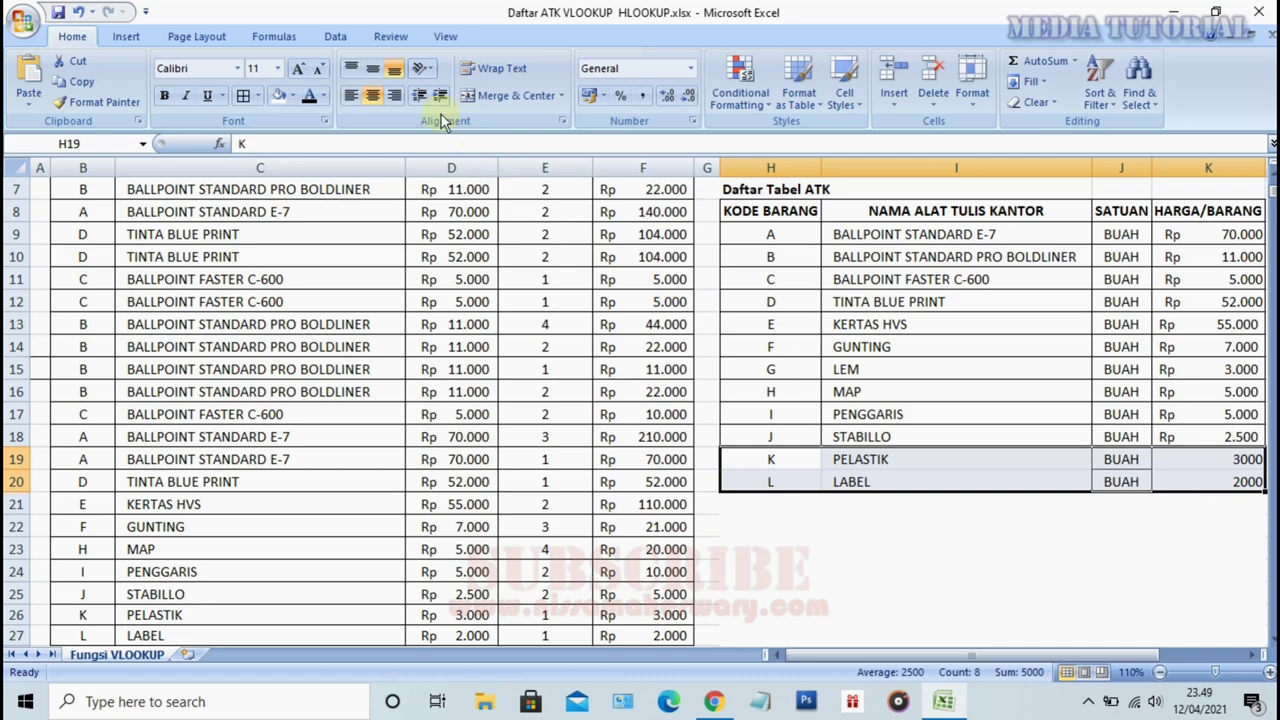
Add borders to H19:K20 and format prices K19:K20 as Accounting (Rp 3.000, Rp 2.000).
left_click(243, 95)
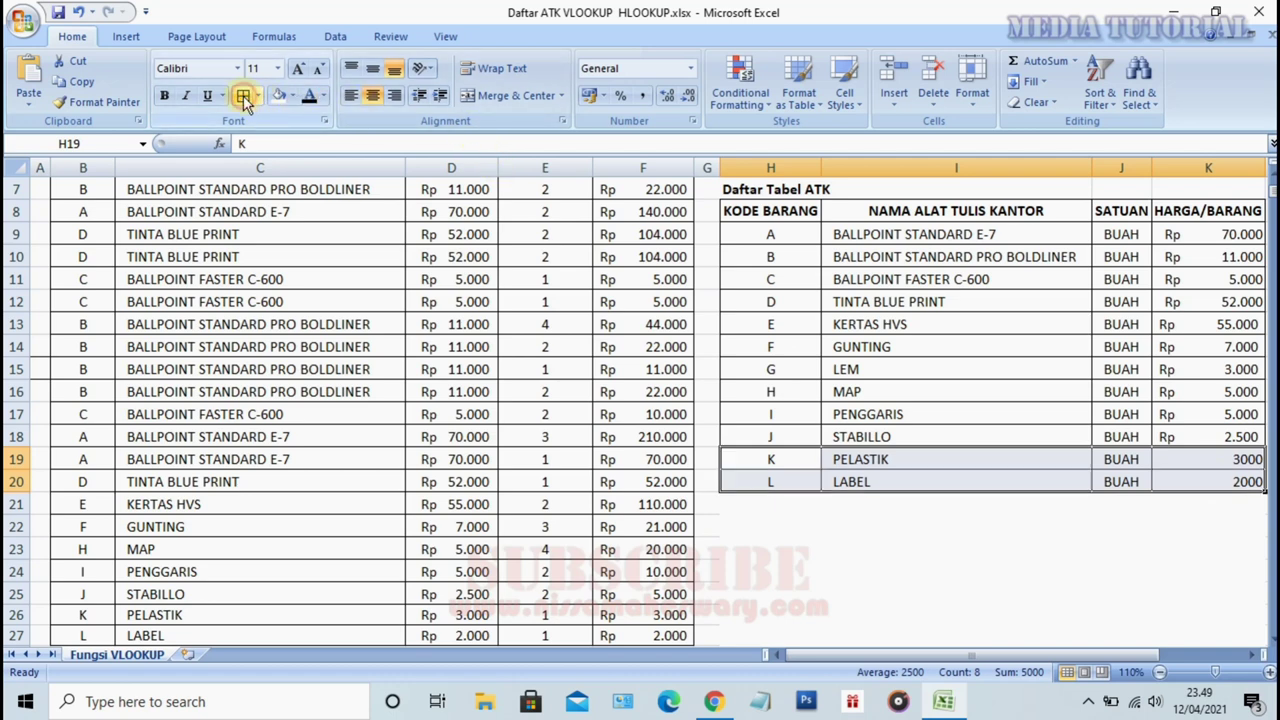
left_click(1040, 543)
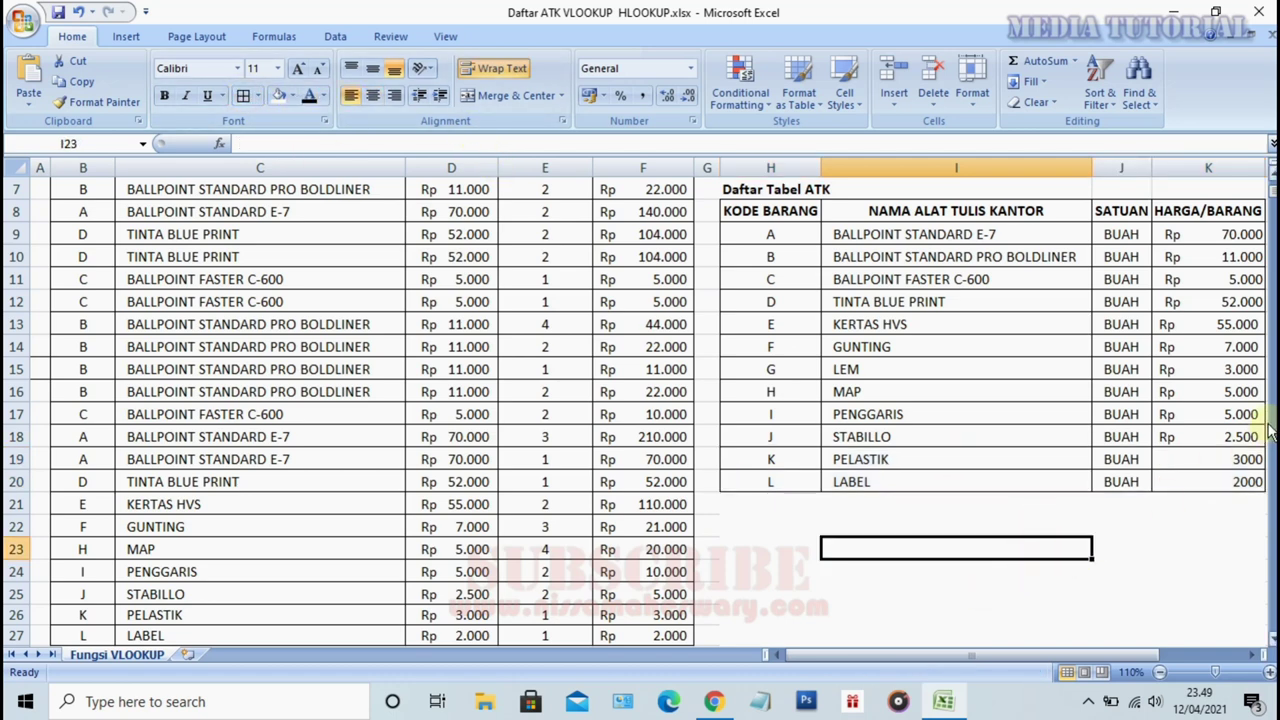
left_click_drag(1210, 459, 1220, 484)
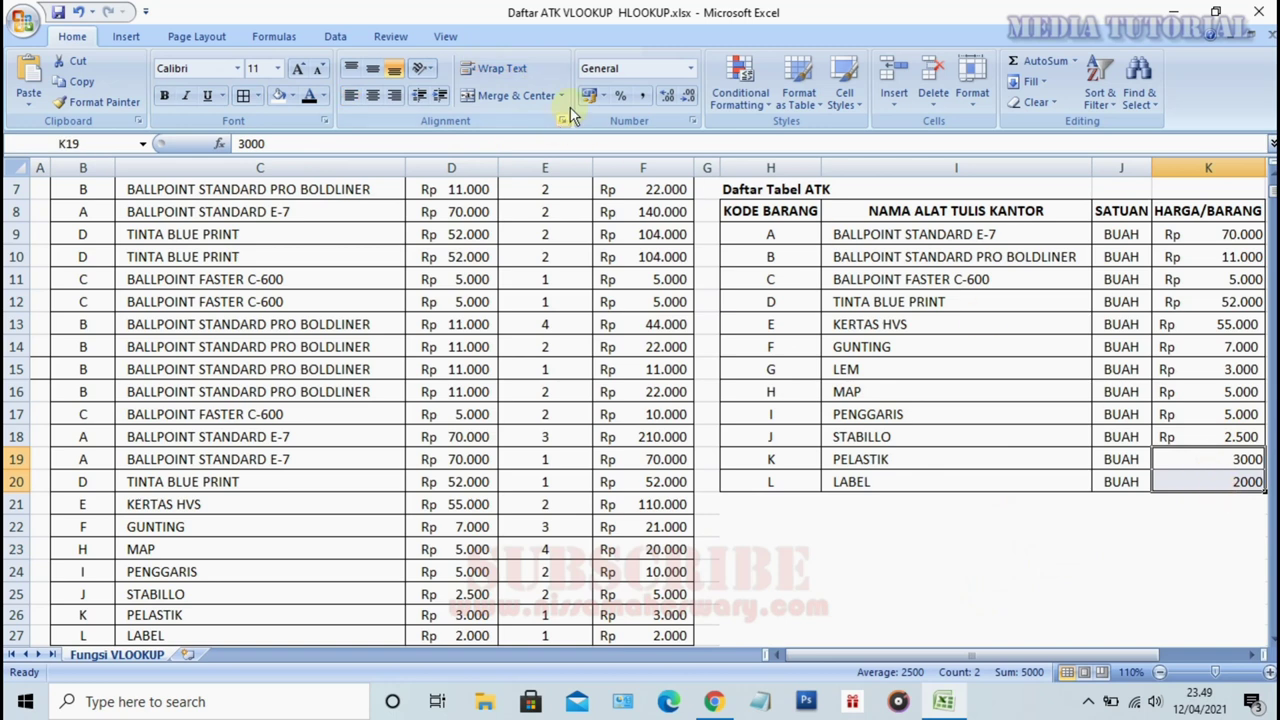
left_click(690, 68)
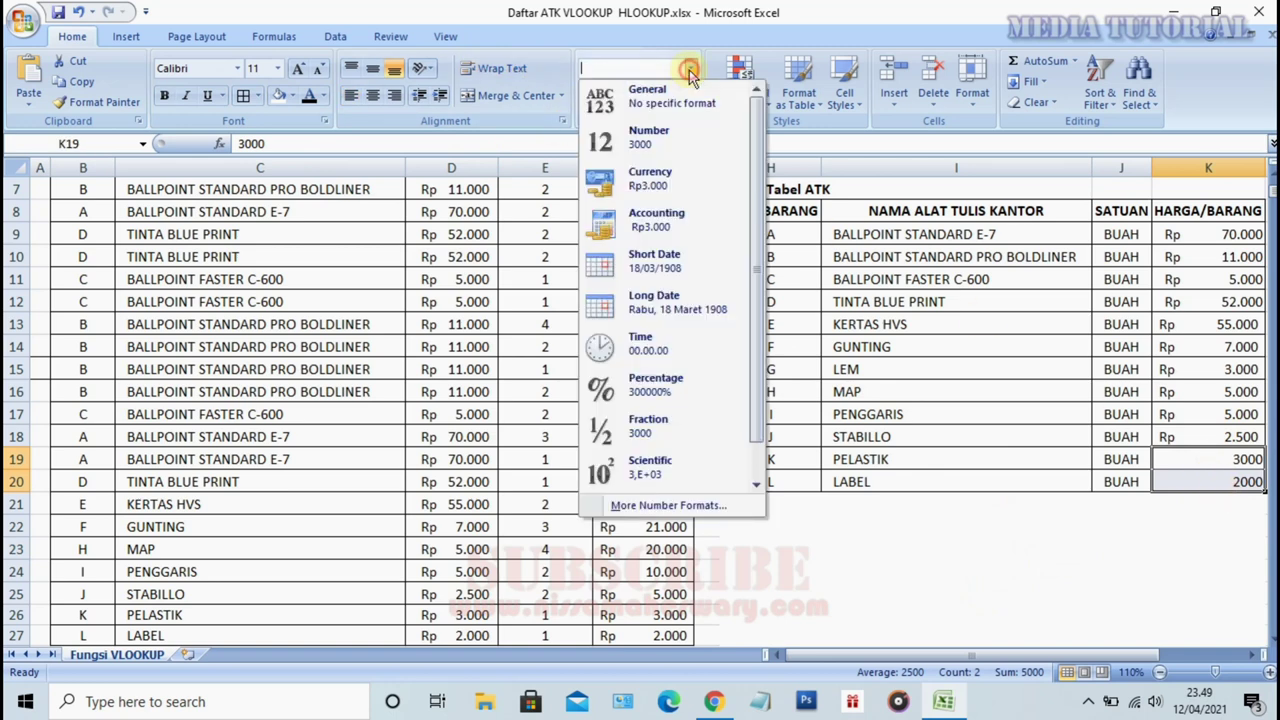
left_click(662, 228)
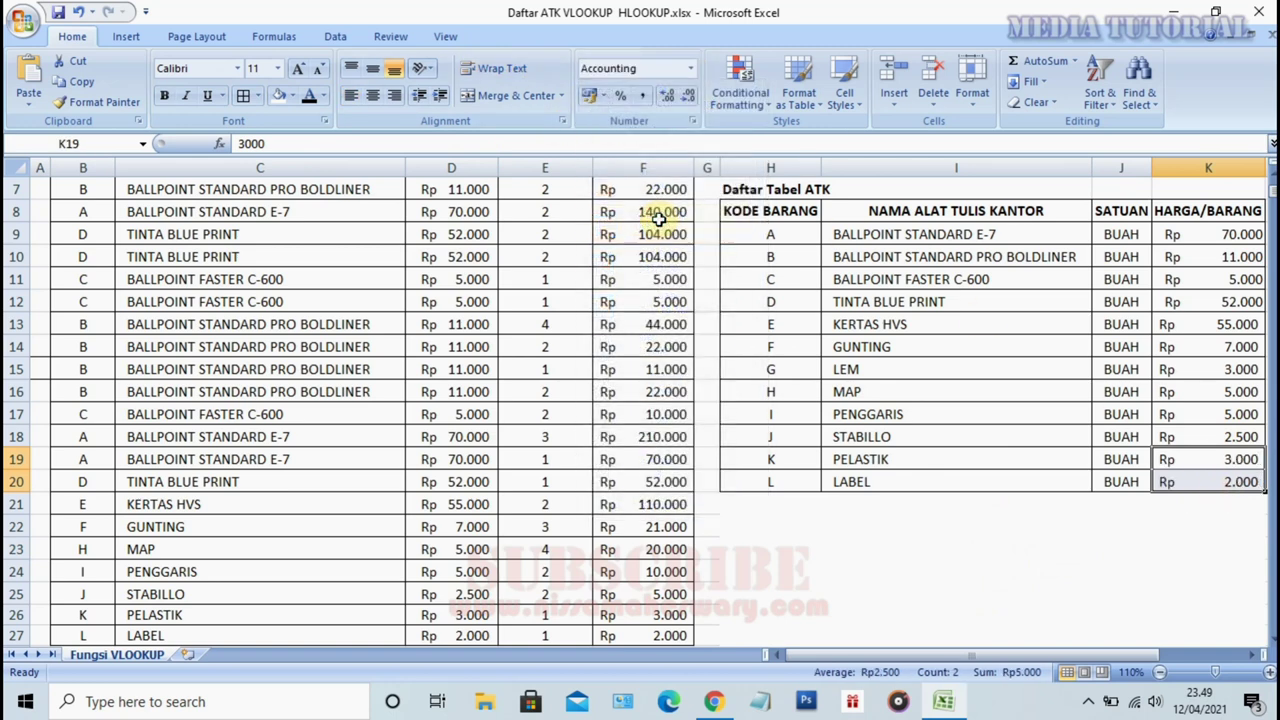
left_click(1040, 550)
scroll(676, 591, "up", 2)
scroll(817, 611, "down", 1)
scroll(571, 509, "up", 1)
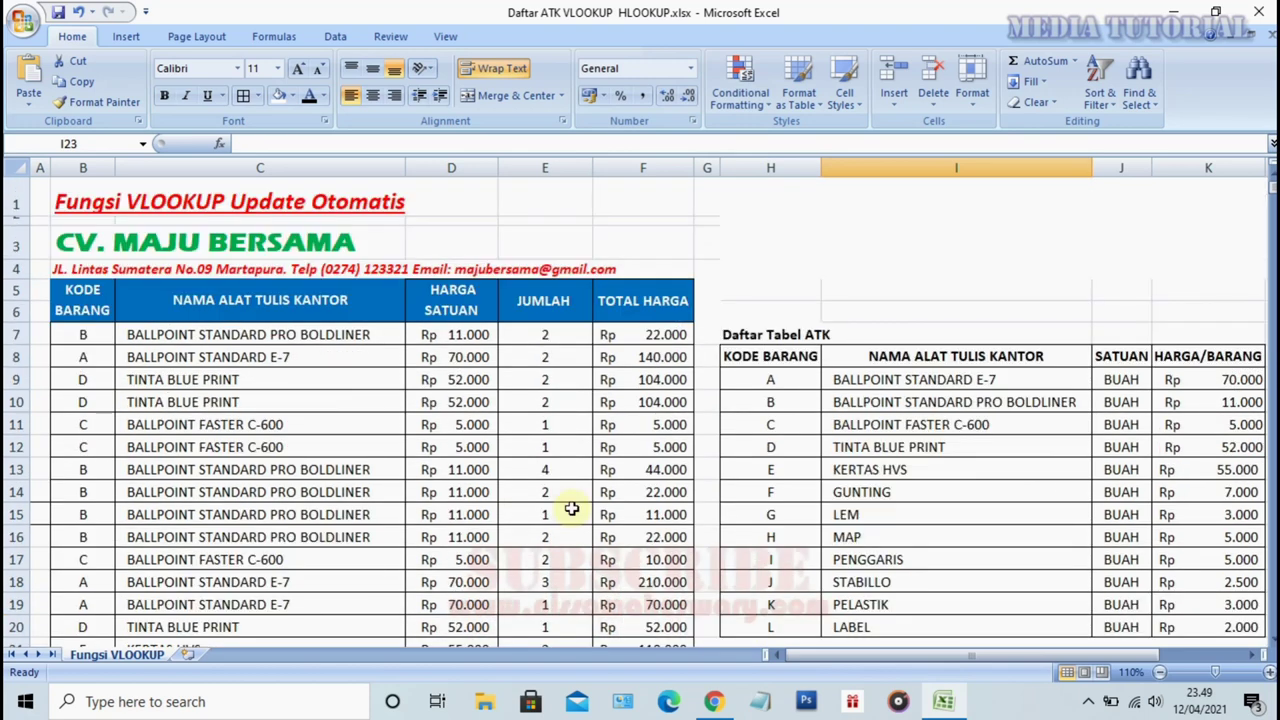
left_click(220, 378)
scroll(826, 370, "down", 2)
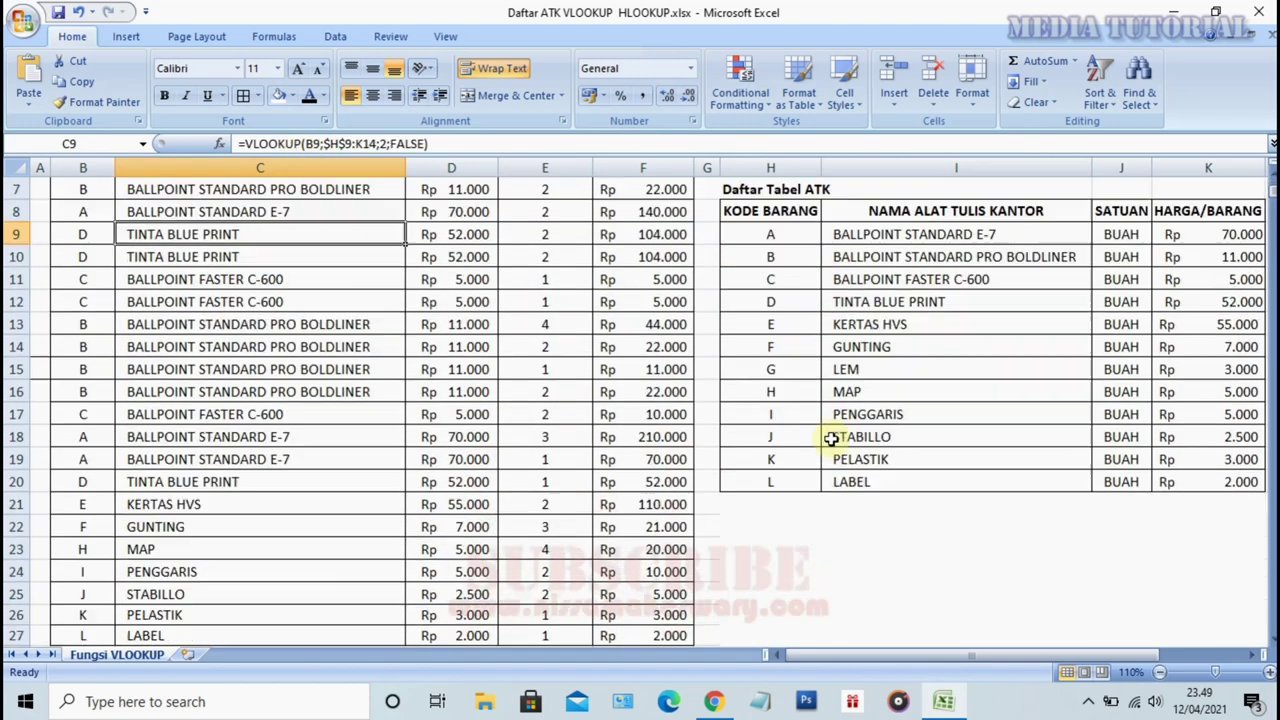
left_click(900, 549)
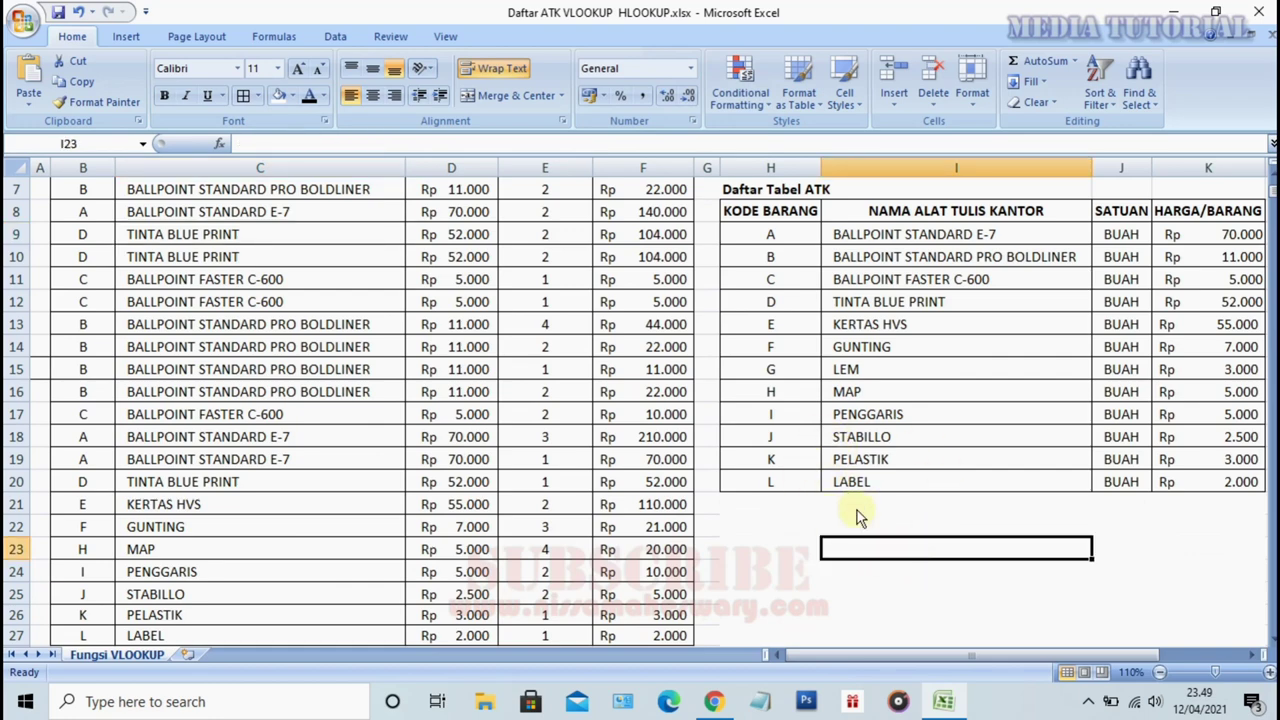
scroll(876, 532, "up", 1)
scroll(876, 532, "up", 1)
scroll(320, 520, "down", 1)
scroll(280, 523, "down", 3)
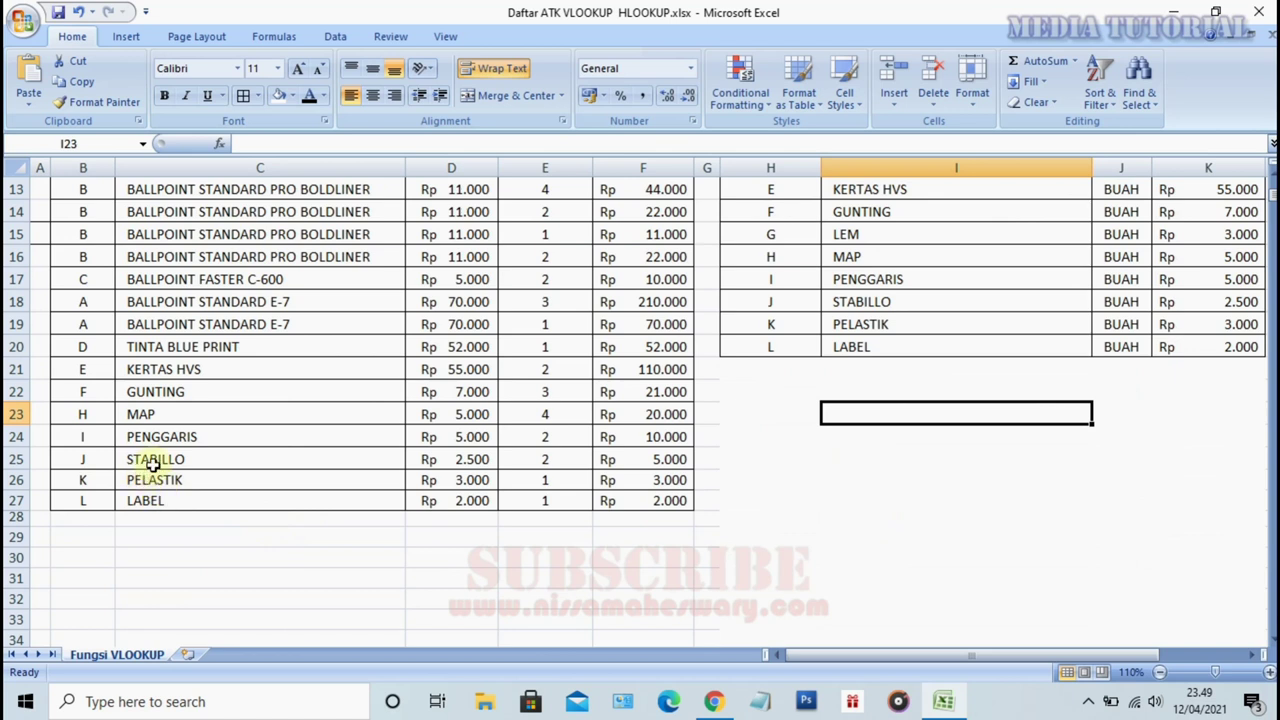
left_click(218, 357)
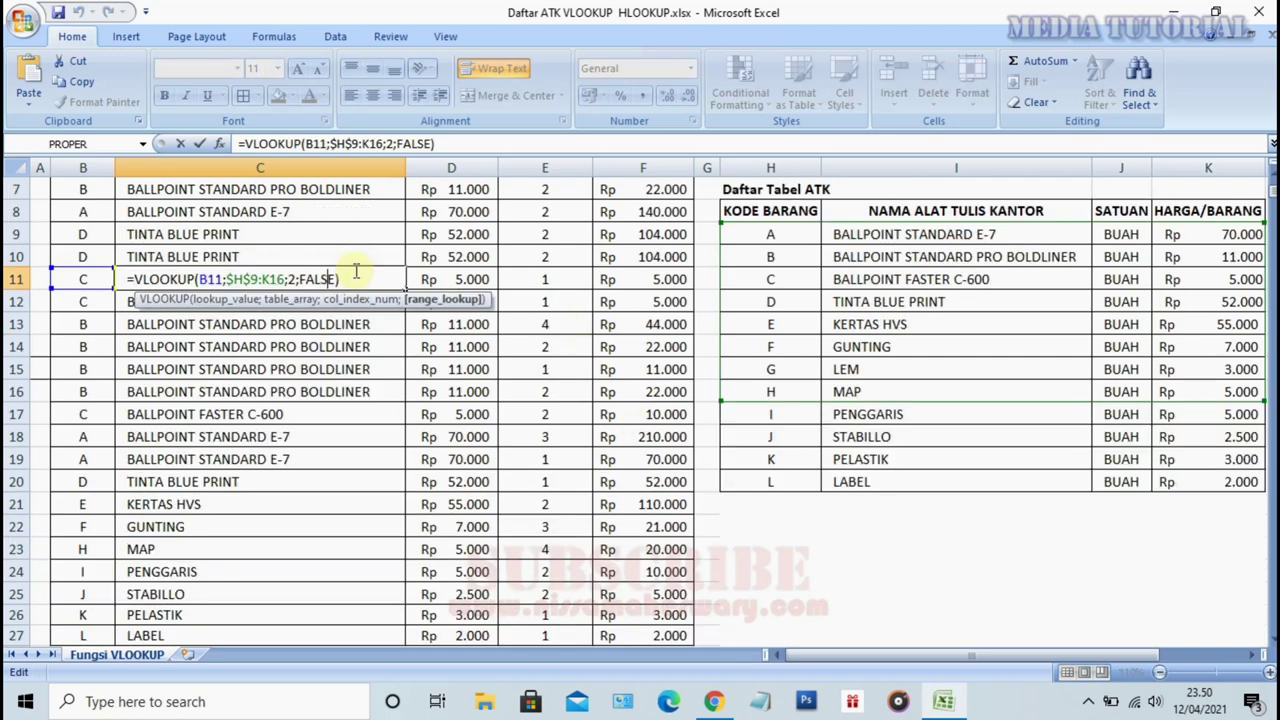
left_click_drag(368, 279, 126, 279)
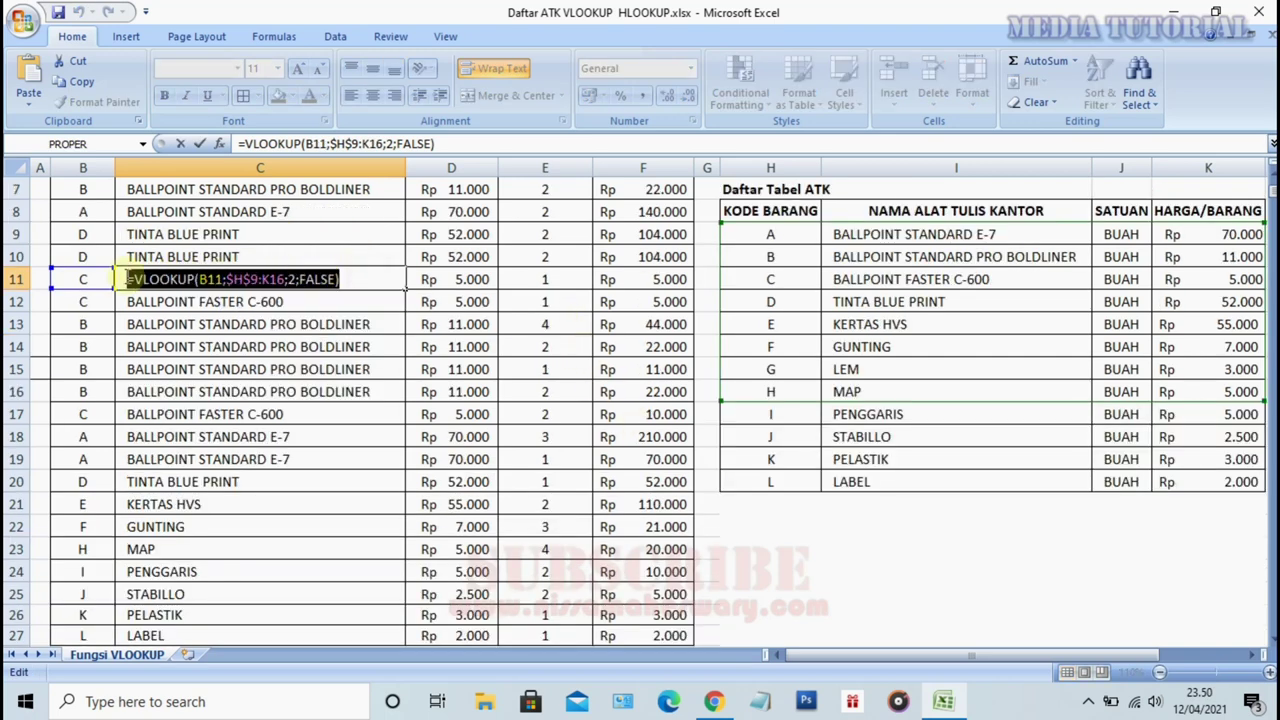
key("Return")
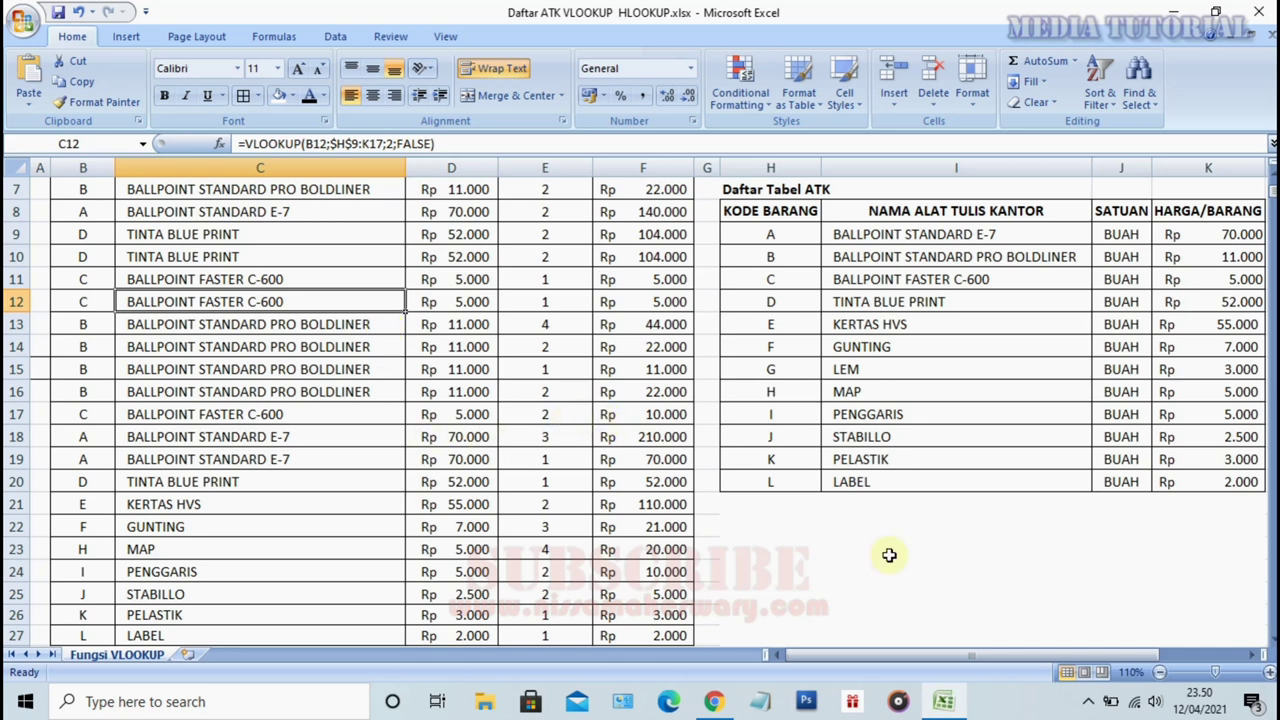
scroll(800, 553, "up", 1)
scroll(800, 553, "up", 1)
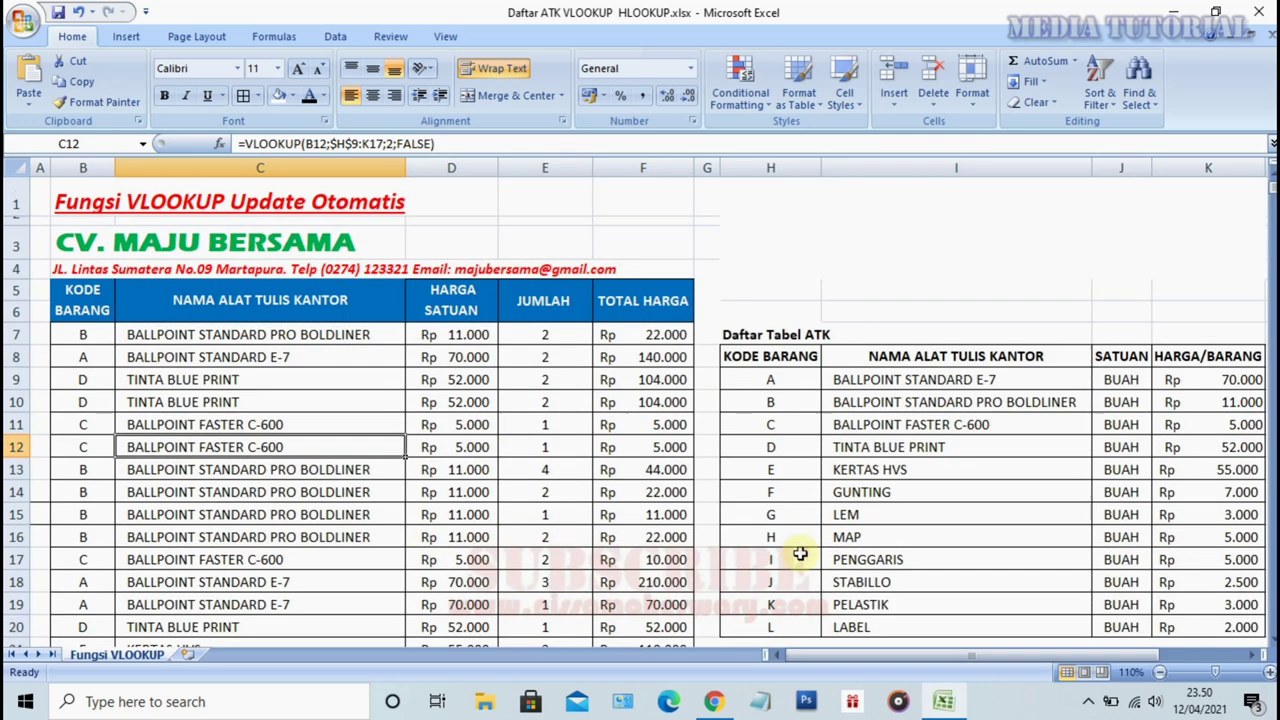
scroll(665, 403, "down", 1)
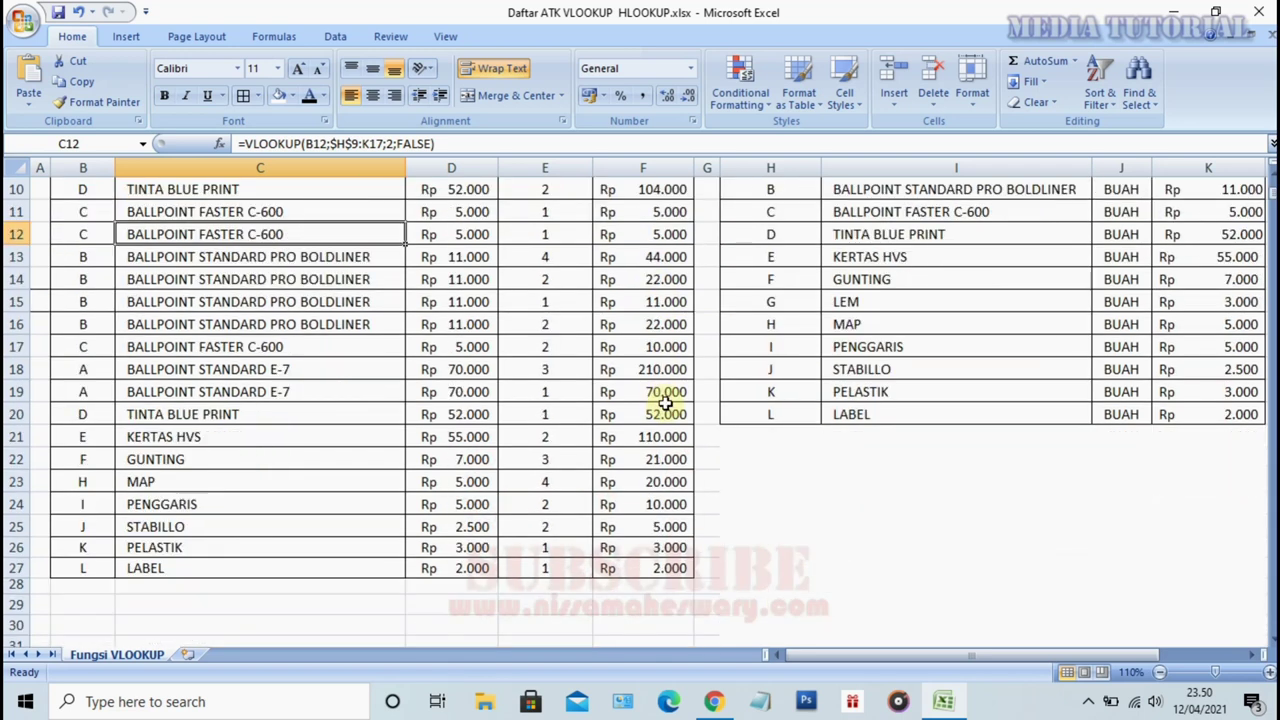